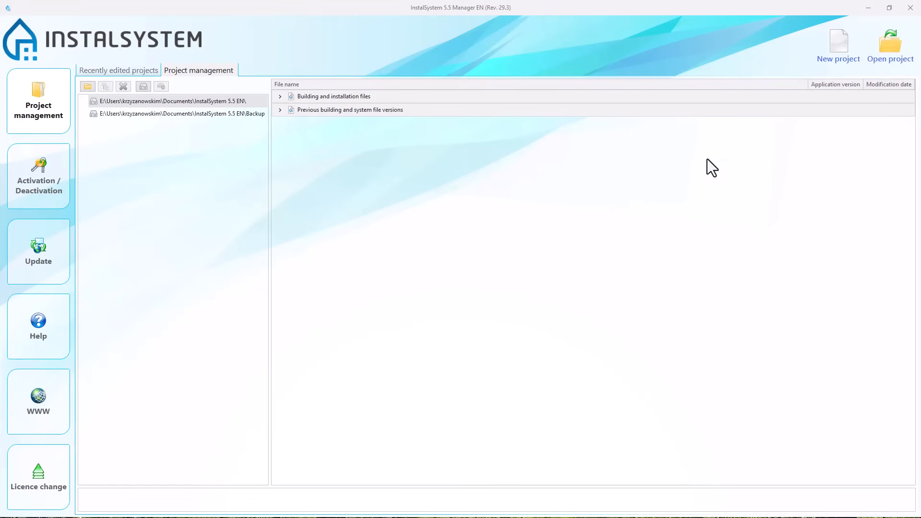
- Create a new project in a new window using the Default project template
{"action": "left_click", "coordinate": [834, 69]}
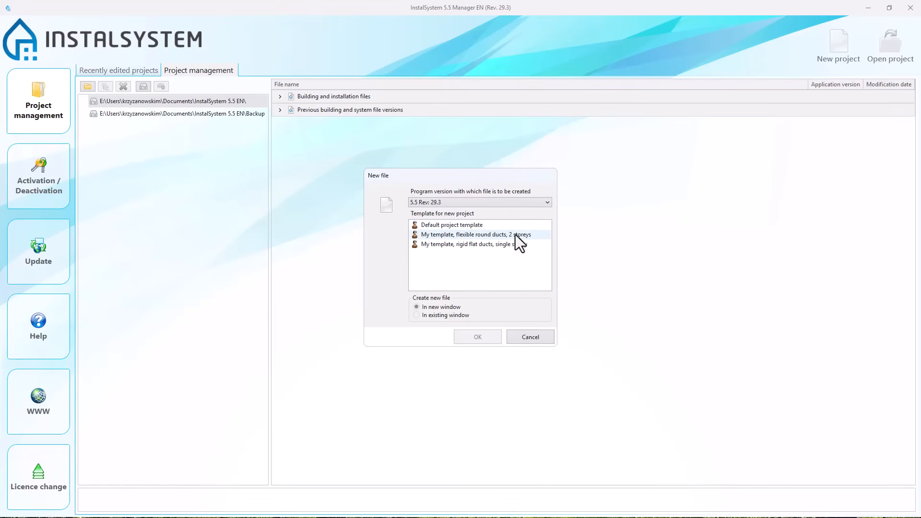
{"action": "left_click", "coordinate": [469, 225]}
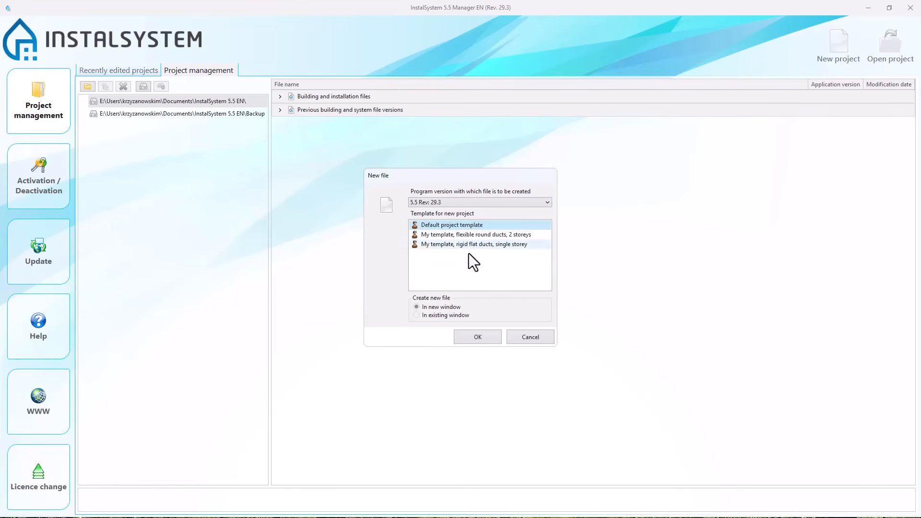
{"action": "left_click", "coordinate": [477, 338]}
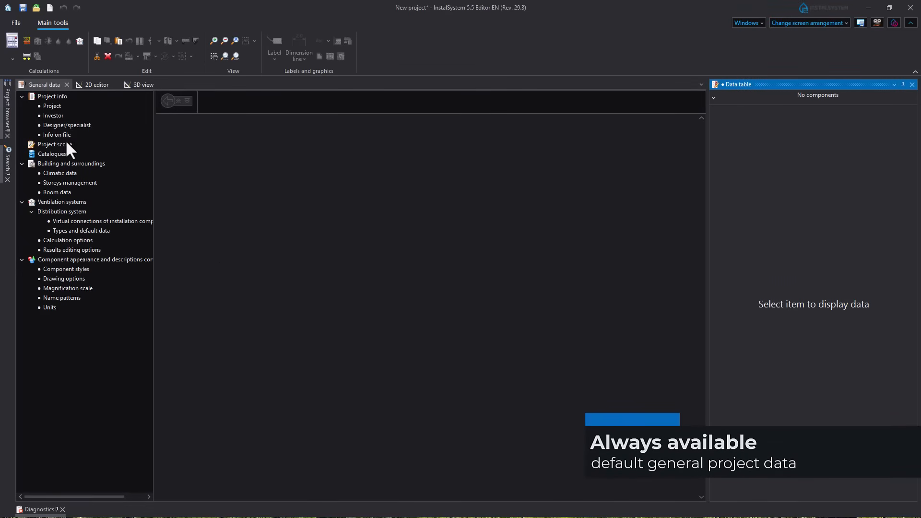
- Review the general data pages for catalogues, storeys management, ventilation types and default data, calculation options, and project info
{"action": "left_click", "coordinate": [51, 154]}
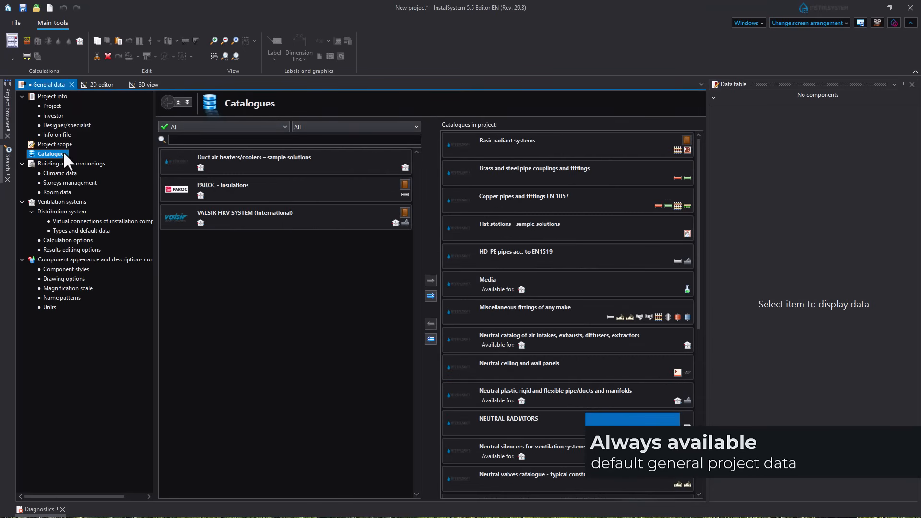
{"action": "left_click", "coordinate": [66, 183]}
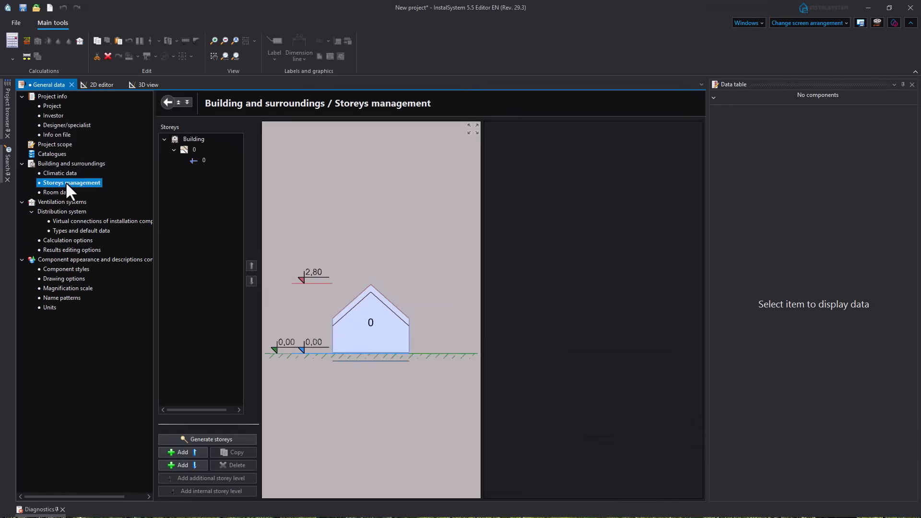
{"action": "left_click", "coordinate": [79, 230]}
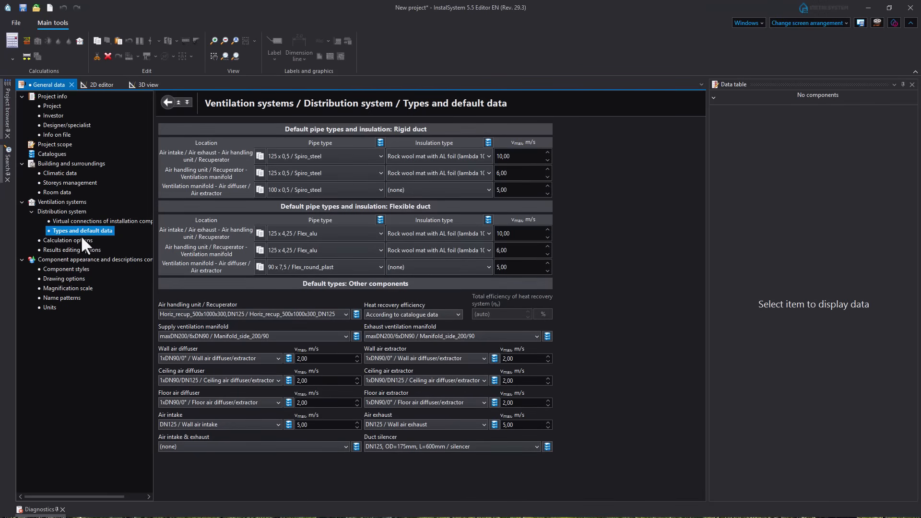
{"action": "left_click", "coordinate": [81, 238]}
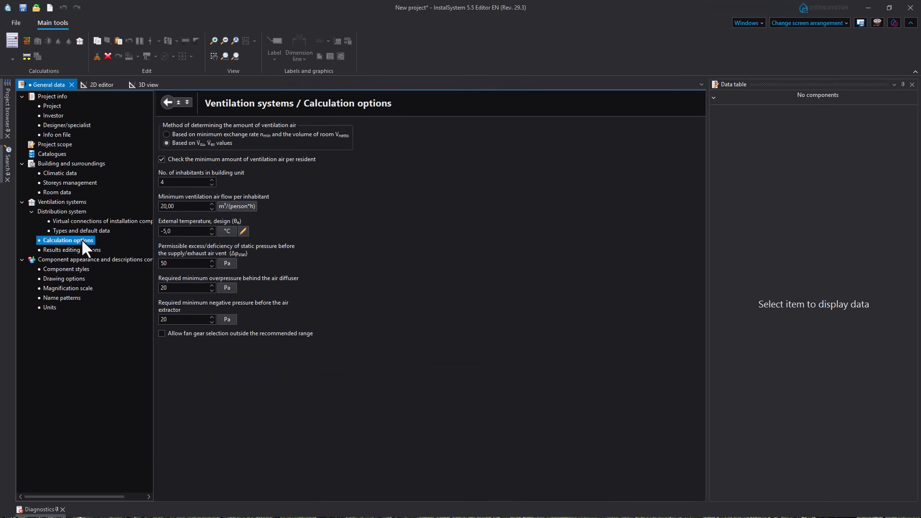
{"action": "left_click", "coordinate": [60, 104]}
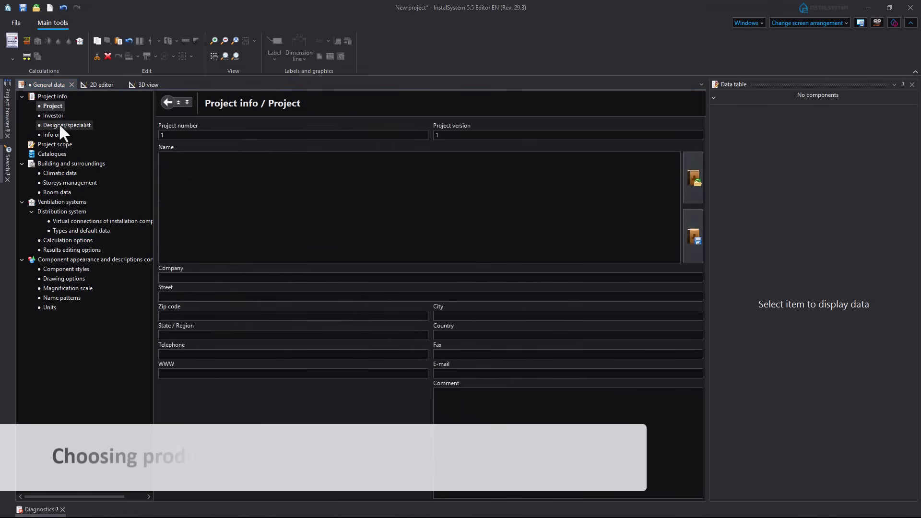
- View the available catalogues filtered by Neutral and by Producer's, and reset the filter to All
{"action": "left_click", "coordinate": [61, 160]}
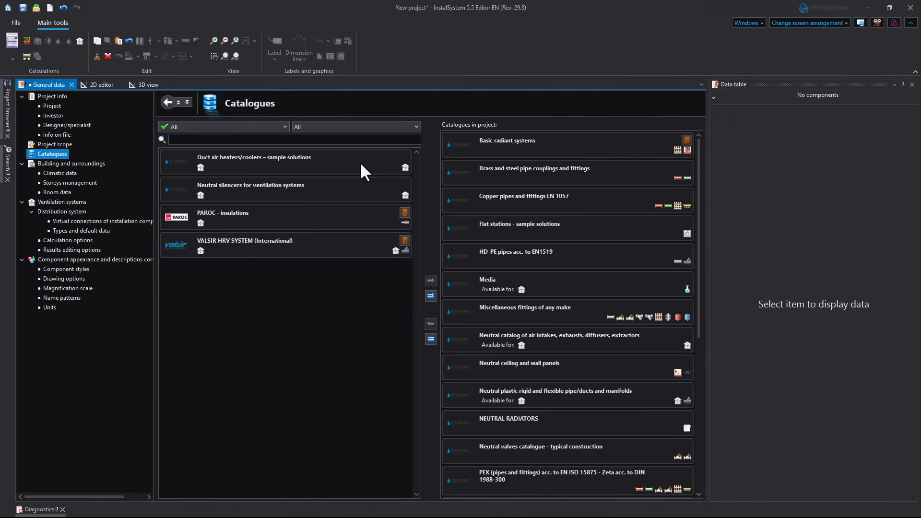
{"action": "left_click", "coordinate": [361, 128]}
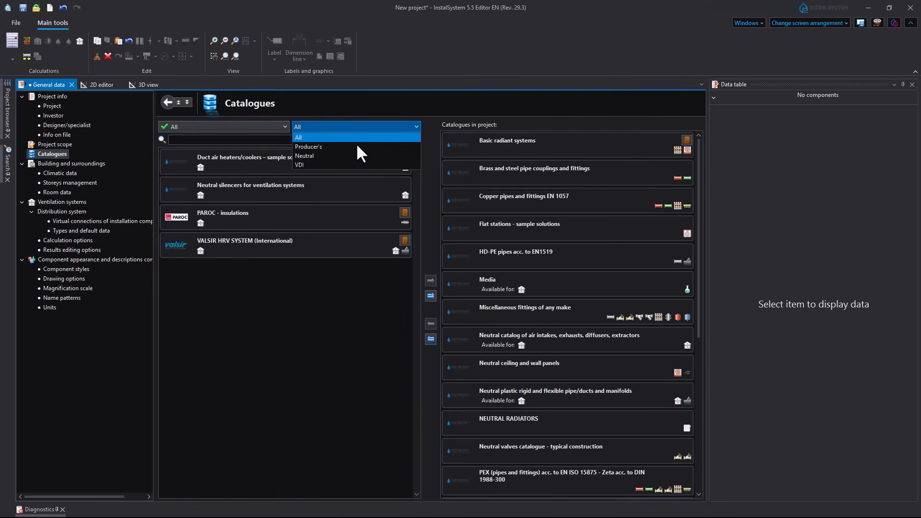
{"action": "left_click", "coordinate": [352, 156]}
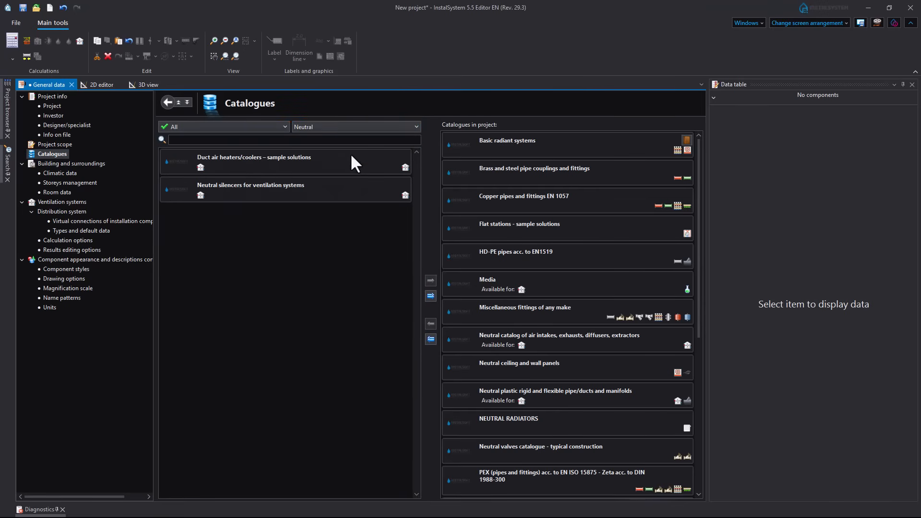
{"action": "left_click", "coordinate": [361, 128]}
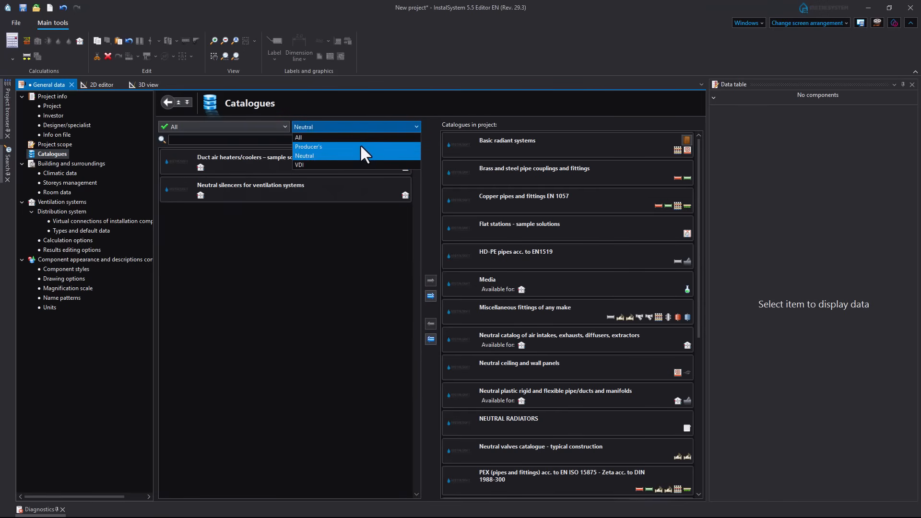
{"action": "left_click", "coordinate": [360, 145]}
{"action": "left_click", "coordinate": [363, 127]}
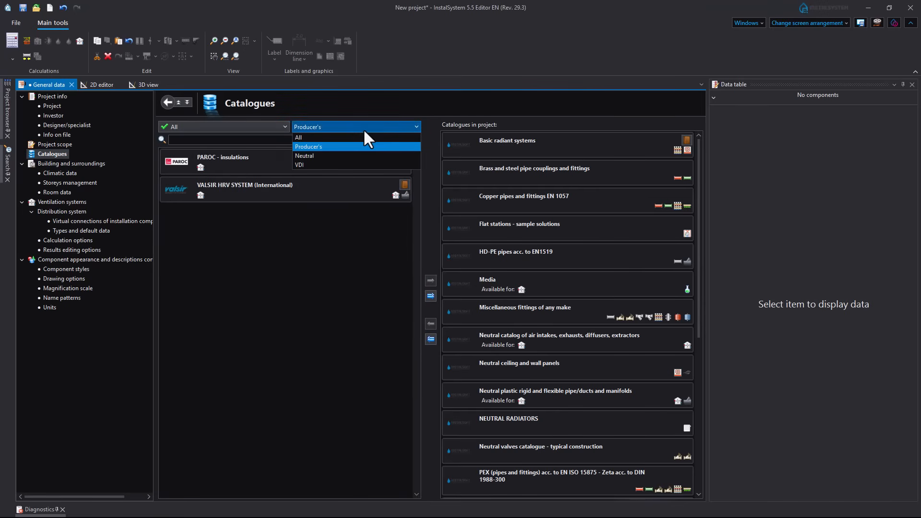
{"action": "left_click", "coordinate": [363, 136]}
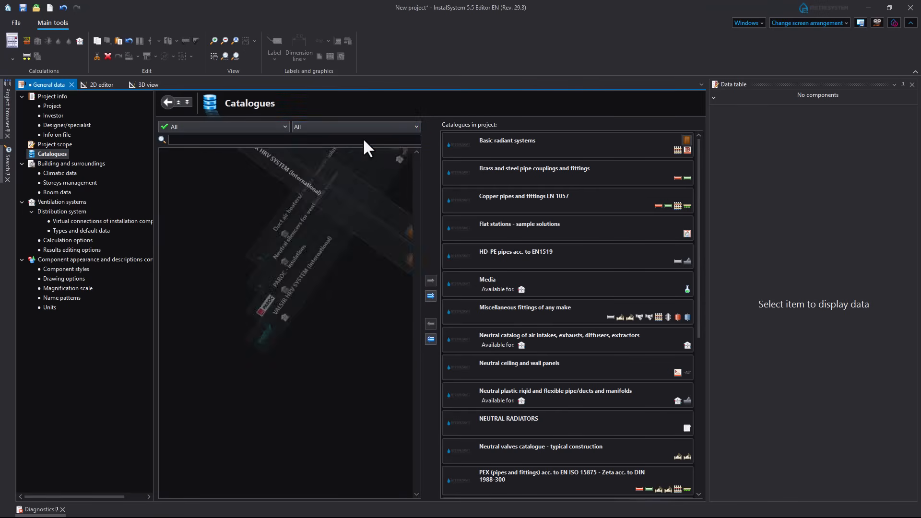
- Filter the catalogues by Ventilation and add the duct air heaters/coolers sample solutions and neutral silencers for ventilation systems to the project
{"action": "left_click", "coordinate": [285, 128]}
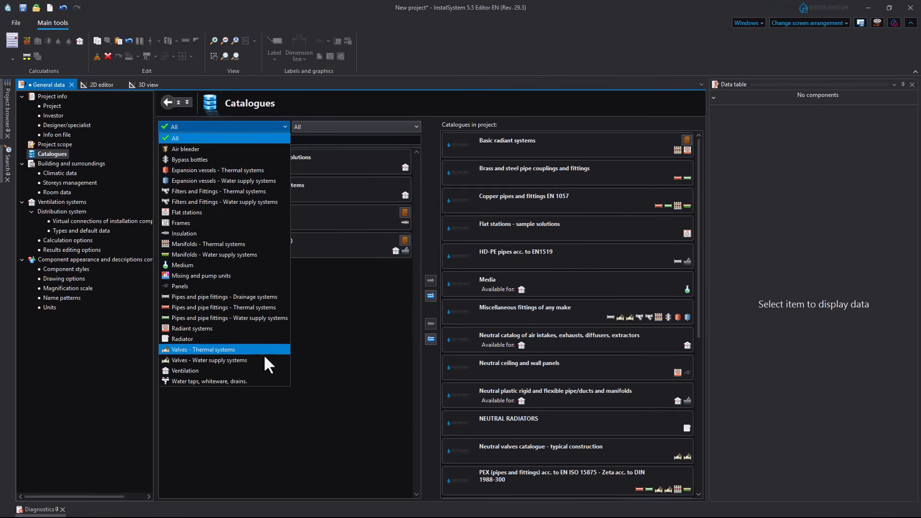
{"action": "left_click", "coordinate": [263, 371]}
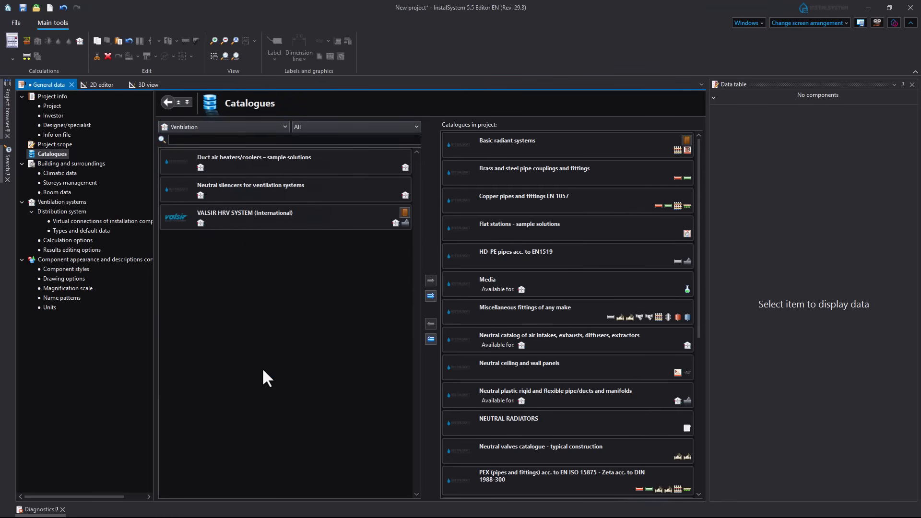
{"action": "left_click", "coordinate": [267, 164]}
{"action": "left_click", "coordinate": [430, 281]}
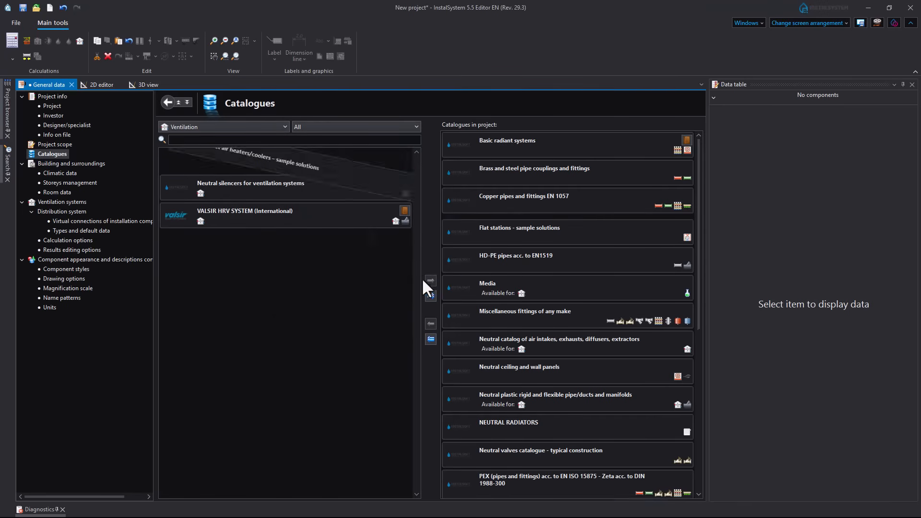
{"action": "left_click", "coordinate": [314, 170]}
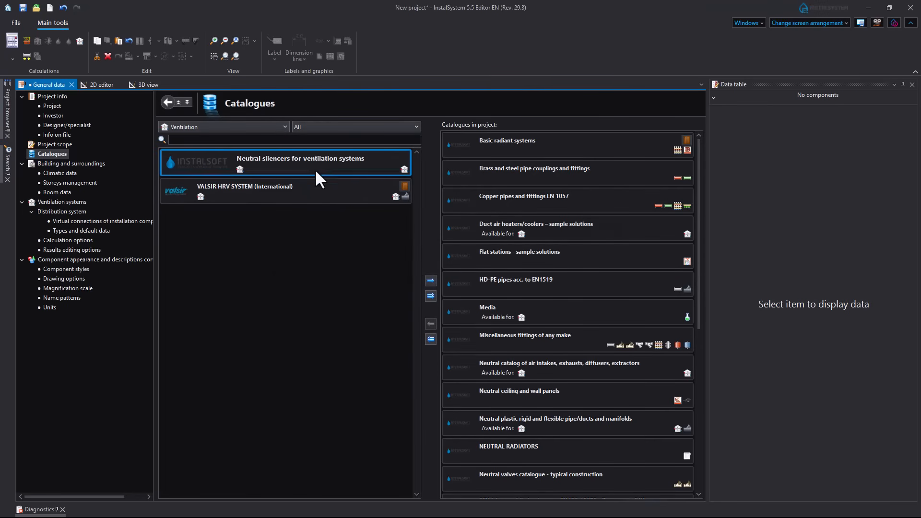
{"action": "left_click", "coordinate": [431, 281]}
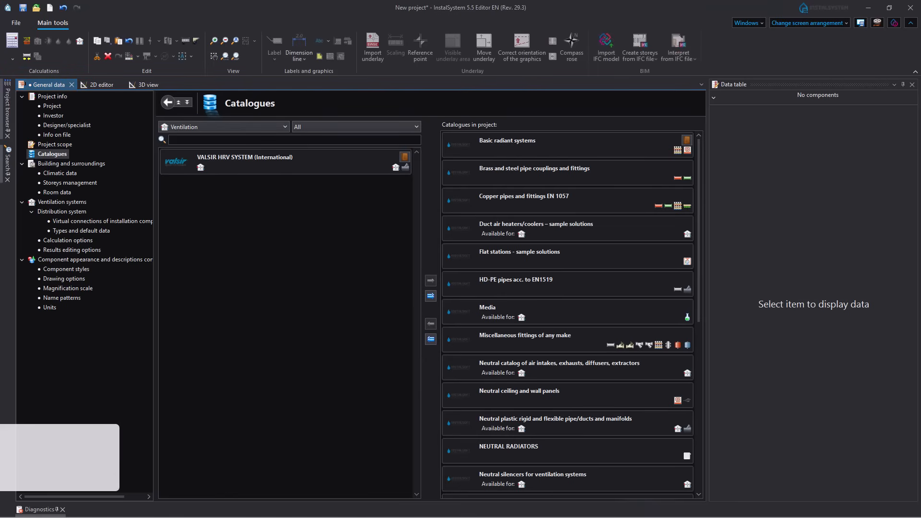
- In storeys management, examine storey 0's height, upper slab thickness, ventilation distribution options and false ceiling thickness on the storey section
{"action": "left_click", "coordinate": [75, 183]}
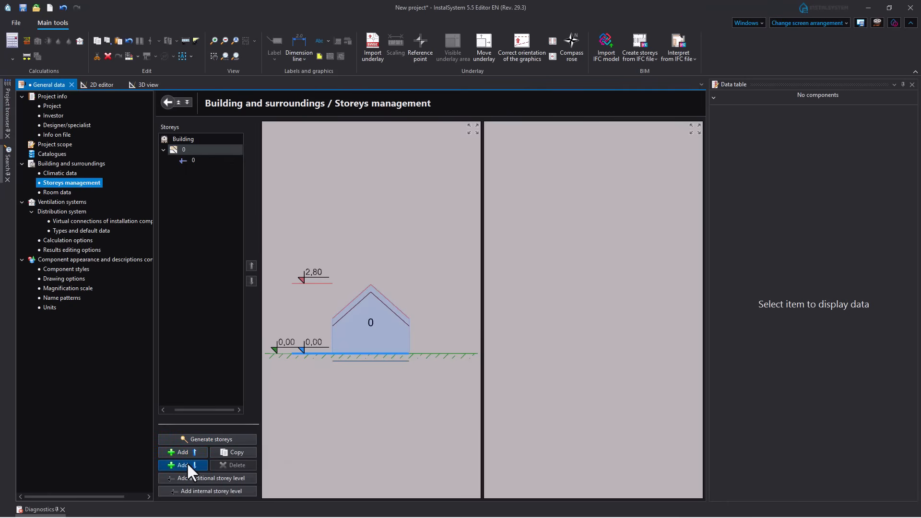
{"action": "left_click", "coordinate": [374, 342]}
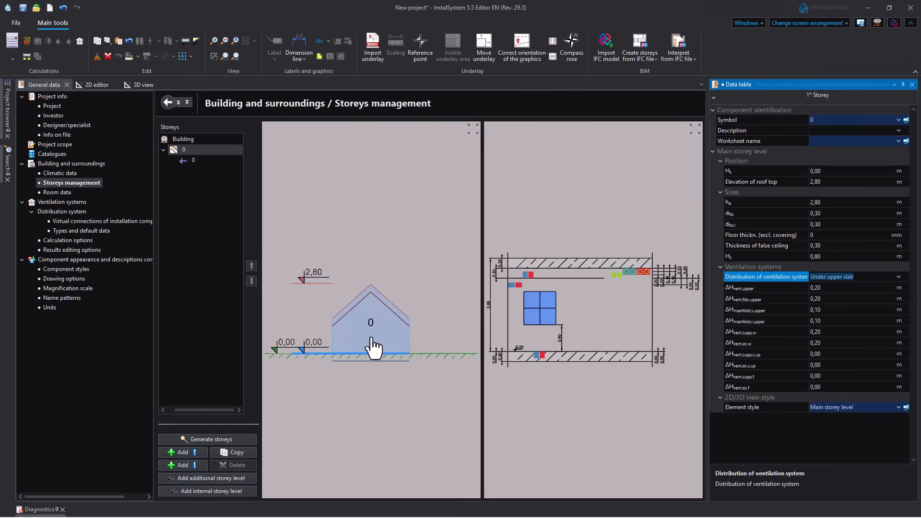
{"action": "left_click", "coordinate": [831, 204]}
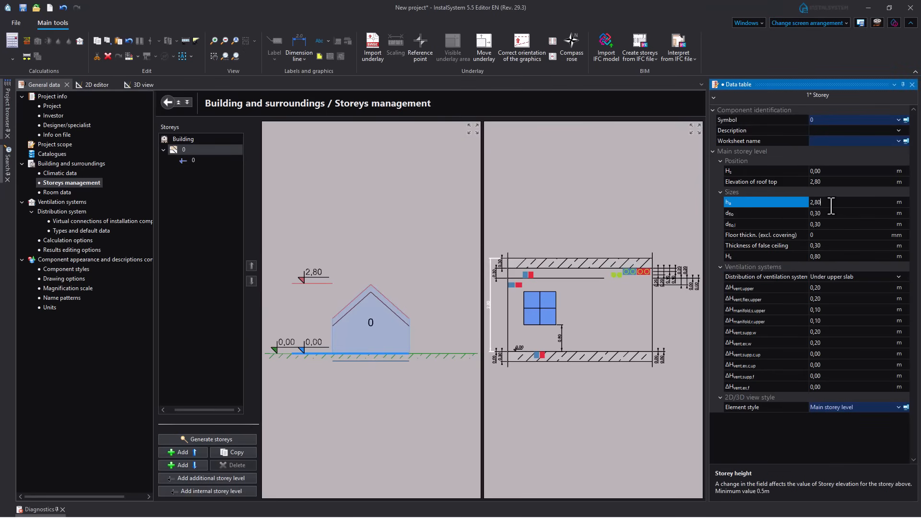
{"action": "left_click", "coordinate": [830, 214]}
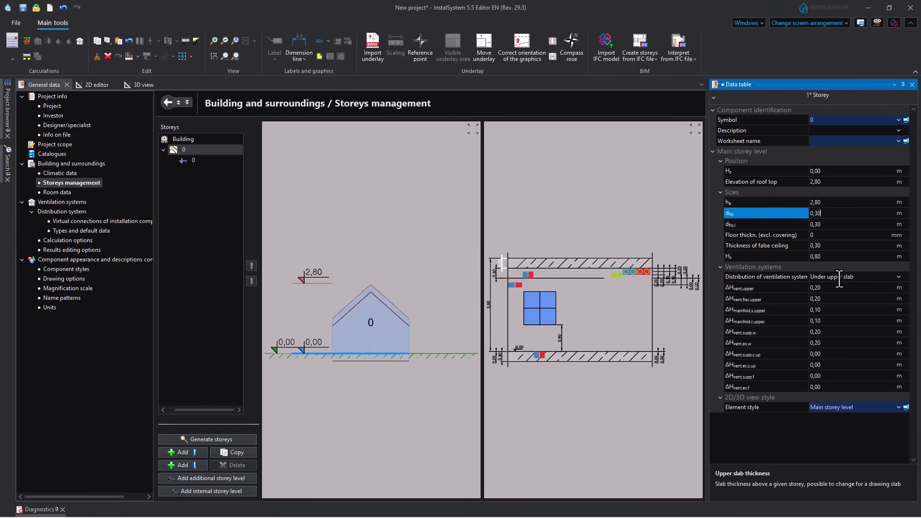
{"action": "left_click", "coordinate": [898, 276]}
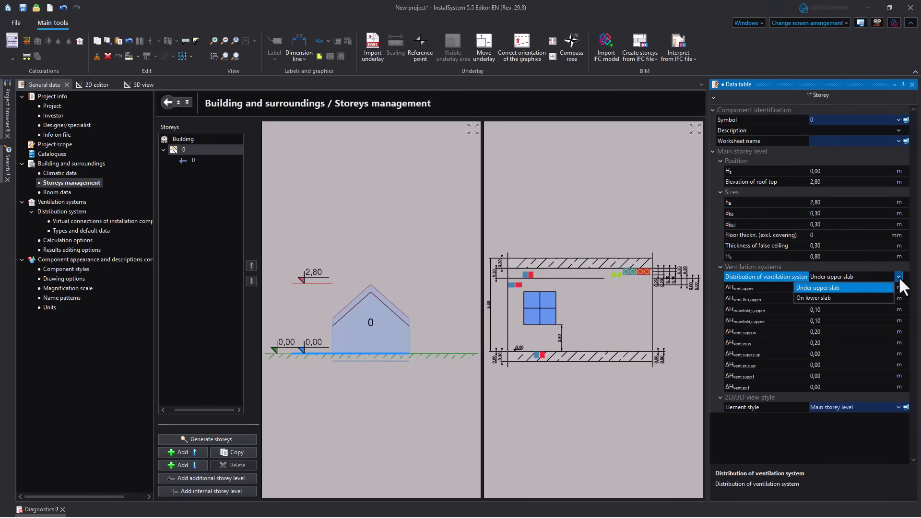
{"action": "left_click", "coordinate": [841, 287]}
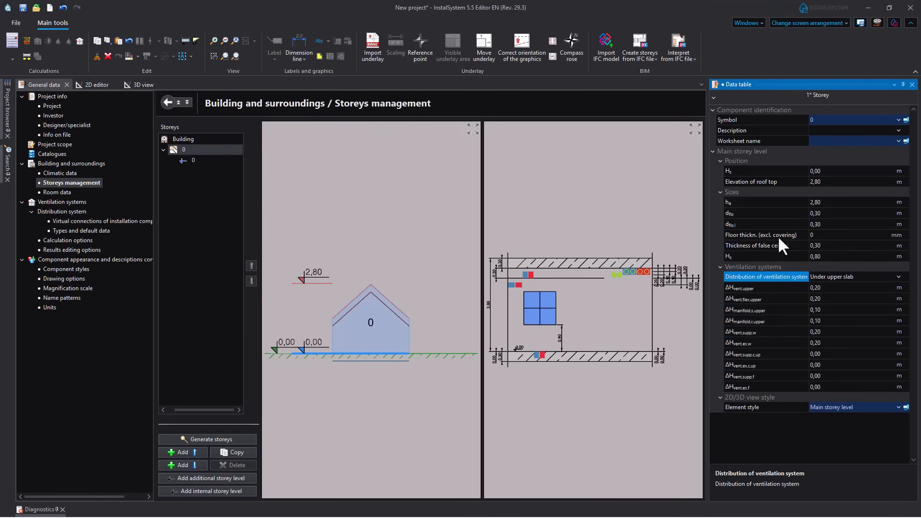
{"action": "left_click", "coordinate": [821, 246]}
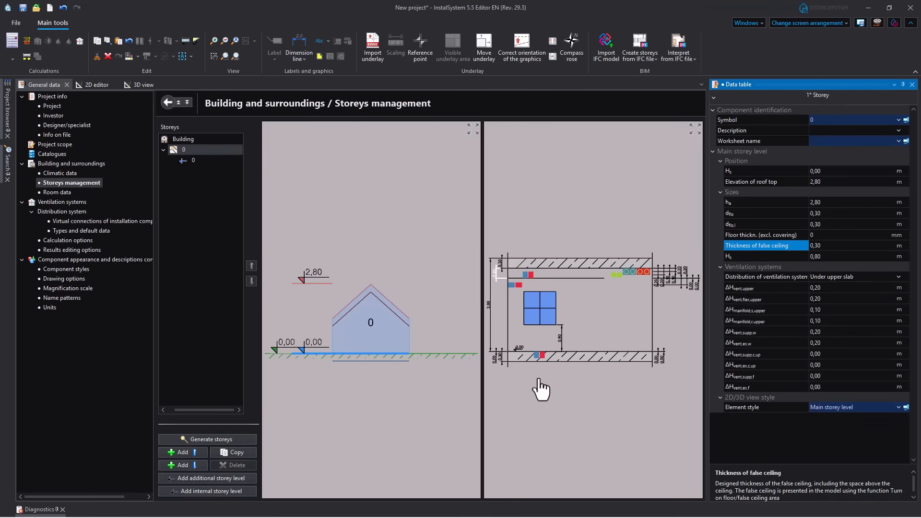
{"action": "scroll", "coordinate": [523, 288], "scroll_direction": "up", "scroll_amount": 5}
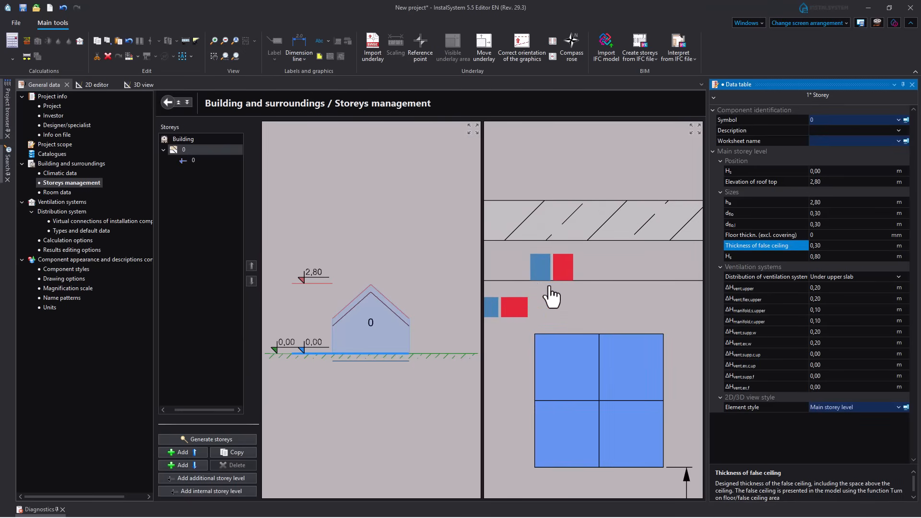
{"action": "scroll", "coordinate": [552, 297], "scroll_direction": "down", "scroll_amount": 5}
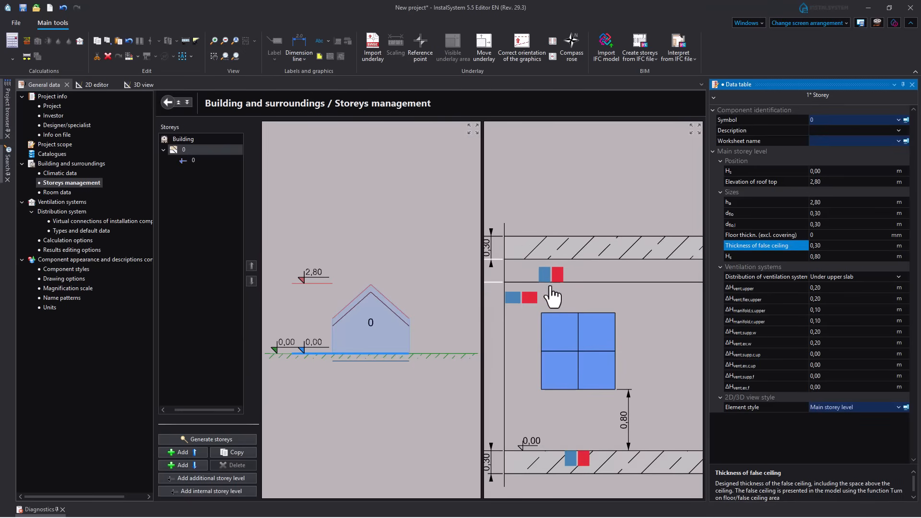
- Try the On lower slab ventilation distribution for storey 0, inspect the storey section, and restore Under upper slab
{"action": "left_click", "coordinate": [899, 277]}
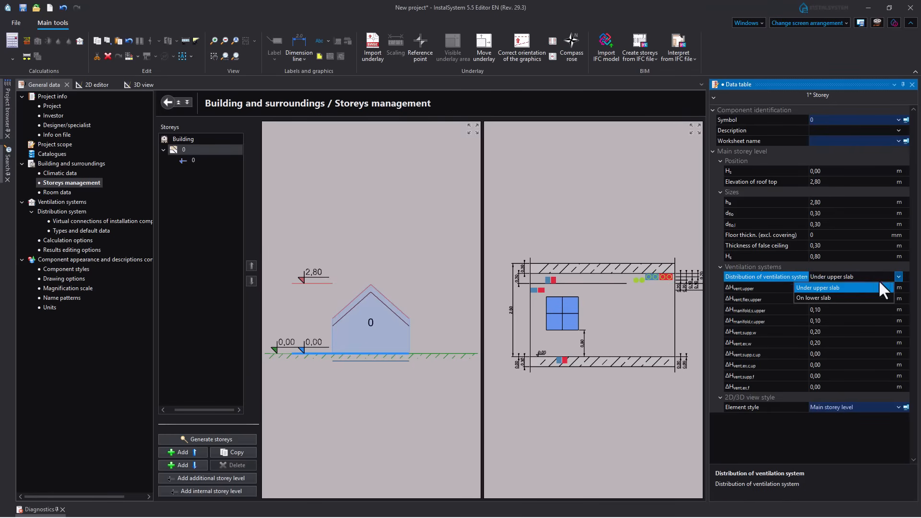
{"action": "left_click", "coordinate": [837, 298]}
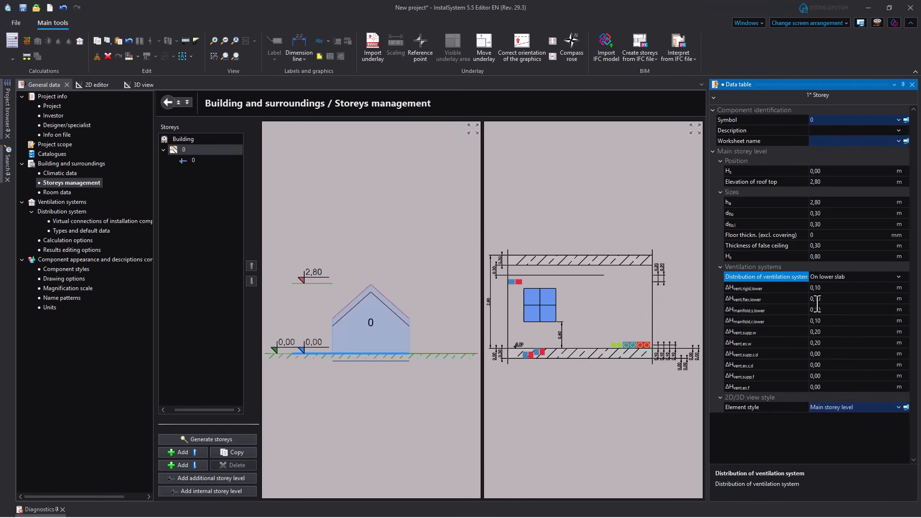
{"action": "scroll", "coordinate": [527, 367], "scroll_direction": "up", "scroll_amount": 4}
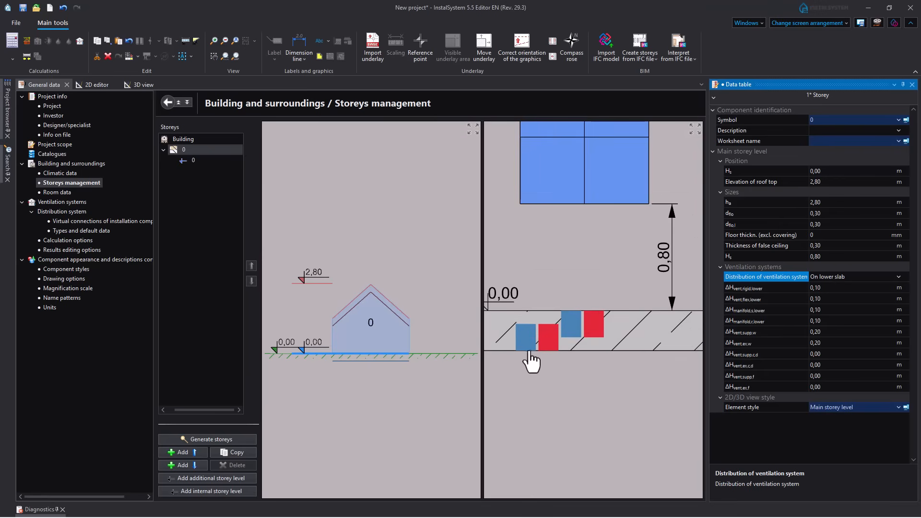
{"action": "key", "text": "ctrl"}
{"action": "key", "text": "ctrl"}
{"action": "scroll", "coordinate": [534, 364], "scroll_direction": "down", "scroll_amount": 5}
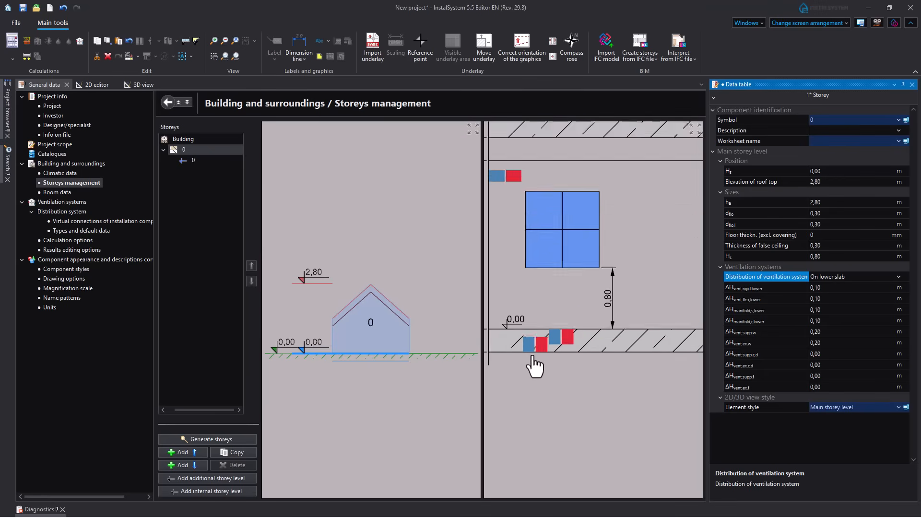
{"action": "left_click", "coordinate": [900, 276]}
{"action": "left_click", "coordinate": [860, 297]}
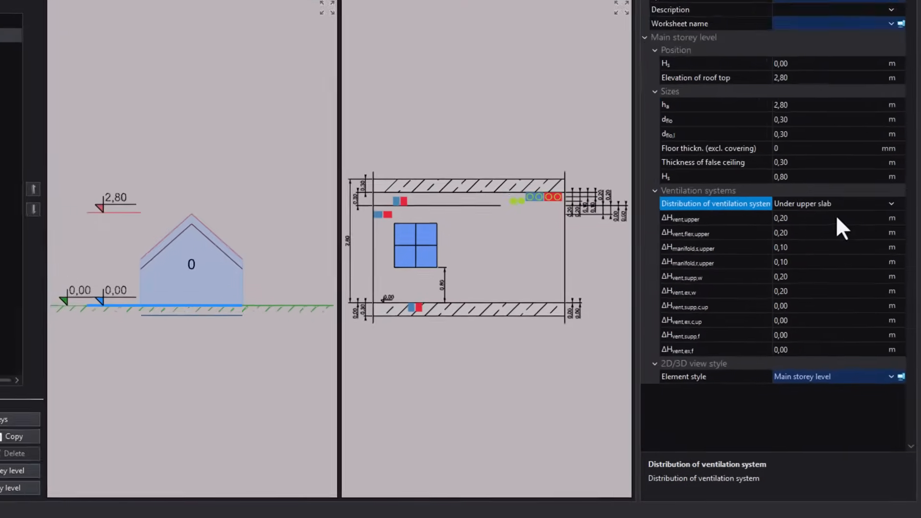
- Examine storey 0's default distances for rigid and flex ducts, manifolds, and wall, ceiling and floor air diffusers and extractors
{"action": "left_click", "coordinate": [838, 224]}
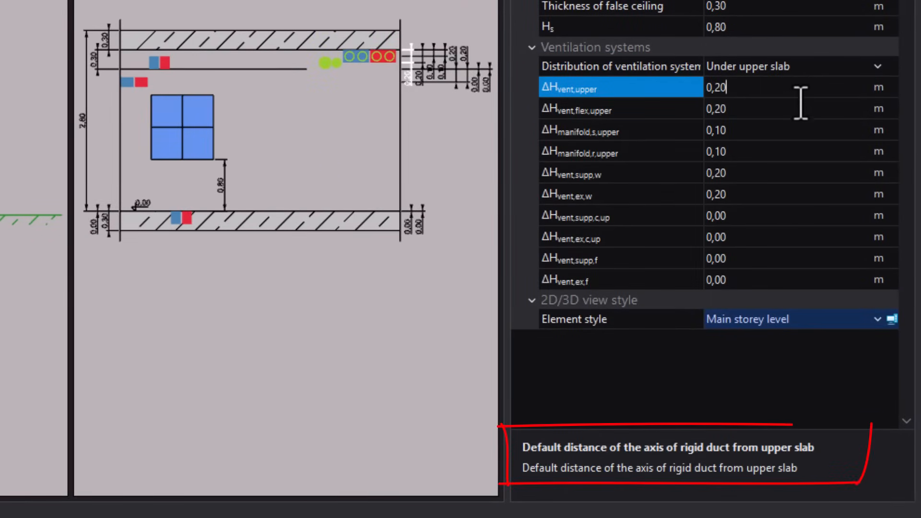
{"action": "left_click", "coordinate": [799, 108]}
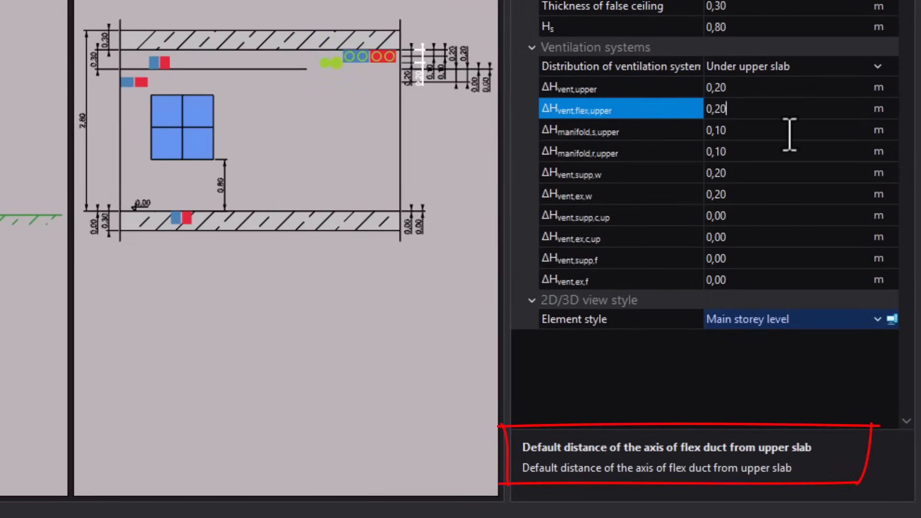
{"action": "left_click", "coordinate": [788, 131]}
{"action": "left_click", "coordinate": [787, 153]}
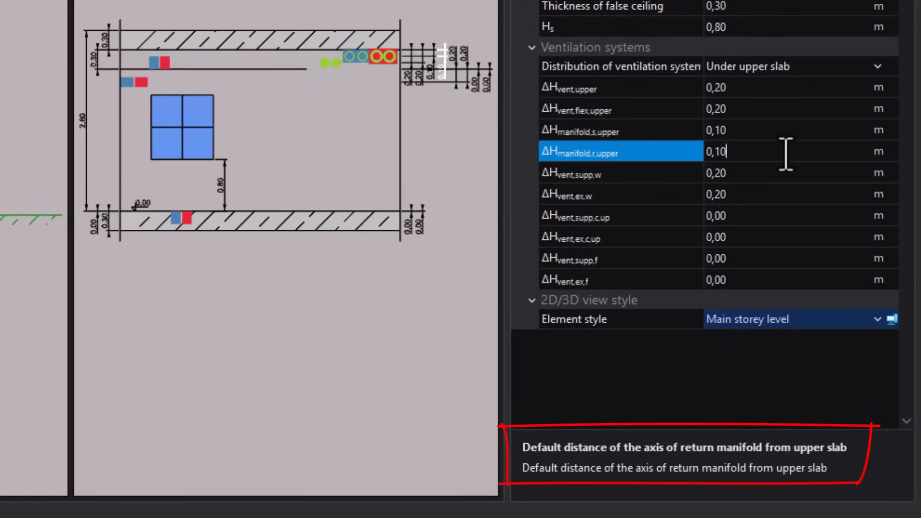
{"action": "left_click", "coordinate": [782, 174]}
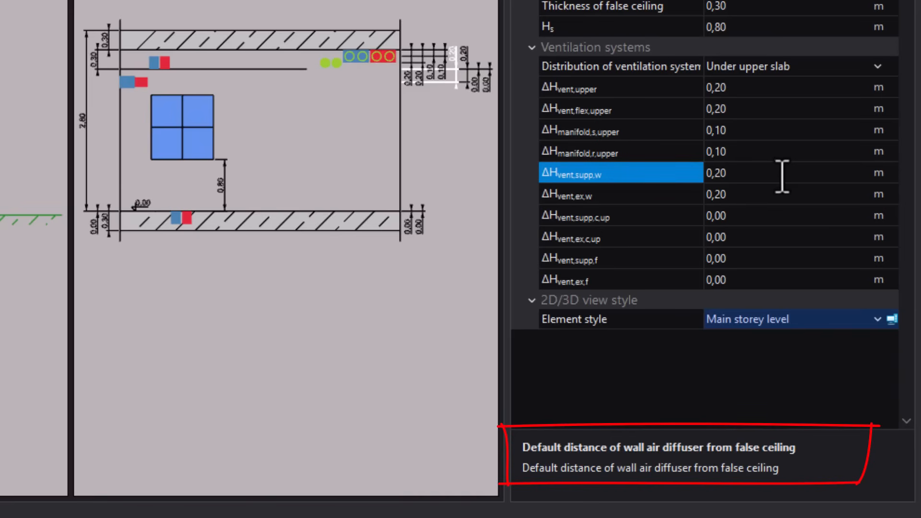
{"action": "left_click", "coordinate": [776, 192]}
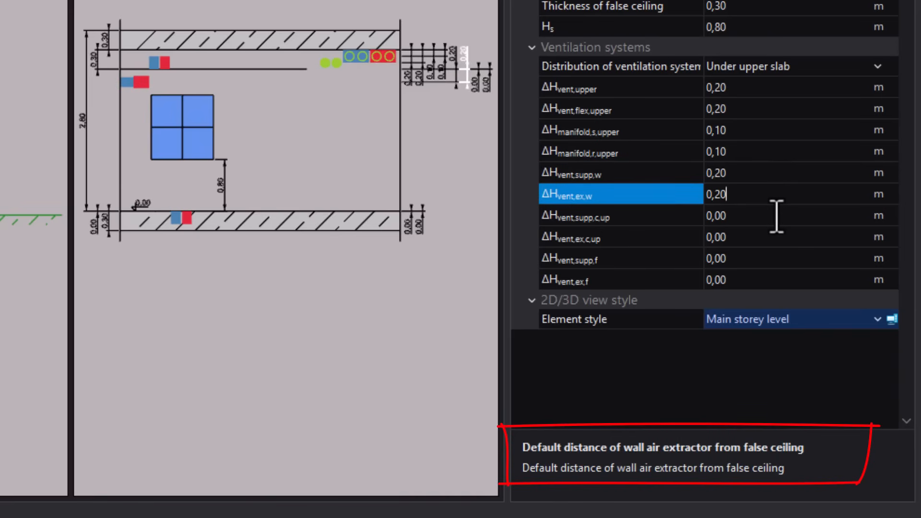
{"action": "left_click", "coordinate": [777, 216]}
{"action": "left_click", "coordinate": [774, 237]}
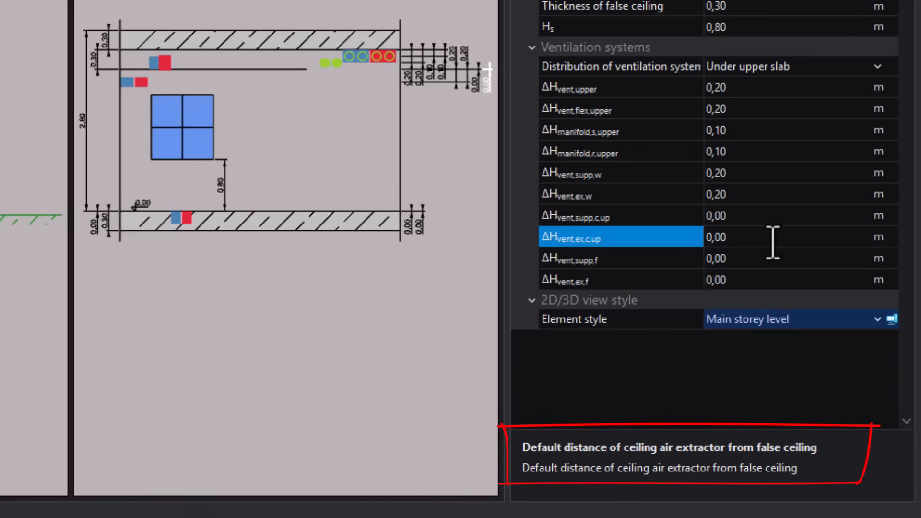
{"action": "left_click", "coordinate": [772, 259]}
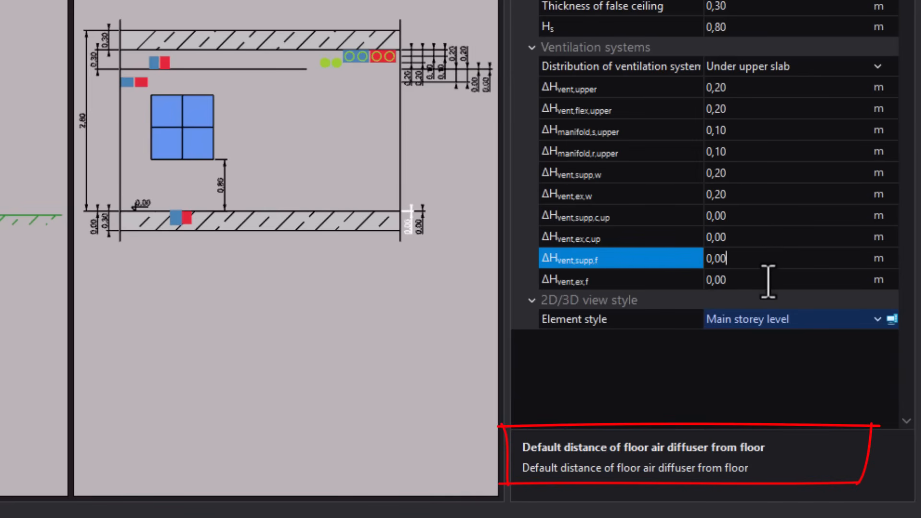
{"action": "left_click", "coordinate": [769, 281]}
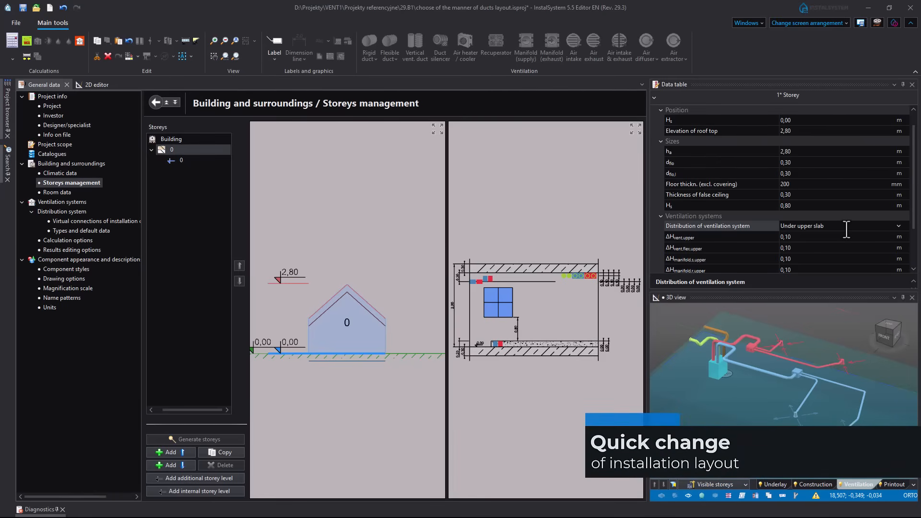
- In the reference project, try the On lower slab ventilation distribution, inspect the 3D duct layout, and restore Under upper slab
{"action": "left_click", "coordinate": [898, 226]}
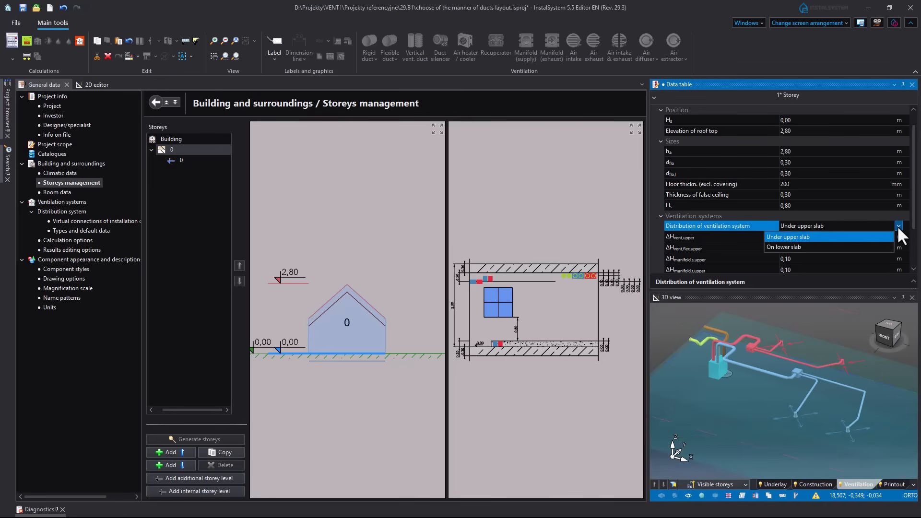
{"action": "left_click", "coordinate": [800, 247]}
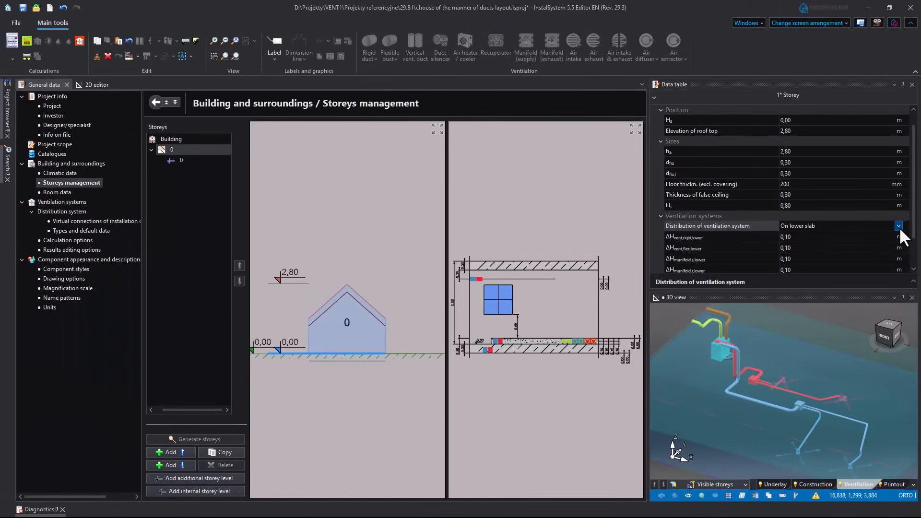
{"action": "left_click", "coordinate": [899, 226]}
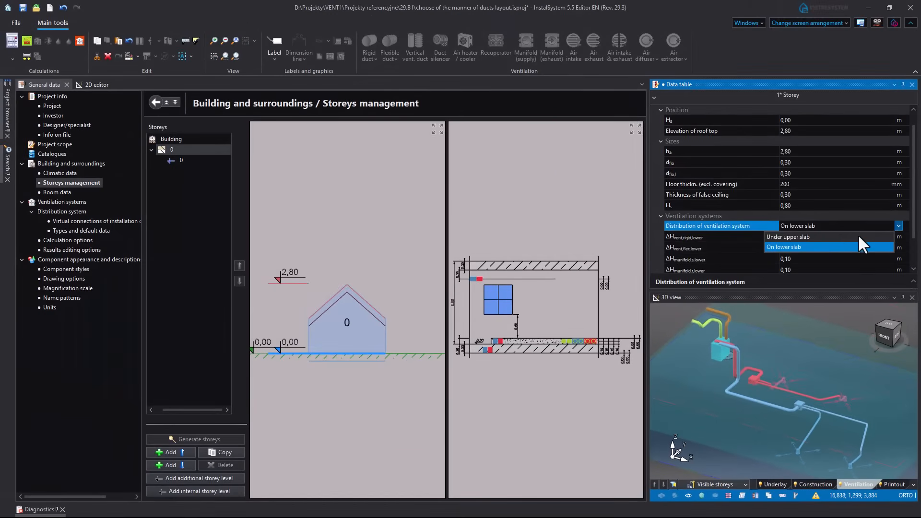
{"action": "left_click", "coordinate": [802, 238]}
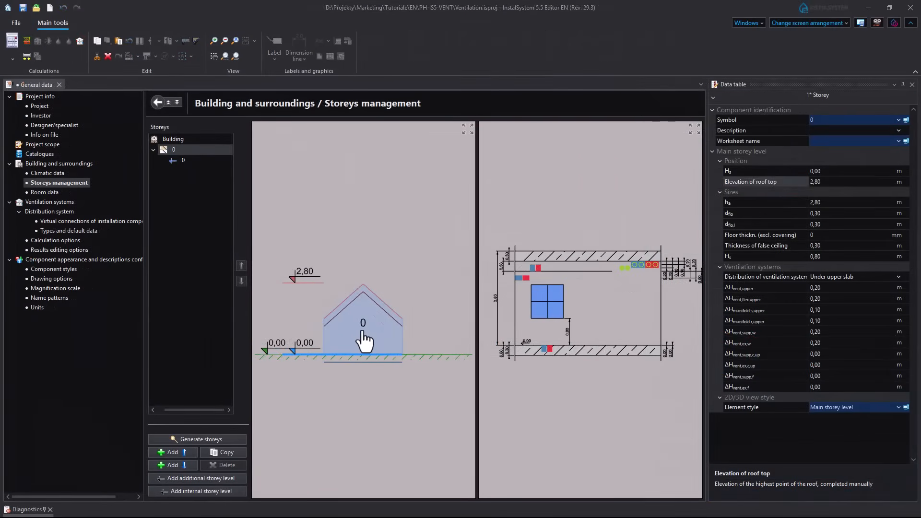
- Add one storey below the existing storey and one storey above it
{"action": "left_click", "coordinate": [362, 331]}
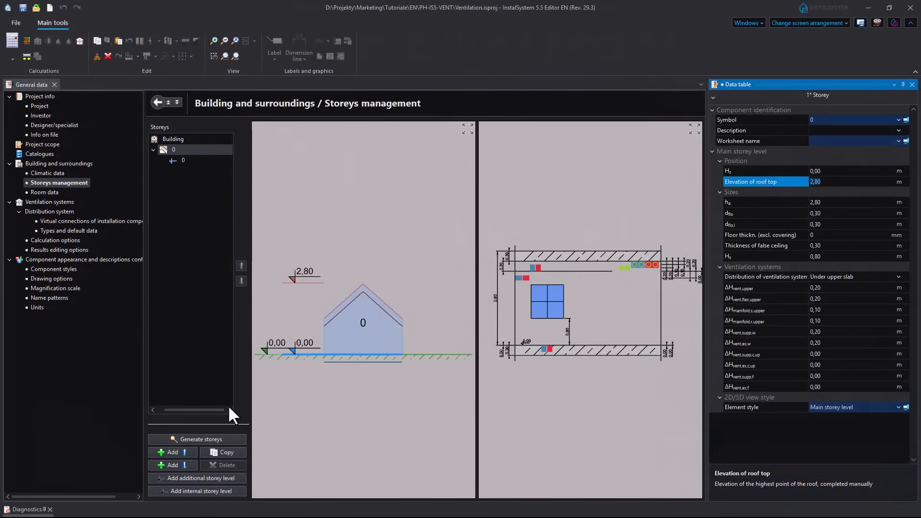
{"action": "left_click", "coordinate": [172, 466]}
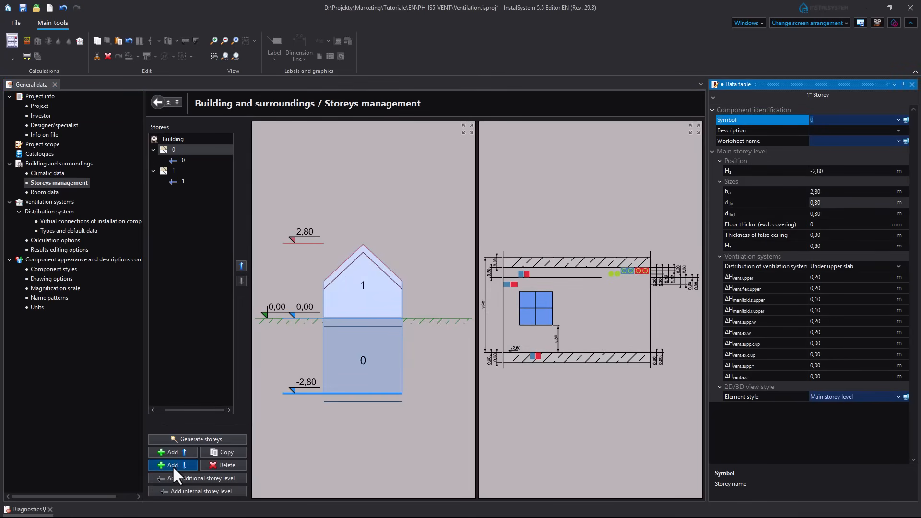
{"action": "left_click", "coordinate": [370, 311]}
{"action": "left_click", "coordinate": [172, 453]}
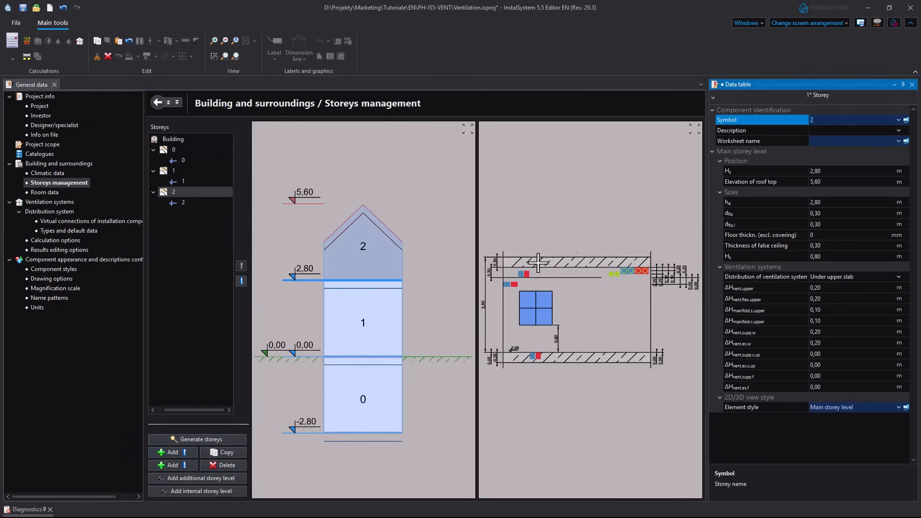
- Set the top storey's roof top elevation to 8,46 m
{"action": "left_click", "coordinate": [787, 182]}
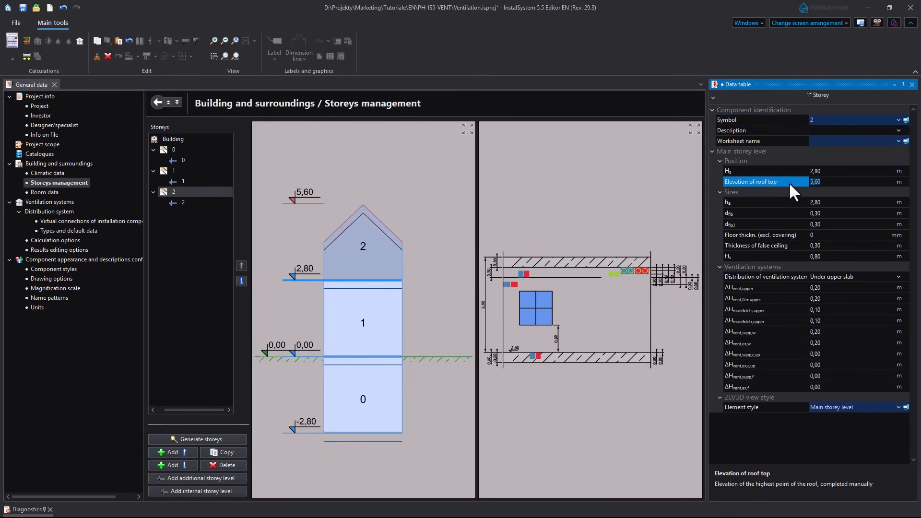
{"action": "type", "text": "8,46"}
{"action": "key", "text": "Return"}
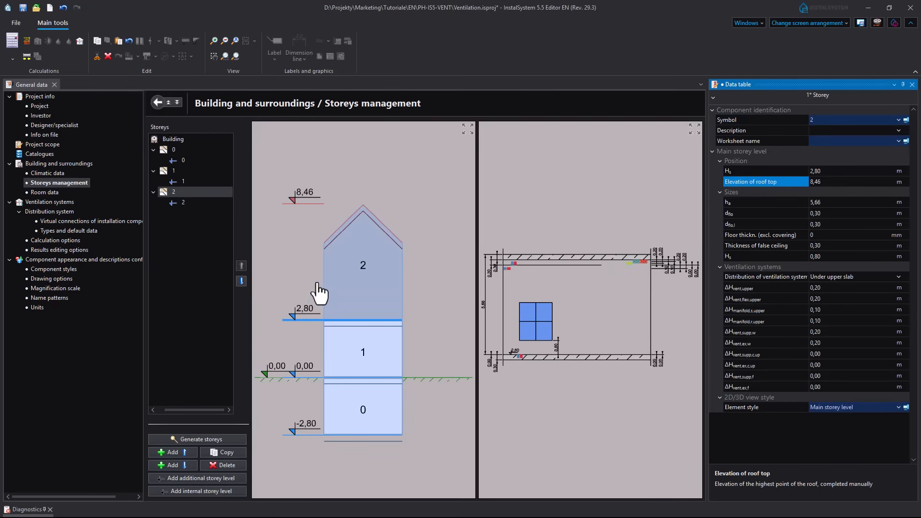
- Set the top storey's symbol to 1 and its description to 1st floor
{"action": "left_click", "coordinate": [828, 121]}
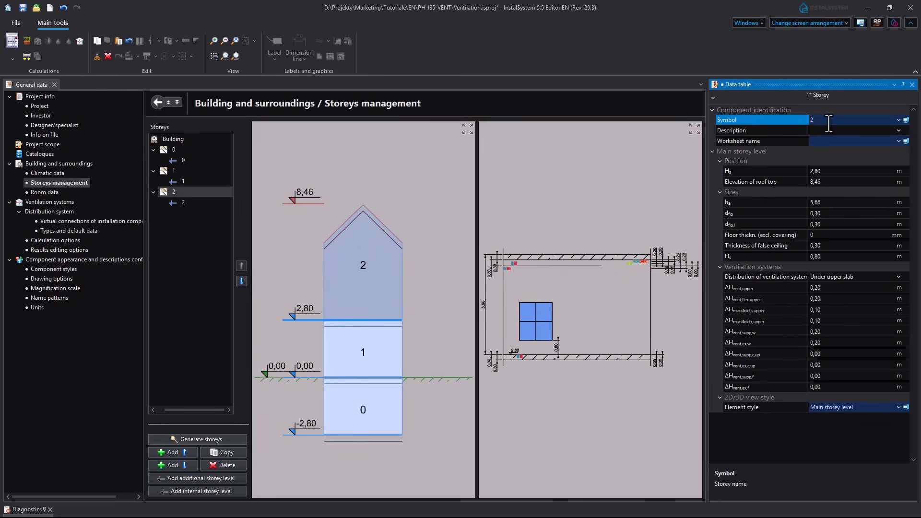
{"action": "key", "text": "BackSpace"}
{"action": "type", "text": "1"}
{"action": "key", "text": "Tab"}
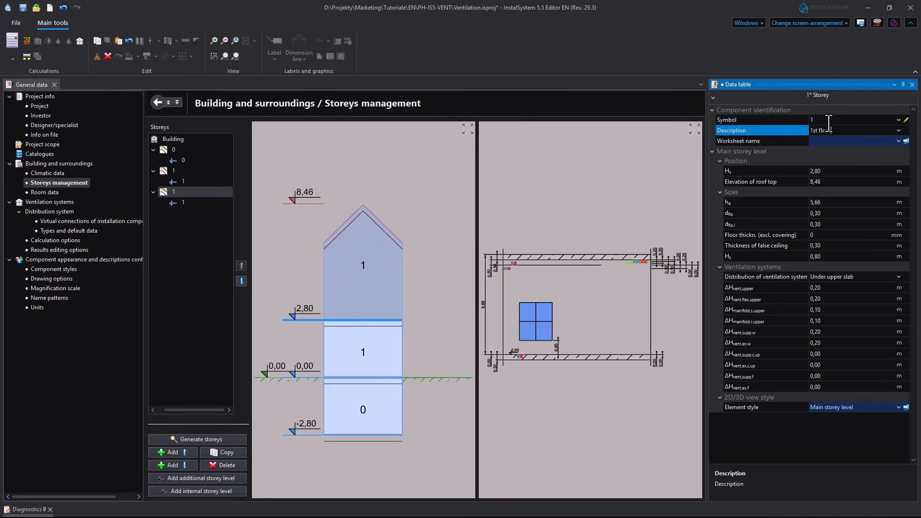
- Set the middle storey's symbol to 0 and its description to Ground floor
{"action": "left_click", "coordinate": [383, 355]}
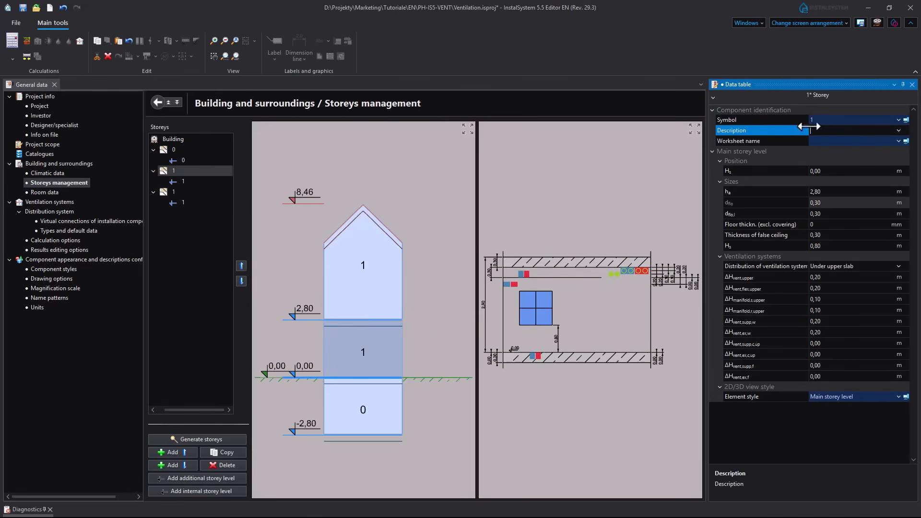
{"action": "left_click", "coordinate": [785, 120]}
{"action": "type", "text": "0"}
{"action": "key", "text": "Tab"}
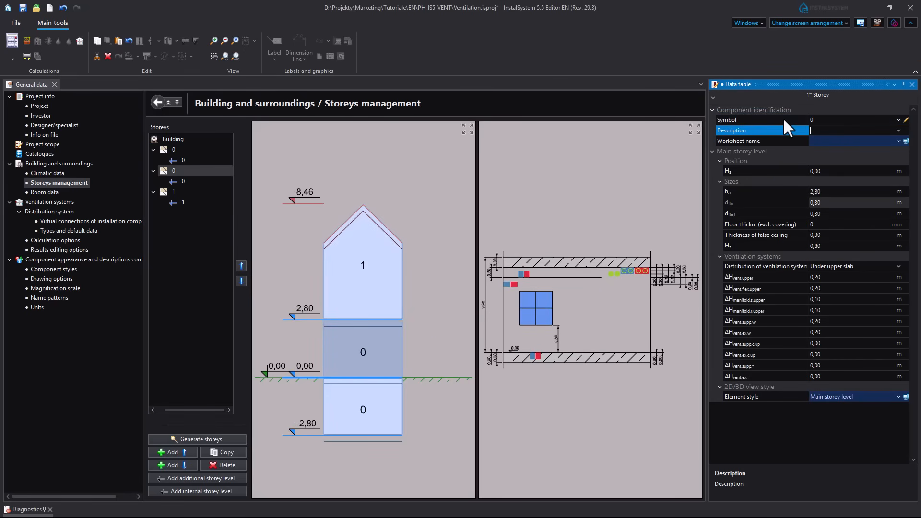
{"action": "type", "text": "Ground floor"}
{"action": "key", "text": "Tab"}
- Set the lowest storey's symbol to -1 and its description to Basement
{"action": "left_click", "coordinate": [452, 408]}
{"action": "left_click", "coordinate": [790, 120]}
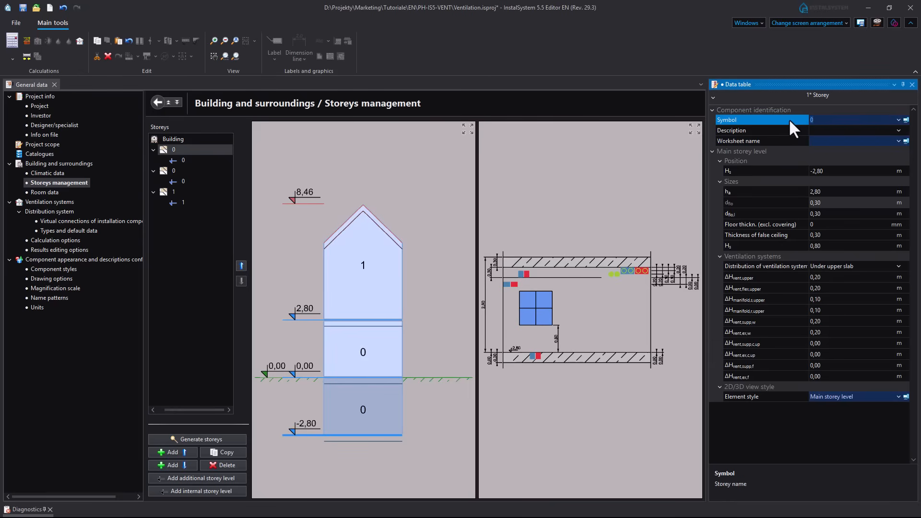
{"action": "type", "text": "-1"}
{"action": "key", "text": "Tab"}
{"action": "type", "text": "Ba"}
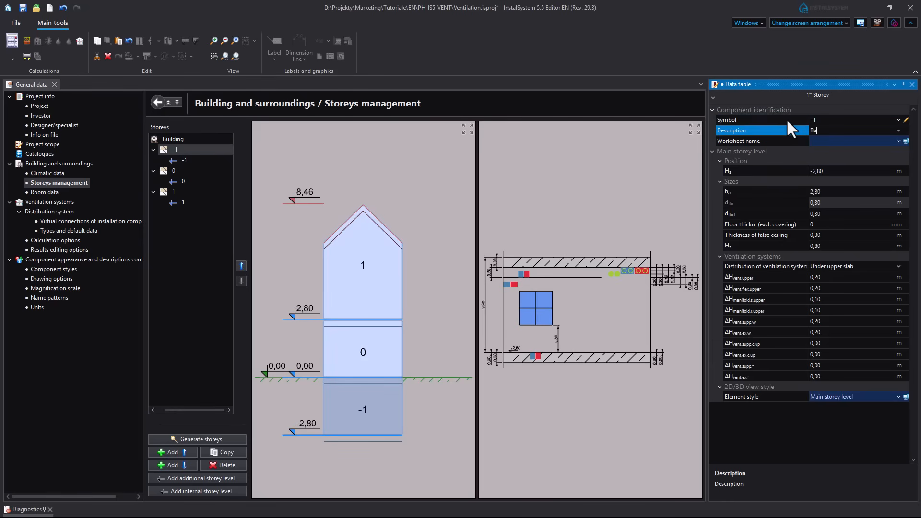
{"action": "type", "text": "semen"}
{"action": "type", "text": "t"}
{"action": "key", "text": "Return"}
- In the distribution system's types and default data, examine the pipe types available for rigid and flexible ducts at the different locations
{"action": "left_click", "coordinate": [50, 184]}
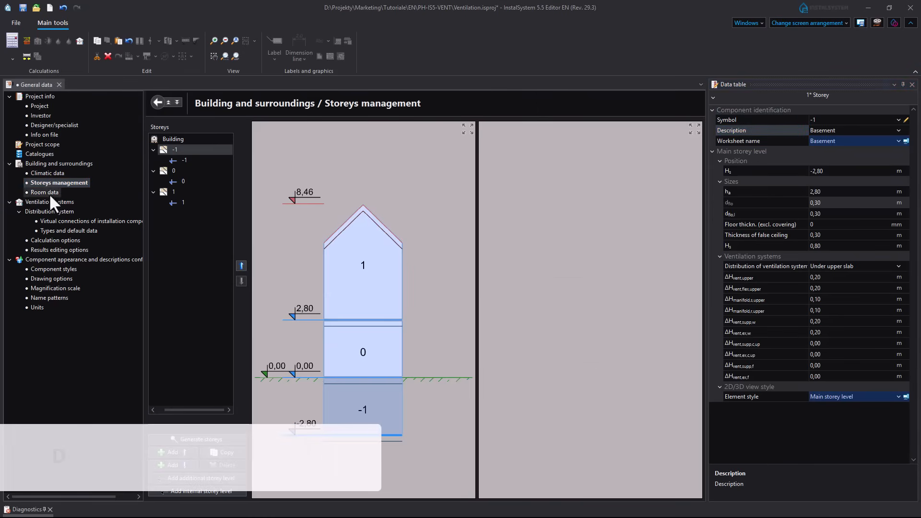
{"action": "left_click", "coordinate": [67, 231]}
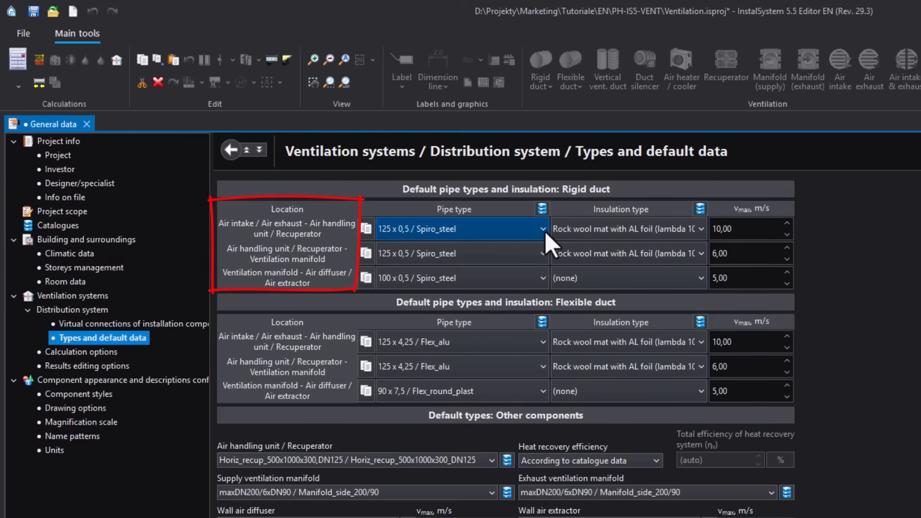
{"action": "left_click", "coordinate": [544, 230]}
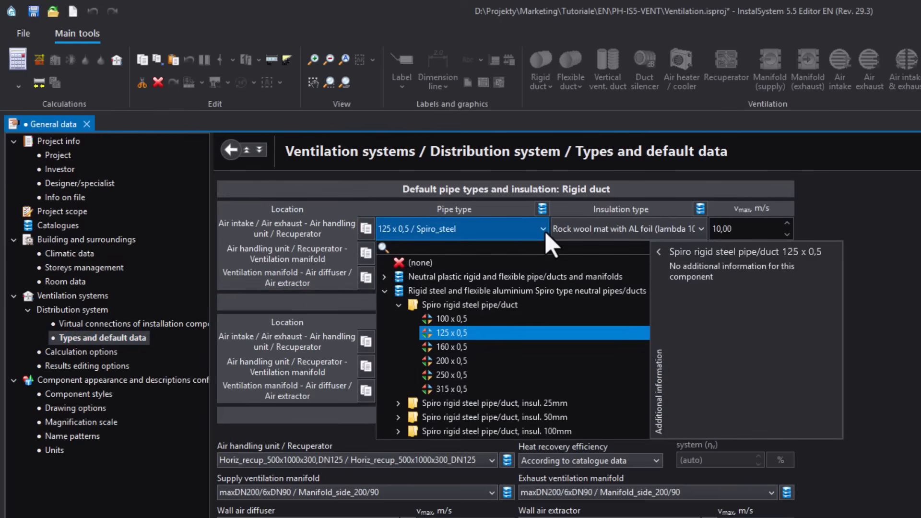
{"action": "left_click", "coordinate": [545, 233]}
{"action": "left_click", "coordinate": [539, 277]}
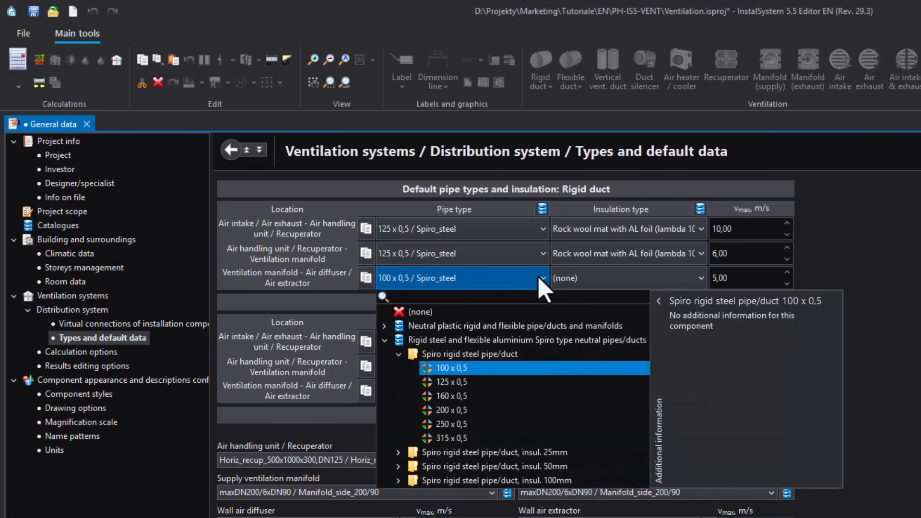
{"action": "left_click", "coordinate": [538, 276]}
{"action": "left_click", "coordinate": [543, 341]}
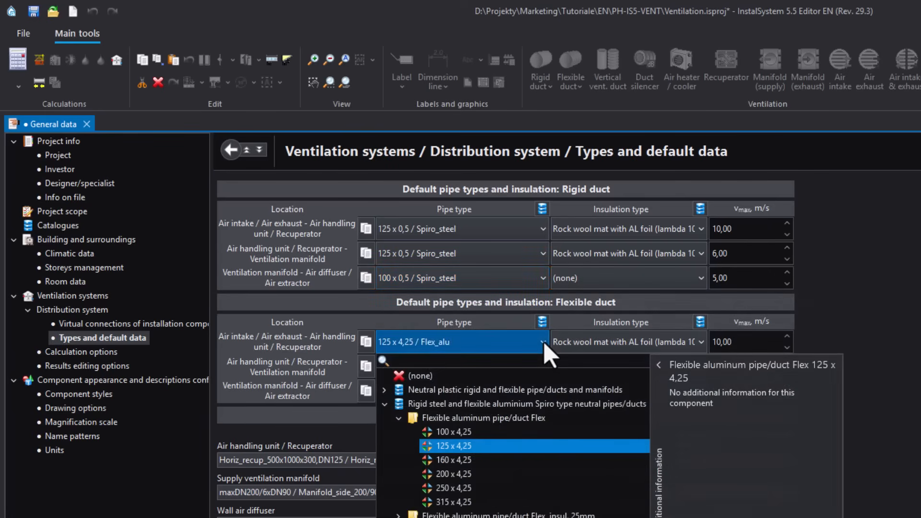
{"action": "left_click", "coordinate": [544, 342]}
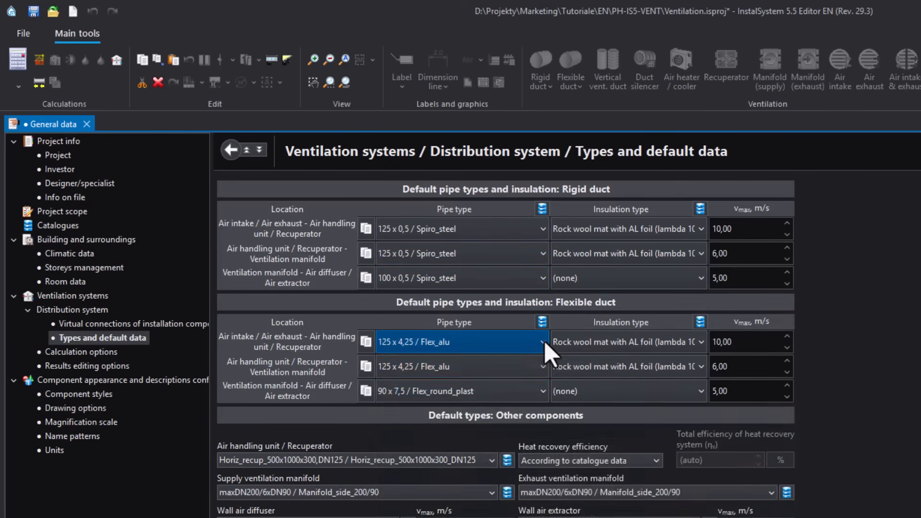
{"action": "left_click", "coordinate": [546, 385]}
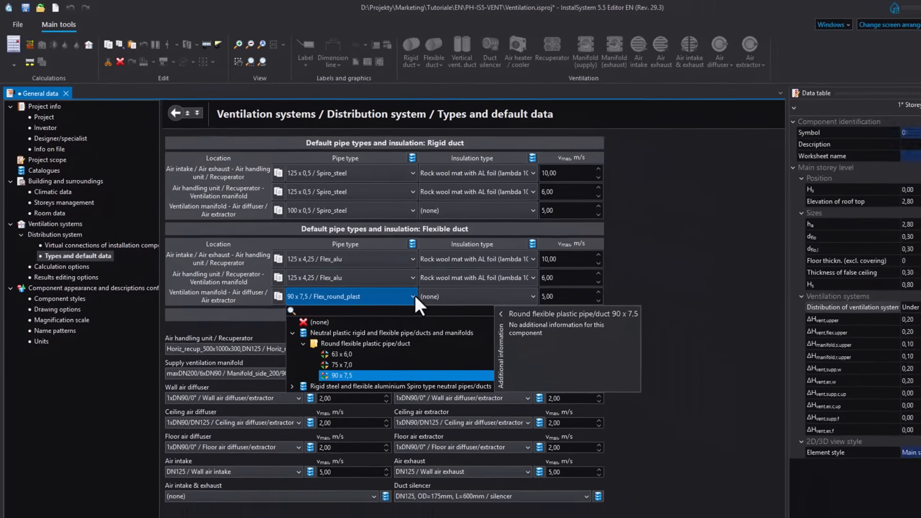
{"action": "left_click", "coordinate": [502, 359]}
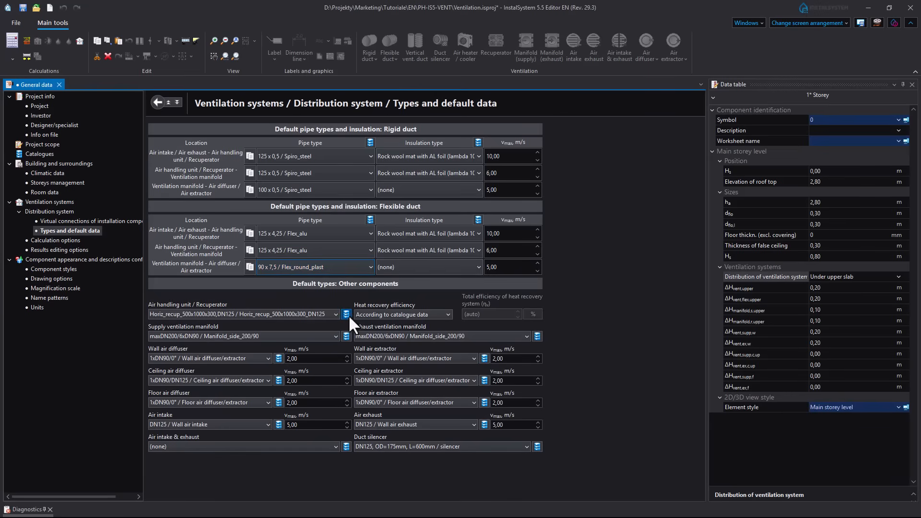
- Examine the catalogue types available for the recuperator, supply ventilation manifold, ceiling air diffuser and ceiling air extractor
{"action": "left_click", "coordinate": [336, 314]}
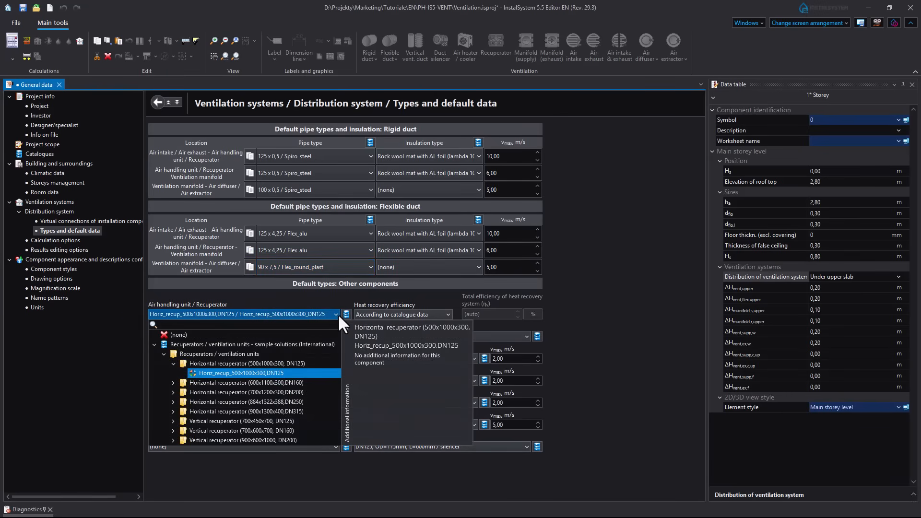
{"action": "left_click", "coordinate": [337, 314]}
{"action": "left_click", "coordinate": [336, 335]}
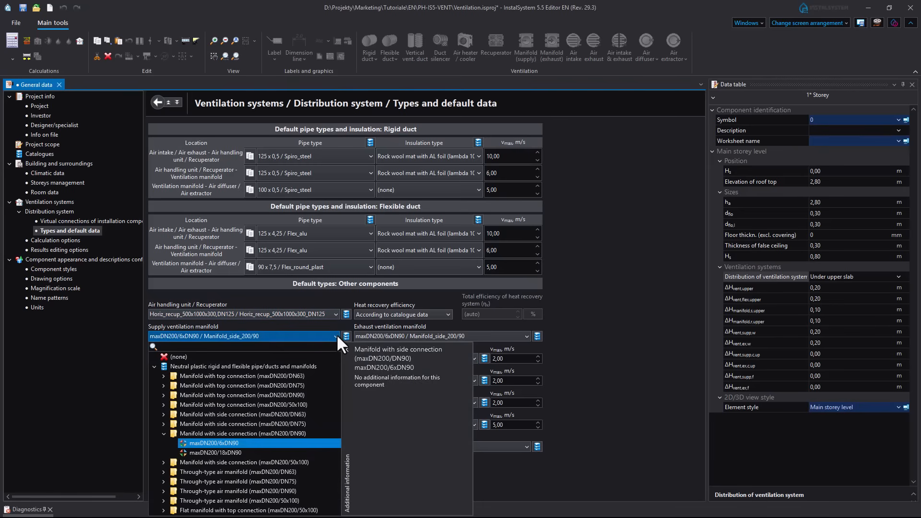
{"action": "left_click", "coordinate": [335, 335]}
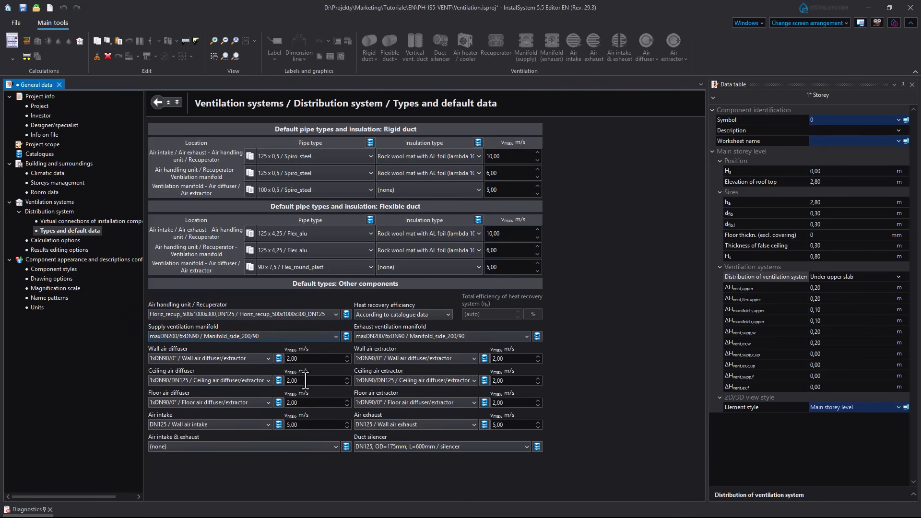
{"action": "left_click", "coordinate": [269, 380]}
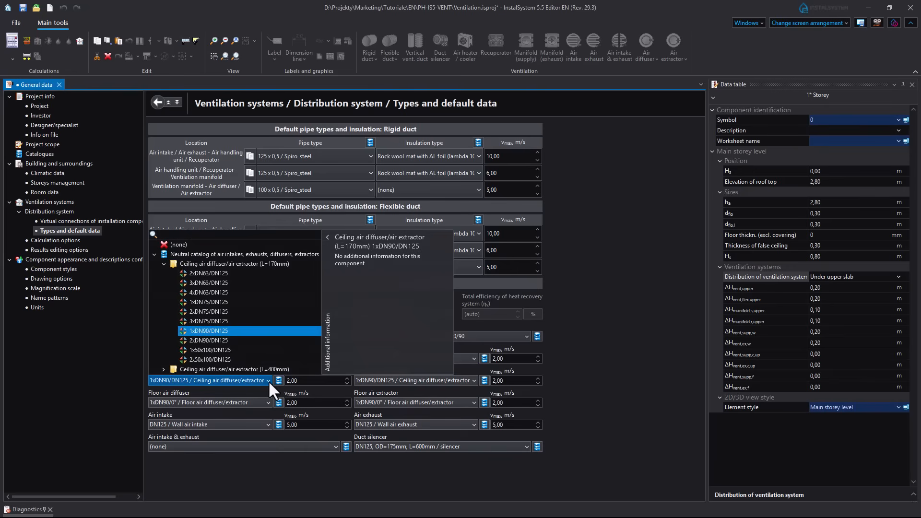
{"action": "left_click", "coordinate": [269, 381]}
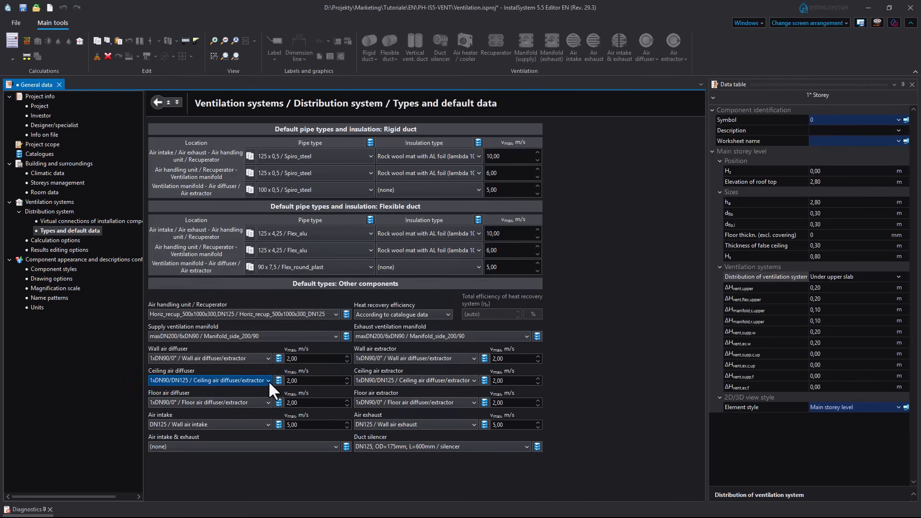
{"action": "left_click", "coordinate": [472, 382]}
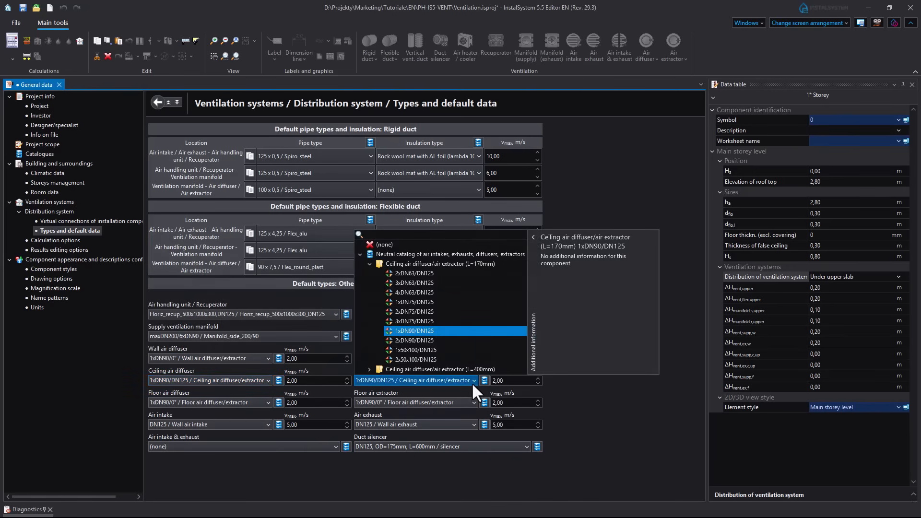
{"action": "left_click", "coordinate": [471, 382]}
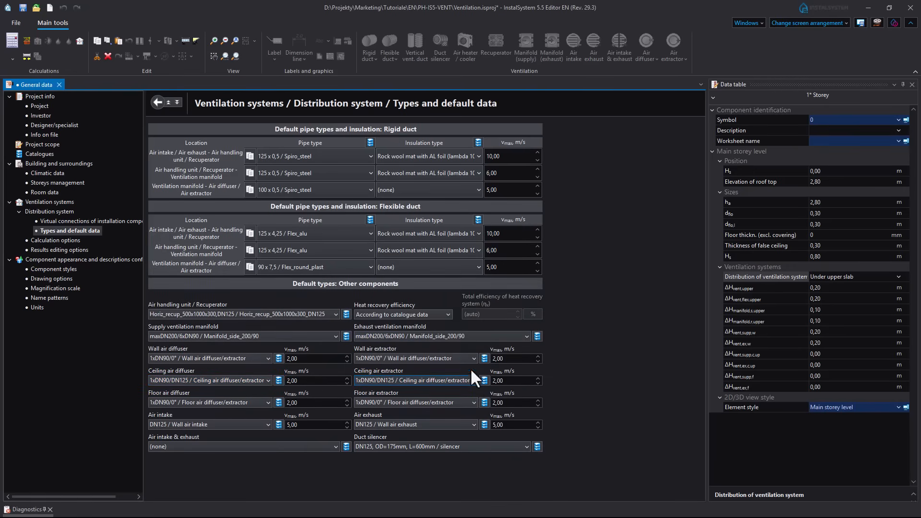
- Change the heat recovery efficiency to User specified and set the total efficiency of the heat recovery system to 92 %
{"action": "left_click", "coordinate": [446, 317]}
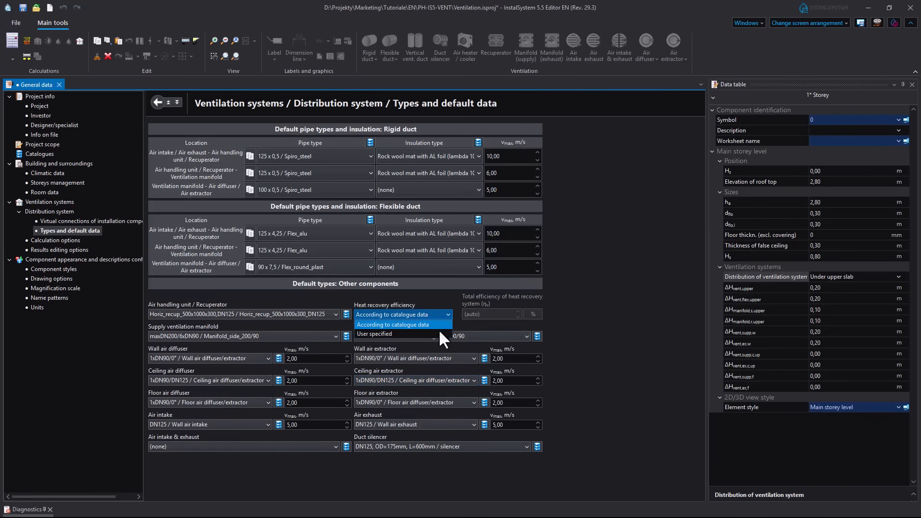
{"action": "left_click", "coordinate": [436, 333]}
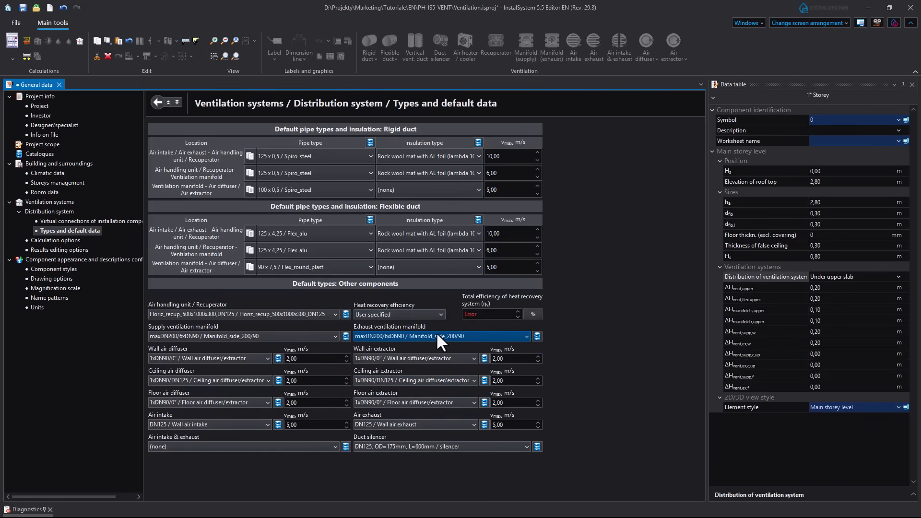
{"action": "left_click", "coordinate": [488, 316]}
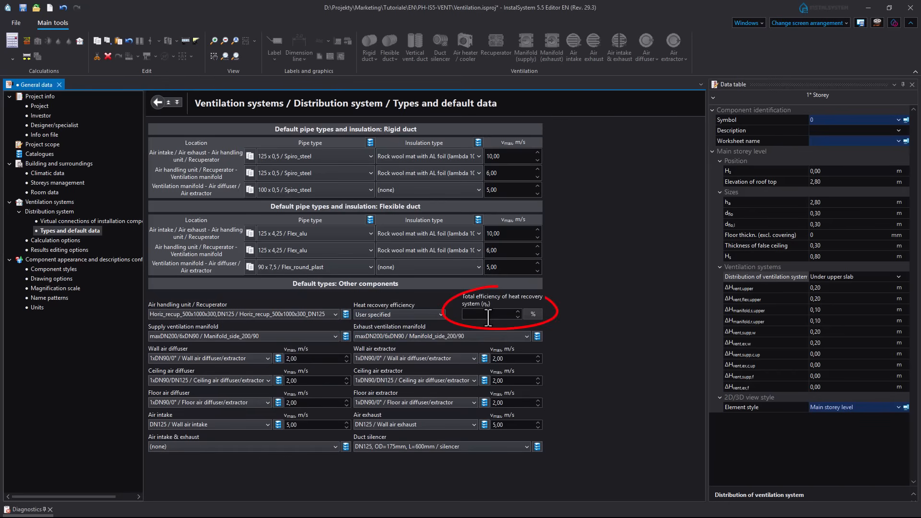
{"action": "type", "text": "92"}
{"action": "key", "text": "Tab"}
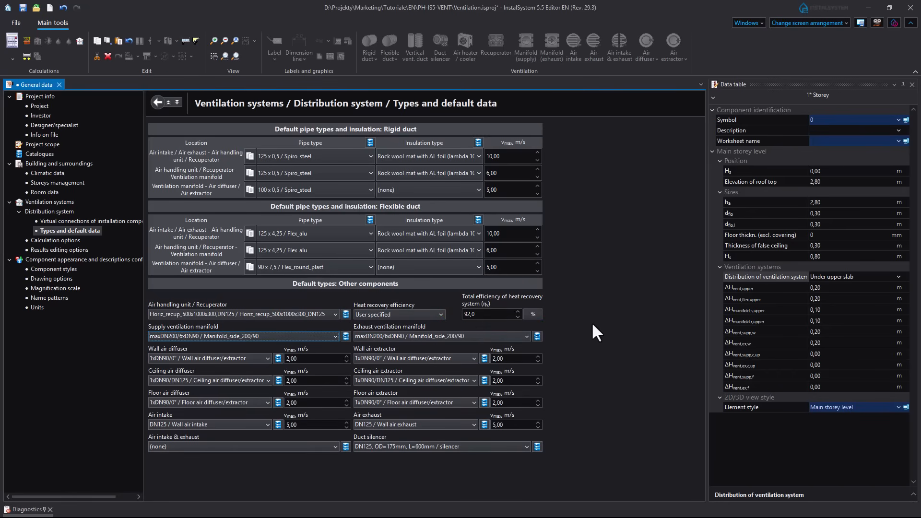
{"action": "key", "text": "ctrl+s"}
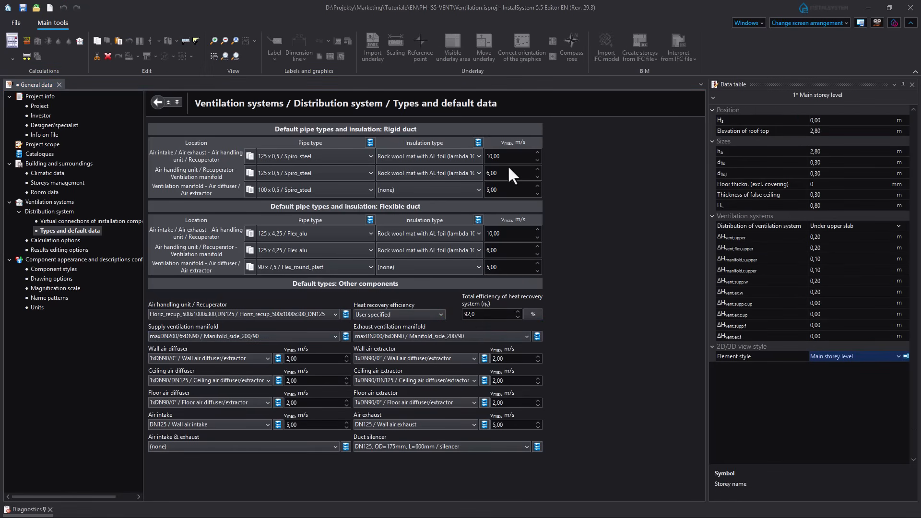
{"action": "left_click", "coordinate": [508, 158]}
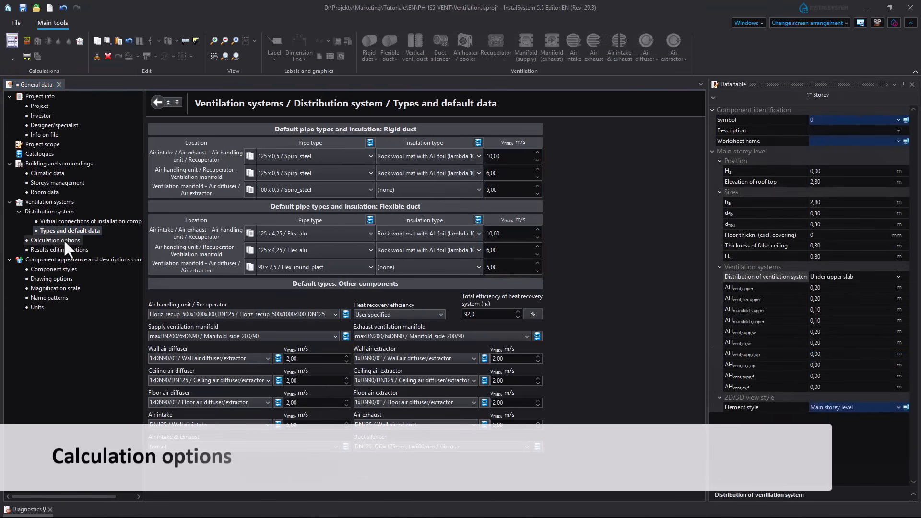
- In the calculation options, base ventilation air on V̇su, V̇ex values, enable the minimum air check per resident and allow fan gear selection outside the recommended range
{"action": "left_click", "coordinate": [64, 239]}
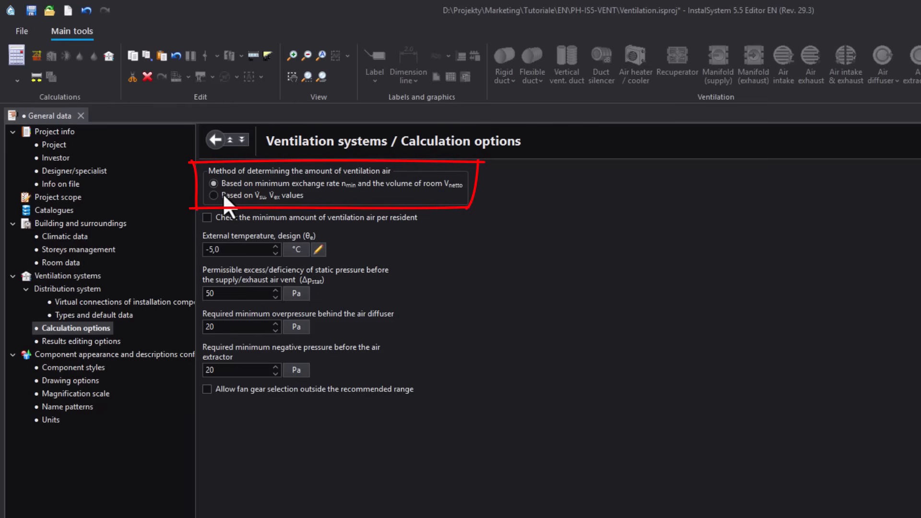
{"action": "left_click", "coordinate": [222, 196]}
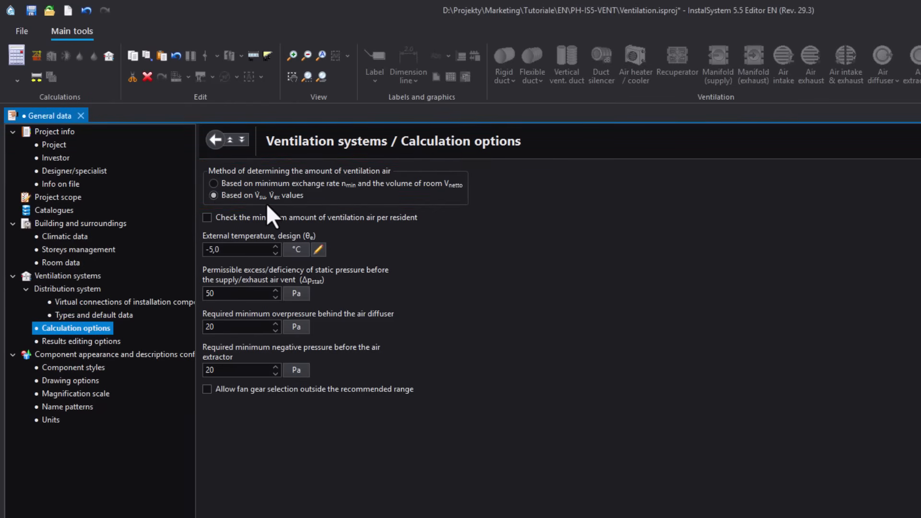
{"action": "left_click", "coordinate": [206, 218]}
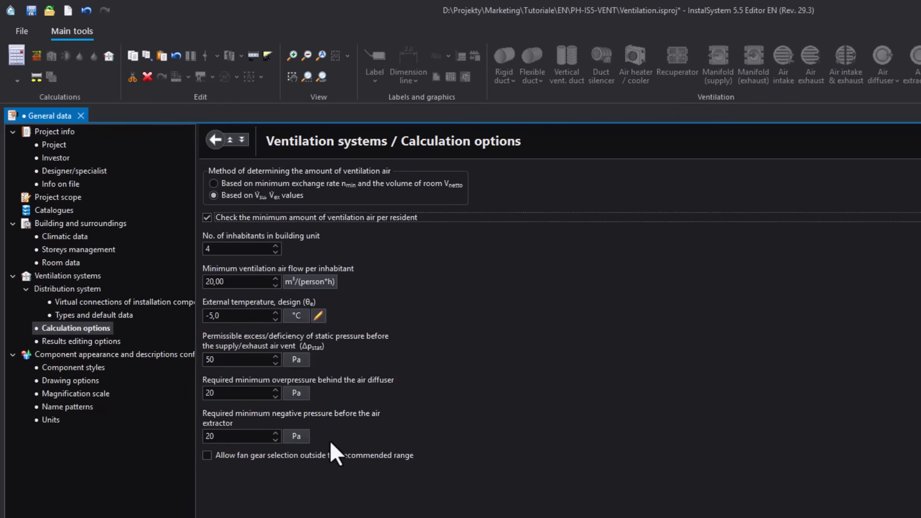
{"action": "left_click", "coordinate": [207, 457]}
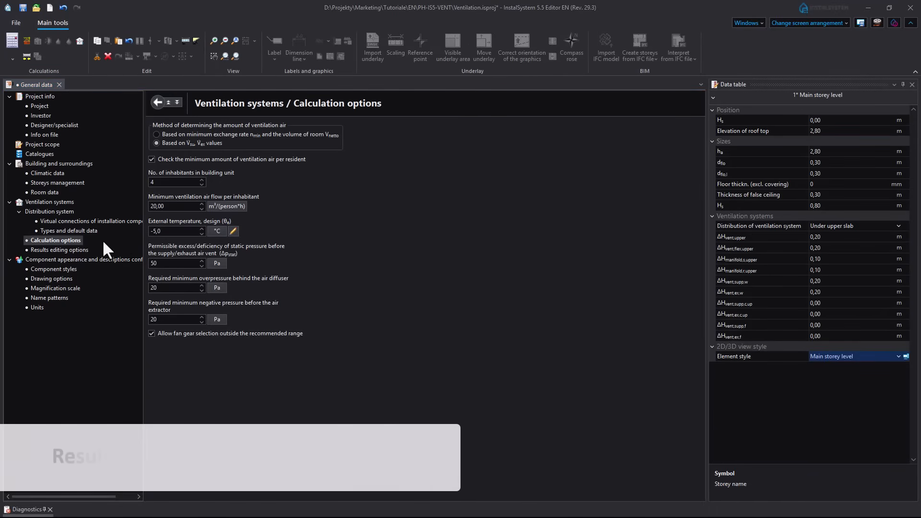
- In the ventilation results editing options, make the bill of materials separate for each building unit
{"action": "left_click", "coordinate": [72, 250]}
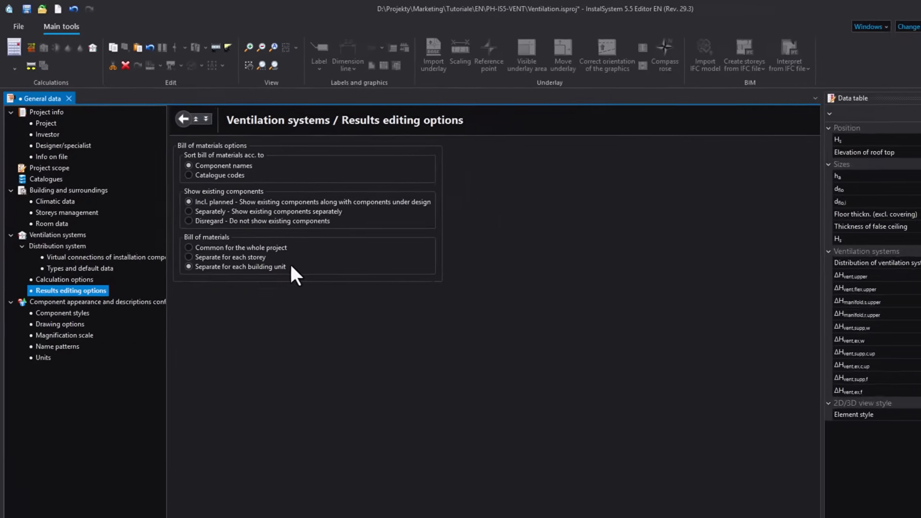
{"action": "left_click", "coordinate": [250, 229]}
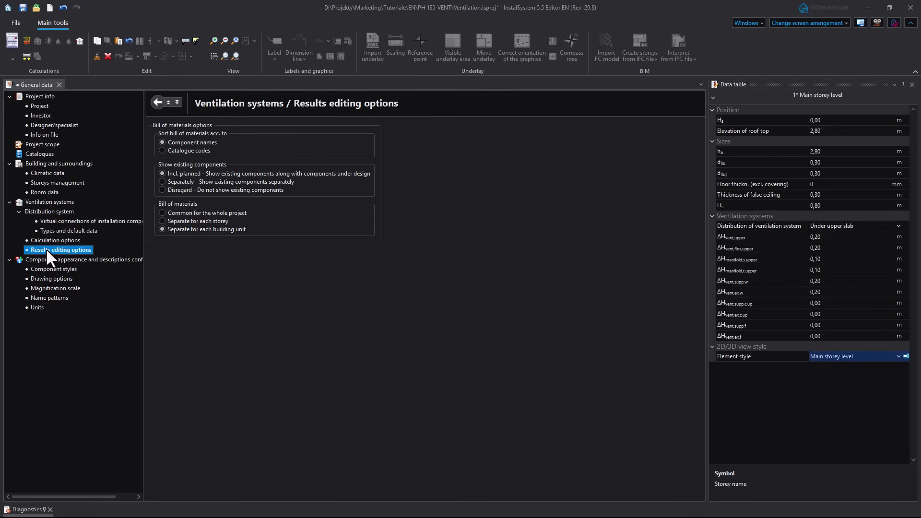
- Save the project as a template named My template in the Templates folder
{"action": "left_click", "coordinate": [16, 24]}
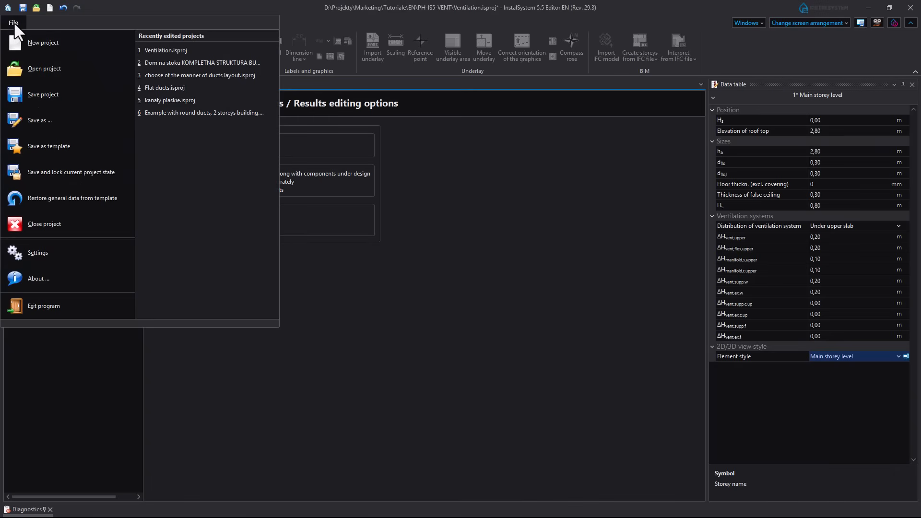
{"action": "left_click", "coordinate": [79, 145]}
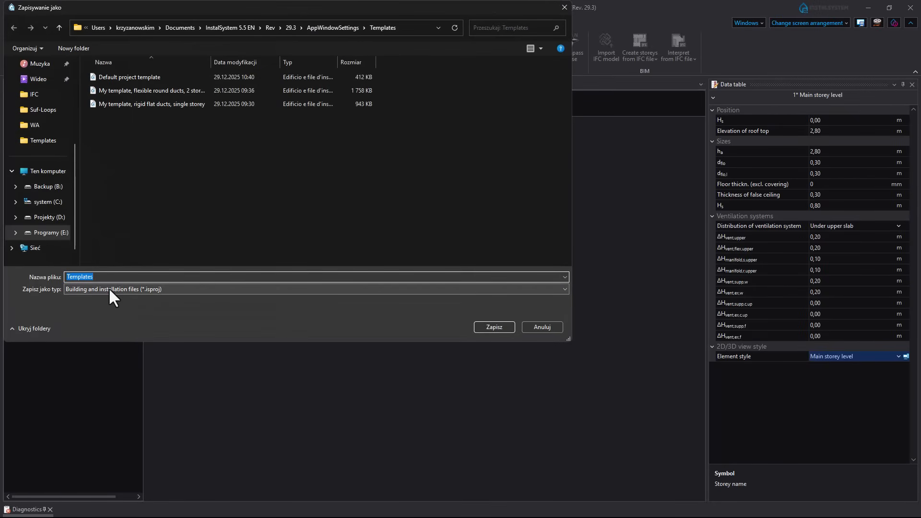
{"action": "type", "text": "My te"}
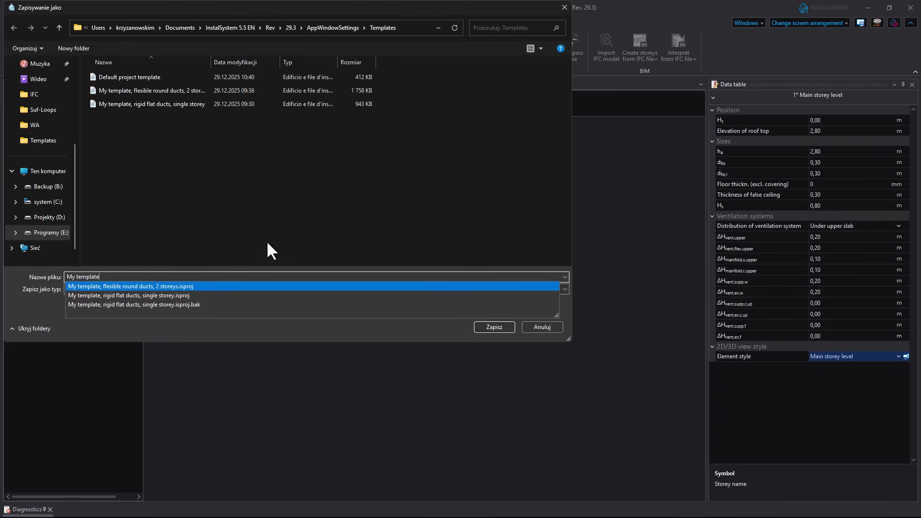
{"action": "left_click", "coordinate": [494, 327]}
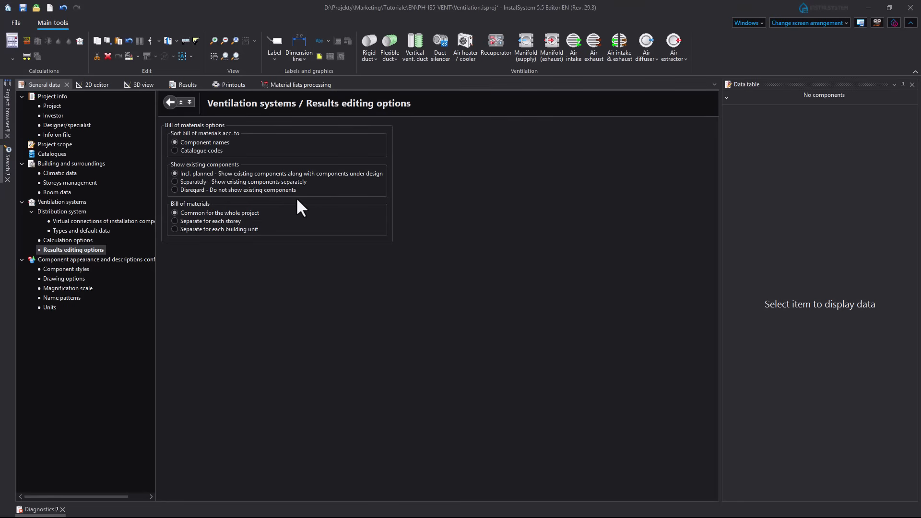
- Switch to the 2D editing screen arrangement and activate the Underlay layer for the ground floor
{"action": "left_click", "coordinate": [839, 24]}
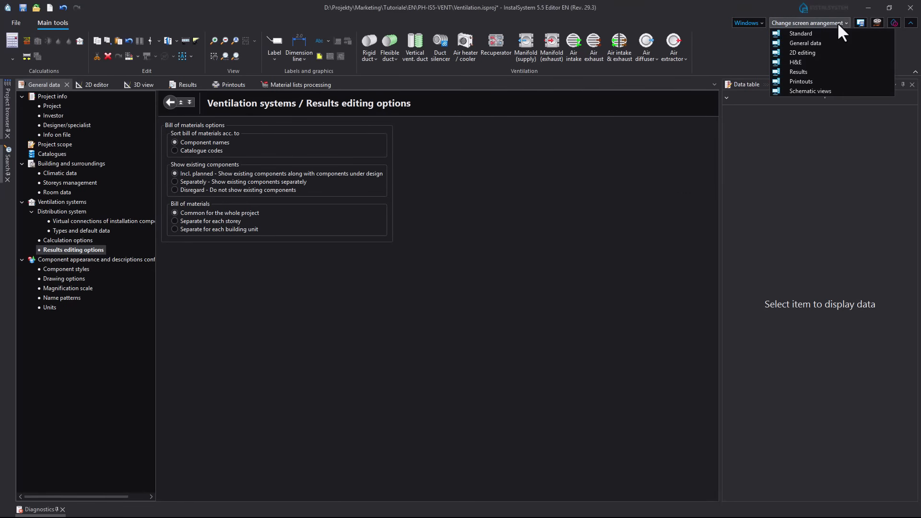
{"action": "left_click", "coordinate": [832, 52]}
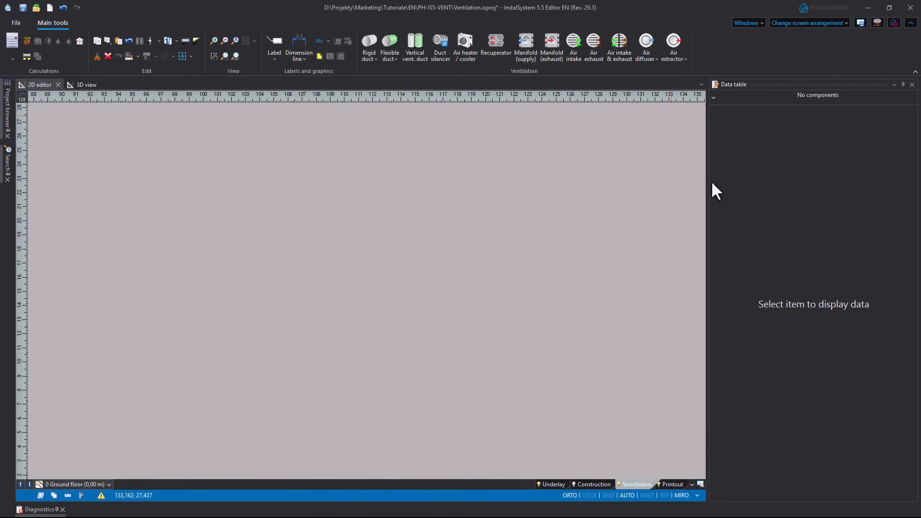
{"action": "left_click", "coordinate": [557, 483]}
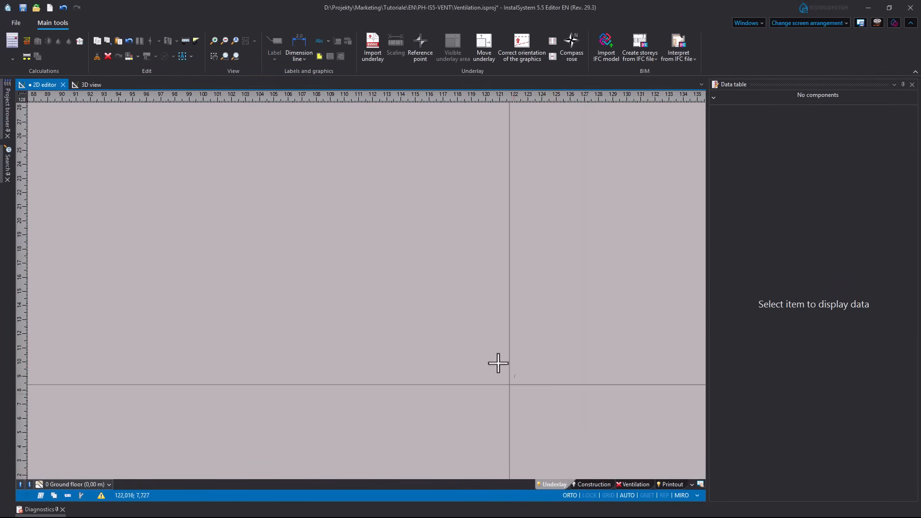
- Import the underlay drawing Example2_single_family_house from the DWG folder of 1.Underlays for lessons onto the ground floor
{"action": "left_click", "coordinate": [369, 61]}
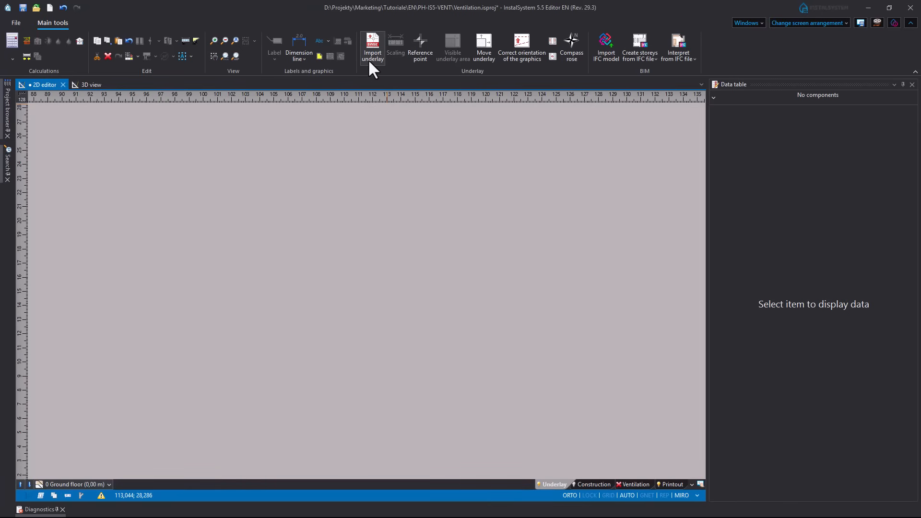
{"action": "left_click", "coordinate": [369, 61]}
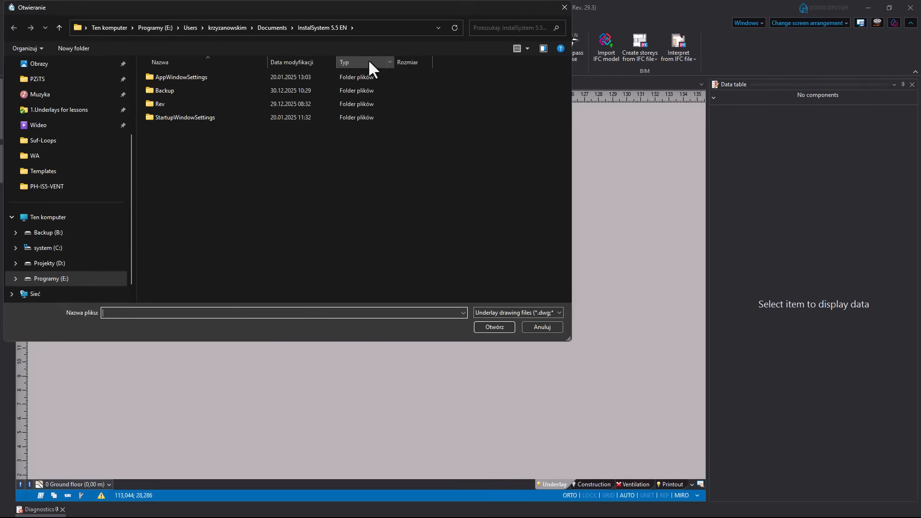
{"action": "left_click", "coordinate": [559, 314]}
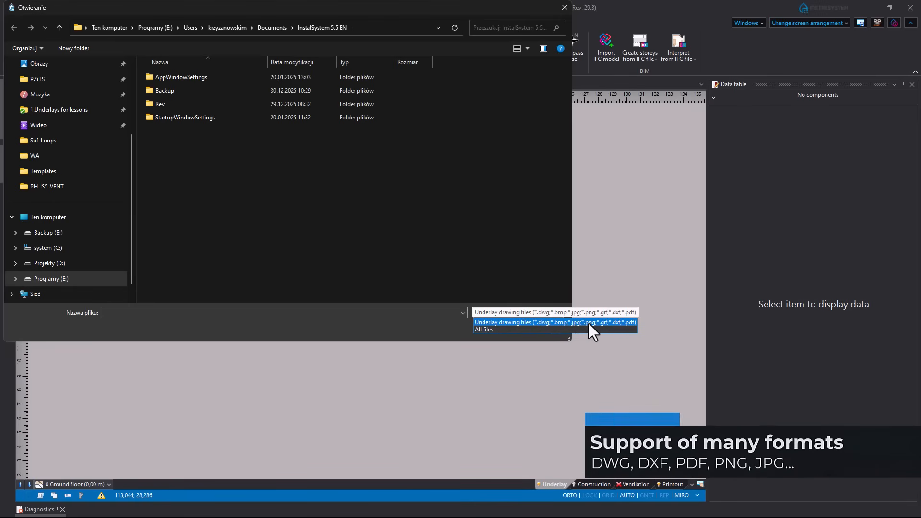
{"action": "left_click", "coordinate": [635, 321]}
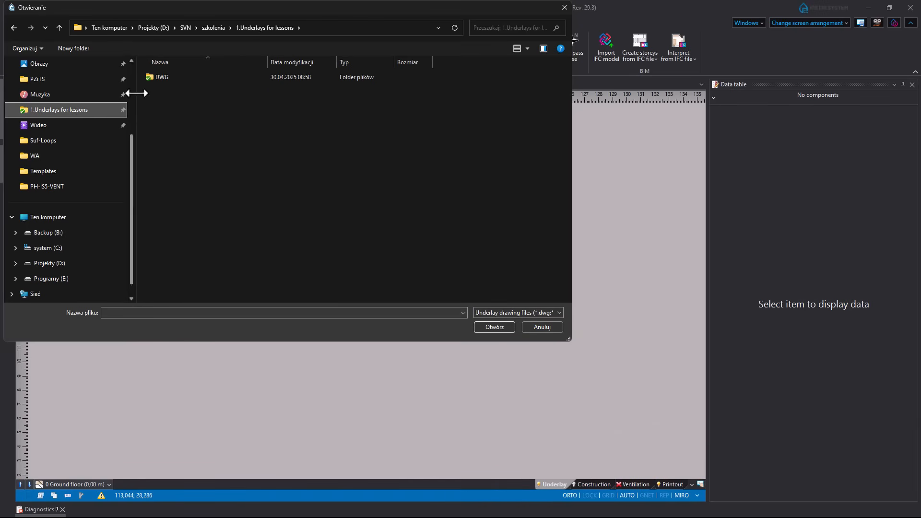
{"action": "double_click", "coordinate": [159, 78]}
{"action": "left_click", "coordinate": [185, 104]}
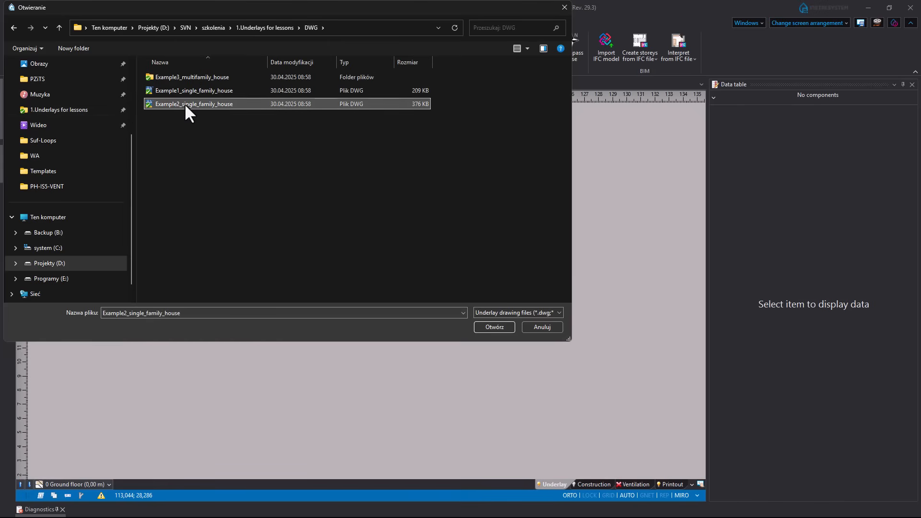
{"action": "left_click", "coordinate": [492, 329]}
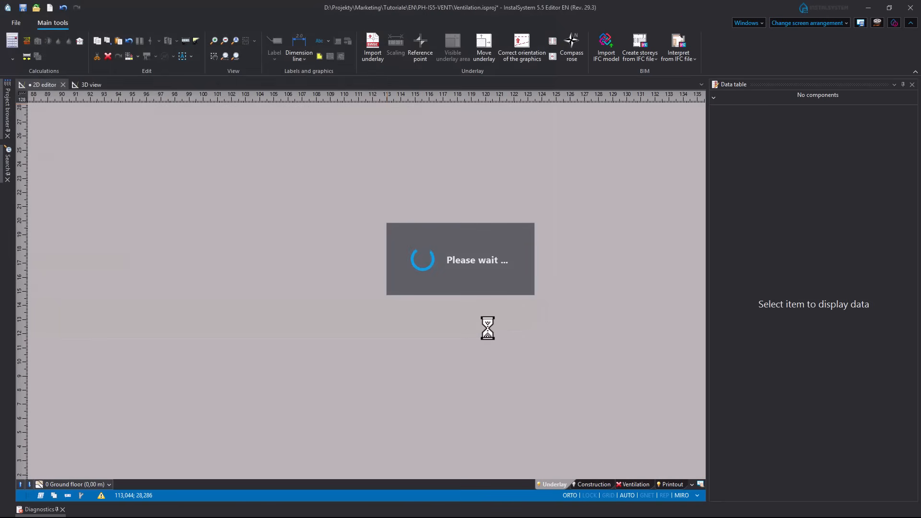
{"action": "left_click", "coordinate": [274, 339]}
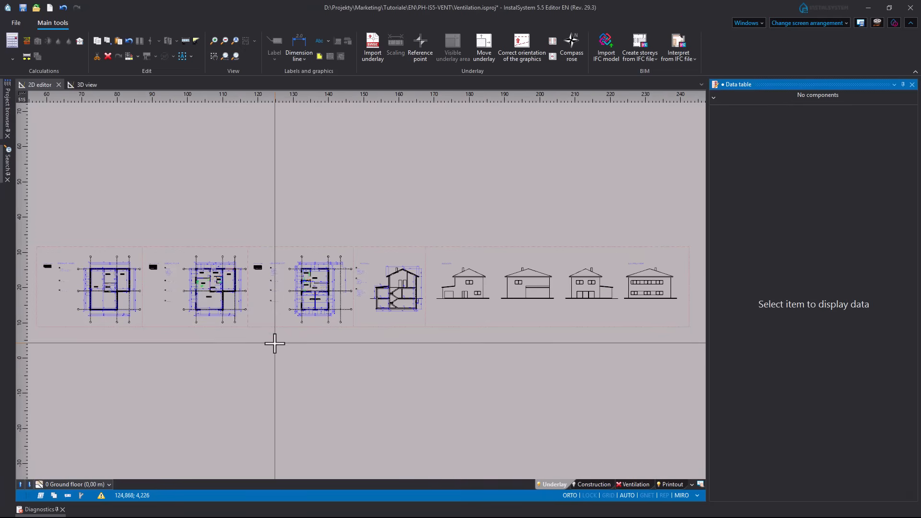
- Scale the underlay by marking both ends of the overall width dimension above the ground-floor plan and setting the actual length to 11,46 m
{"action": "scroll", "coordinate": [203, 281], "scroll_direction": "up", "scroll_amount": 3}
{"action": "scroll", "coordinate": [203, 281], "scroll_direction": "up", "scroll_amount": 10}
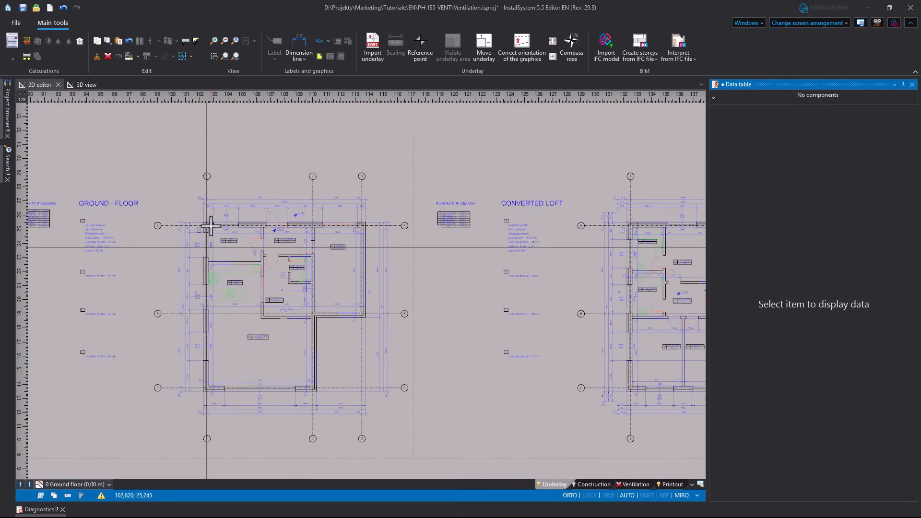
{"action": "middle_click_drag", "start_coordinate": [301, 222], "coordinate": [251, 319]}
{"action": "scroll", "coordinate": [289, 295], "scroll_direction": "up", "scroll_amount": 2}
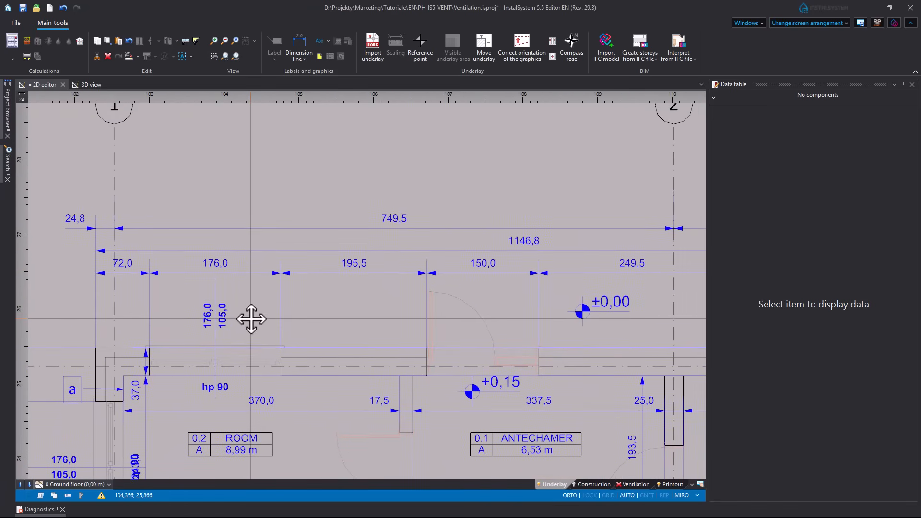
{"action": "left_click", "coordinate": [567, 463]}
{"action": "left_click", "coordinate": [394, 44]}
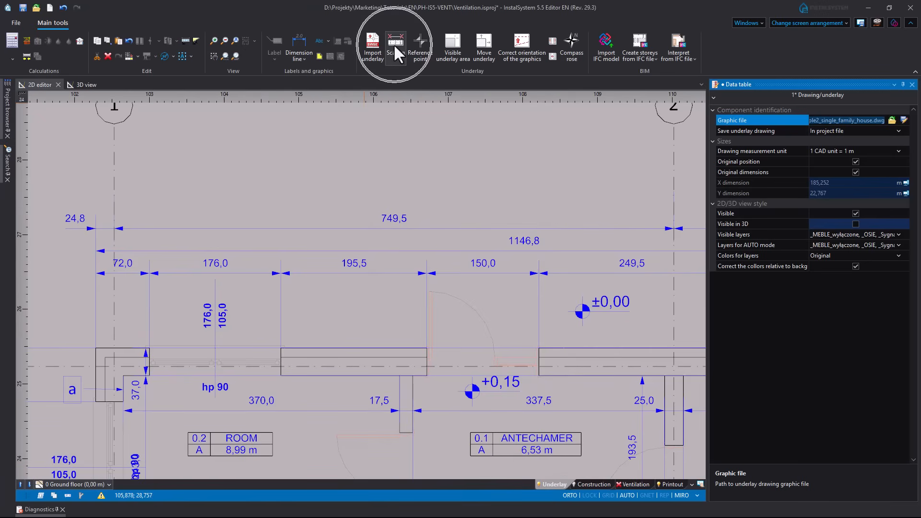
{"action": "left_click", "coordinate": [395, 43]}
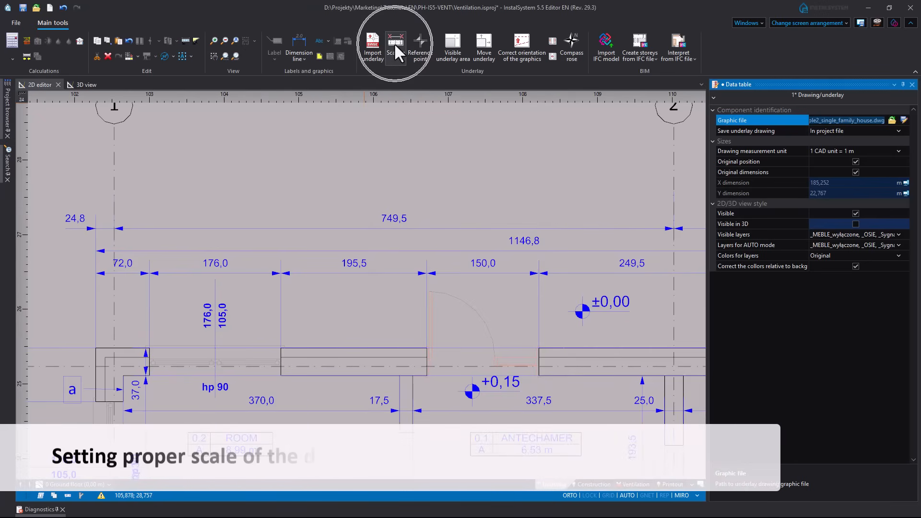
{"action": "scroll", "coordinate": [95, 253], "scroll_direction": "up", "scroll_amount": 3}
{"action": "scroll", "coordinate": [95, 253], "scroll_direction": "up", "scroll_amount": 4}
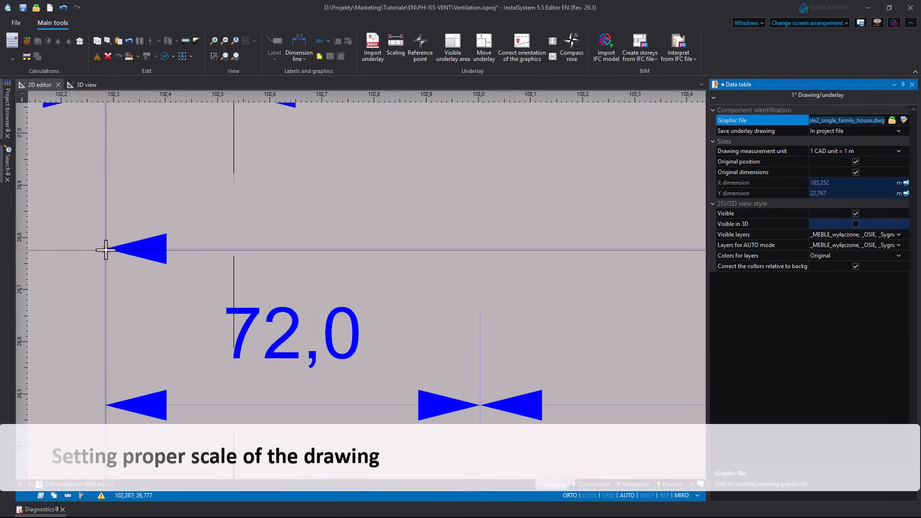
{"action": "left_click", "coordinate": [105, 249]}
{"action": "scroll", "coordinate": [106, 249], "scroll_direction": "down", "scroll_amount": 8}
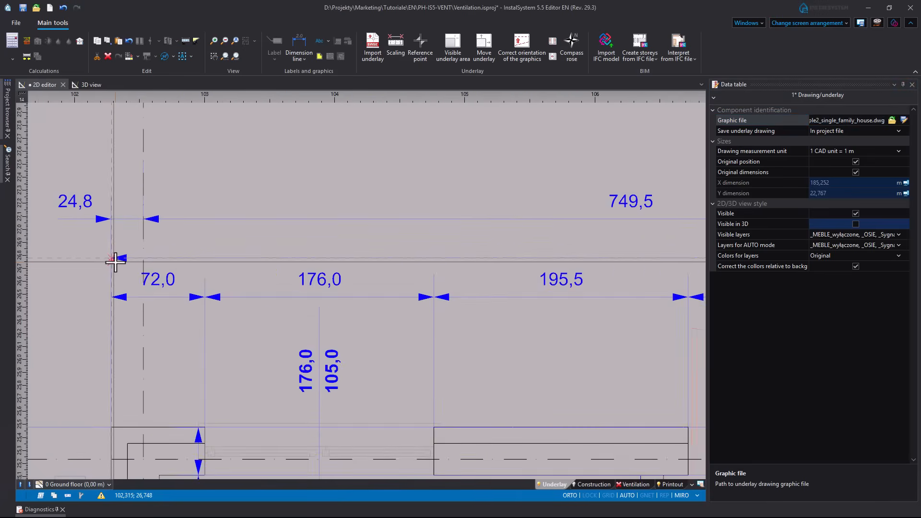
{"action": "scroll", "coordinate": [598, 274], "scroll_direction": "up", "scroll_amount": 9}
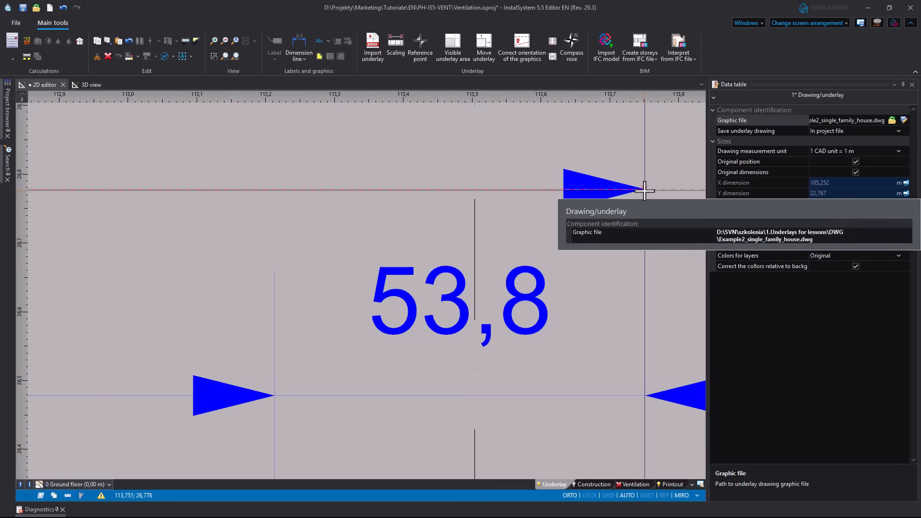
{"action": "left_click", "coordinate": [644, 190]}
{"action": "type", "text": "11,46"}
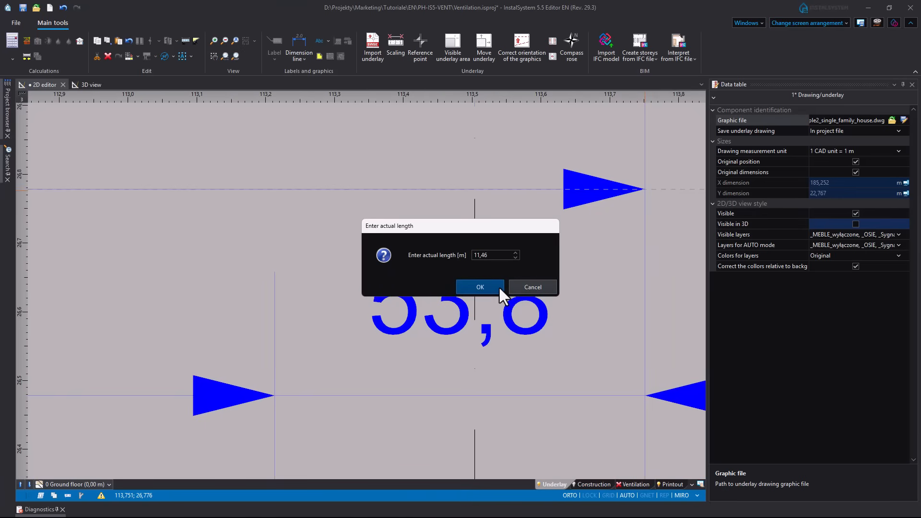
{"action": "left_click", "coordinate": [480, 287]}
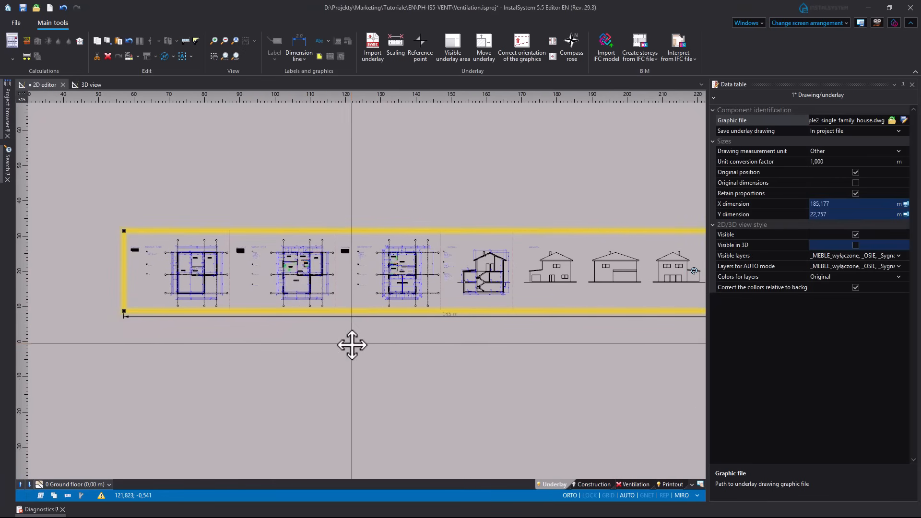
- Limit the visible underlay area on the ground floor to the GROUND - FLOOR plan
{"action": "scroll", "coordinate": [352, 345], "scroll_direction": "up", "scroll_amount": 4}
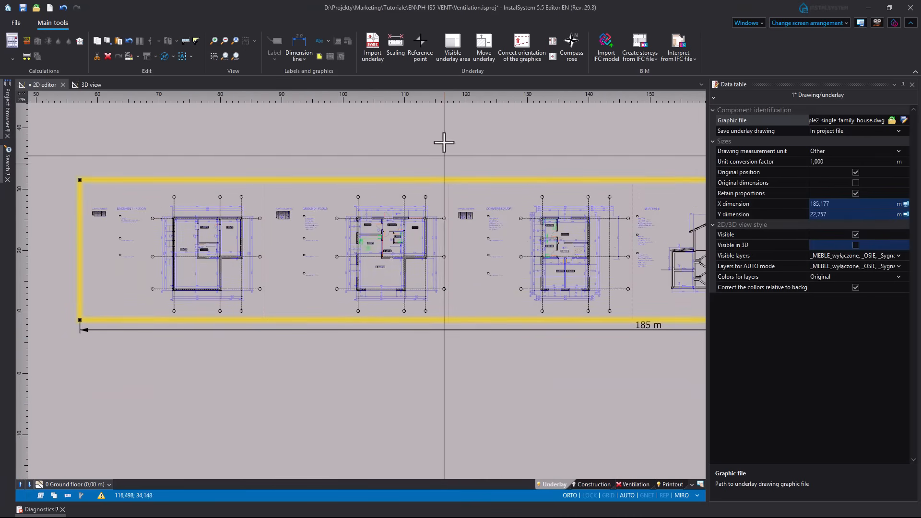
{"action": "left_click", "coordinate": [456, 54]}
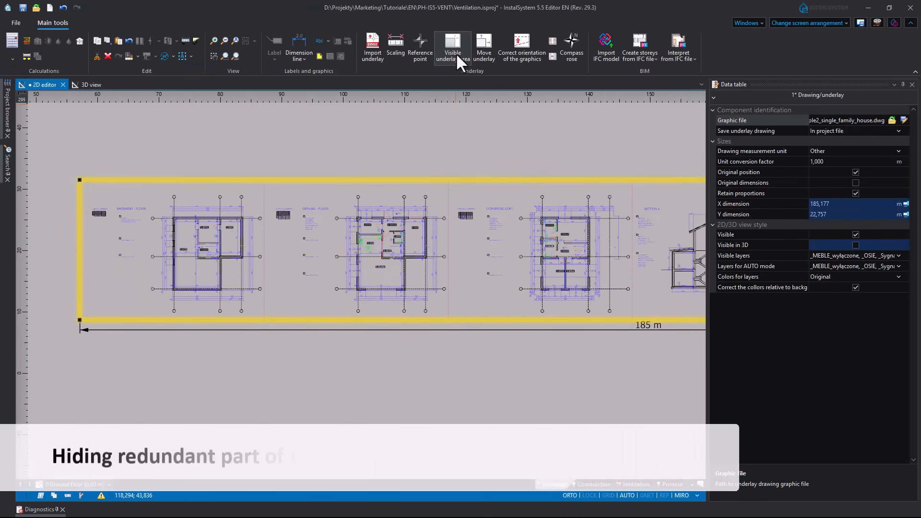
{"action": "left_click", "coordinate": [266, 170]}
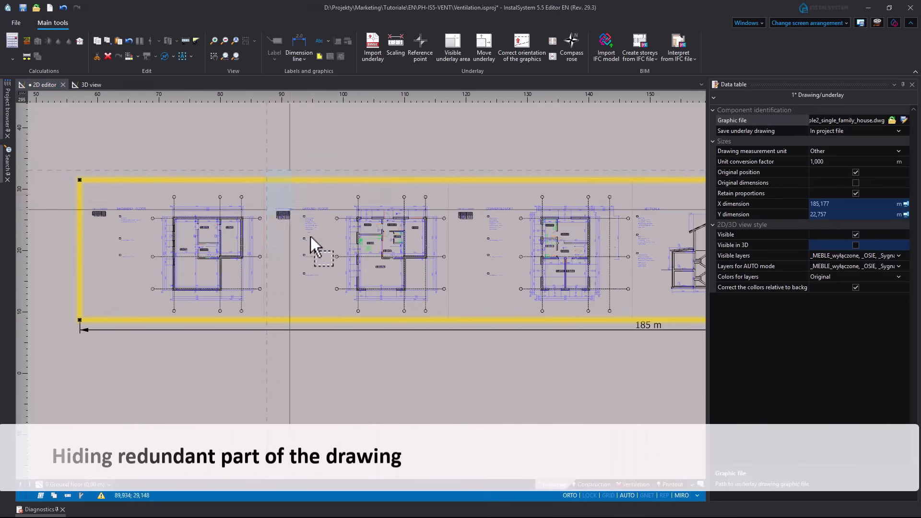
{"action": "left_click", "coordinate": [456, 340]}
{"action": "middle_click_drag", "start_coordinate": [405, 390], "coordinate": [345, 374]}
- Switch to the 1st floor storey and import the Example2_single_family_house drawing as its underlay
{"action": "left_click", "coordinate": [101, 483]}
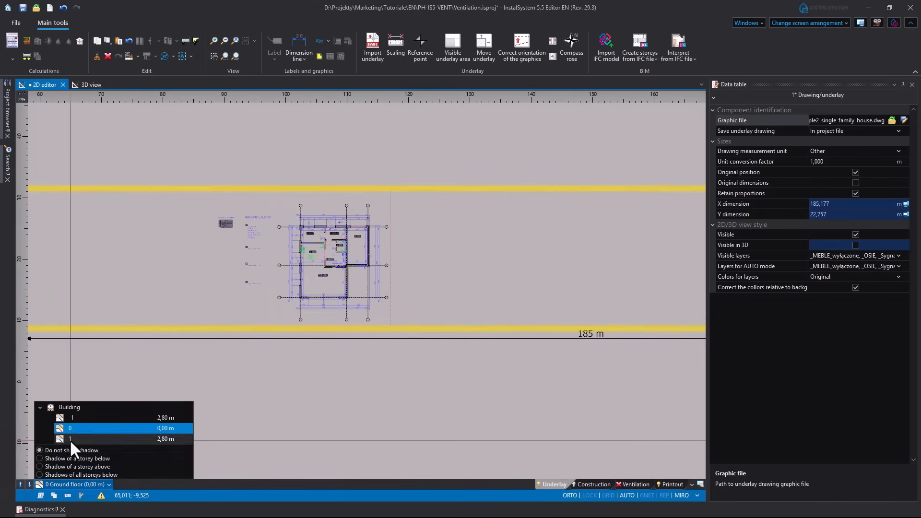
{"action": "left_click", "coordinate": [70, 439]}
{"action": "left_click", "coordinate": [375, 45]}
{"action": "double_click", "coordinate": [198, 105]}
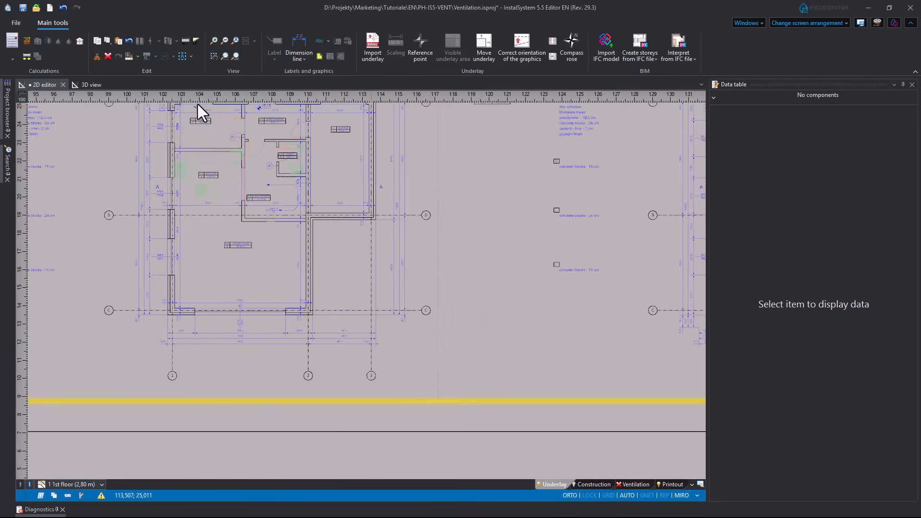
- Scale the 1st floor underlay by entering the actual distance between grid axes 1 and 2 above the converted-loft plan
{"action": "scroll", "coordinate": [320, 302], "scroll_direction": "up", "scroll_amount": 15}
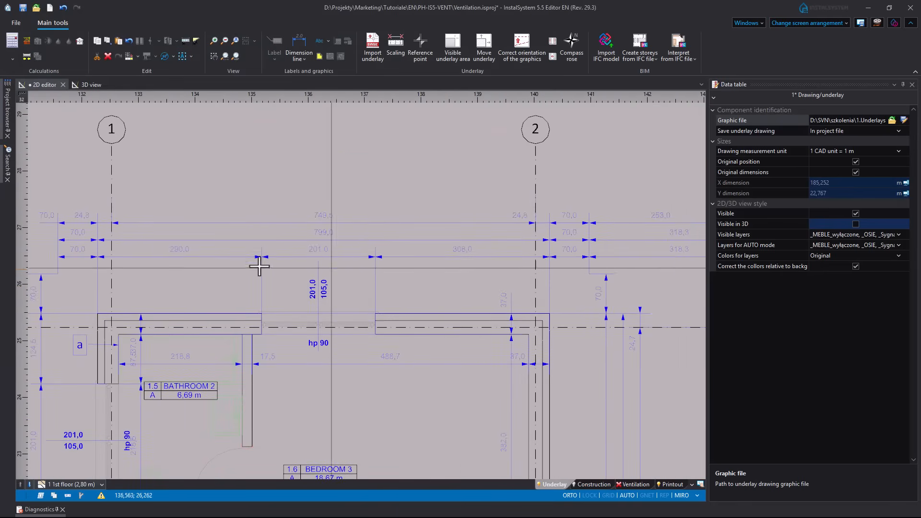
{"action": "scroll", "coordinate": [158, 196], "scroll_direction": "up", "scroll_amount": 3}
{"action": "scroll", "coordinate": [179, 238], "scroll_direction": "down", "scroll_amount": 10}
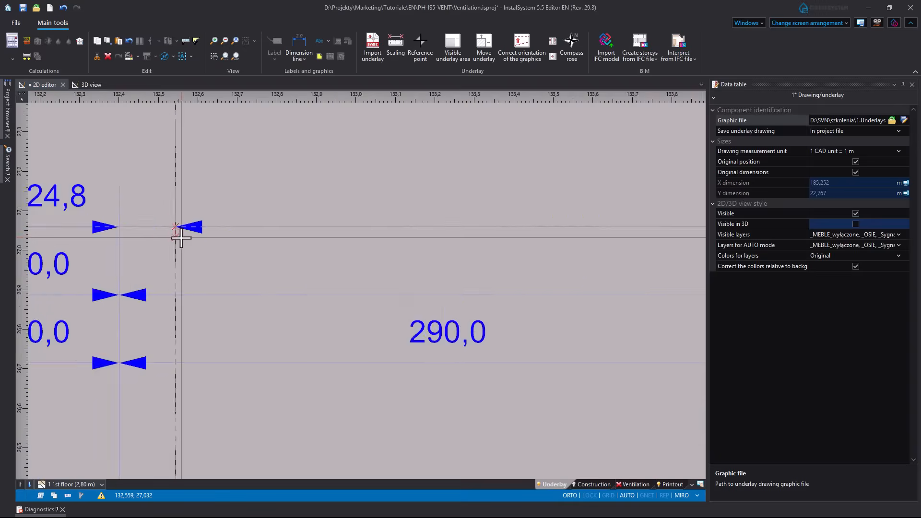
{"action": "scroll", "coordinate": [405, 254], "scroll_direction": "up", "scroll_amount": 5}
{"action": "scroll", "coordinate": [601, 168], "scroll_direction": "up", "scroll_amount": 4}
{"action": "left_click", "coordinate": [601, 170]}
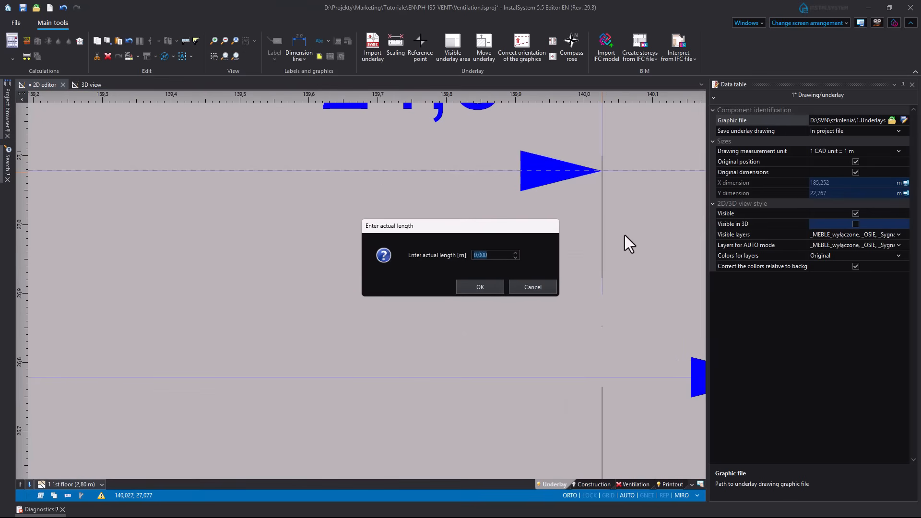
{"action": "type", "text": "7,8"}
{"action": "key", "text": "Return"}
- Limit the visible underlay area on the 1st floor to the CONVERTED LOFT plan
{"action": "middle_click_drag", "start_coordinate": [259, 303], "coordinate": [332, 326]}
{"action": "scroll", "coordinate": [332, 326], "scroll_direction": "up", "scroll_amount": 5}
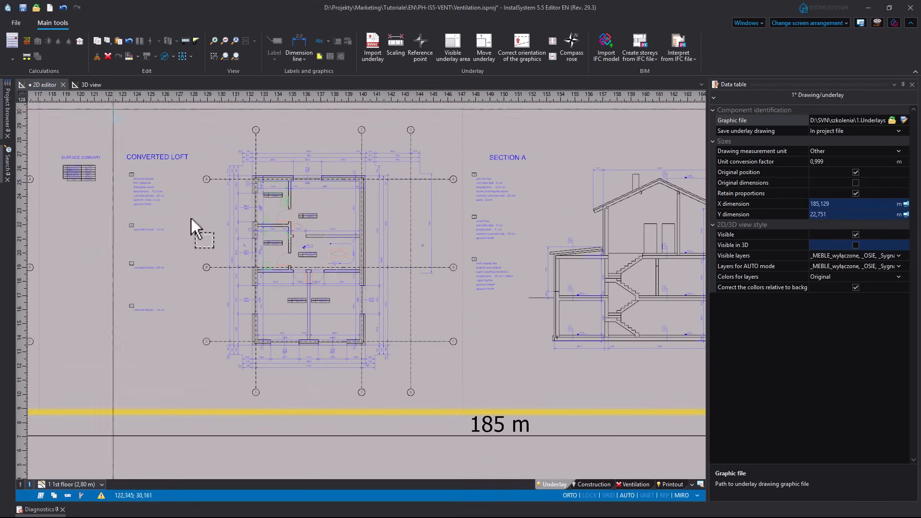
{"action": "scroll", "coordinate": [382, 465], "scroll_direction": "down", "scroll_amount": 4}
{"action": "middle_click_drag", "start_coordinate": [310, 443], "coordinate": [347, 371]}
- Switch to the Basement storey and import the Example2_single_family_house drawing as its underlay
{"action": "left_click", "coordinate": [88, 486]}
{"action": "left_click", "coordinate": [71, 419]}
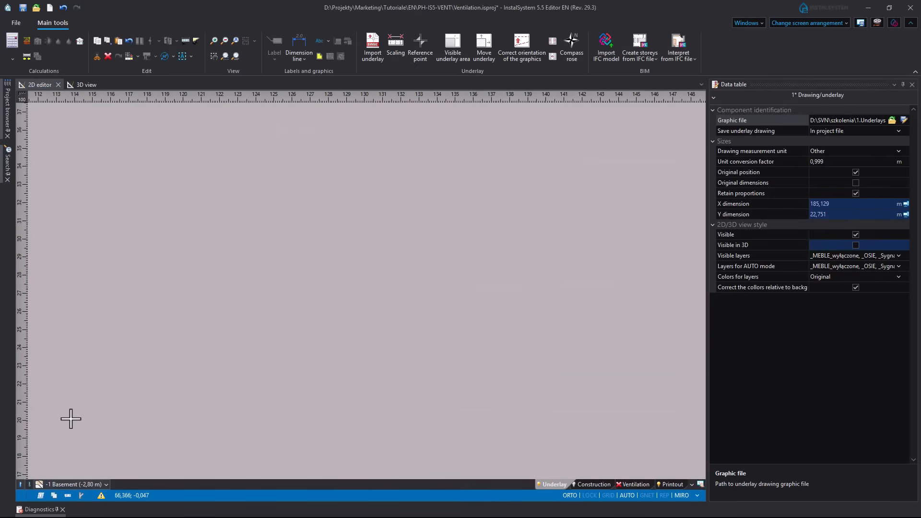
{"action": "left_click", "coordinate": [373, 53]}
{"action": "double_click", "coordinate": [178, 106]}
- Scale the basement underlay along the overall width dimension above the basement plan, setting the actual length to 11,46 m
{"action": "scroll", "coordinate": [276, 277], "scroll_direction": "up", "scroll_amount": 5}
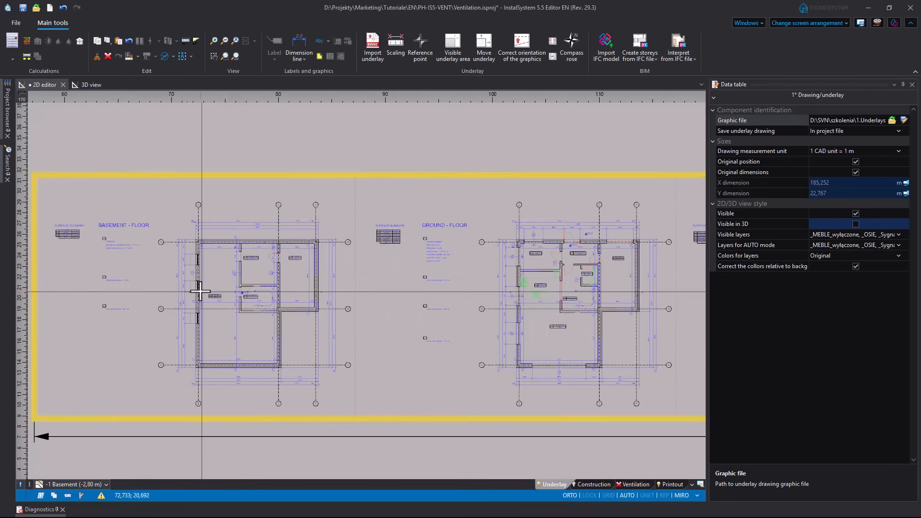
{"action": "scroll", "coordinate": [166, 227], "scroll_direction": "up", "scroll_amount": 4}
{"action": "scroll", "coordinate": [205, 240], "scroll_direction": "up", "scroll_amount": 3}
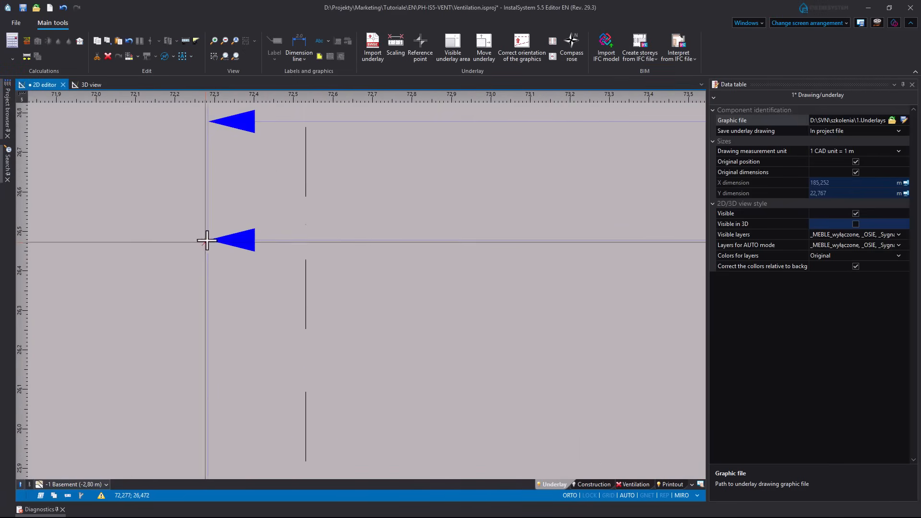
{"action": "scroll", "coordinate": [195, 259], "scroll_direction": "down", "scroll_amount": 2}
{"action": "scroll", "coordinate": [390, 273], "scroll_direction": "down", "scroll_amount": 3}
{"action": "scroll", "coordinate": [449, 275], "scroll_direction": "up", "scroll_amount": 5}
{"action": "scroll", "coordinate": [449, 276], "scroll_direction": "up", "scroll_amount": 4}
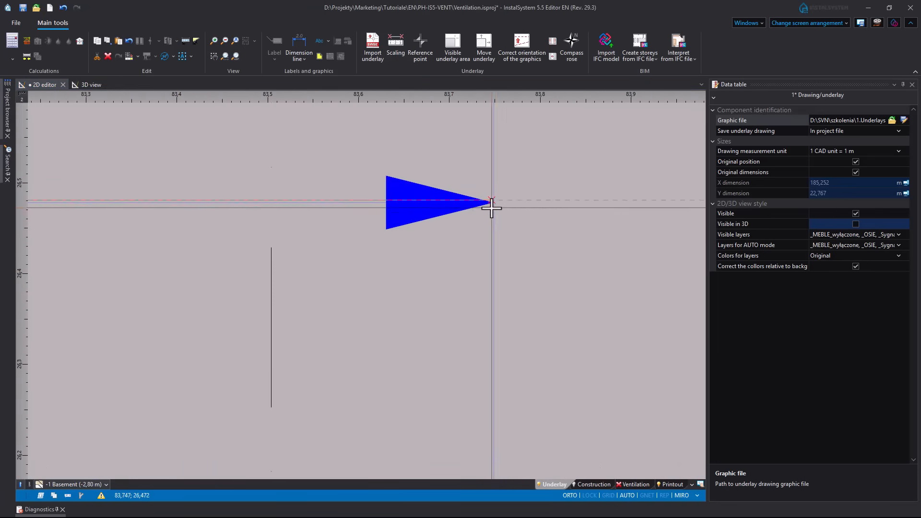
{"action": "left_click", "coordinate": [492, 202]}
{"action": "type", "text": "11,46"}
{"action": "left_click", "coordinate": [475, 289]}
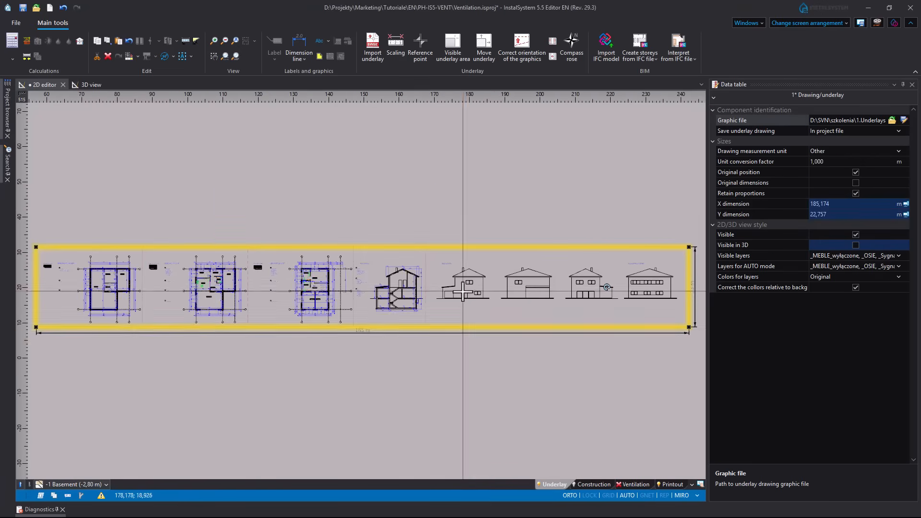
- Limit the visible underlay area in the basement to the BASEMENT - FLOOR plan
{"action": "scroll", "coordinate": [210, 320], "scroll_direction": "up", "scroll_amount": 3}
{"action": "middle_click_drag", "start_coordinate": [210, 321], "coordinate": [230, 374]}
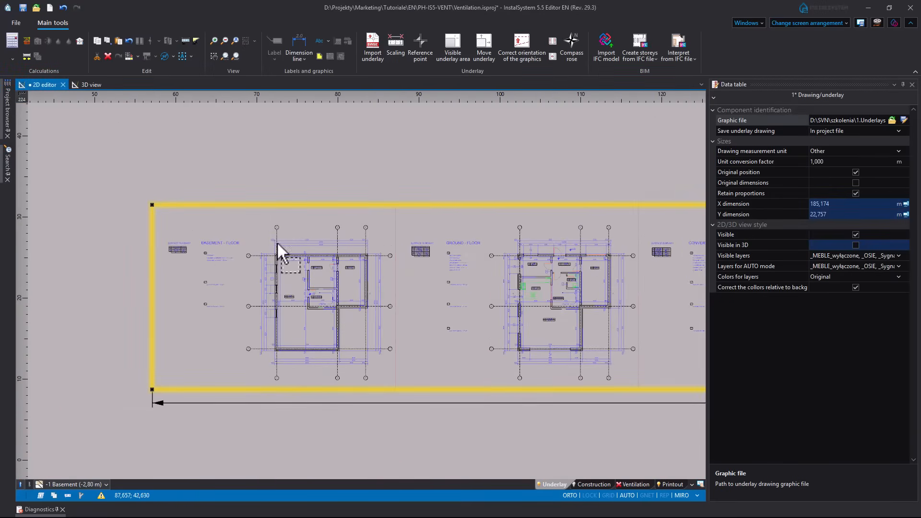
{"action": "mouse_move", "coordinate": [127, 189]}
{"action": "left_mouse_down"}
{"action": "mouse_move", "coordinate": [349, 383]}
{"action": "mouse_move", "coordinate": [404, 419]}
{"action": "left_mouse_up"}
{"action": "scroll", "coordinate": [418, 404], "scroll_direction": "down", "scroll_amount": 2}
{"action": "middle_click_drag", "start_coordinate": [453, 381], "coordinate": [380, 385]}
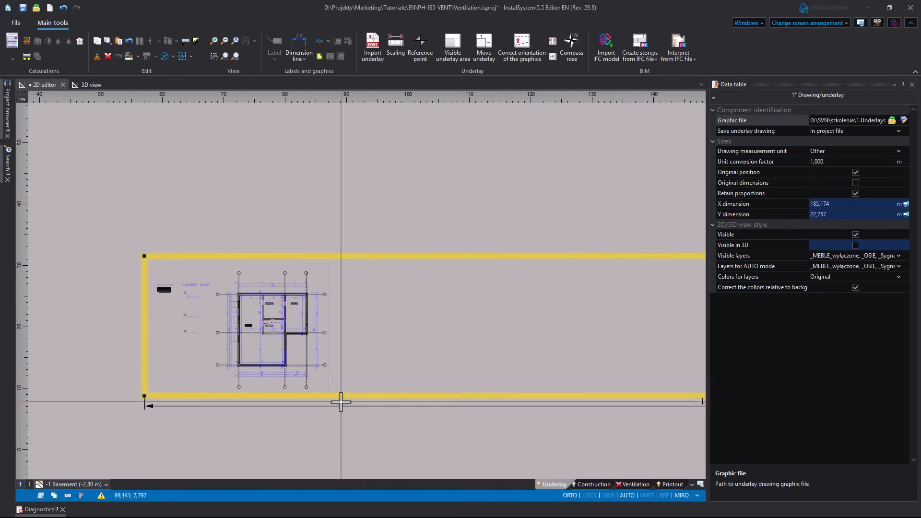
- Place the basement's reference point at the grid-axis intersection in the upper-left corner of the basement plan
{"action": "scroll", "coordinate": [267, 302], "scroll_direction": "up", "scroll_amount": 8}
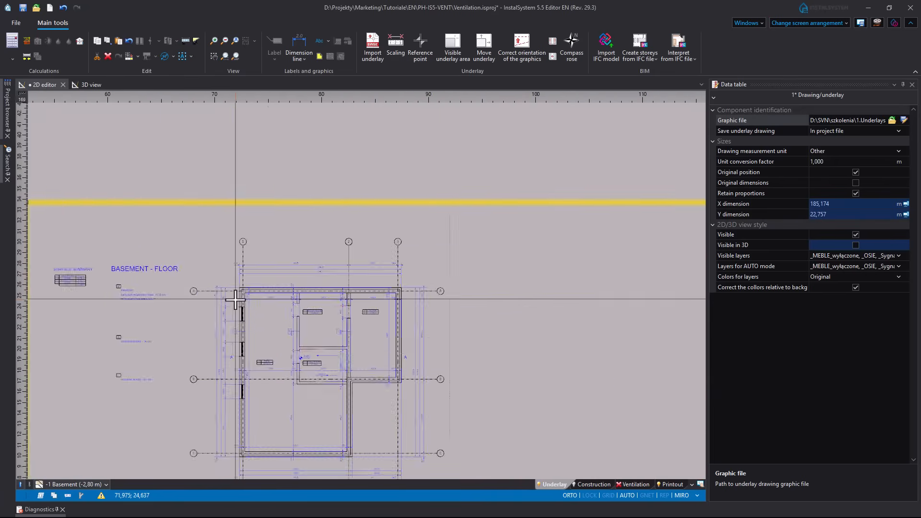
{"action": "left_click", "coordinate": [427, 61]}
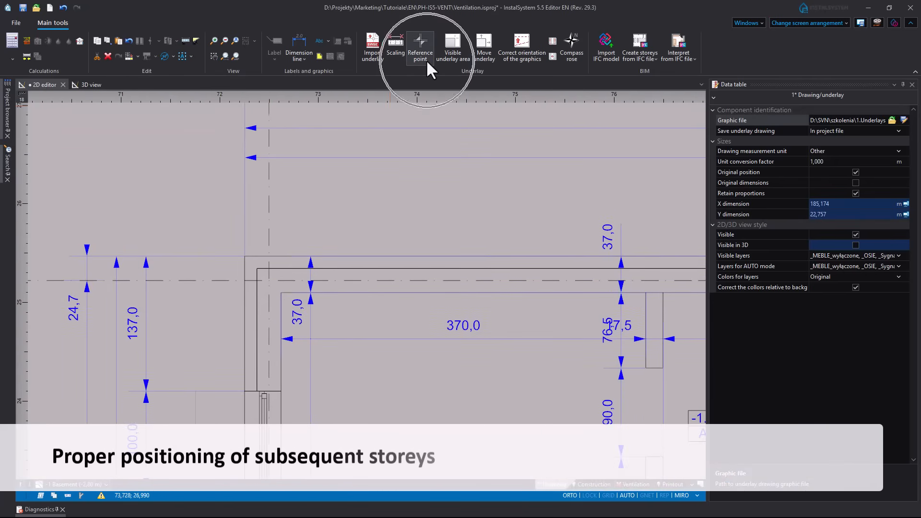
{"action": "scroll", "coordinate": [269, 259], "scroll_direction": "up", "scroll_amount": 6}
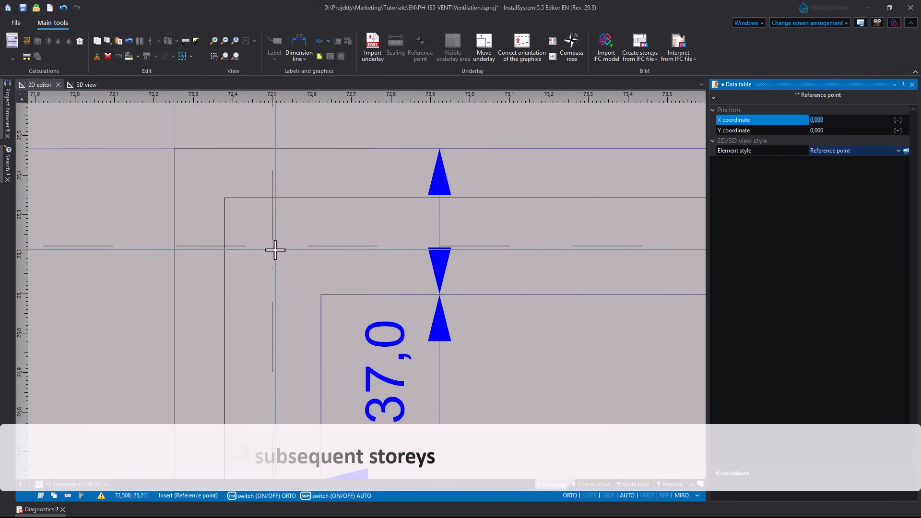
{"action": "left_click", "coordinate": [273, 248]}
{"action": "scroll", "coordinate": [317, 300], "scroll_direction": "down", "scroll_amount": 2}
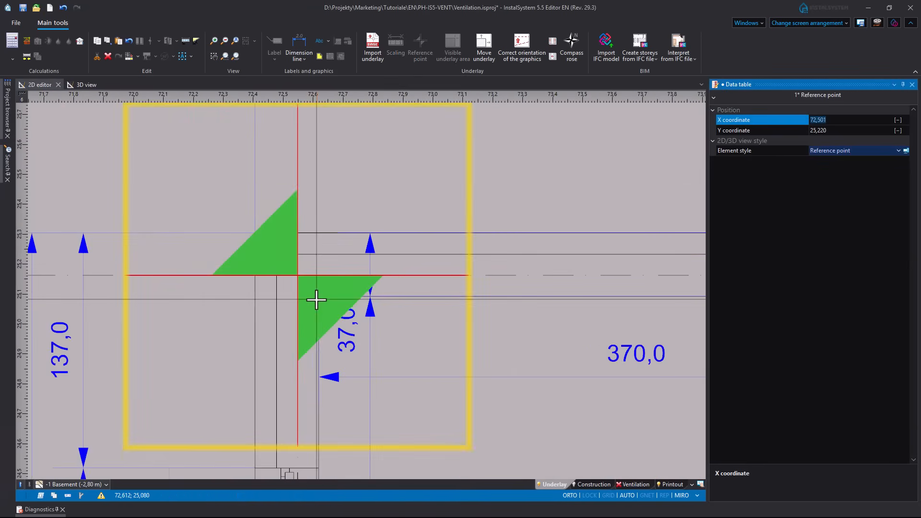
{"action": "scroll", "coordinate": [316, 300], "scroll_direction": "down", "scroll_amount": 10}
{"action": "scroll", "coordinate": [254, 325], "scroll_direction": "up", "scroll_amount": 1}
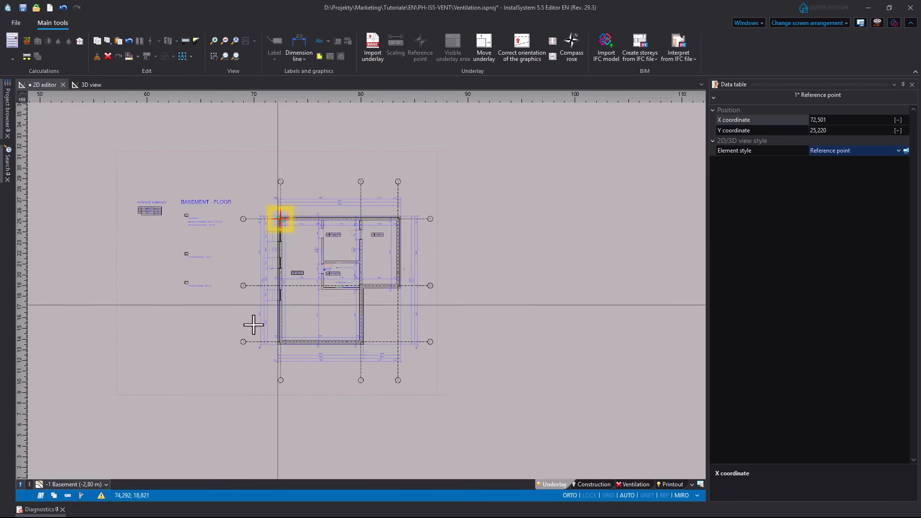
- On the ground floor, place a reference point at the intersection of grid axes 1 and A in the plan's upper-left corner
{"action": "left_click", "coordinate": [72, 485]}
{"action": "left_click", "coordinate": [65, 430]}
{"action": "scroll", "coordinate": [285, 240], "scroll_direction": "up", "scroll_amount": 8}
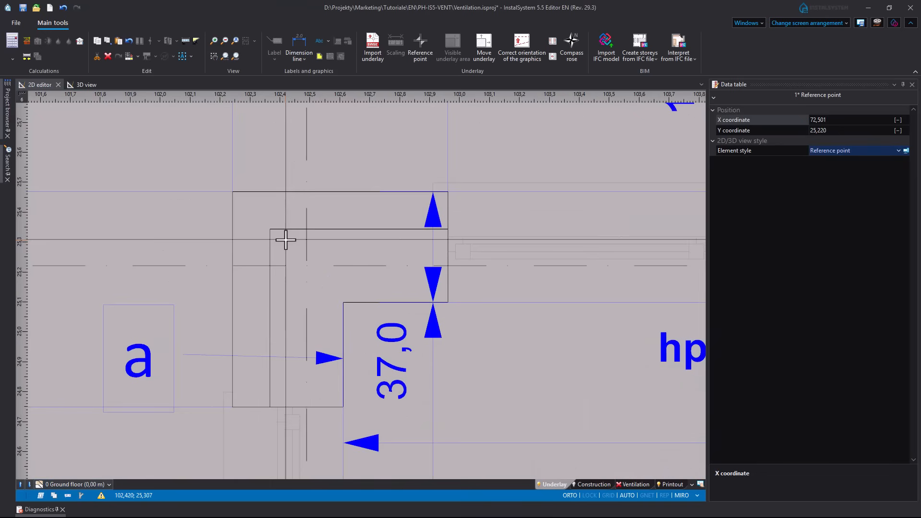
{"action": "left_click", "coordinate": [307, 265]}
{"action": "scroll", "coordinate": [304, 264], "scroll_direction": "down", "scroll_amount": 8}
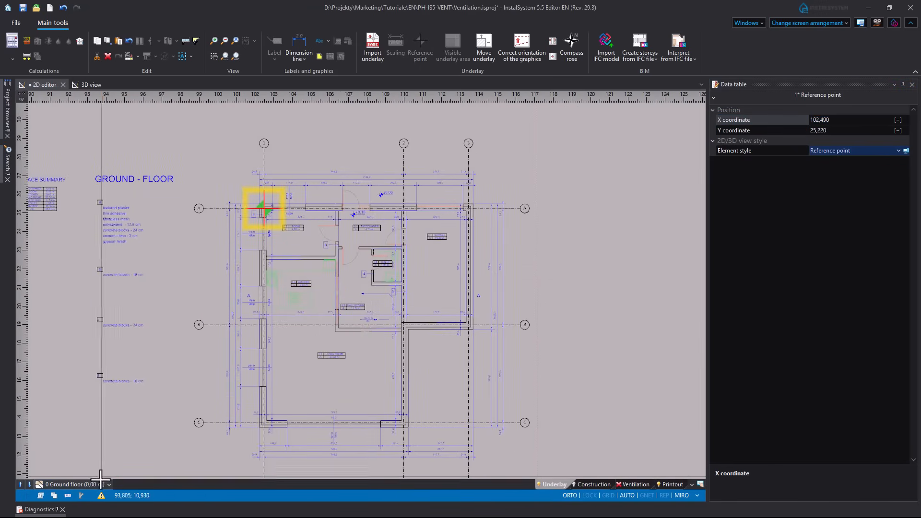
- On the 1st floor, place a reference point at the upper-left intersection of grid axes 1 and A in the converted-loft plan
{"action": "left_click", "coordinate": [101, 483]}
{"action": "left_click", "coordinate": [70, 417]}
{"action": "scroll", "coordinate": [438, 308], "scroll_direction": "down", "scroll_amount": 3}
{"action": "scroll", "coordinate": [280, 272], "scroll_direction": "up", "scroll_amount": 9}
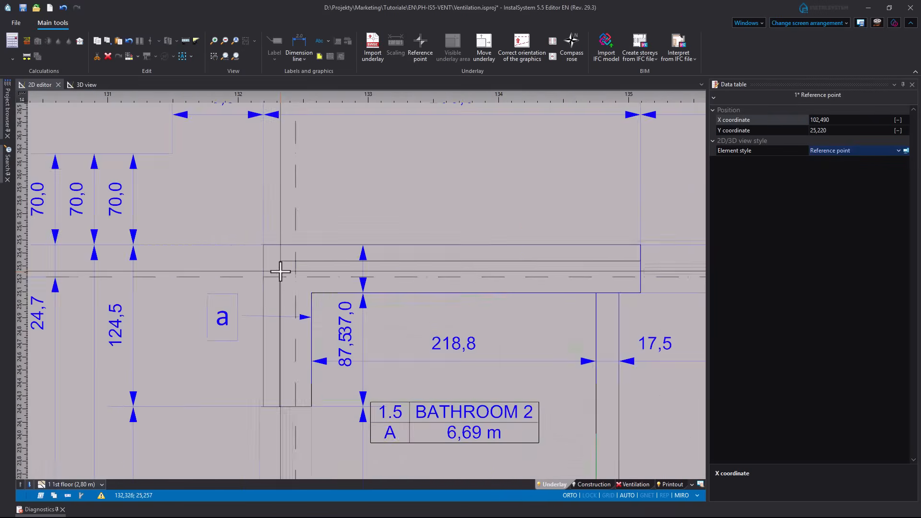
{"action": "scroll", "coordinate": [280, 271], "scroll_direction": "up", "scroll_amount": 4}
{"action": "left_click", "coordinate": [420, 48]}
{"action": "left_click", "coordinate": [324, 292]}
{"action": "scroll", "coordinate": [340, 319], "scroll_direction": "down", "scroll_amount": 9}
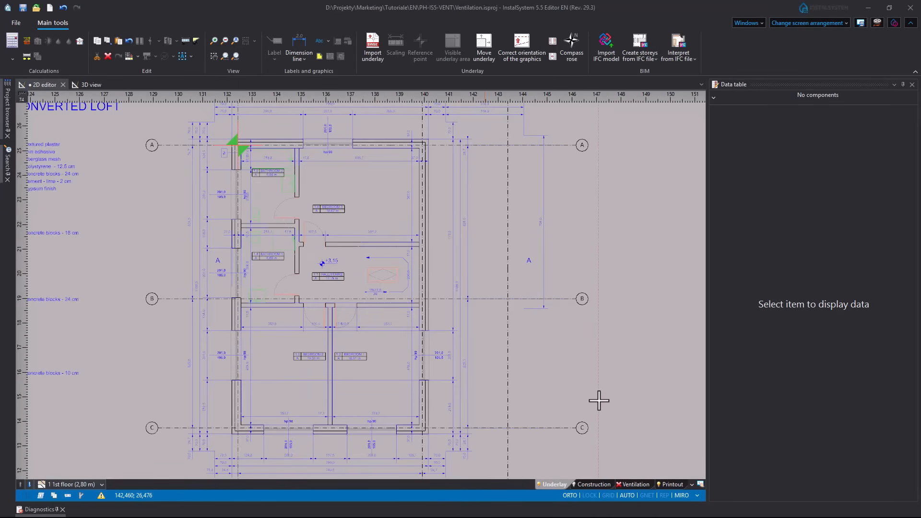
- Activate the Construction layer for the 1st floor
{"action": "left_click", "coordinate": [595, 485]}
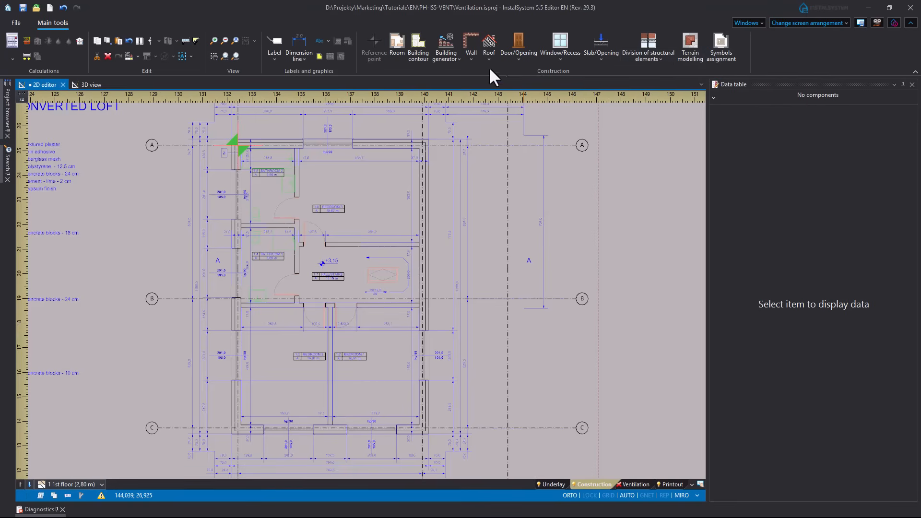
- Insert a rectangular room over Bathroom 2 on the 1st floor, spanning its inner wall corners
{"action": "left_click", "coordinate": [396, 48]}
{"action": "scroll", "coordinate": [247, 169], "scroll_direction": "up", "scroll_amount": 5}
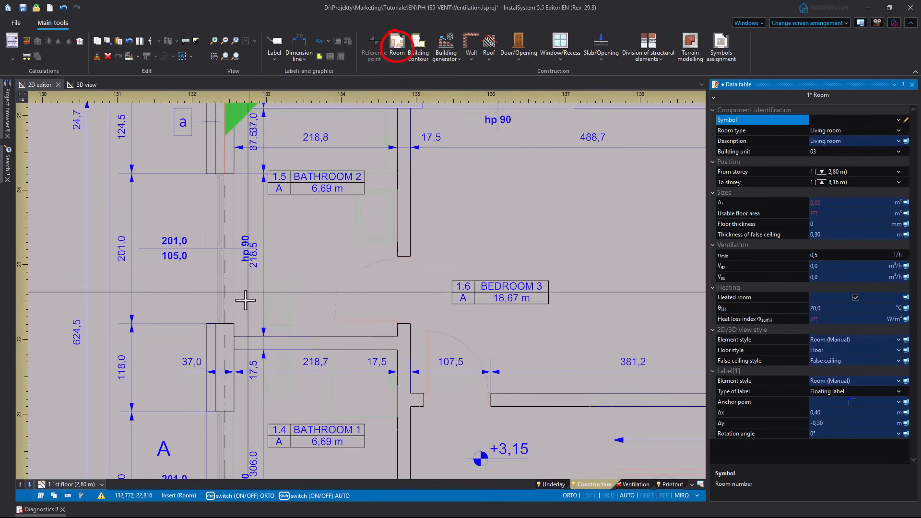
{"action": "left_click", "coordinate": [234, 338]}
{"action": "middle_click_drag", "start_coordinate": [314, 281], "coordinate": [282, 372]}
{"action": "left_click", "coordinate": [363, 199]}
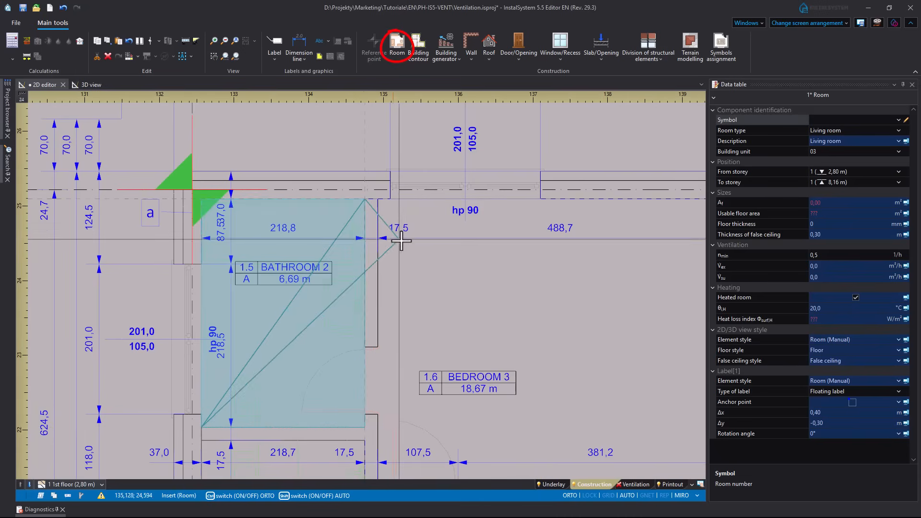
- Insert a rectangular room over Bedroom 3, from its lower-left to its upper-right inner wall corner
{"action": "scroll", "coordinate": [370, 259], "scroll_direction": "down", "scroll_amount": 2}
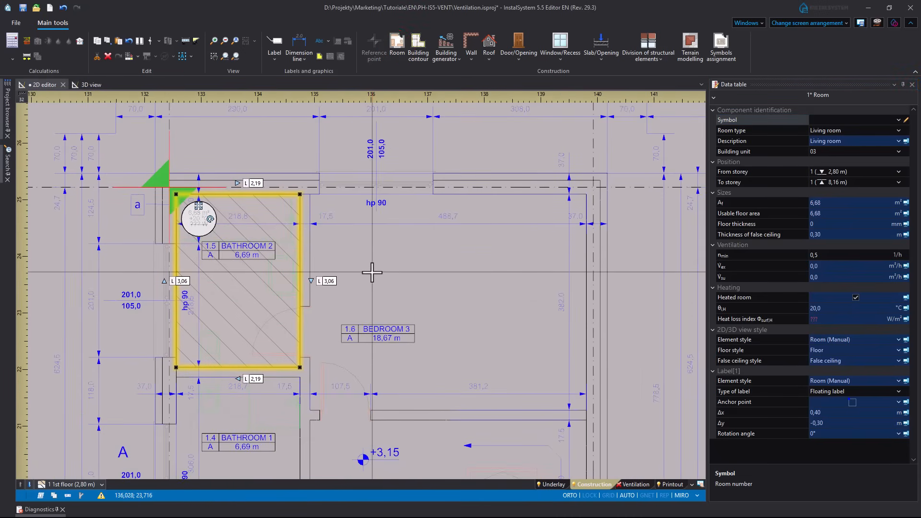
{"action": "left_click", "coordinate": [308, 409]}
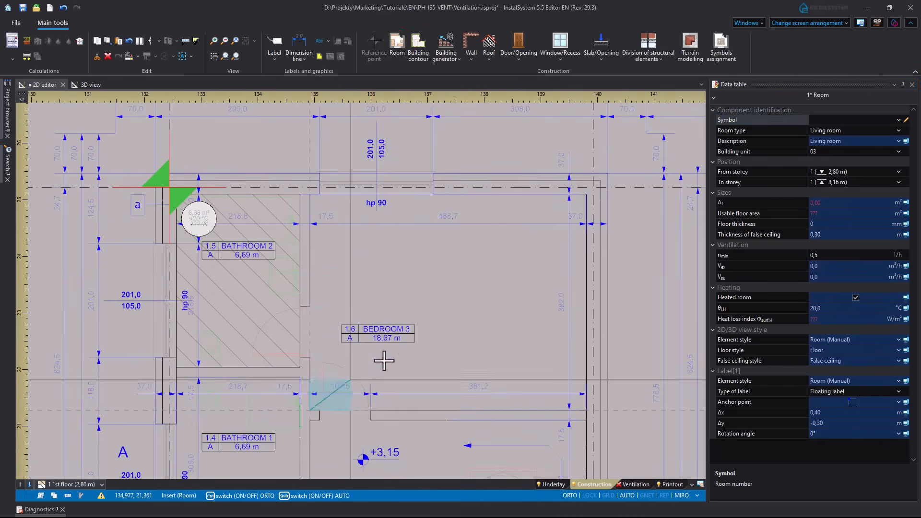
{"action": "left_click", "coordinate": [586, 195]}
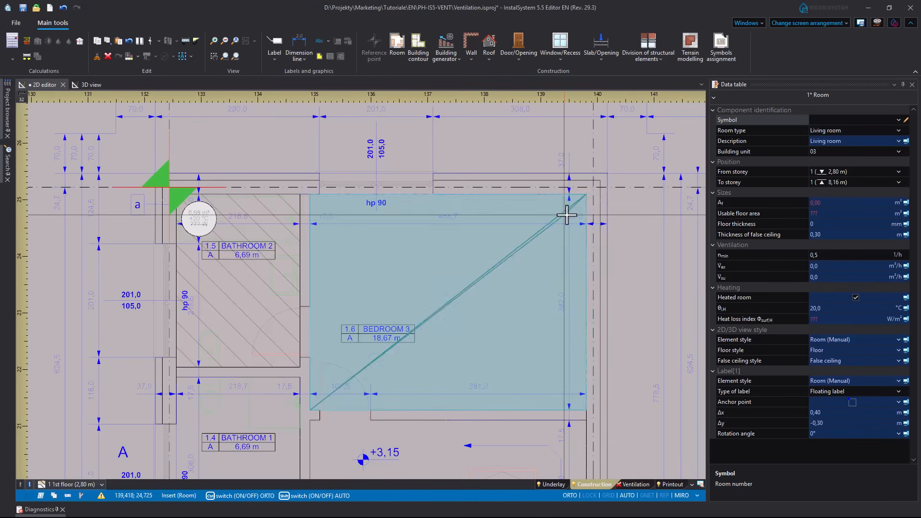
- Insert a rectangular room over the 1st floor's Hall/Stairs, spanning its inner wall corners
{"action": "middle_click_drag", "start_coordinate": [524, 317], "coordinate": [511, 151]}
{"action": "scroll", "coordinate": [467, 309], "scroll_direction": "up", "scroll_amount": 2}
{"action": "scroll", "coordinate": [468, 315], "scroll_direction": "up", "scroll_amount": 1}
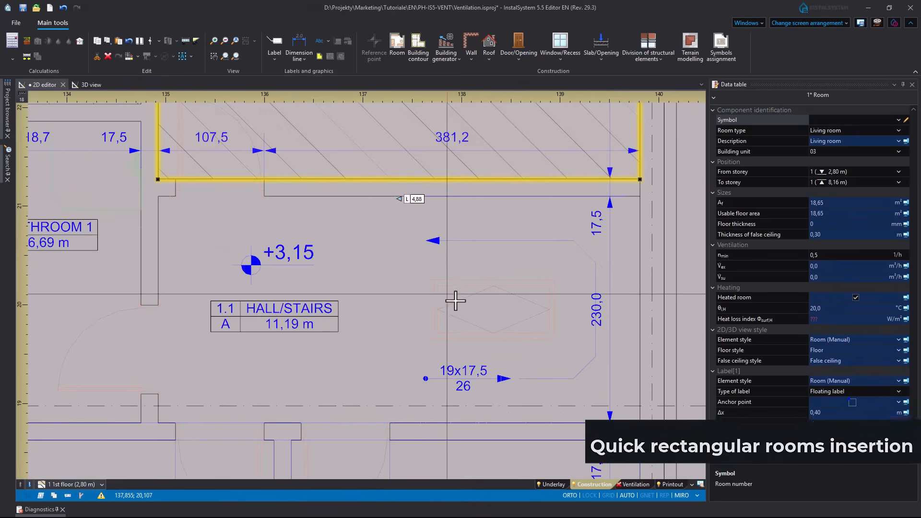
{"action": "left_click", "coordinate": [160, 422]}
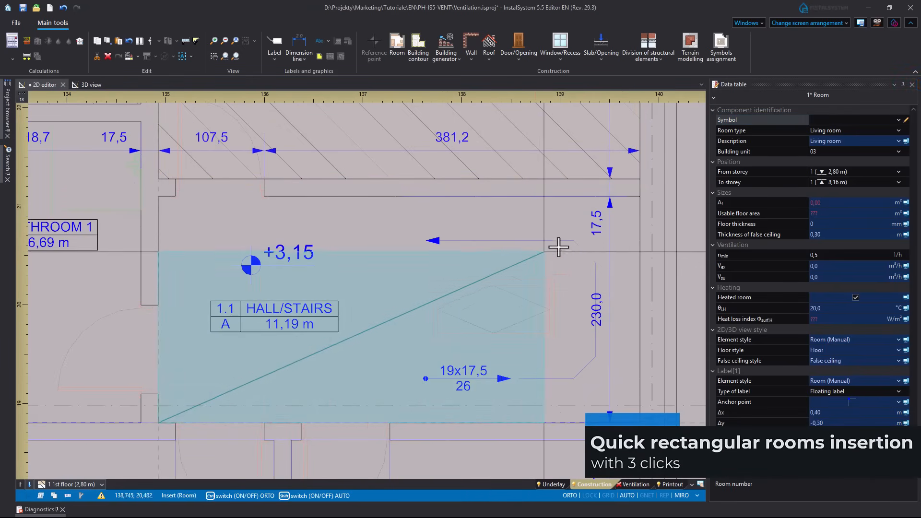
{"action": "left_click", "coordinate": [639, 197]}
{"action": "middle_click_drag", "start_coordinate": [535, 383], "coordinate": [512, 174]}
{"action": "scroll", "coordinate": [490, 336], "scroll_direction": "down", "scroll_amount": 1}
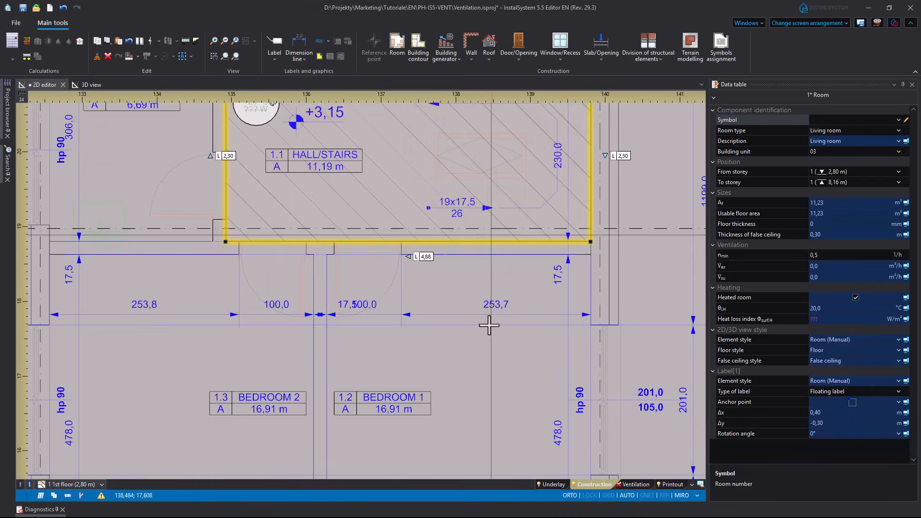
{"action": "middle_click_drag", "start_coordinate": [489, 324], "coordinate": [464, 240]}
{"action": "scroll", "coordinate": [475, 330], "scroll_direction": "down", "scroll_amount": 2}
{"action": "middle_click_drag", "start_coordinate": [458, 326], "coordinate": [432, 290]}
{"action": "scroll", "coordinate": [434, 310], "scroll_direction": "up", "scroll_amount": 1}
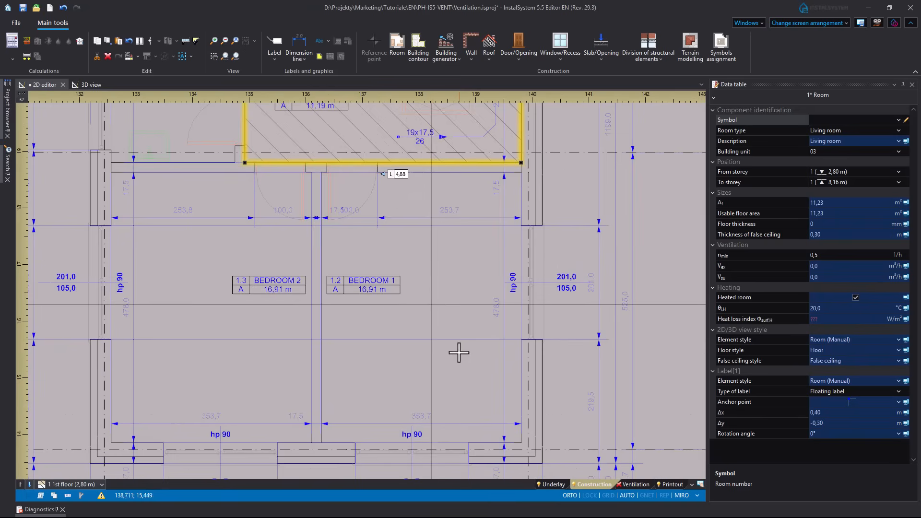
{"action": "middle_click_drag", "start_coordinate": [430, 373], "coordinate": [410, 367]}
{"action": "key", "text": "Escape"}
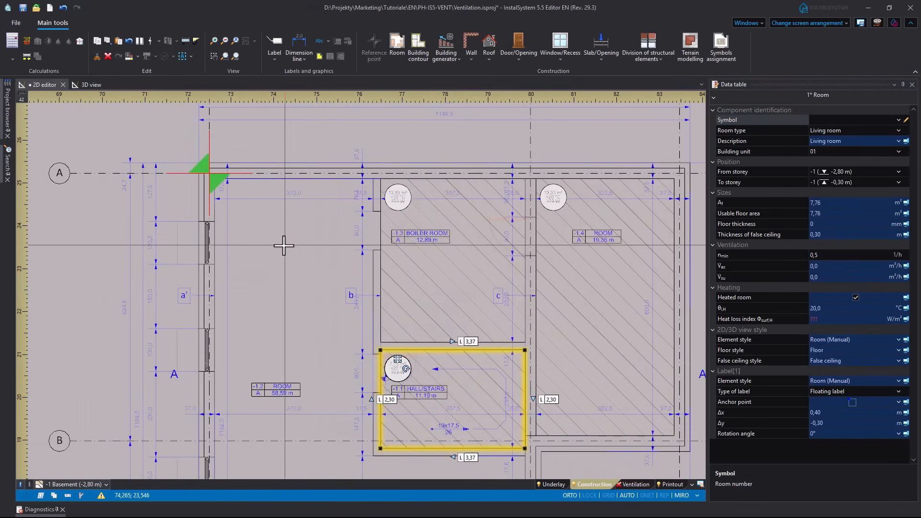
- Outline basement room -1.2 as an L-shaped room along the inner wall faces, passing around the Hall/Stairs corner
{"action": "left_click", "coordinate": [397, 46]}
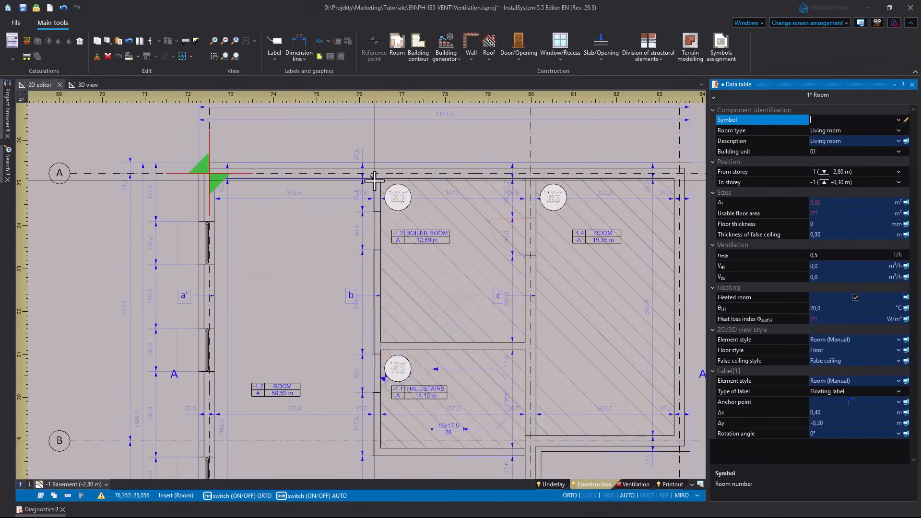
{"action": "middle_click_drag", "start_coordinate": [362, 310], "coordinate": [341, 120]}
{"action": "left_click", "coordinate": [352, 266]}
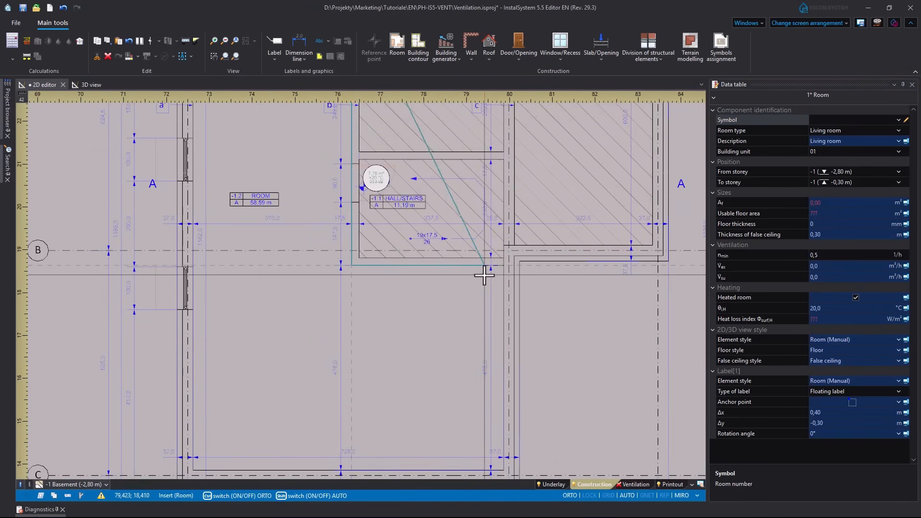
{"action": "left_click", "coordinate": [504, 266]}
{"action": "middle_click_drag", "start_coordinate": [491, 473], "coordinate": [495, 382]}
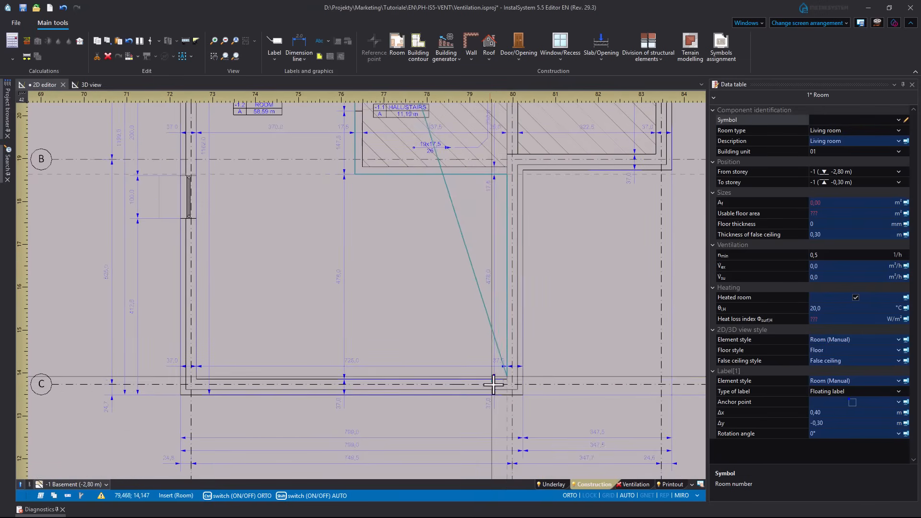
{"action": "left_click", "coordinate": [506, 378]}
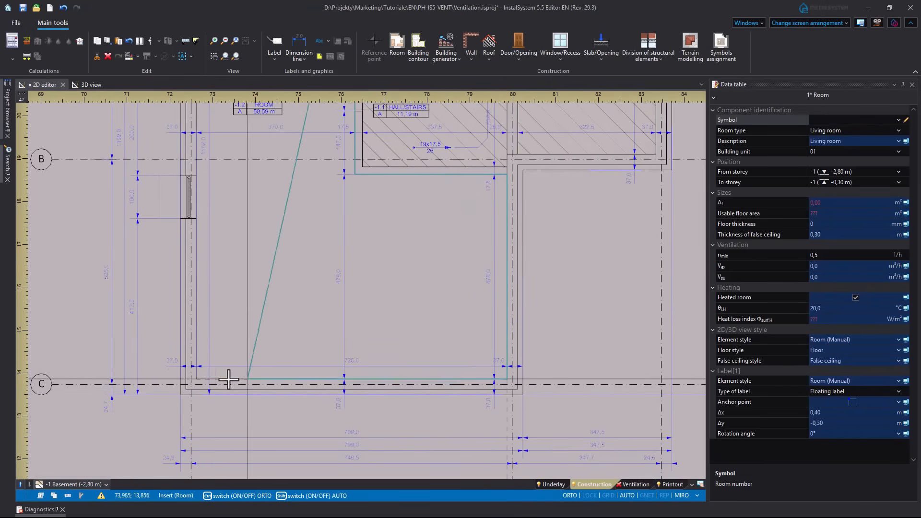
{"action": "left_click", "coordinate": [199, 377]}
{"action": "middle_click_drag", "start_coordinate": [259, 245], "coordinate": [258, 514]}
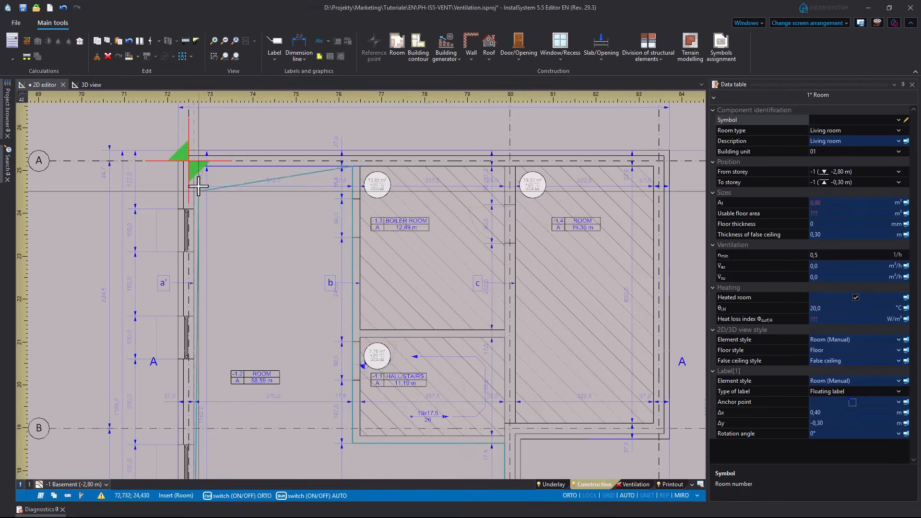
{"action": "left_click", "coordinate": [234, 199]}
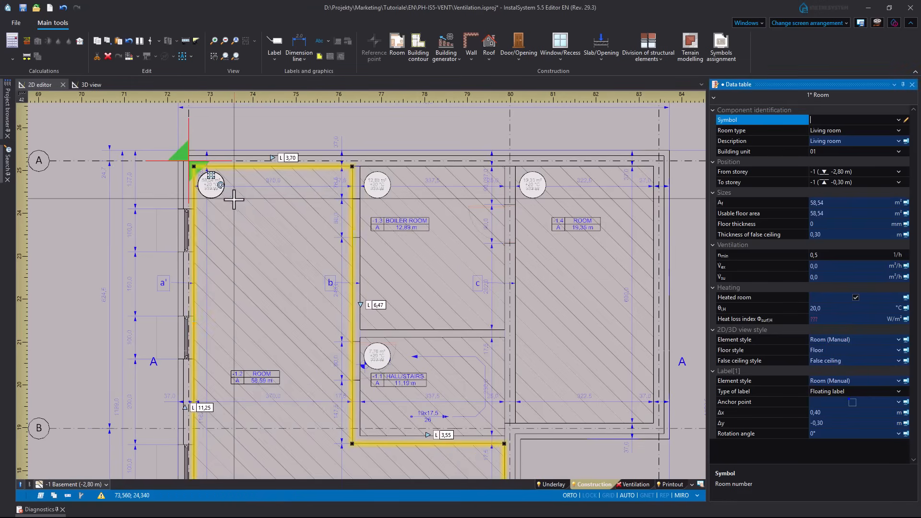
{"action": "scroll", "coordinate": [230, 200], "scroll_direction": "down", "scroll_amount": 4}
{"action": "key", "text": "Escape"}
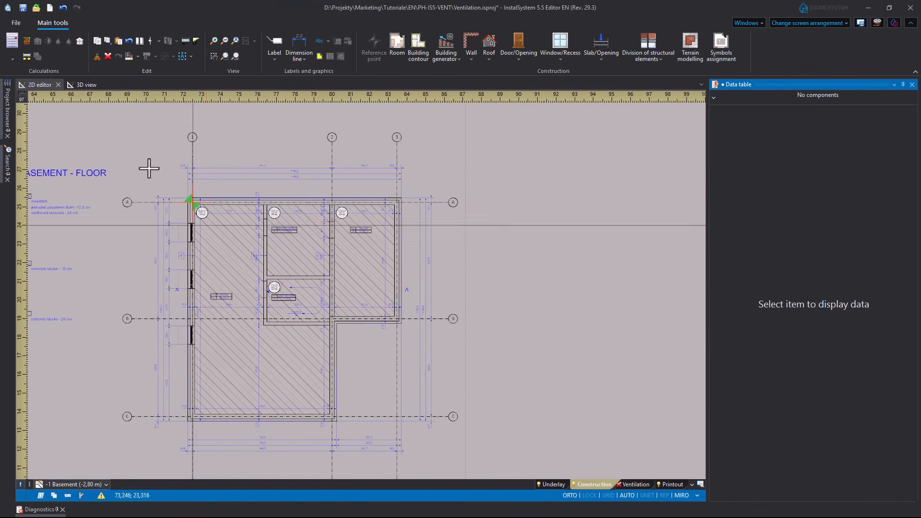
- Examine the inserted rooms of all storeys in the 3D view from several angles
{"action": "left_click", "coordinate": [87, 85]}
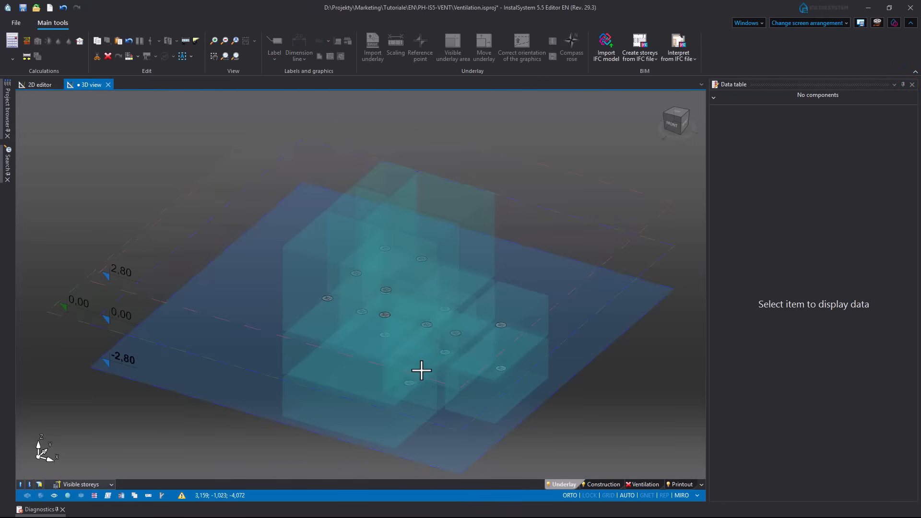
{"action": "scroll", "coordinate": [413, 373], "scroll_direction": "up", "scroll_amount": 2}
{"action": "scroll", "coordinate": [446, 354], "scroll_direction": "down", "scroll_amount": 2}
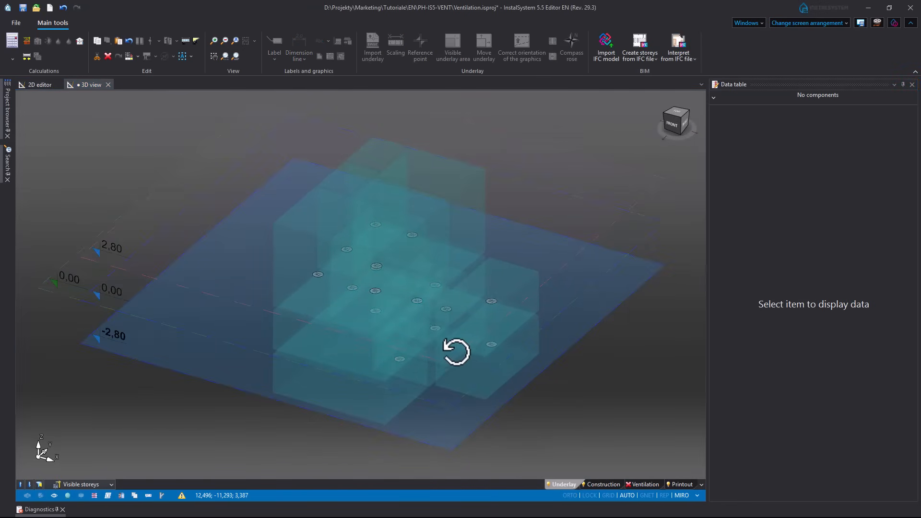
{"action": "middle_click_drag", "start_coordinate": [455, 352], "coordinate": [340, 360]}
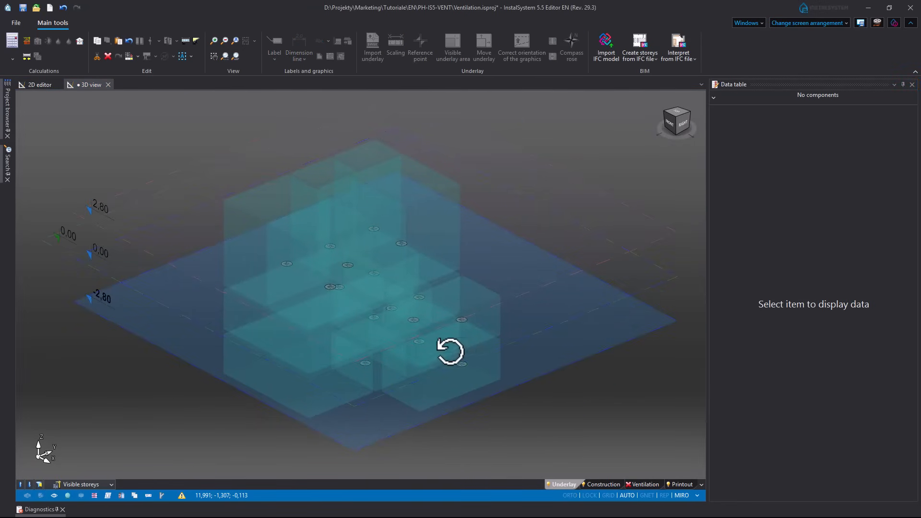
{"action": "middle_click_drag", "start_coordinate": [450, 352], "coordinate": [560, 308]}
{"action": "scroll", "coordinate": [533, 313], "scroll_direction": "up", "scroll_amount": 2}
{"action": "middle_click_drag", "start_coordinate": [700, 295], "coordinate": [520, 290]}
{"action": "middle_click_drag", "start_coordinate": [581, 299], "coordinate": [489, 304]}
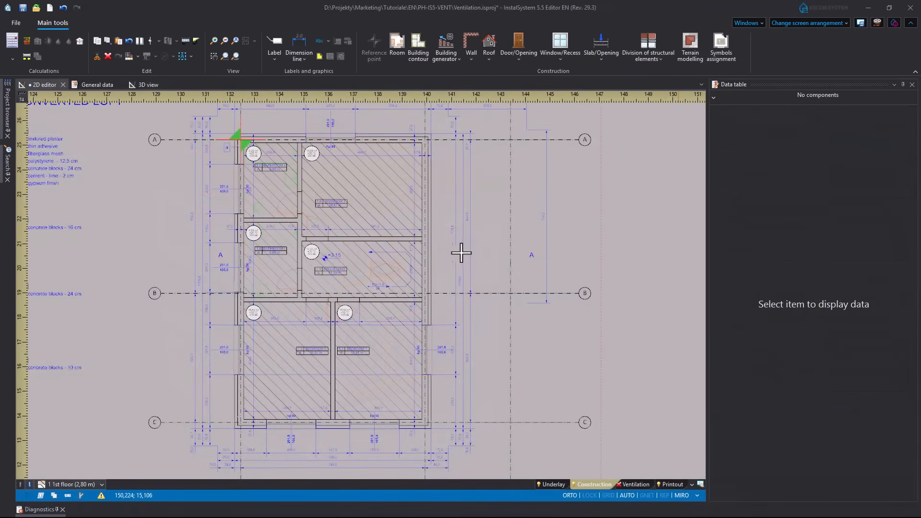
- Override the exhaust air volume flux of the 1st floor's Bathroom 1 with 50 m³/h and restore its default value
{"action": "scroll", "coordinate": [253, 251], "scroll_direction": "up", "scroll_amount": 3}
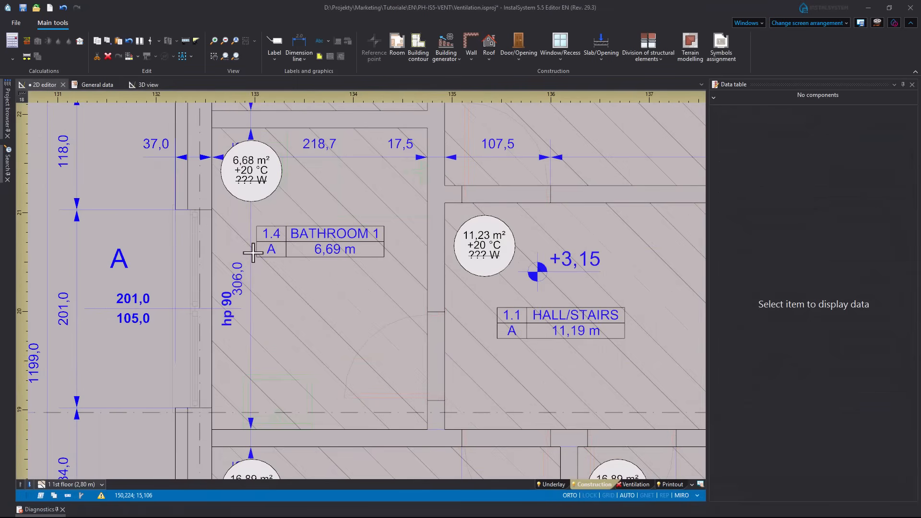
{"action": "left_click", "coordinate": [256, 187]}
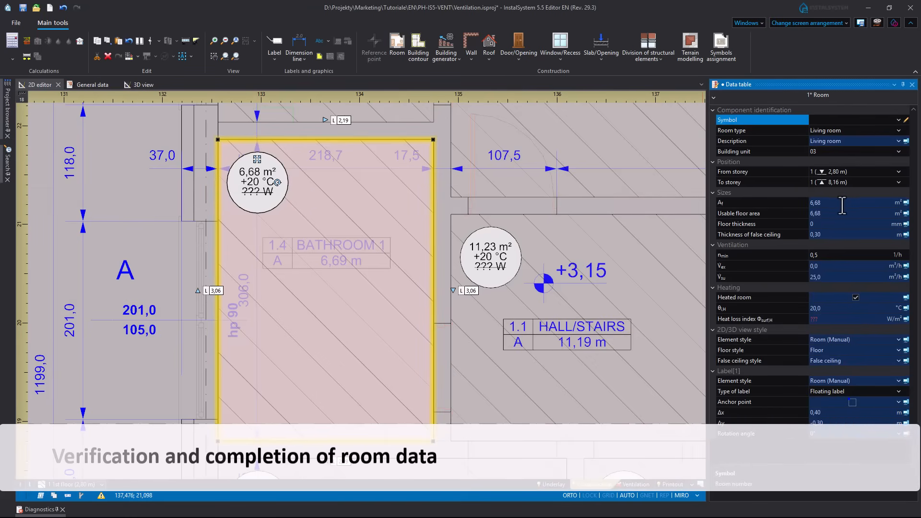
{"action": "left_click", "coordinate": [847, 266]}
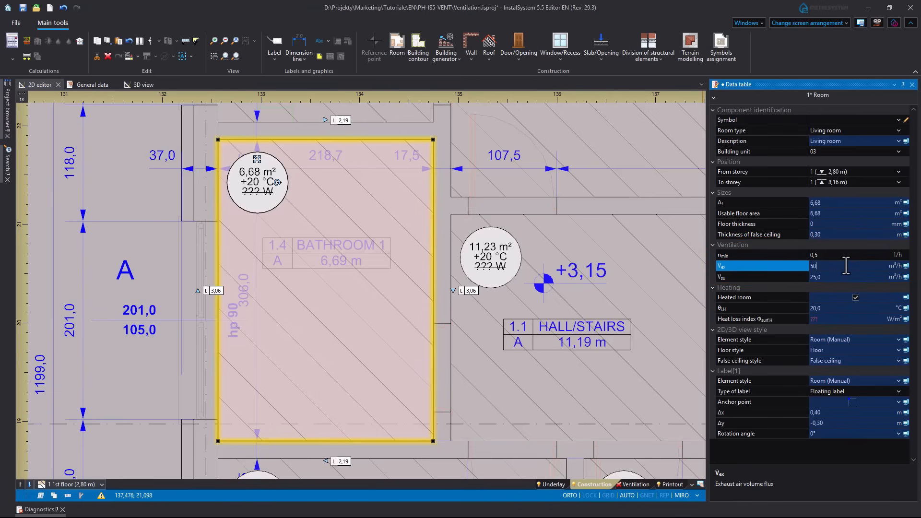
{"action": "key", "text": "Return"}
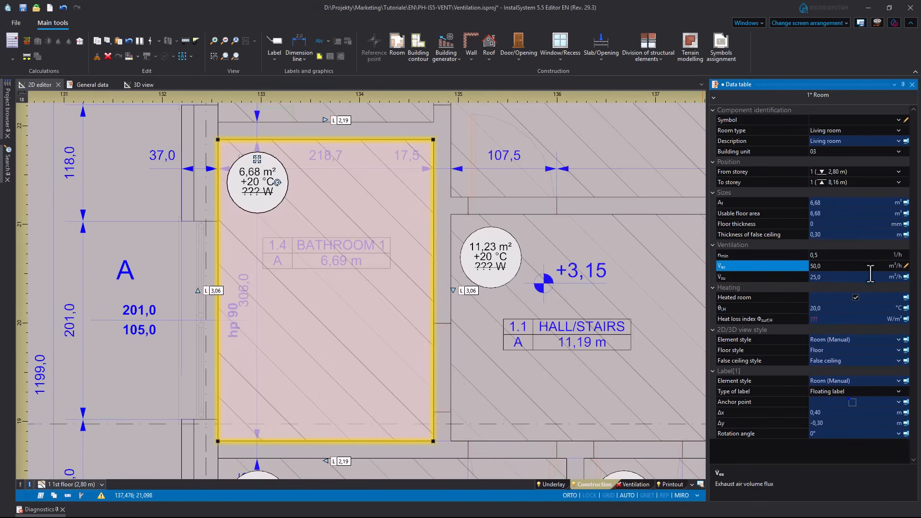
{"action": "left_click", "coordinate": [906, 266]}
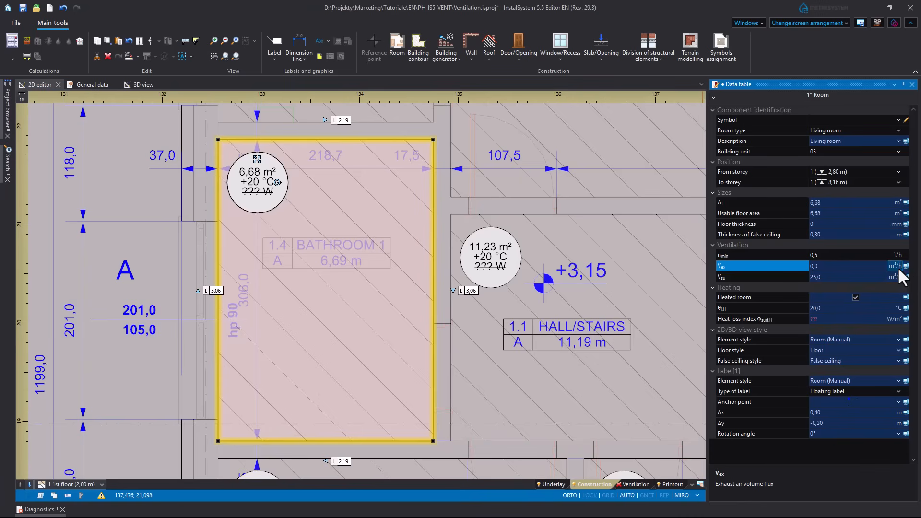
- Set the room type of the 1st floor's Bathroom 1 to Bathroom
{"action": "left_click", "coordinate": [899, 132]}
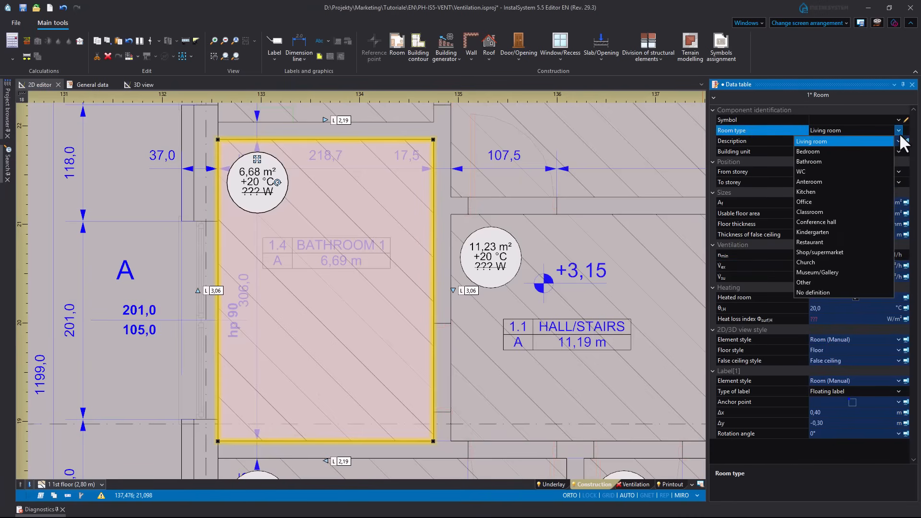
{"action": "left_click", "coordinate": [824, 161]}
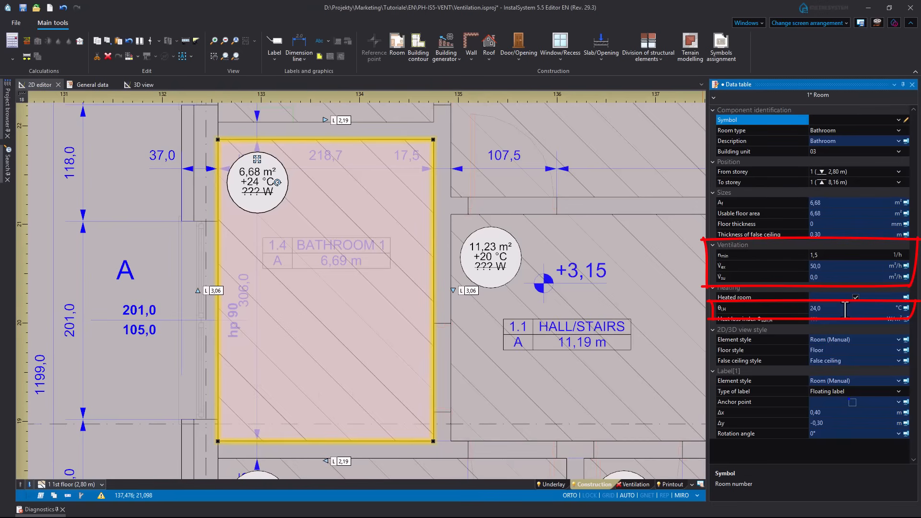
- Review the heating and ventilation defaults of the Living room, Bedroom, Bathroom, WC, Anteroom and Kitchen room types, and return to the floor plan
{"action": "left_click", "coordinate": [97, 84]}
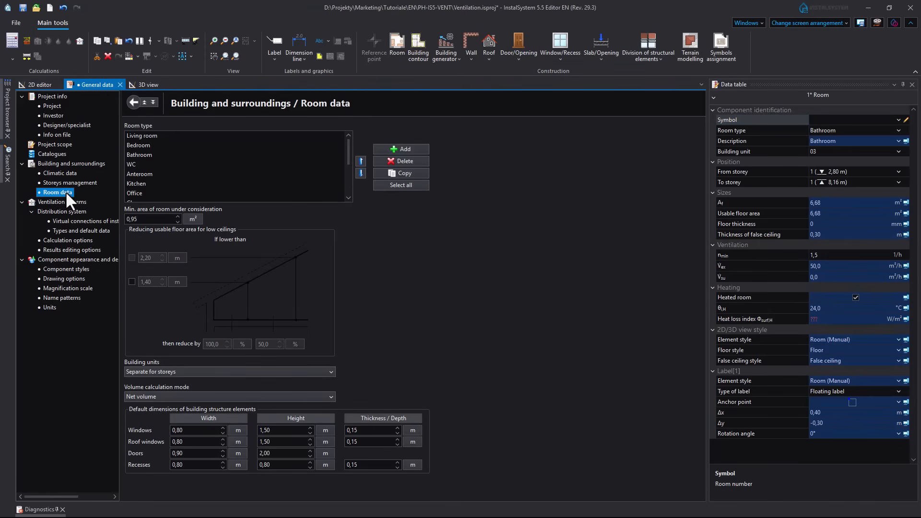
{"action": "left_click", "coordinate": [145, 136]}
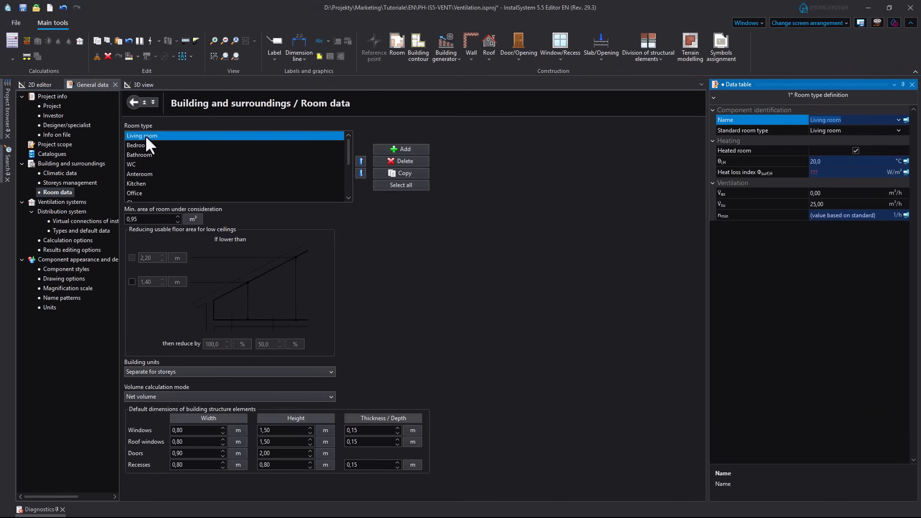
{"action": "left_click", "coordinate": [142, 145]}
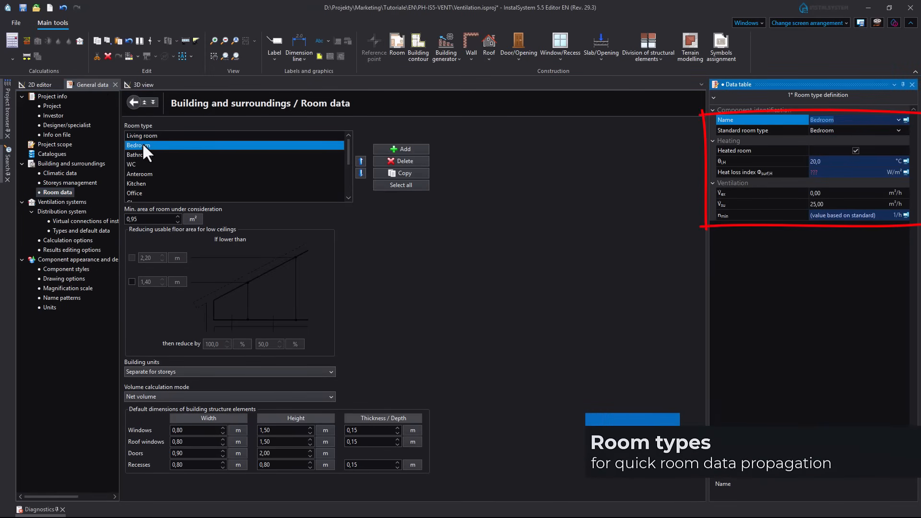
{"action": "left_click", "coordinate": [156, 154]}
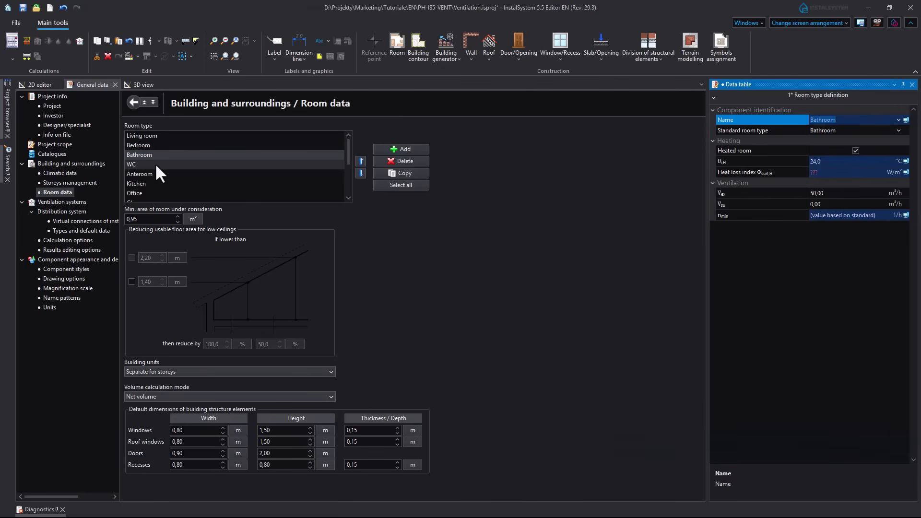
{"action": "left_click", "coordinate": [157, 165]}
{"action": "left_click", "coordinate": [157, 174]}
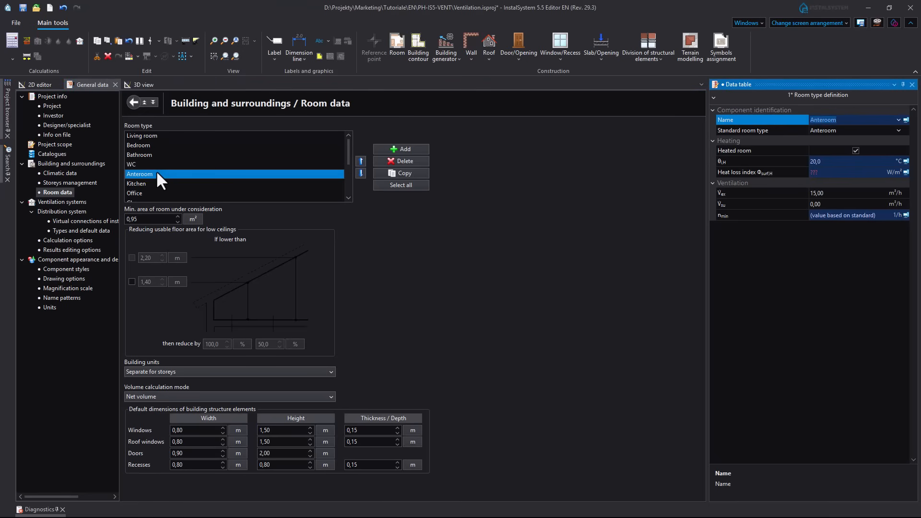
{"action": "left_click", "coordinate": [154, 182]}
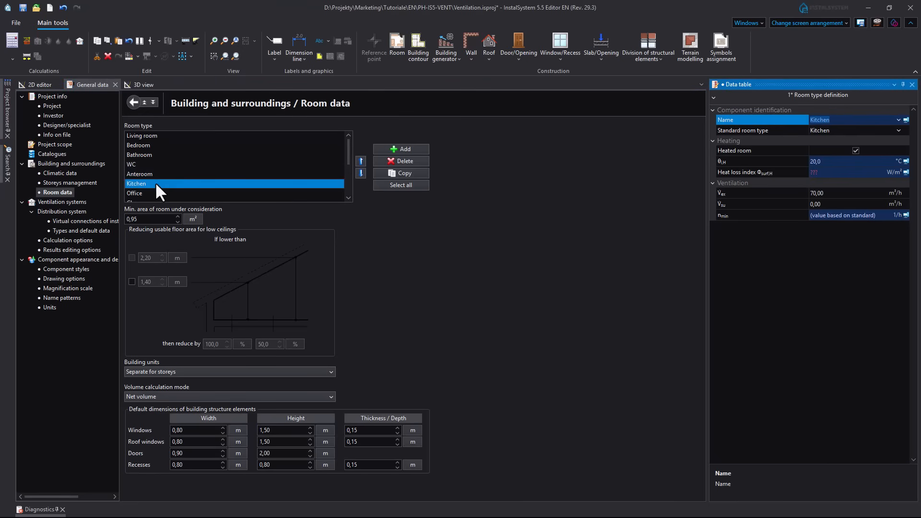
{"action": "left_click", "coordinate": [44, 87]}
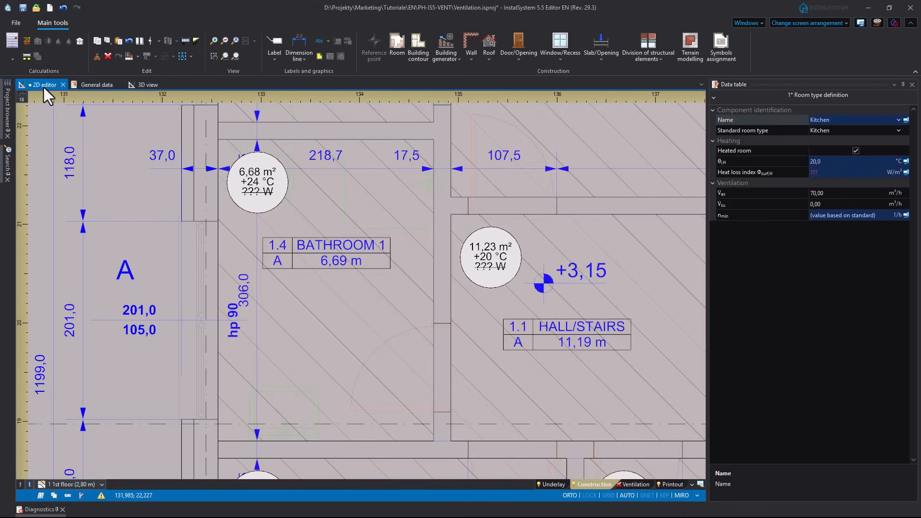
- Set the room type of the 1st floor's Bathroom 2 to Bathroom
{"action": "scroll", "coordinate": [328, 222], "scroll_direction": "down", "scroll_amount": 3}
{"action": "middle_click_drag", "start_coordinate": [329, 245], "coordinate": [305, 399]}
{"action": "scroll", "coordinate": [294, 233], "scroll_direction": "up", "scroll_amount": 3}
{"action": "middle_click_drag", "start_coordinate": [293, 233], "coordinate": [294, 292]}
{"action": "left_click", "coordinate": [278, 246]}
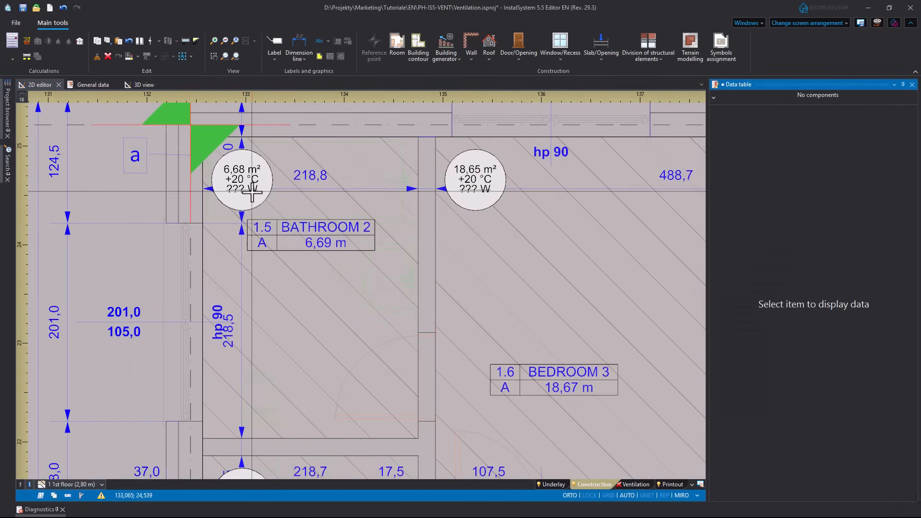
{"action": "left_click", "coordinate": [898, 131]}
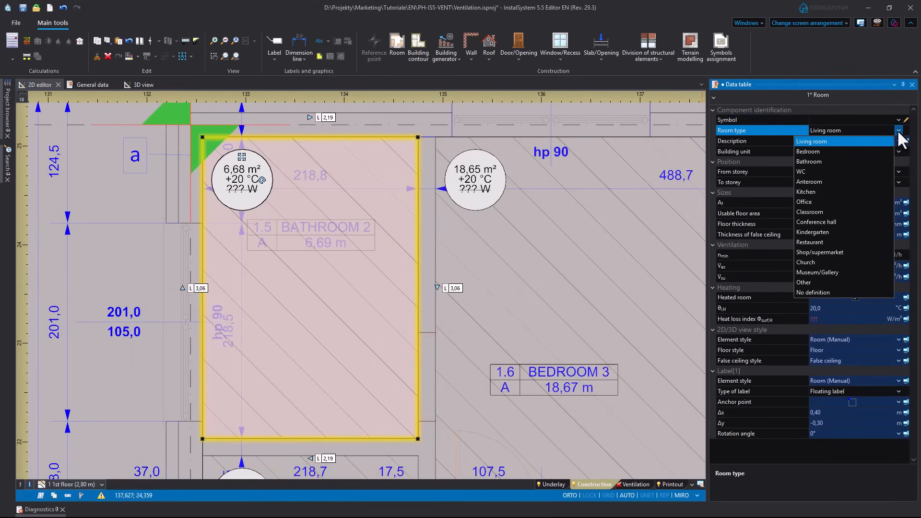
{"action": "left_click", "coordinate": [815, 163]}
- Set the room type of Bedroom 1, Bedroom 2 and Bedroom 3 on the 1st floor to Bedroom in one edit
{"action": "scroll", "coordinate": [557, 297], "scroll_direction": "down", "scroll_amount": 1}
{"action": "middle_click_drag", "start_coordinate": [553, 333], "coordinate": [465, 159]}
{"action": "middle_click_drag", "start_coordinate": [456, 300], "coordinate": [417, 152]}
{"action": "middle_click_drag", "start_coordinate": [427, 283], "coordinate": [393, 210]}
{"action": "left_click", "coordinate": [309, 247]}
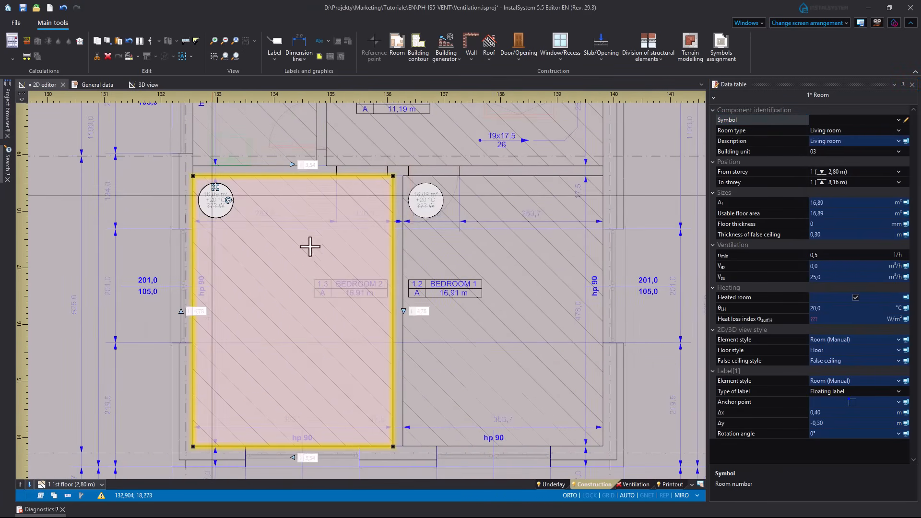
{"action": "left_click", "coordinate": [426, 200], "text": "shift"}
{"action": "scroll", "coordinate": [462, 184], "scroll_direction": "down", "scroll_amount": 1}
{"action": "middle_click_drag", "start_coordinate": [462, 184], "coordinate": [448, 325]}
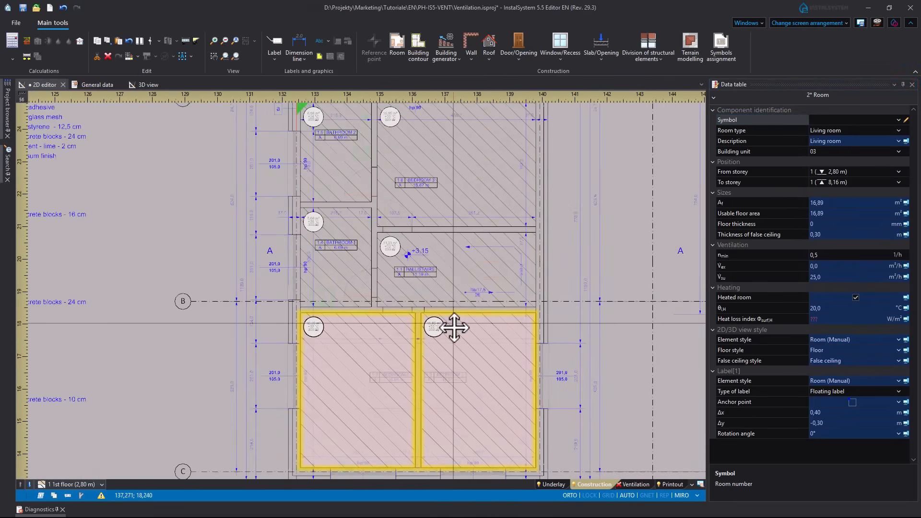
{"action": "left_click", "coordinate": [391, 135], "text": "shift"}
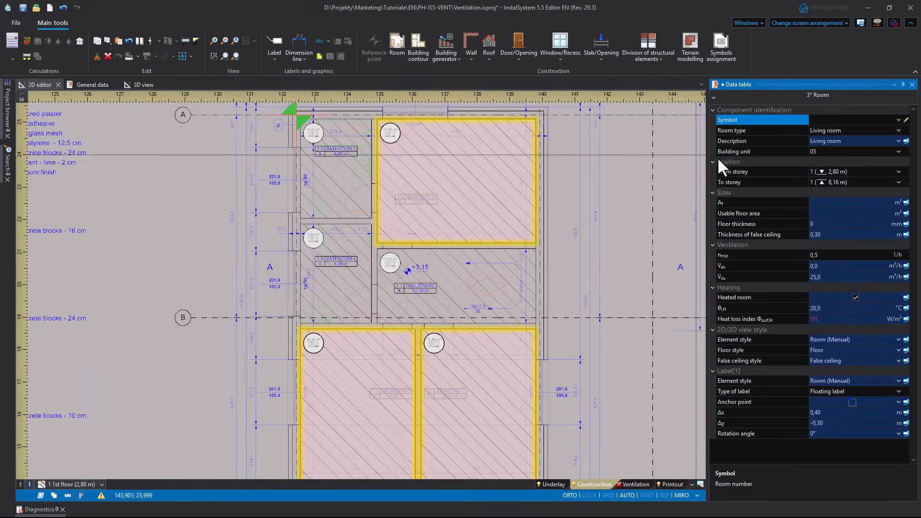
{"action": "left_click", "coordinate": [898, 130]}
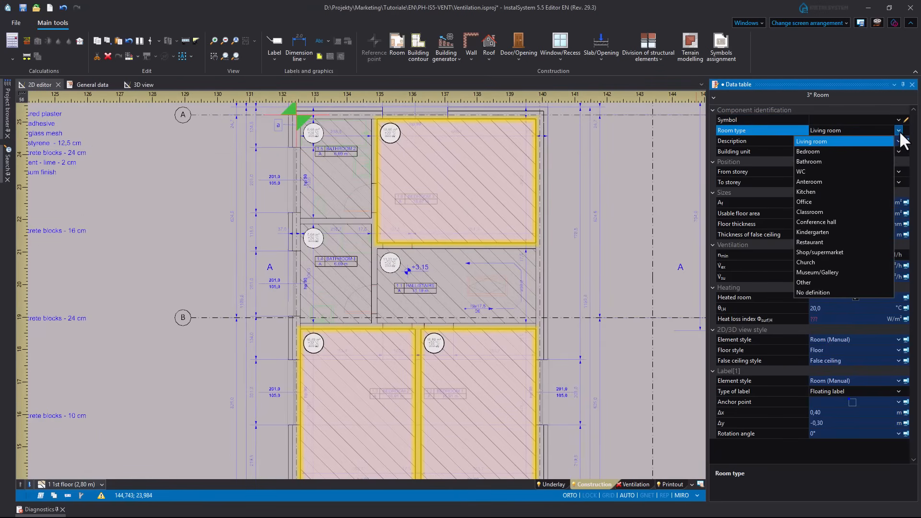
{"action": "left_click", "coordinate": [808, 151]}
{"action": "left_click", "coordinate": [601, 333]}
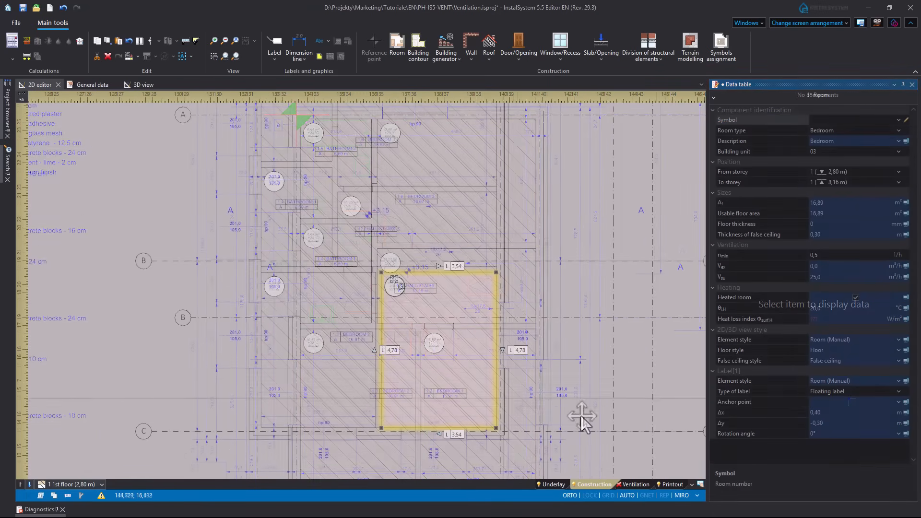
- Examine the label and room data of the 1st floor's Bedroom 1, including its Symbol field
{"action": "scroll", "coordinate": [527, 404], "scroll_direction": "up", "scroll_amount": 3}
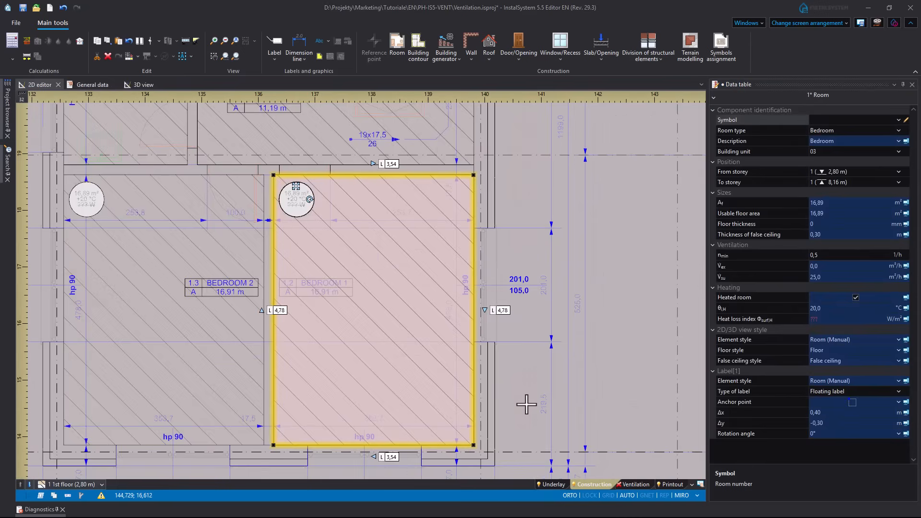
{"action": "scroll", "coordinate": [502, 343], "scroll_direction": "up", "scroll_amount": 1}
{"action": "scroll", "coordinate": [361, 223], "scroll_direction": "up", "scroll_amount": 1}
{"action": "middle_click_drag", "start_coordinate": [361, 221], "coordinate": [391, 302]}
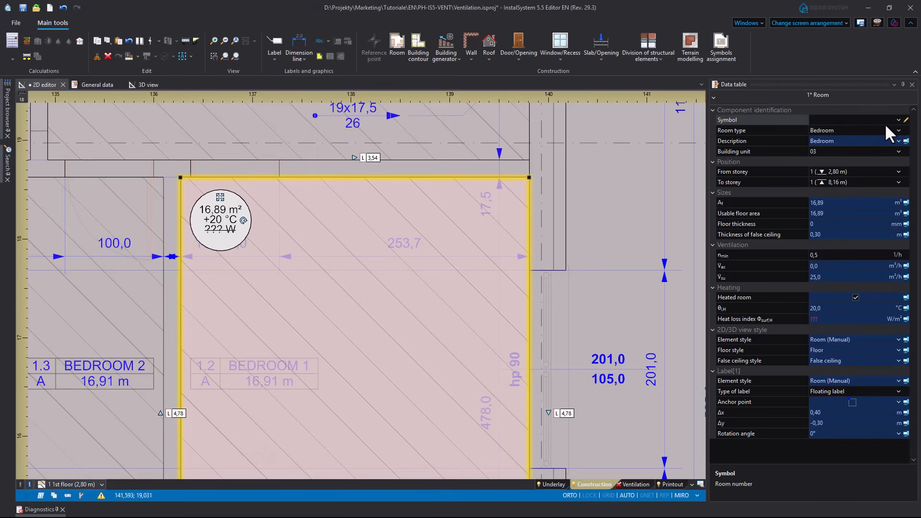
{"action": "scroll", "coordinate": [614, 154], "scroll_direction": "down", "scroll_amount": 2}
{"action": "scroll", "coordinate": [614, 154], "scroll_direction": "down", "scroll_amount": 2}
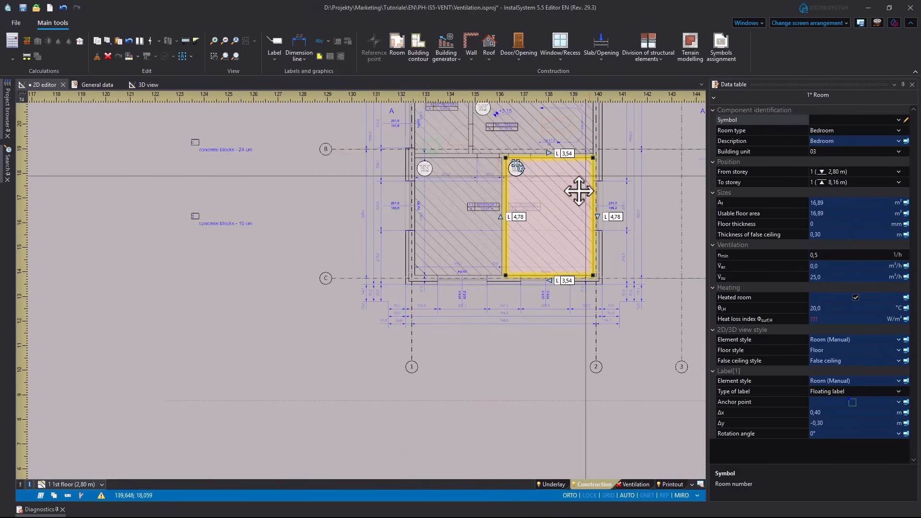
{"action": "middle_click_drag", "start_coordinate": [578, 191], "coordinate": [422, 329]}
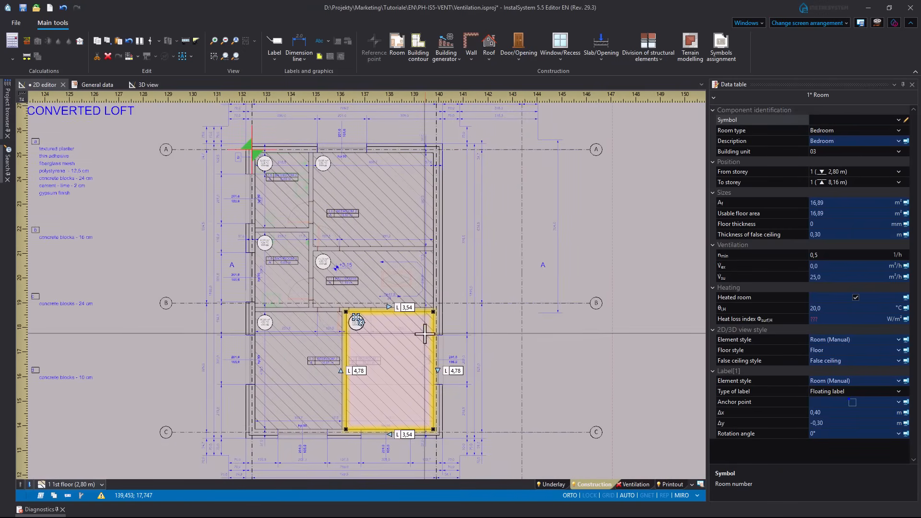
- Change the symbol name pattern for rooms in the general data to [STOREY].#
{"action": "left_click", "coordinate": [97, 87]}
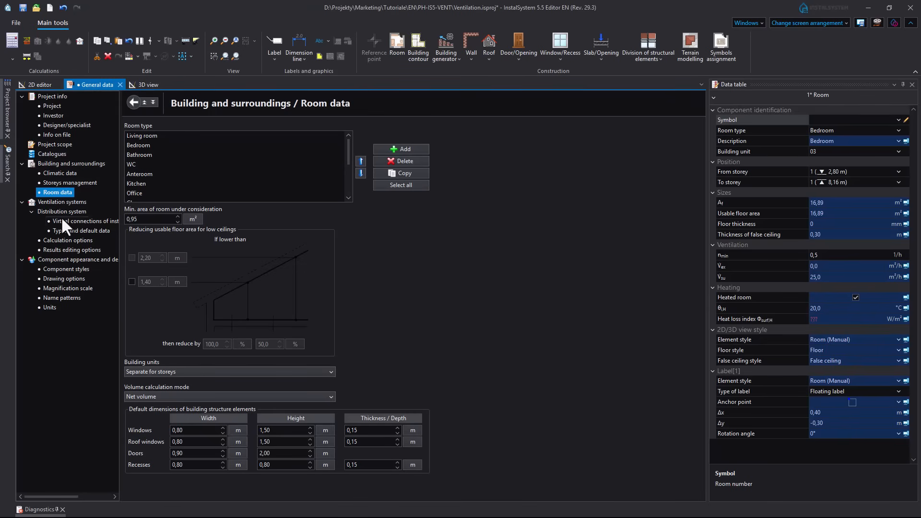
{"action": "left_click", "coordinate": [62, 298]}
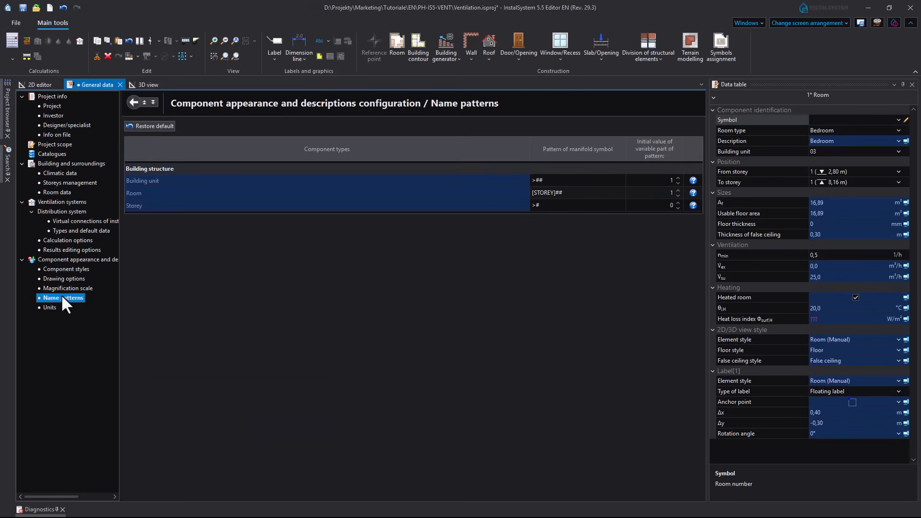
{"action": "left_click", "coordinate": [165, 194]}
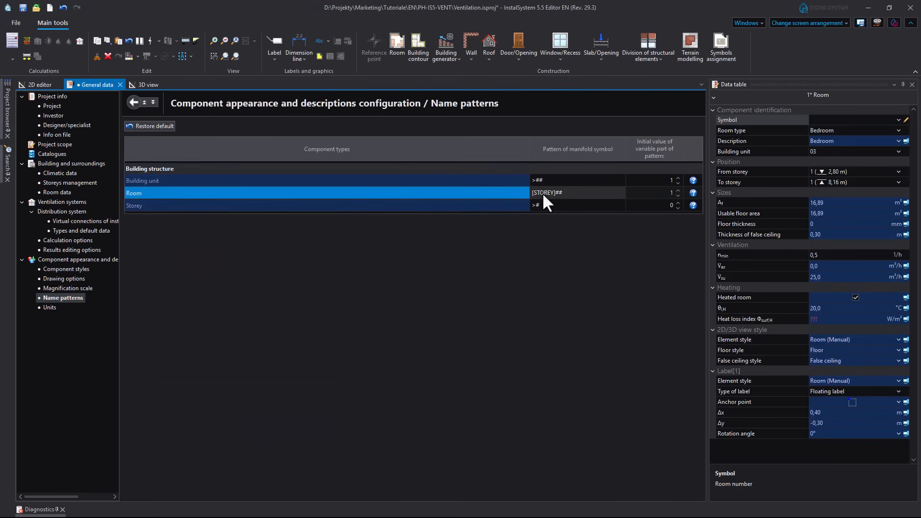
{"action": "left_click", "coordinate": [556, 194]}
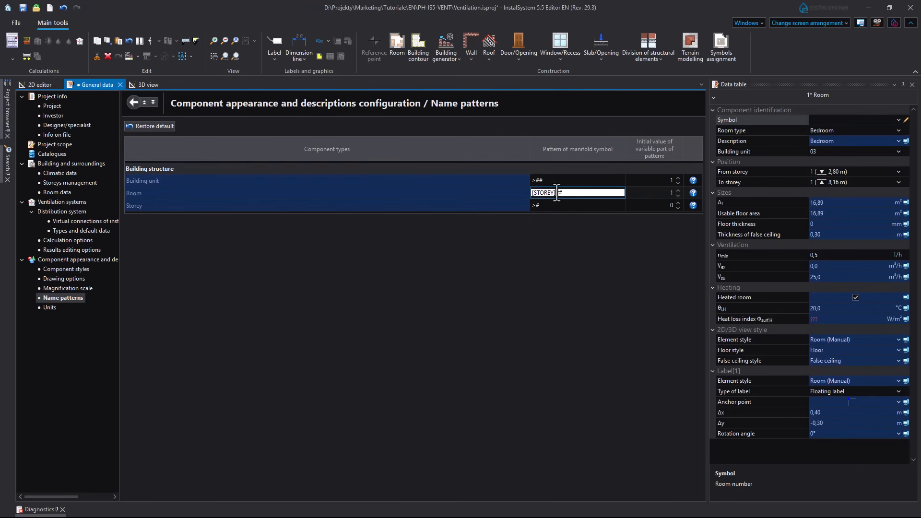
{"action": "key", "text": "Delete"}
{"action": "type", "text": "."}
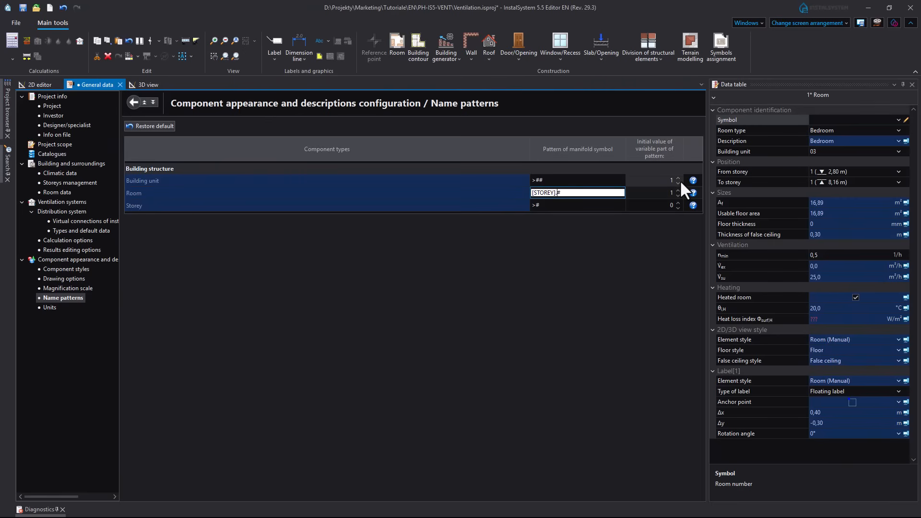
{"action": "key", "text": "Return"}
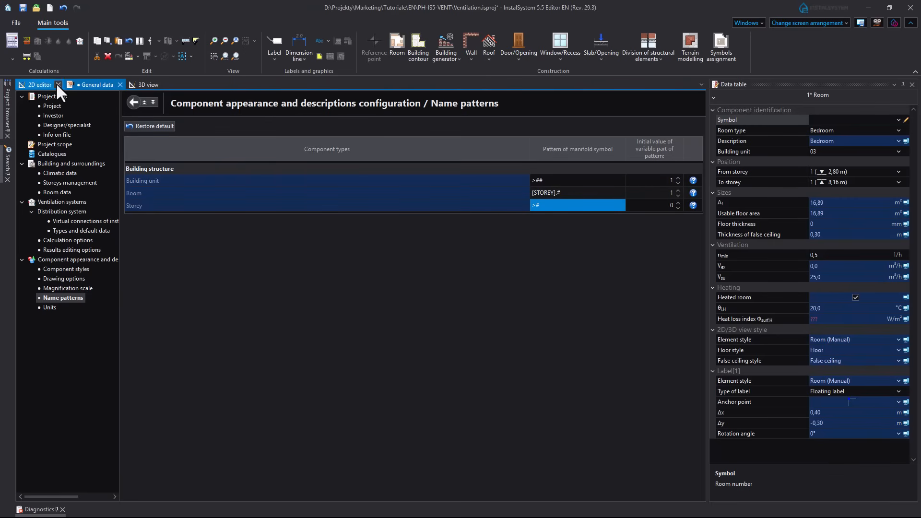
- Start Symbols assignment on the 1st floor plan and assign symbol 1.1 to the Hall/Stairs room
{"action": "left_click", "coordinate": [47, 83]}
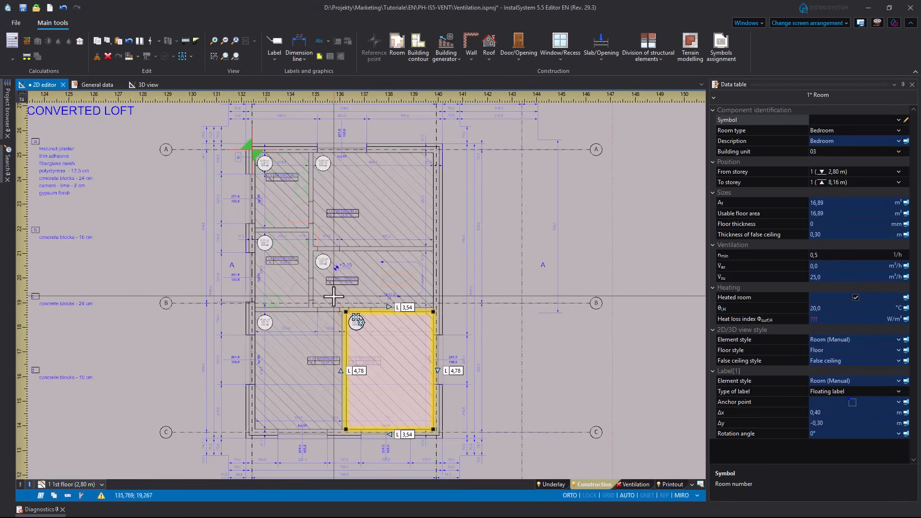
{"action": "scroll", "coordinate": [334, 297], "scroll_direction": "up", "scroll_amount": 6}
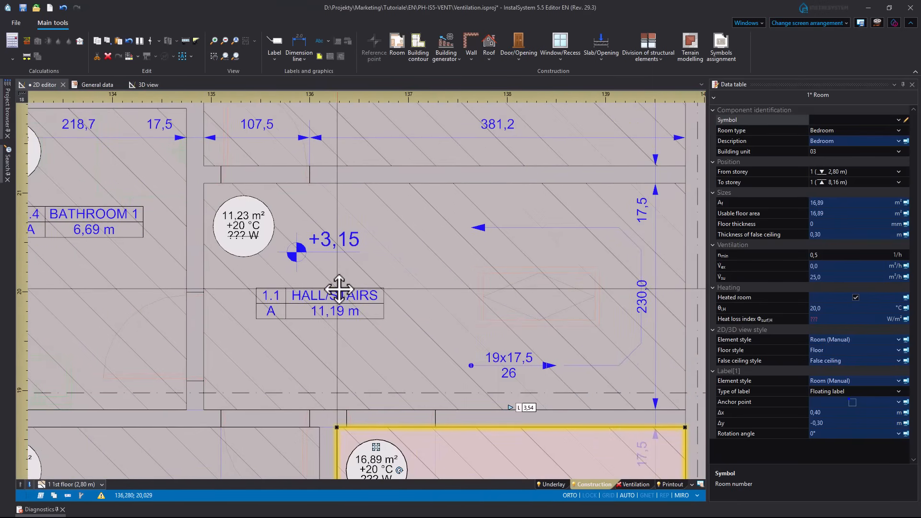
{"action": "left_click", "coordinate": [722, 58]}
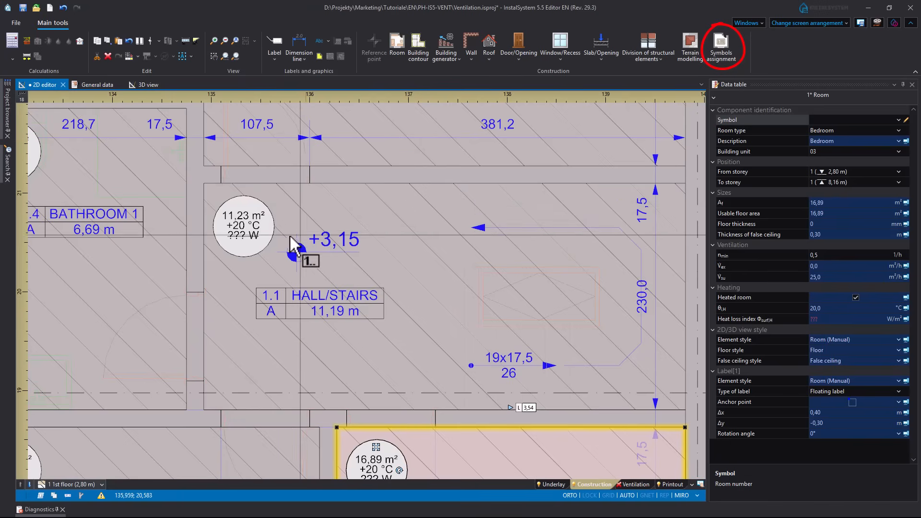
{"action": "left_click", "coordinate": [240, 223]}
- Assign symbol 1.2 to Bedroom 1 and symbol 1.3 to Bedroom 2 on the 1st floor
{"action": "scroll", "coordinate": [264, 224], "scroll_direction": "down", "scroll_amount": 3}
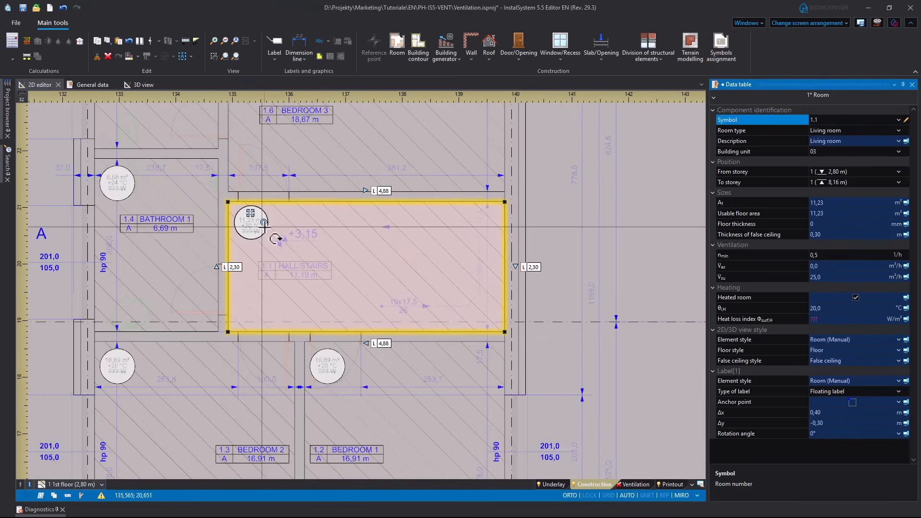
{"action": "scroll", "coordinate": [261, 225], "scroll_direction": "down", "scroll_amount": 1}
{"action": "scroll", "coordinate": [312, 305], "scroll_direction": "up", "scroll_amount": 2}
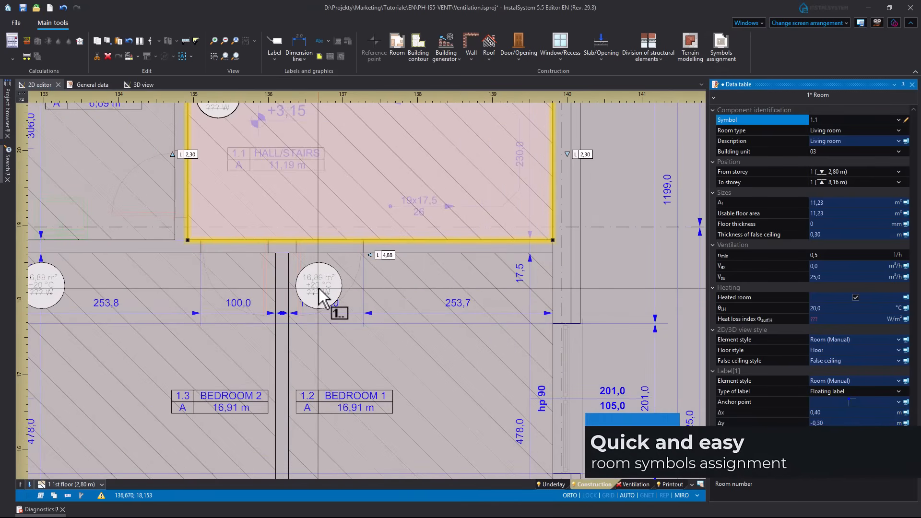
{"action": "left_click", "coordinate": [319, 295]}
{"action": "middle_click_drag", "start_coordinate": [212, 339], "coordinate": [368, 296]}
{"action": "left_click", "coordinate": [245, 248]}
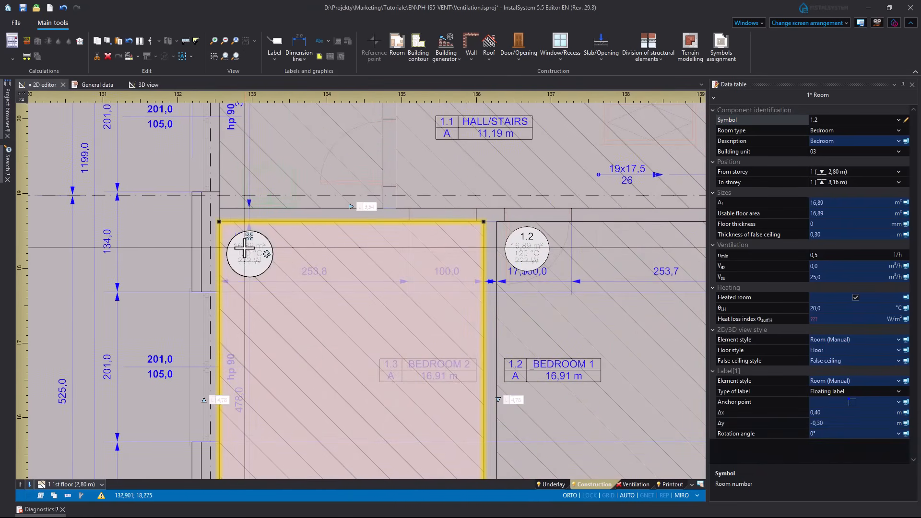
- Assign symbols 1.4, 1.5 and 1.6 to Bathroom 1, Bathroom 2 and Bedroom 3, and end the symbols assignment
{"action": "middle_click_drag", "start_coordinate": [288, 262], "coordinate": [265, 461]}
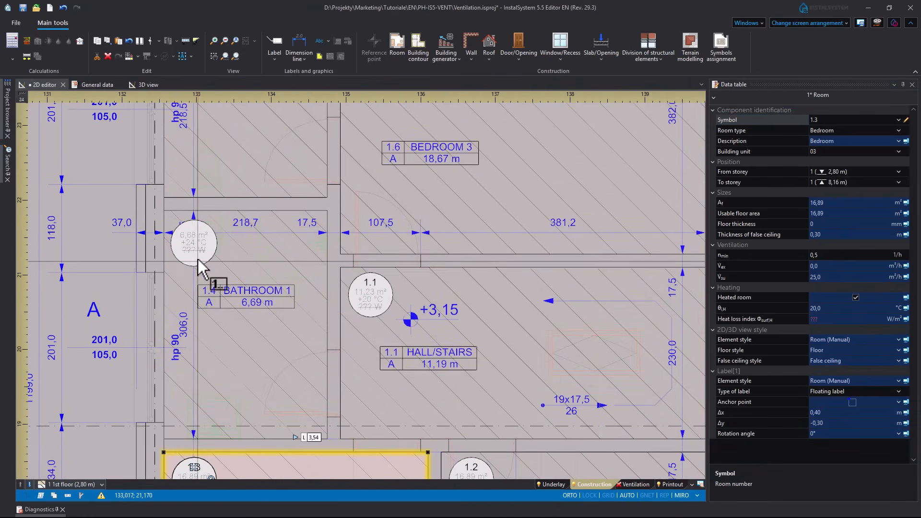
{"action": "left_click", "coordinate": [197, 260]}
{"action": "middle_click_drag", "start_coordinate": [266, 246], "coordinate": [246, 435]}
{"action": "left_click", "coordinate": [154, 195]}
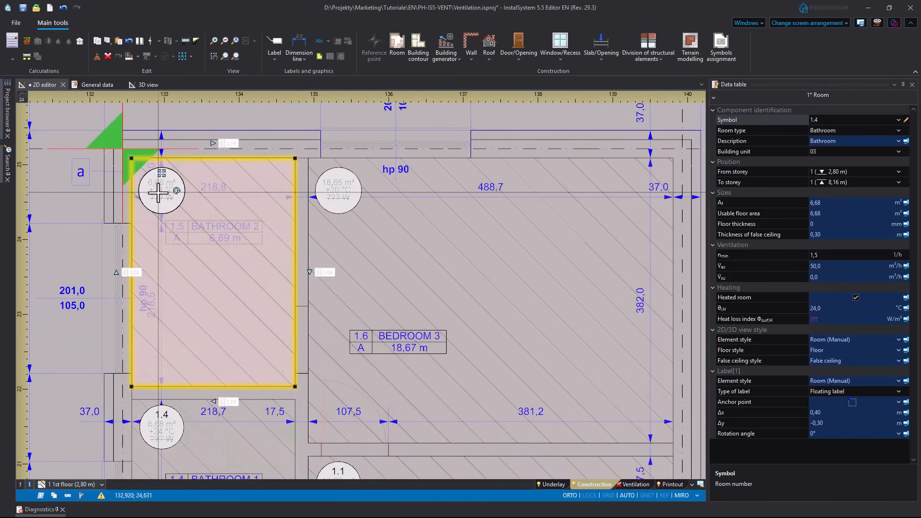
{"action": "left_click", "coordinate": [336, 197]}
{"action": "right_click", "coordinate": [384, 282]}
{"action": "key", "text": "Escape"}
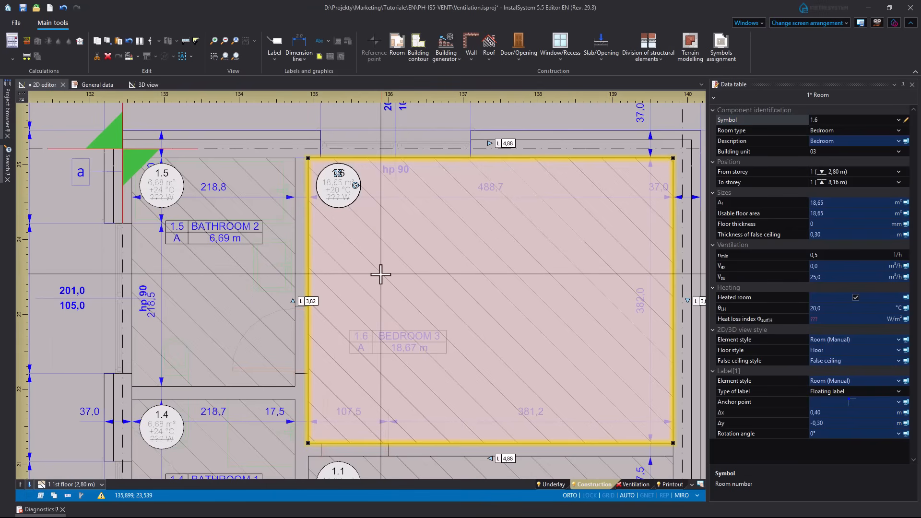
{"action": "middle_click_drag", "start_coordinate": [366, 287], "coordinate": [356, 201]}
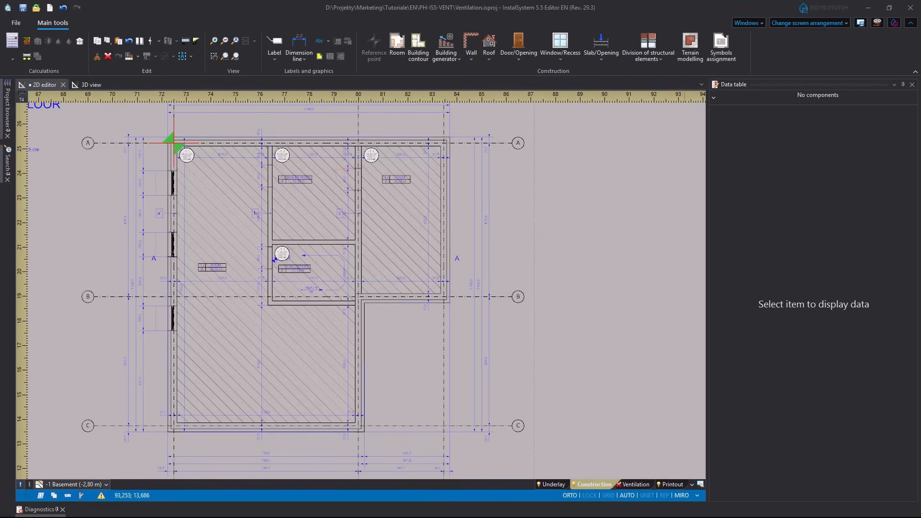
- Switch to the General data screen arrangement and open the distribution system's virtual connections settings with fully readable tree names
{"action": "left_click", "coordinate": [826, 20]}
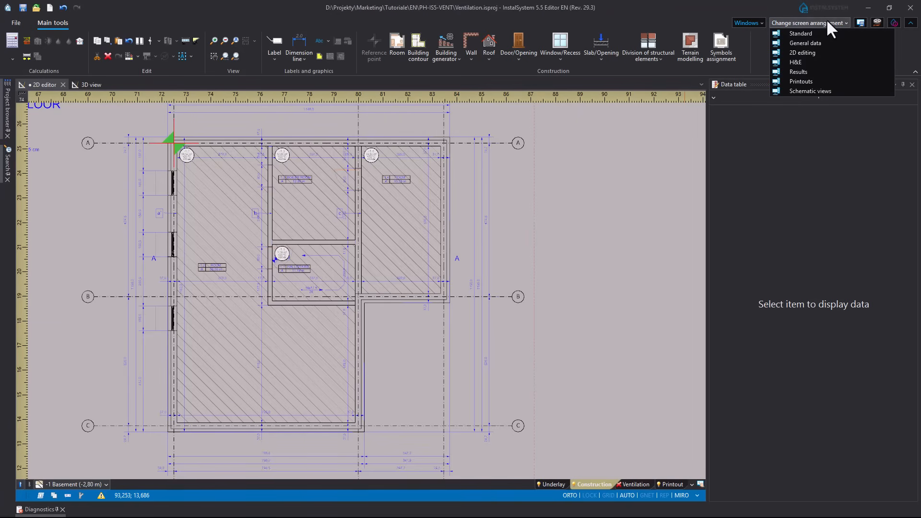
{"action": "left_click", "coordinate": [812, 43]}
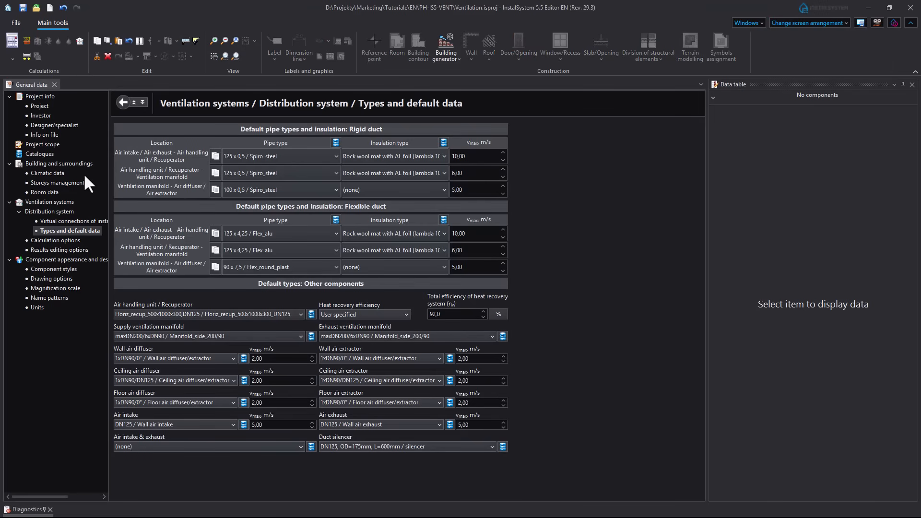
{"action": "left_click", "coordinate": [89, 220]}
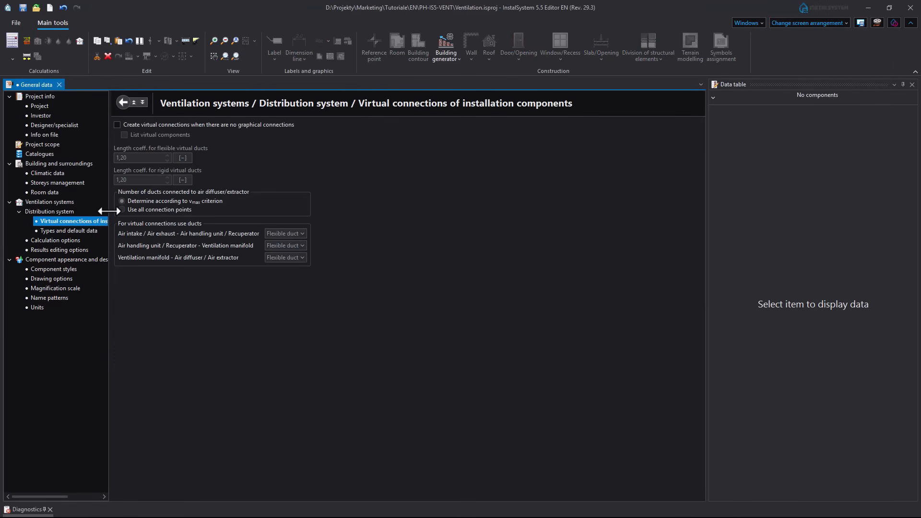
{"action": "left_click_drag", "start_coordinate": [108, 211], "coordinate": [173, 217]}
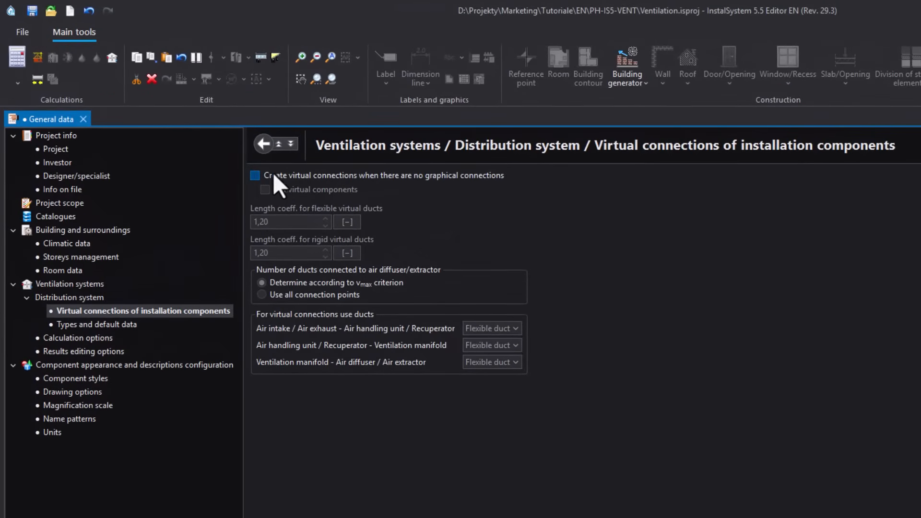
- Enable creating virtual connections when graphical ones are missing, list virtual components, and use all connection points for air diffusers/extractors
{"action": "left_click", "coordinate": [255, 176]}
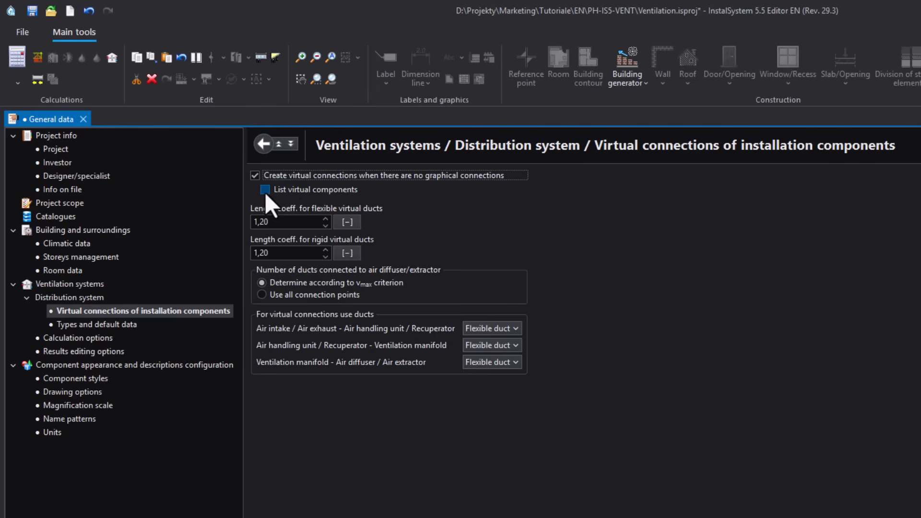
{"action": "left_click", "coordinate": [265, 190]}
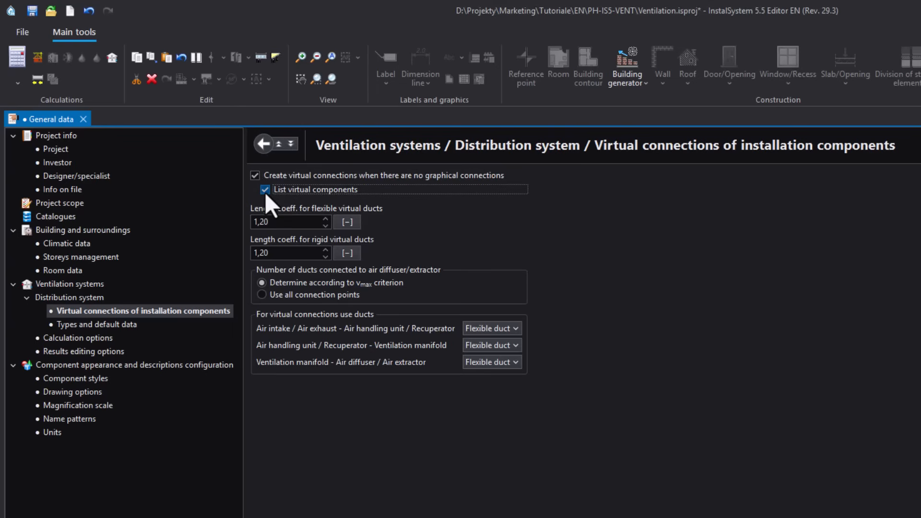
{"action": "left_click", "coordinate": [287, 223]}
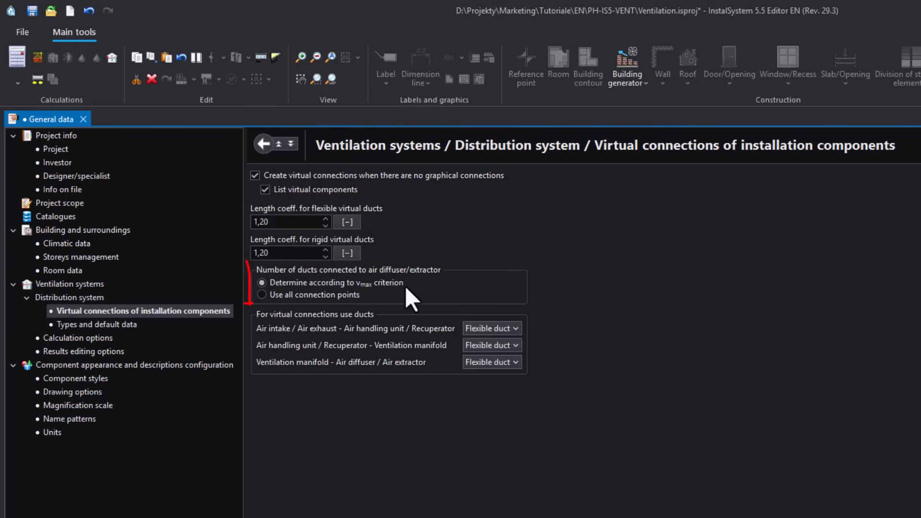
{"action": "mouse_move", "coordinate": [406, 287]}
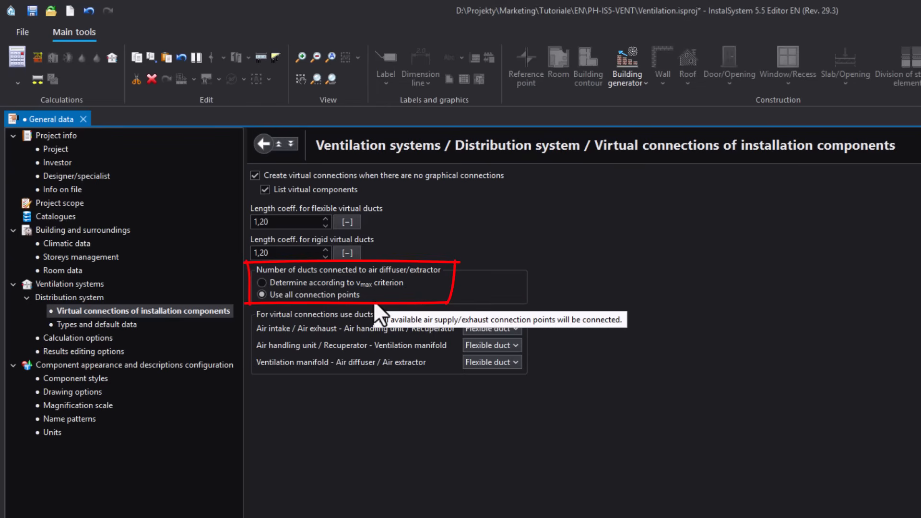
- Determine the number of ducts per air diffuser/extractor by the vmax criterion and inspect the duct types offered for virtual connections
{"action": "left_click", "coordinate": [263, 283]}
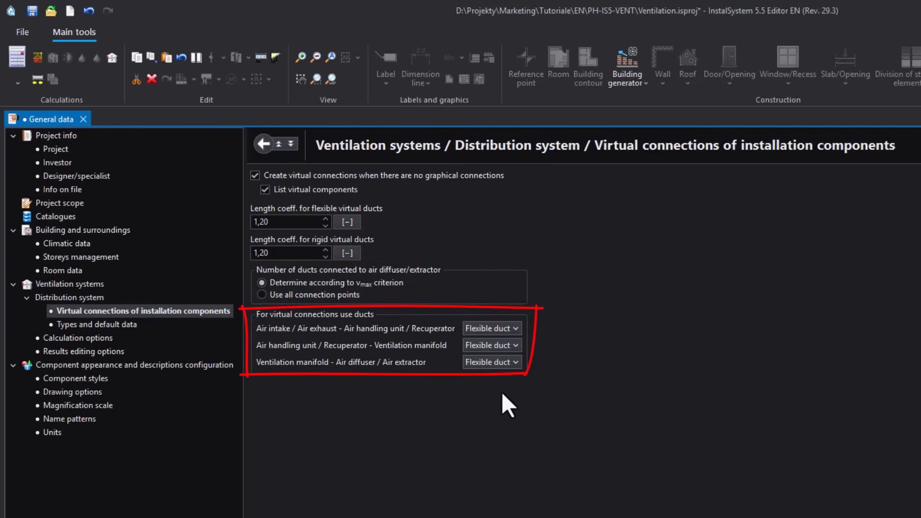
{"action": "left_click", "coordinate": [516, 329]}
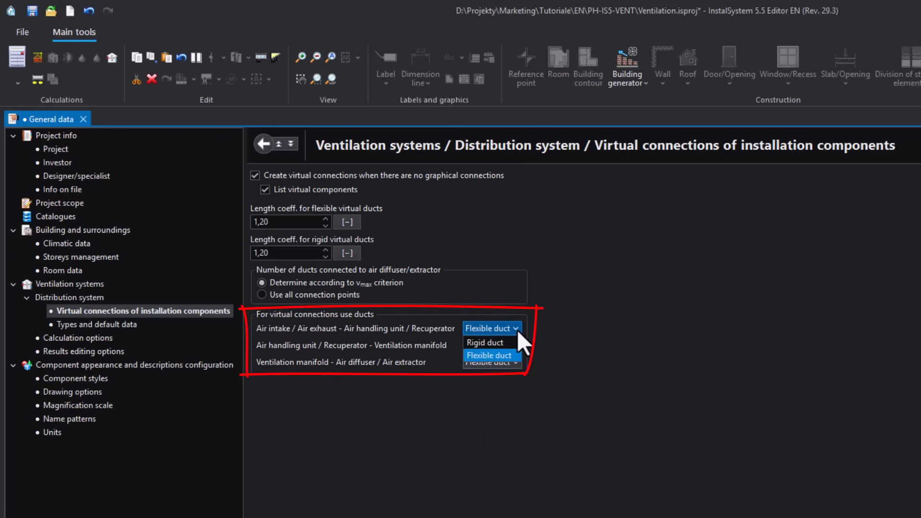
{"action": "left_click", "coordinate": [517, 329]}
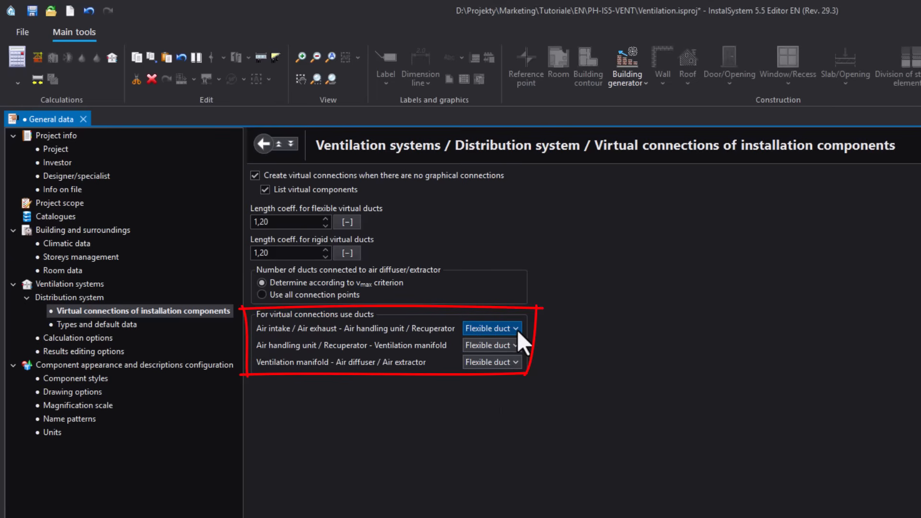
{"action": "left_click", "coordinate": [517, 346]}
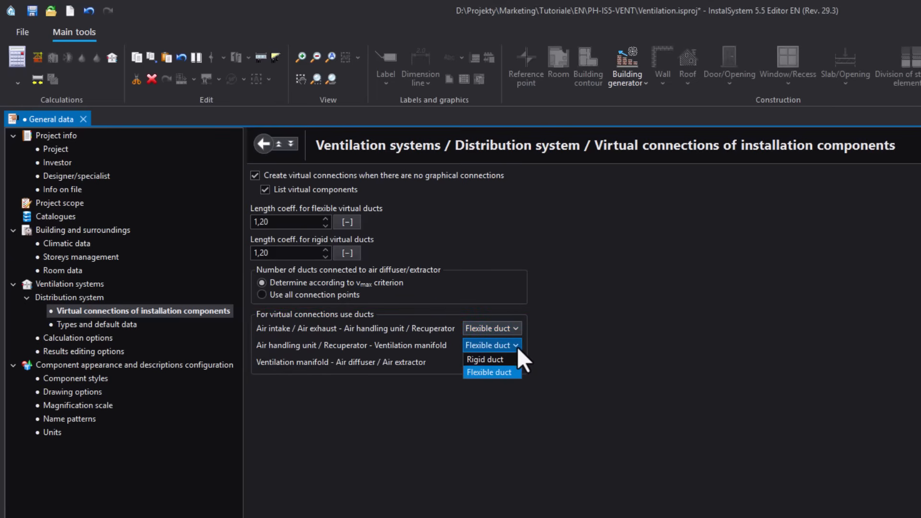
{"action": "left_click", "coordinate": [517, 346]}
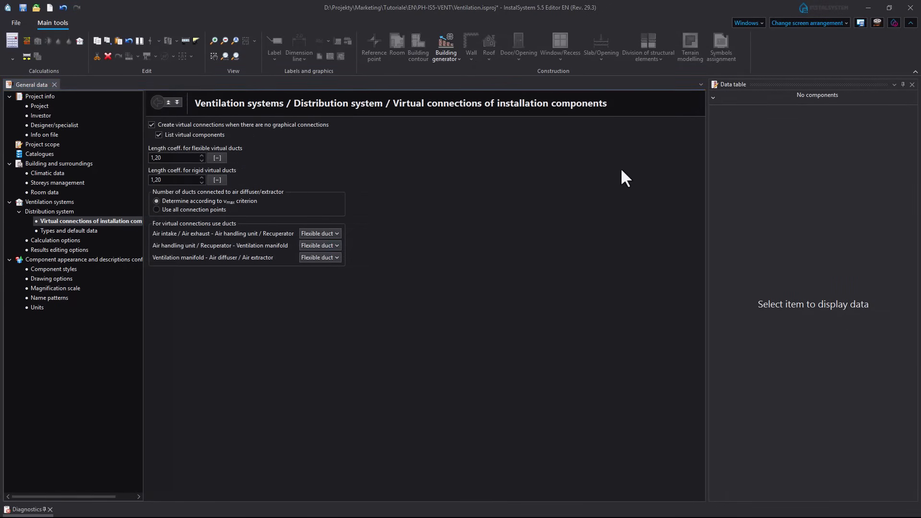
- Change the screen arrangement back to the 2D drawing view and activate the Ventilation layer
{"action": "left_click", "coordinate": [797, 23]}
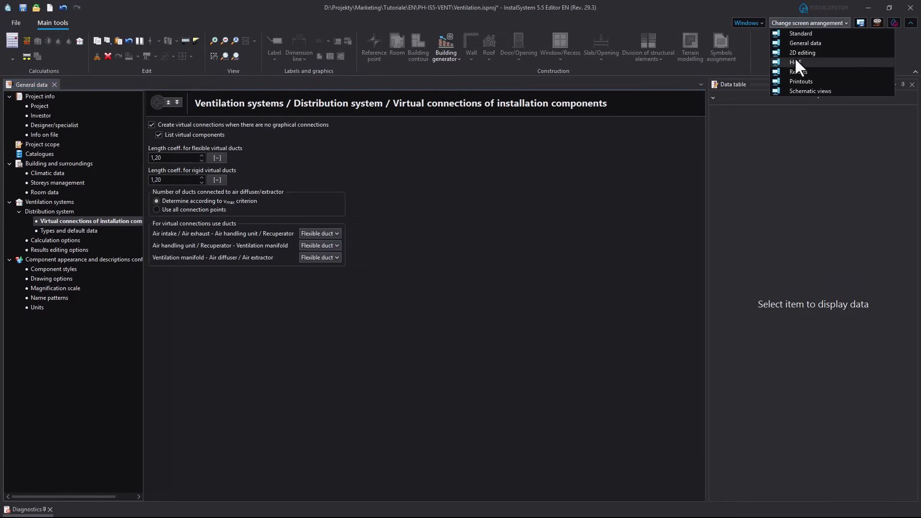
{"action": "left_click", "coordinate": [829, 63]}
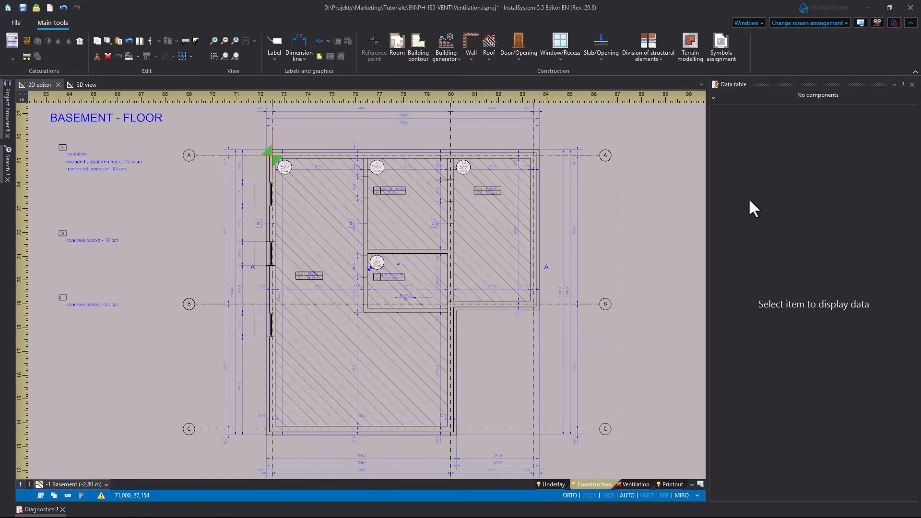
{"action": "left_click", "coordinate": [638, 485]}
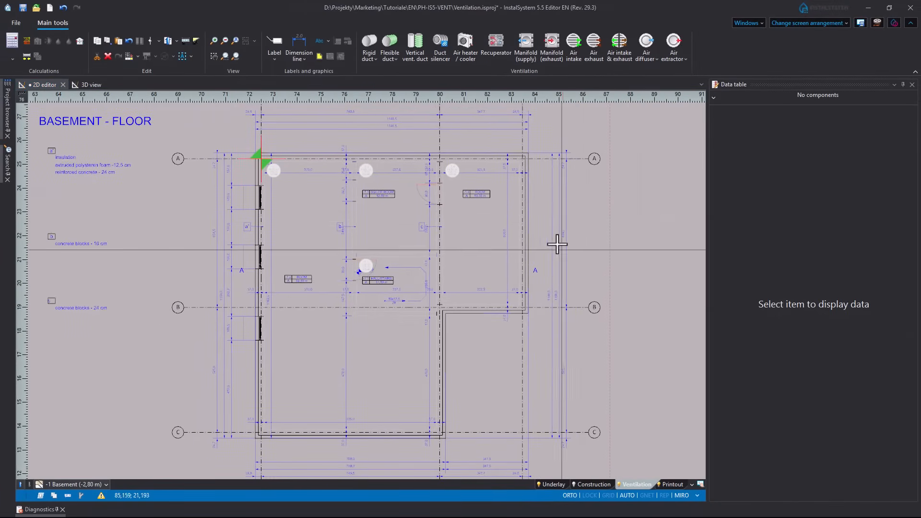
- Insert a horizontal recuperator of 1,00 x 0,50 x 0,30 m in the basement boiler room, near wall c, and end the insertion
{"action": "left_click", "coordinate": [496, 48]}
{"action": "scroll", "coordinate": [412, 197], "scroll_direction": "up", "scroll_amount": 3}
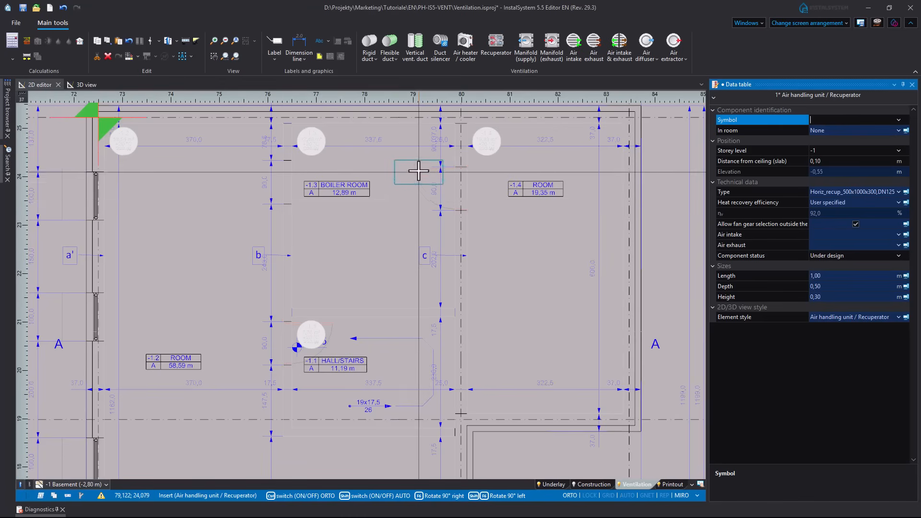
{"action": "left_click", "coordinate": [412, 159]}
{"action": "scroll", "coordinate": [405, 205], "scroll_direction": "down", "scroll_amount": 3}
{"action": "key", "text": "Escape"}
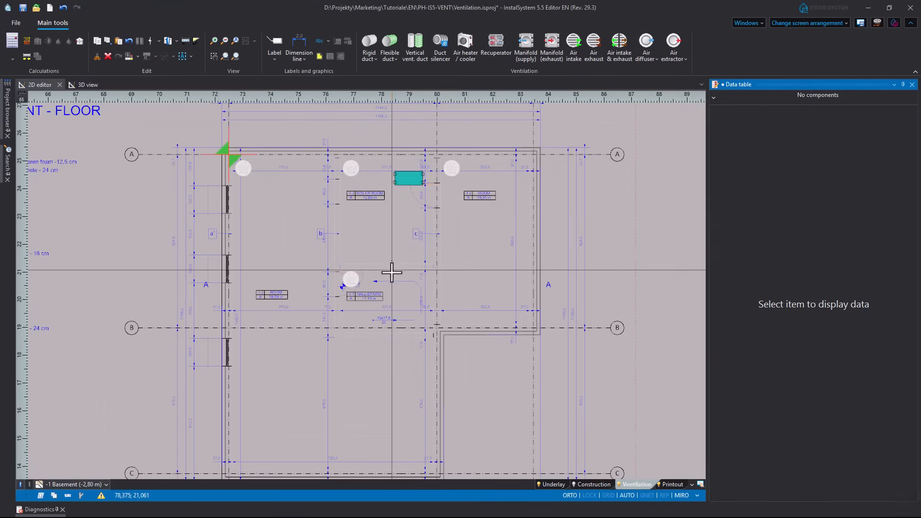
- Go to storey 0 and insert a DN125 wall air intake near the upper end of the garage's outer wall at axis 3
{"action": "middle_click_drag", "start_coordinate": [400, 347], "coordinate": [418, 309]}
{"action": "left_click", "coordinate": [82, 485]}
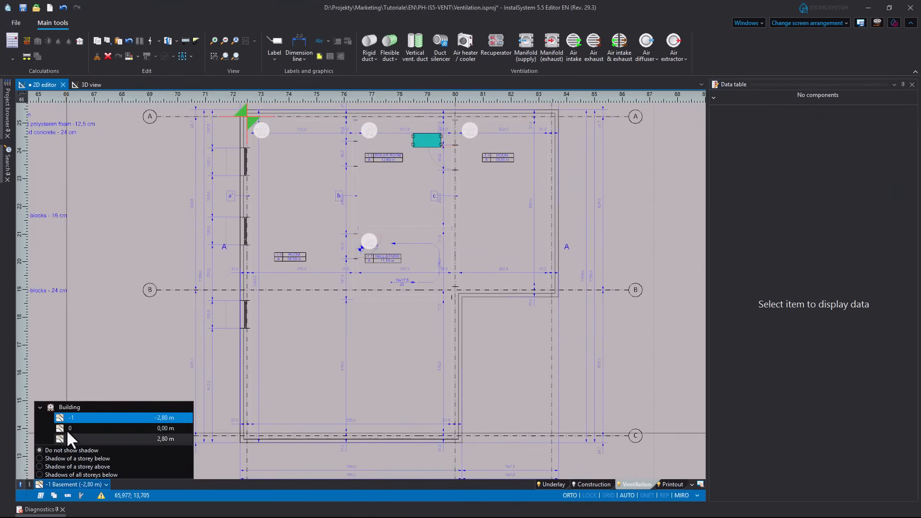
{"action": "left_click", "coordinate": [66, 430]}
{"action": "scroll", "coordinate": [388, 247], "scroll_direction": "up", "scroll_amount": 3}
{"action": "scroll", "coordinate": [393, 241], "scroll_direction": "up", "scroll_amount": 2}
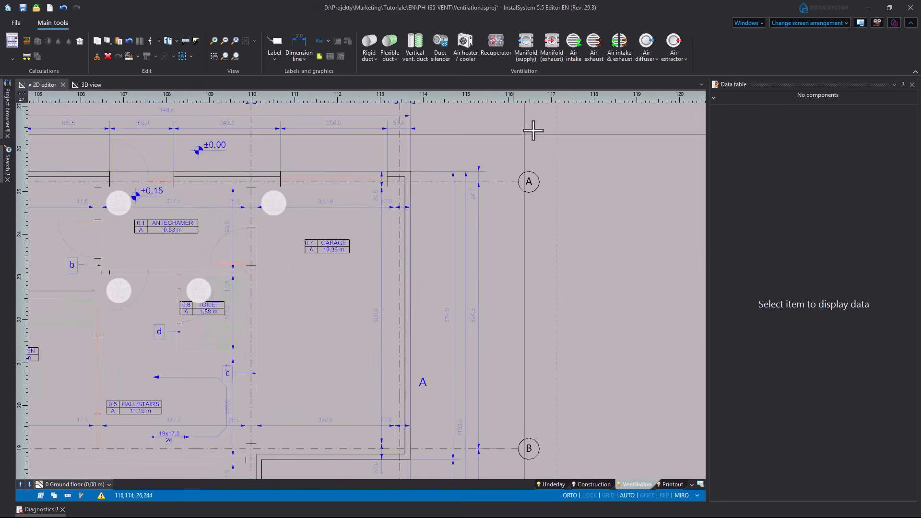
{"action": "left_click", "coordinate": [577, 41]}
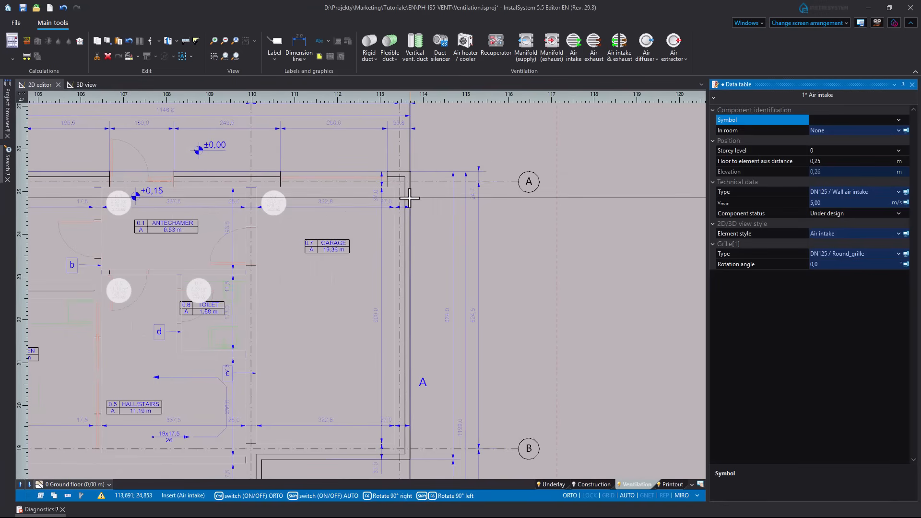
{"action": "left_click", "coordinate": [410, 199]}
- Insert a DN125 wall air exhaust on the same garage outer wall, below the air intake
{"action": "scroll", "coordinate": [408, 208], "scroll_direction": "up", "scroll_amount": 1}
{"action": "middle_click_drag", "start_coordinate": [423, 369], "coordinate": [426, 274]}
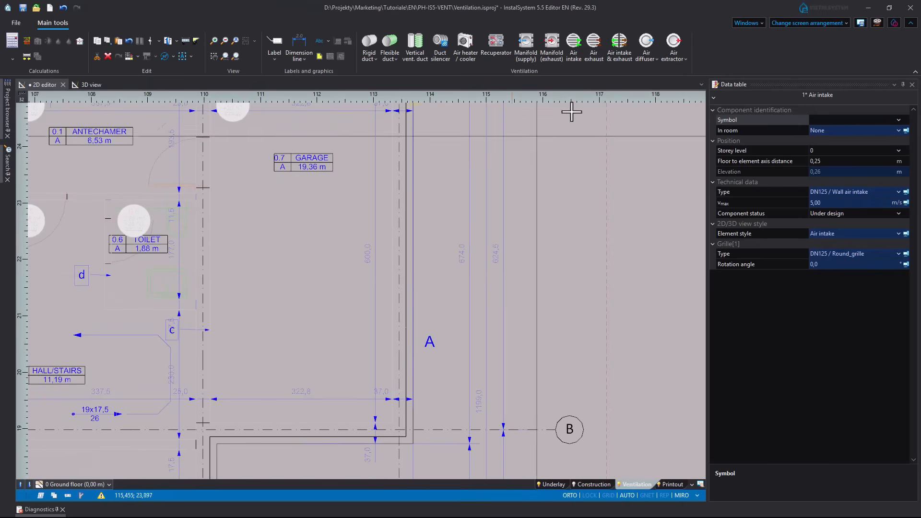
{"action": "left_click", "coordinate": [594, 42]}
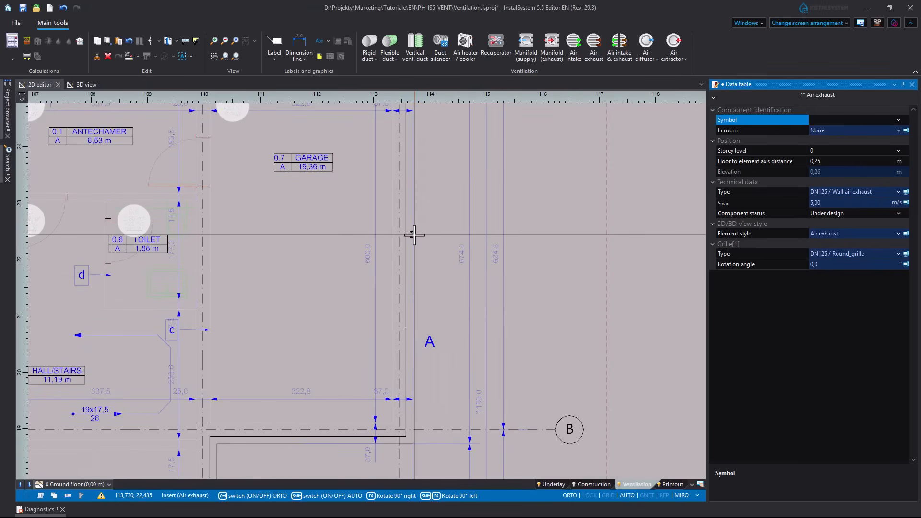
{"action": "mouse_move", "coordinate": [414, 235]}
{"action": "middle_mouse_down"}
{"action": "mouse_move", "coordinate": [456, 359]}
{"action": "mouse_move", "coordinate": [440, 327]}
{"action": "middle_mouse_up"}
{"action": "scroll", "coordinate": [439, 319], "scroll_direction": "down", "scroll_amount": 3}
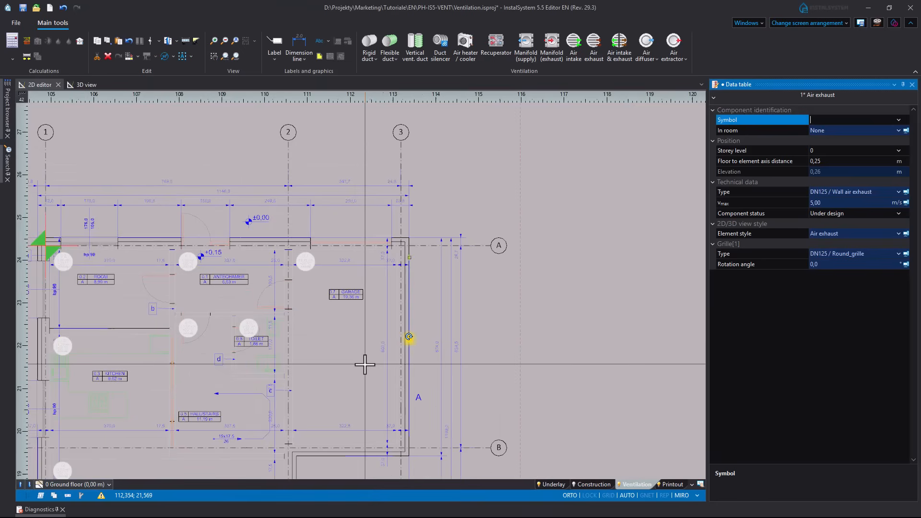
- Check the AUTO mode snapping settings, including the distance from the edge
{"action": "middle_click_drag", "start_coordinate": [364, 364], "coordinate": [458, 309]}
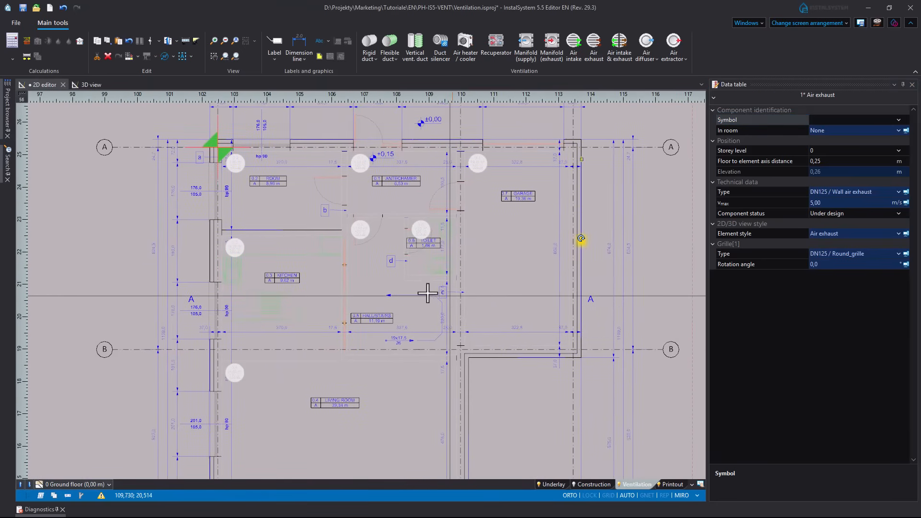
{"action": "left_click", "coordinate": [696, 495]}
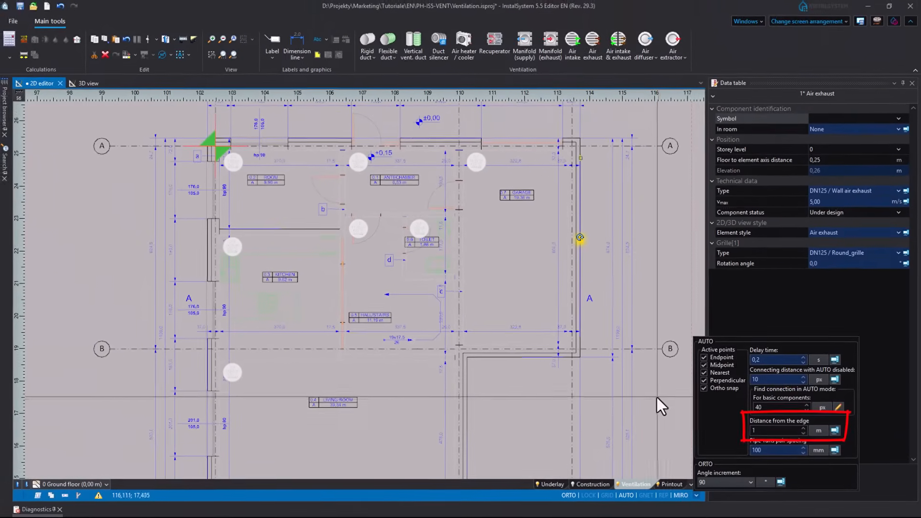
{"action": "left_click", "coordinate": [564, 361]}
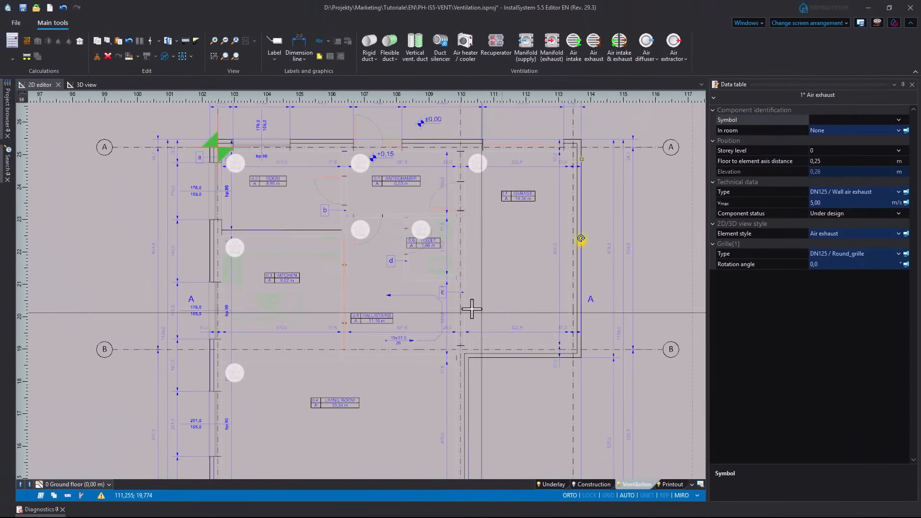
- Insert a ceiling air diffuser in room 0.2, near its outer corner
{"action": "middle_click_drag", "start_coordinate": [232, 151], "coordinate": [258, 182]}
{"action": "scroll", "coordinate": [265, 195], "scroll_direction": "up", "scroll_amount": 3}
{"action": "middle_click_drag", "start_coordinate": [280, 237], "coordinate": [322, 249]}
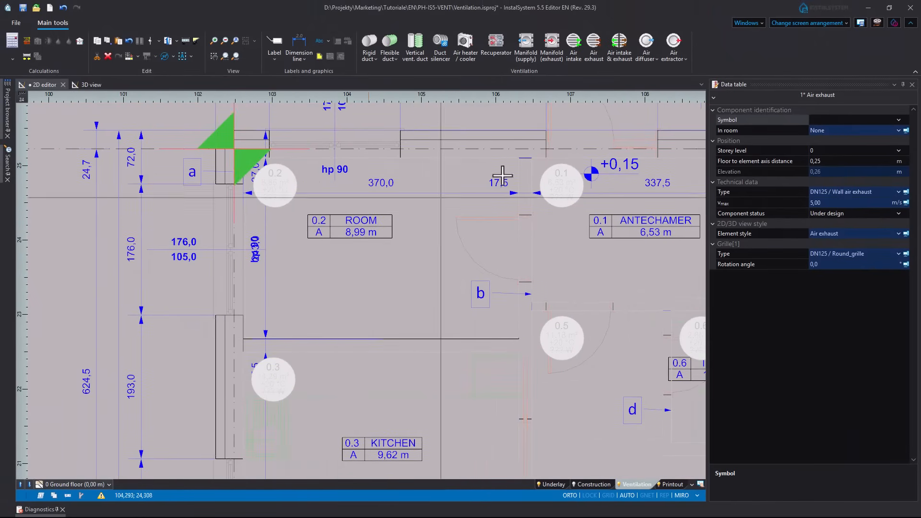
{"action": "left_click", "coordinate": [656, 62]}
{"action": "left_click", "coordinate": [653, 89]}
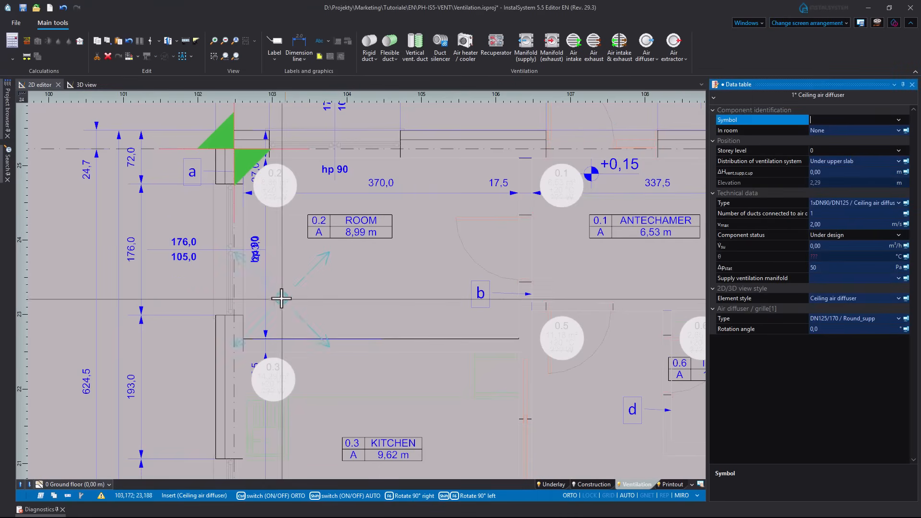
{"action": "left_click", "coordinate": [319, 274]}
- Insert two ceiling air diffusers in living room 0.4, in line with the two ends of the wide terrace opening along axis C
{"action": "scroll", "coordinate": [411, 411], "scroll_direction": "down", "scroll_amount": 2}
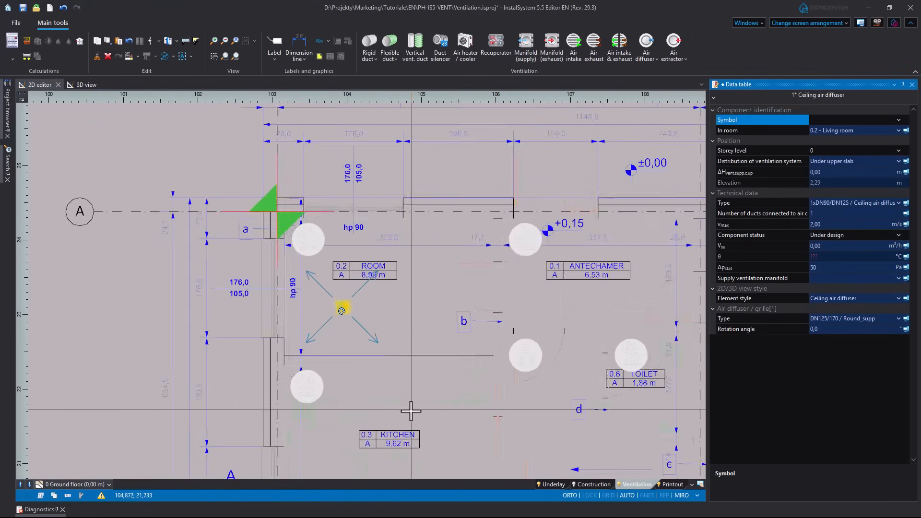
{"action": "middle_click_drag", "start_coordinate": [413, 409], "coordinate": [402, 223]}
{"action": "middle_click_drag", "start_coordinate": [422, 382], "coordinate": [427, 224]}
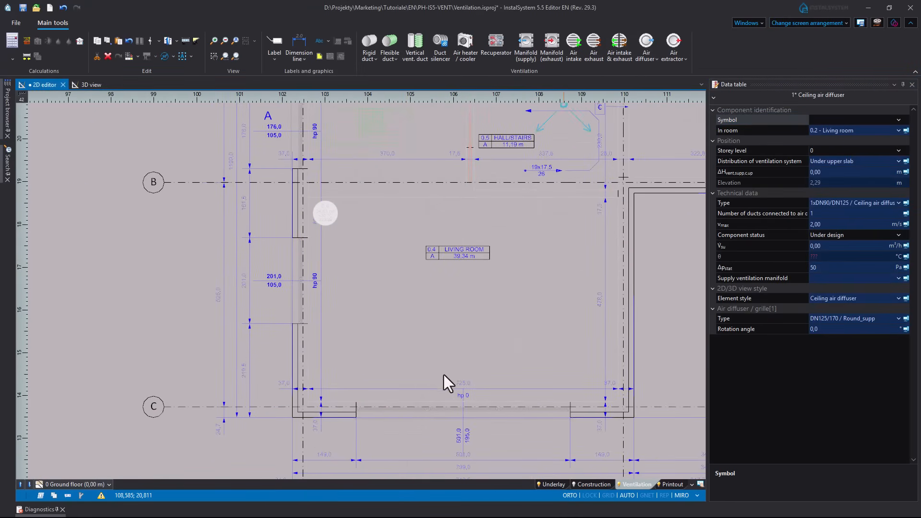
{"action": "scroll", "coordinate": [376, 414], "scroll_direction": "up", "scroll_amount": 3}
{"action": "left_click", "coordinate": [338, 317]}
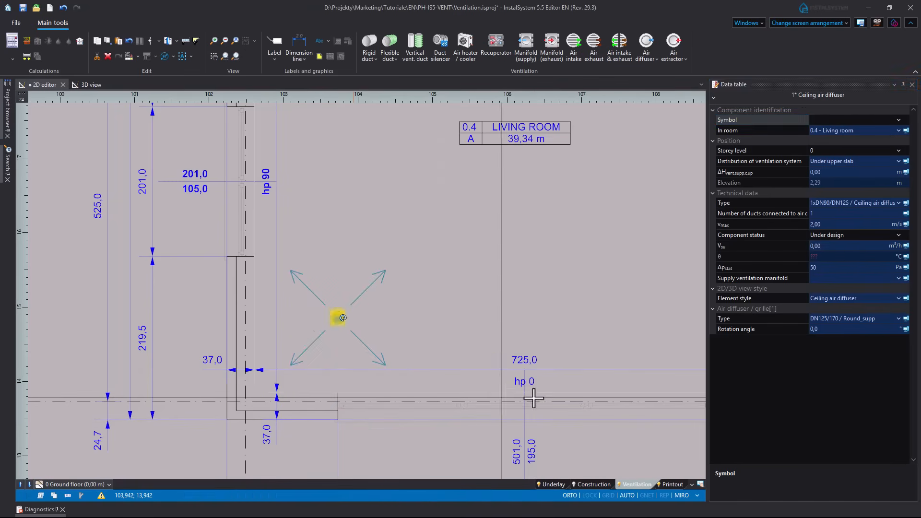
{"action": "scroll", "coordinate": [534, 399], "scroll_direction": "up", "scroll_amount": 2}
{"action": "middle_click_drag", "start_coordinate": [534, 399], "coordinate": [380, 399]}
{"action": "key", "text": "space"}
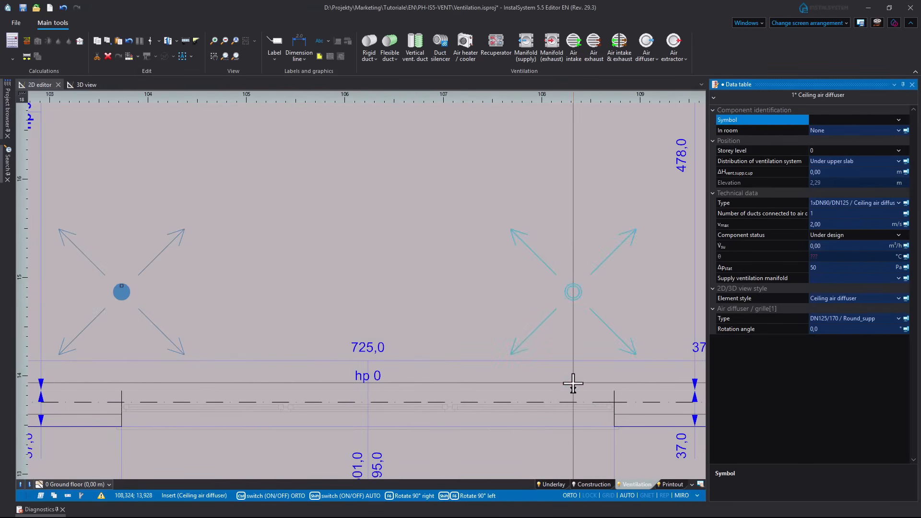
{"action": "left_click", "coordinate": [574, 383]}
- Insert a ceiling air extractor in kitchen 0.3, near the outer wall
{"action": "scroll", "coordinate": [564, 388], "scroll_direction": "down", "scroll_amount": 5}
{"action": "scroll", "coordinate": [443, 213], "scroll_direction": "up", "scroll_amount": 1}
{"action": "middle_click_drag", "start_coordinate": [443, 212], "coordinate": [447, 284]}
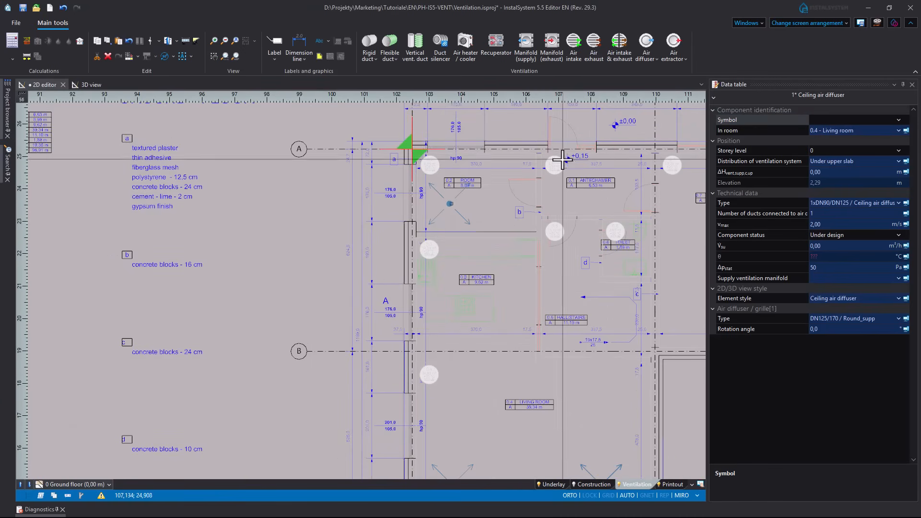
{"action": "left_click", "coordinate": [687, 62]}
{"action": "left_click", "coordinate": [689, 88]}
{"action": "scroll", "coordinate": [456, 298], "scroll_direction": "up", "scroll_amount": 4}
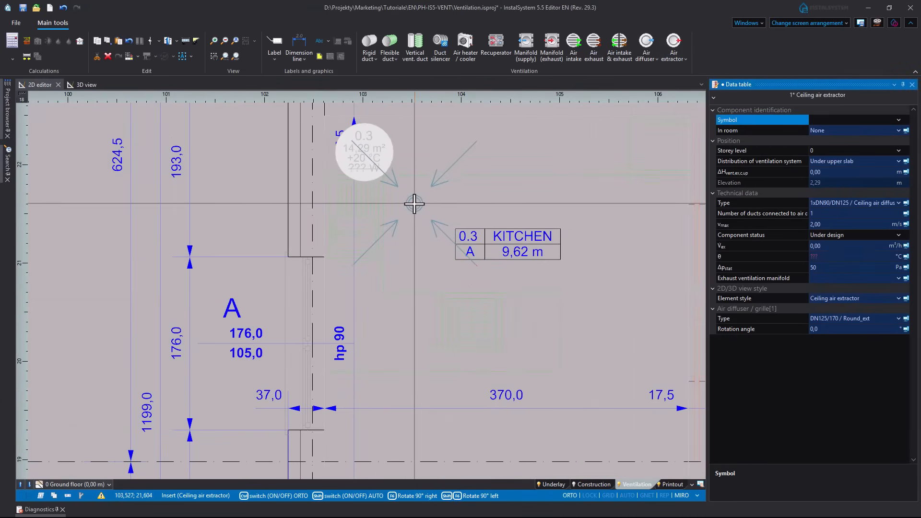
{"action": "left_click", "coordinate": [431, 206]}
- Insert ceiling air extractors in antechamber 0.1 and toilet 0.6
{"action": "scroll", "coordinate": [460, 311], "scroll_direction": "down", "scroll_amount": 4}
{"action": "scroll", "coordinate": [469, 336], "scroll_direction": "down", "scroll_amount": 2}
{"action": "scroll", "coordinate": [507, 251], "scroll_direction": "up", "scroll_amount": 4}
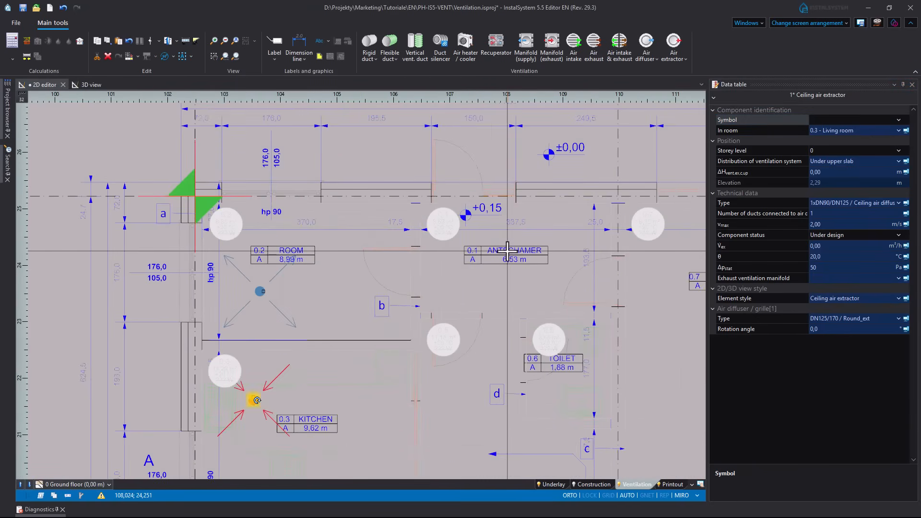
{"action": "key", "text": "F3"}
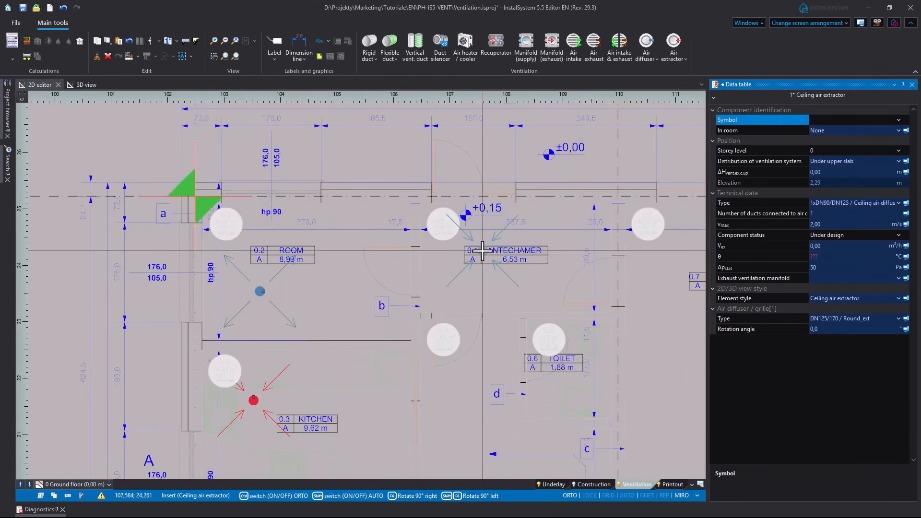
{"action": "left_click", "coordinate": [483, 252]}
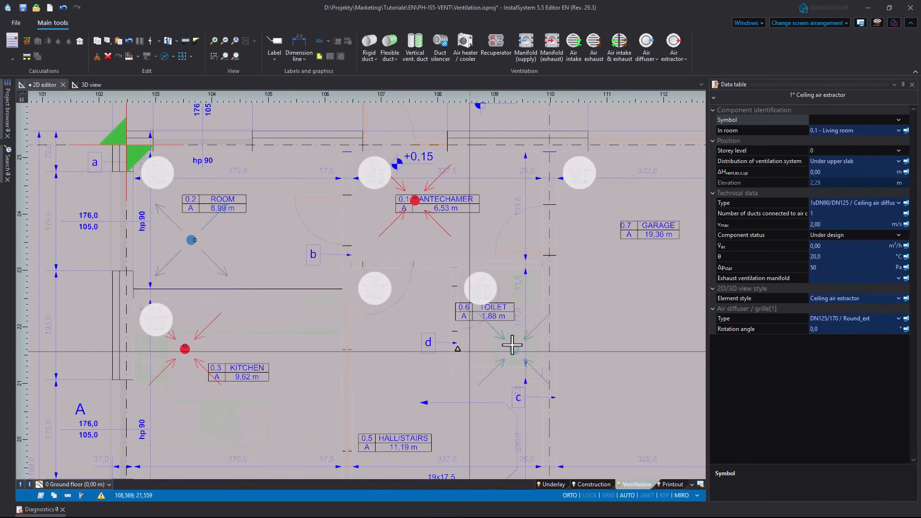
{"action": "left_click", "coordinate": [504, 314]}
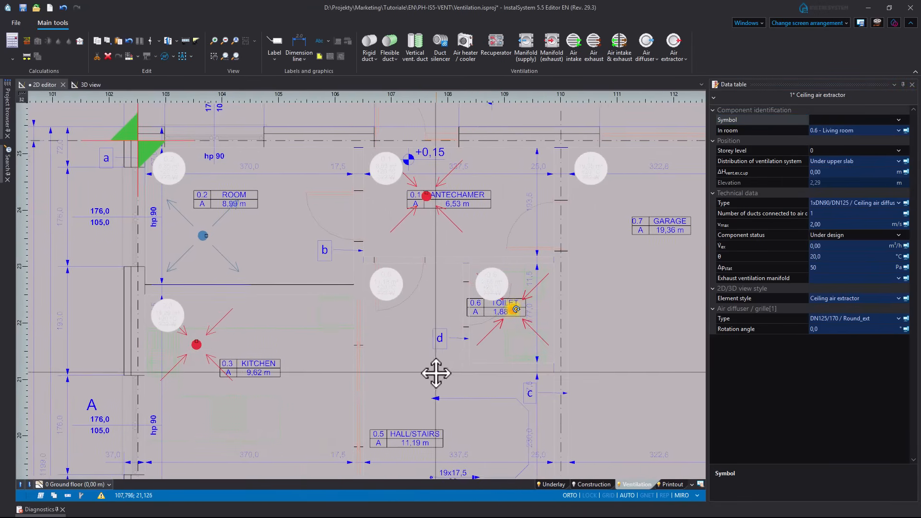
- Insert an exhaust ventilation manifold beside the toilet in hall/stairs 0.5 and a supply ventilation manifold below it
{"action": "scroll", "coordinate": [435, 373], "scroll_direction": "up", "scroll_amount": 3}
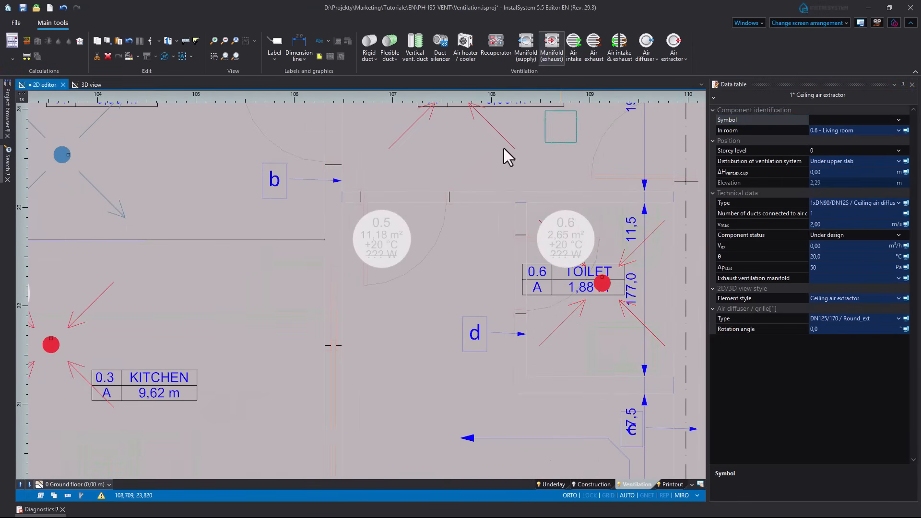
{"action": "left_click", "coordinate": [455, 247]}
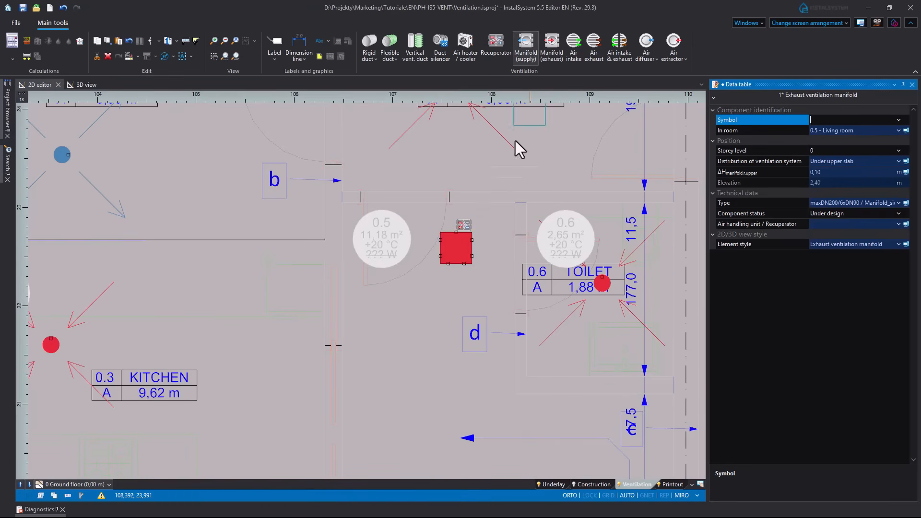
{"action": "scroll", "coordinate": [391, 337], "scroll_direction": "down", "scroll_amount": 6}
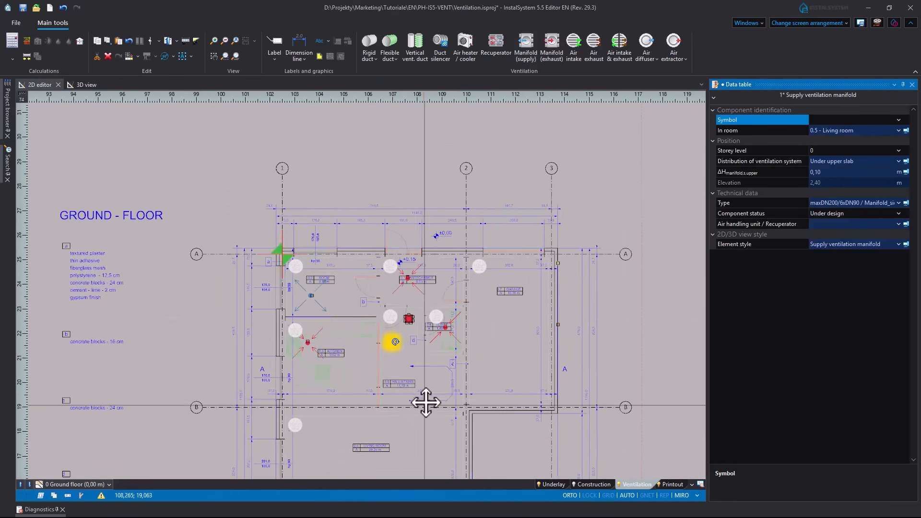
{"action": "middle_click_drag", "start_coordinate": [426, 403], "coordinate": [398, 297]}
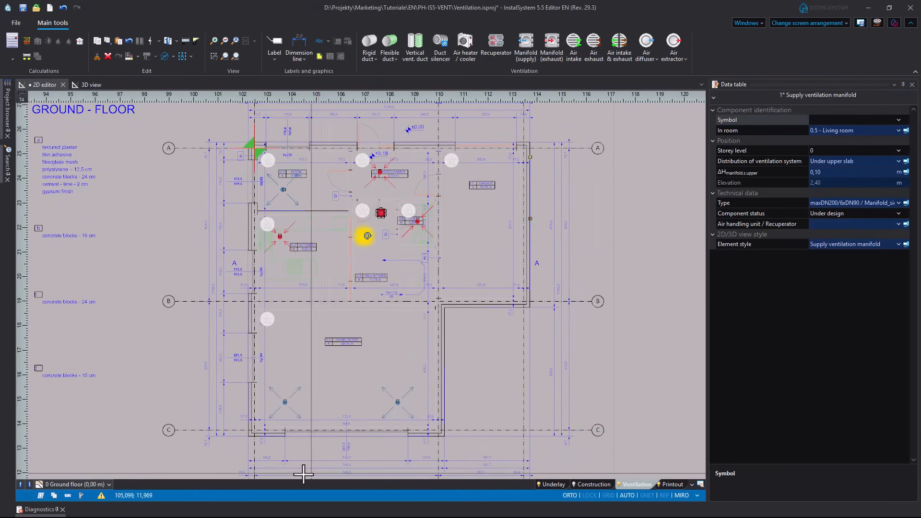
- On the 1st floor, insert a ceiling air diffuser in each of bedrooms 1.3 and 1.2, near the windows along axis C
{"action": "left_click", "coordinate": [93, 484]}
{"action": "left_click", "coordinate": [65, 435]}
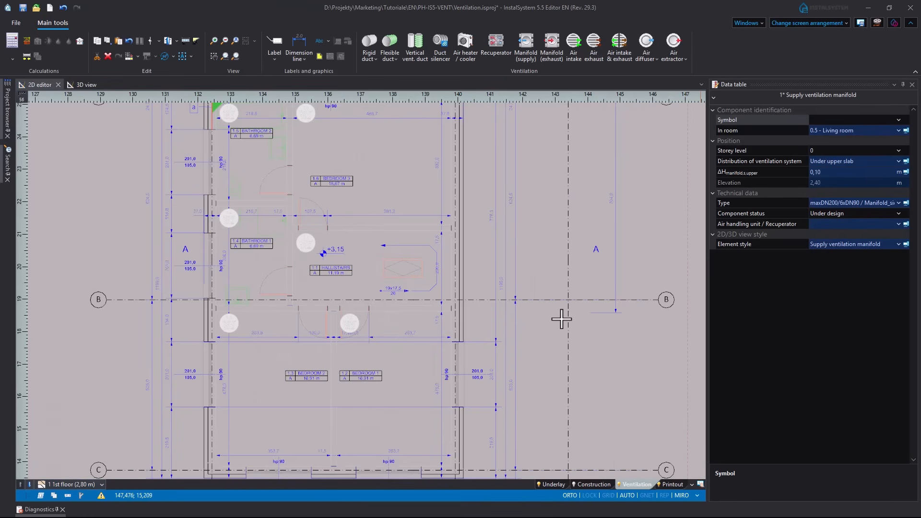
{"action": "middle_click_drag", "start_coordinate": [545, 328], "coordinate": [565, 312]}
{"action": "middle_click_drag", "start_coordinate": [456, 413], "coordinate": [468, 379]}
{"action": "scroll", "coordinate": [397, 417], "scroll_direction": "up", "scroll_amount": 1}
{"action": "middle_click_drag", "start_coordinate": [407, 414], "coordinate": [425, 393]}
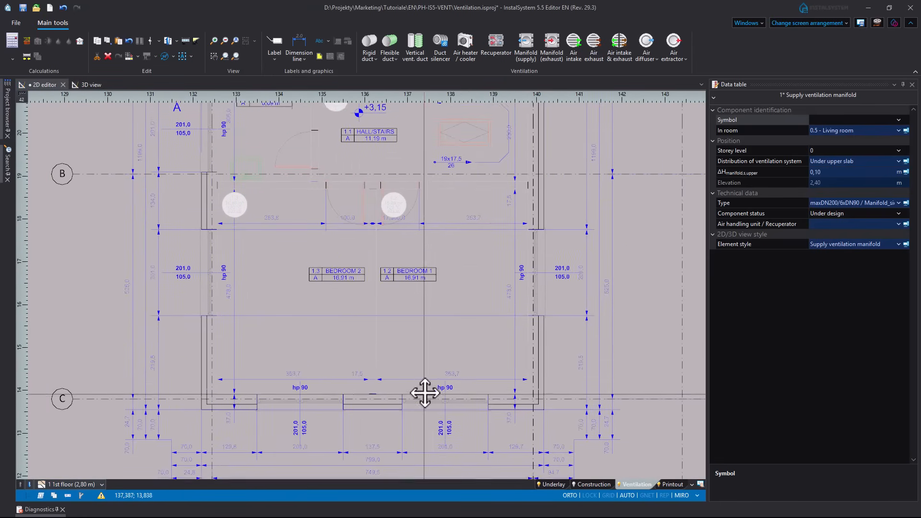
{"action": "left_click", "coordinate": [655, 56]}
{"action": "left_click", "coordinate": [667, 89]}
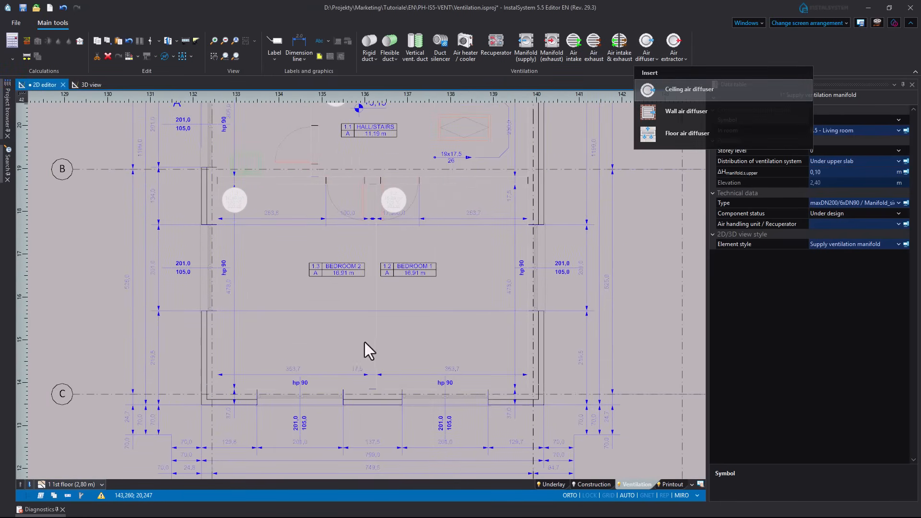
{"action": "left_click", "coordinate": [298, 390]}
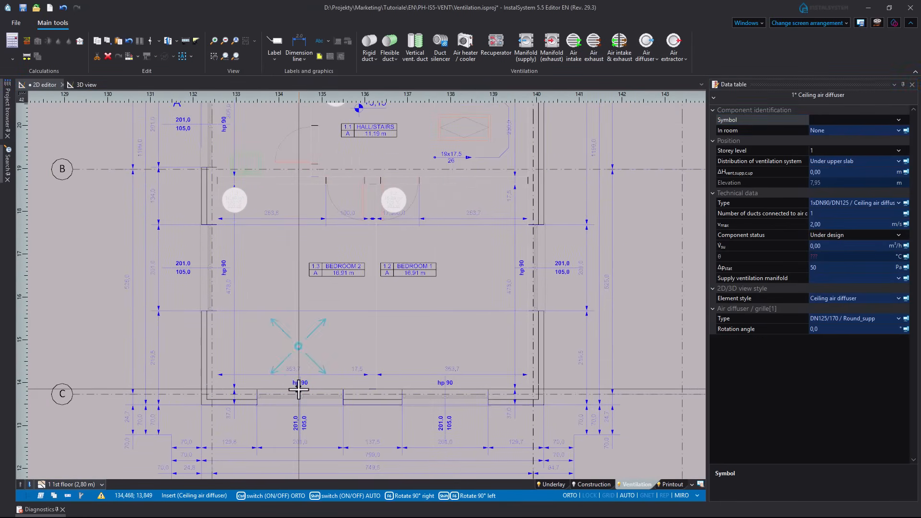
{"action": "left_click", "coordinate": [453, 383]}
- Insert a ceiling air diffuser in bedroom 1.6, in line with the window along axis A
{"action": "middle_click_drag", "start_coordinate": [377, 232], "coordinate": [397, 375]}
{"action": "middle_click_drag", "start_coordinate": [319, 284], "coordinate": [448, 340]}
{"action": "middle_click_drag", "start_coordinate": [525, 207], "coordinate": [449, 285]}
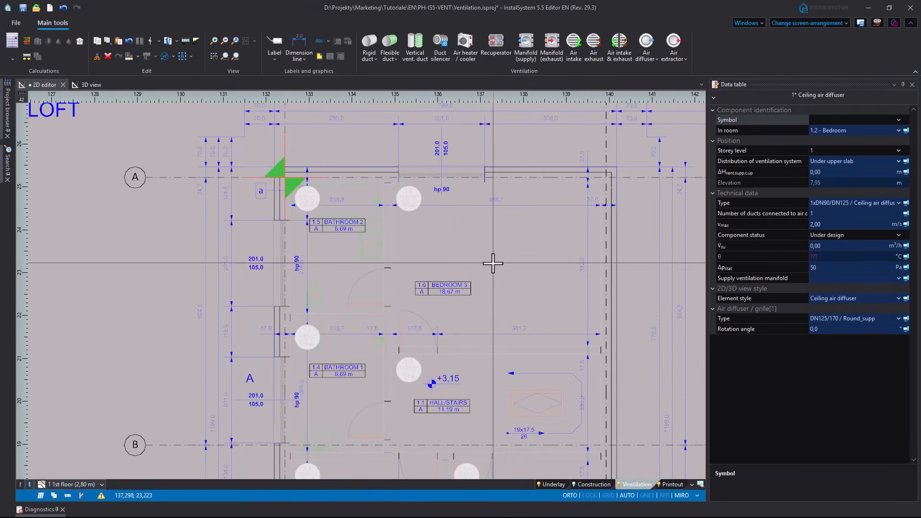
{"action": "middle_click_drag", "start_coordinate": [493, 264], "coordinate": [468, 289]}
{"action": "key", "text": "space"}
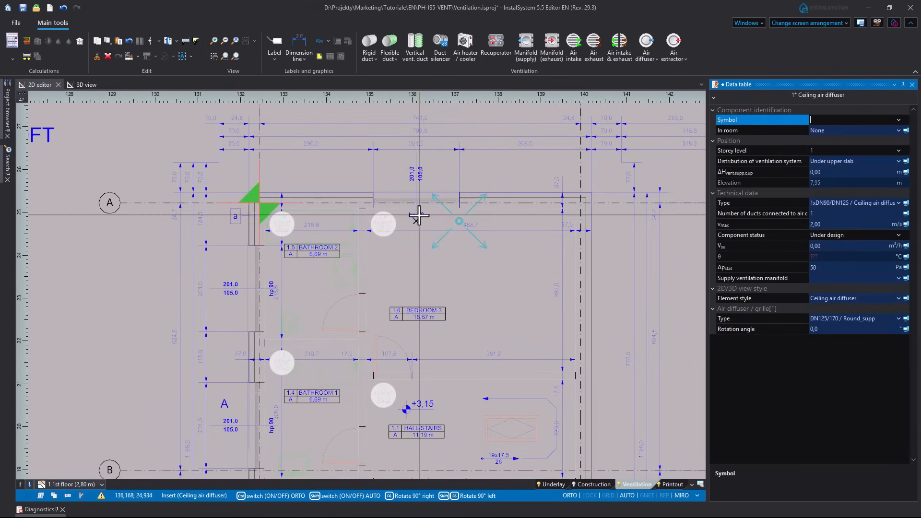
{"action": "left_click", "coordinate": [427, 211]}
{"action": "middle_click_drag", "start_coordinate": [383, 373], "coordinate": [432, 353]}
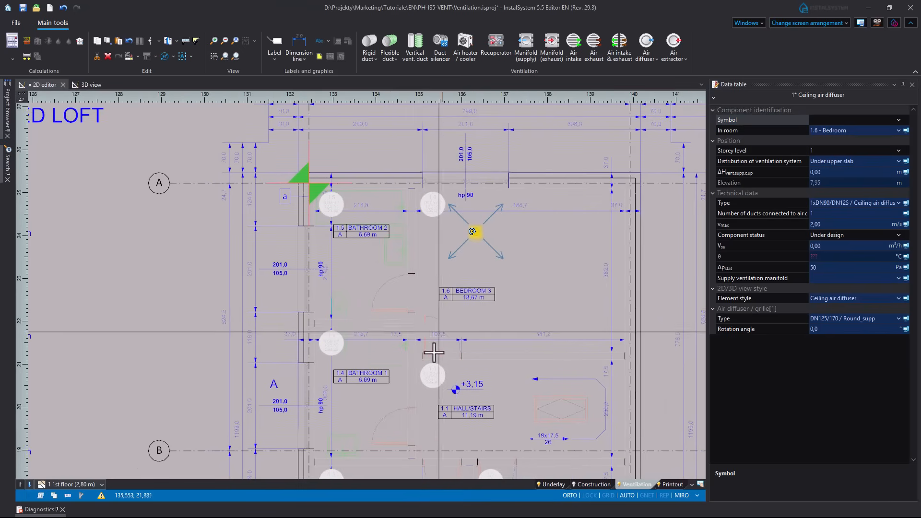
- Insert ceiling air extractors in bathrooms 1.5 and 1.4 on the 1st floor
{"action": "left_click", "coordinate": [676, 48]}
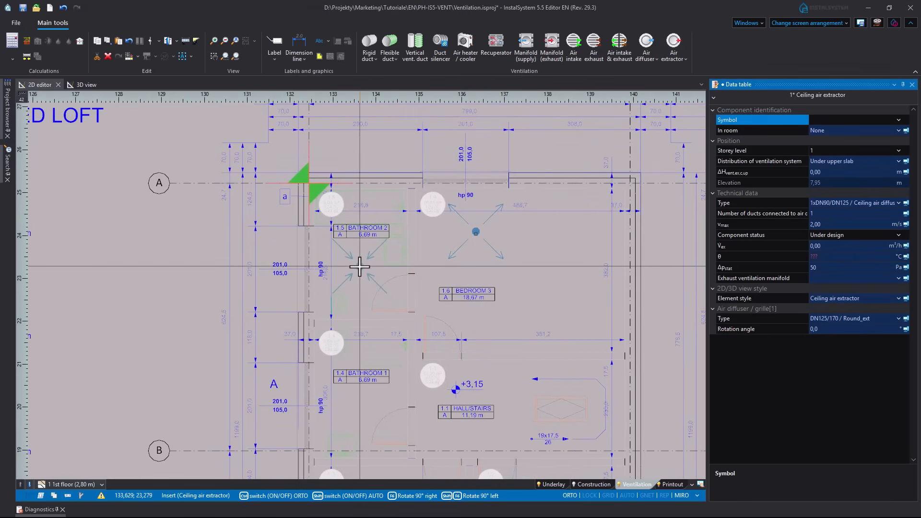
{"action": "left_click", "coordinate": [363, 266]}
{"action": "middle_click_drag", "start_coordinate": [417, 430], "coordinate": [438, 335]}
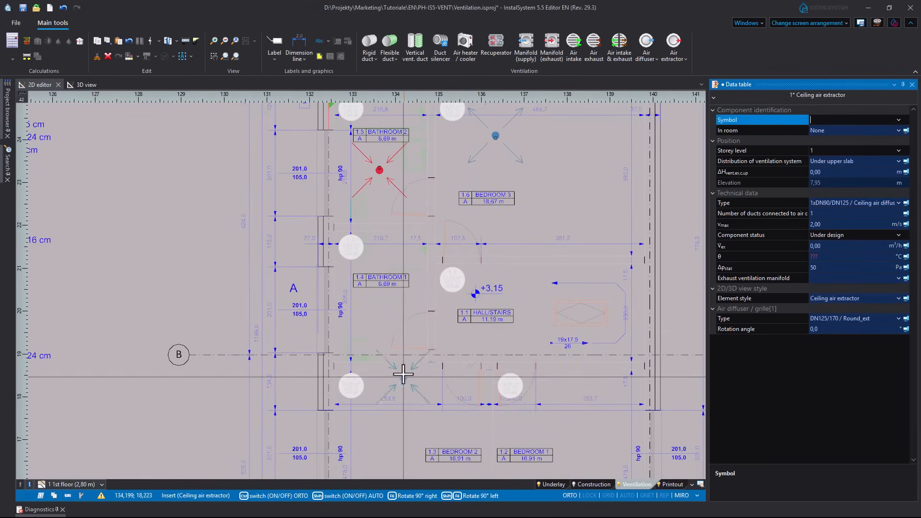
{"action": "left_click", "coordinate": [377, 305]}
- Insert a supply ventilation manifold beside the shaft in hall/stairs 1.1 and an exhaust ventilation manifold near it
{"action": "middle_click_drag", "start_coordinate": [456, 319], "coordinate": [398, 300]}
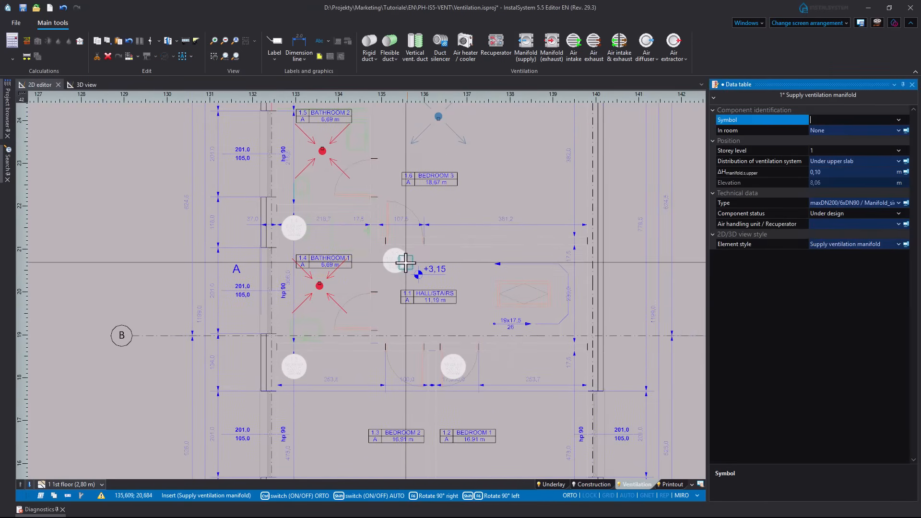
{"action": "left_click", "coordinate": [411, 260]}
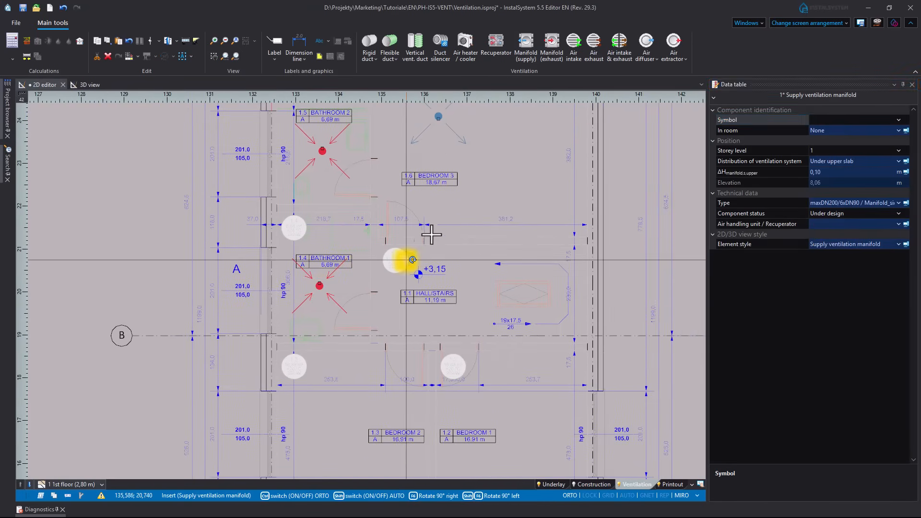
{"action": "left_click", "coordinate": [448, 289]}
- From the ground floor, check the connections of the ventilation system and show the diagnostics
{"action": "scroll", "coordinate": [504, 345], "scroll_direction": "down", "scroll_amount": 3}
{"action": "middle_click_drag", "start_coordinate": [567, 388], "coordinate": [475, 362]}
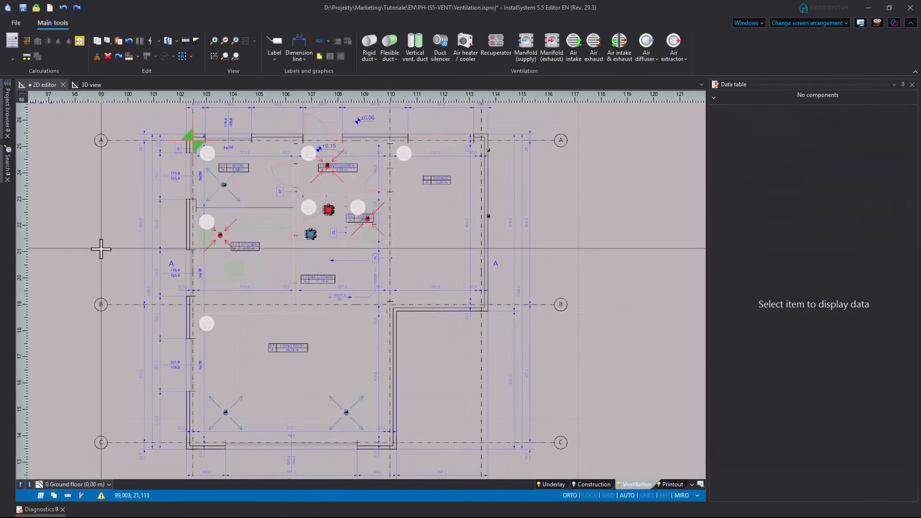
{"action": "left_click", "coordinate": [26, 58]}
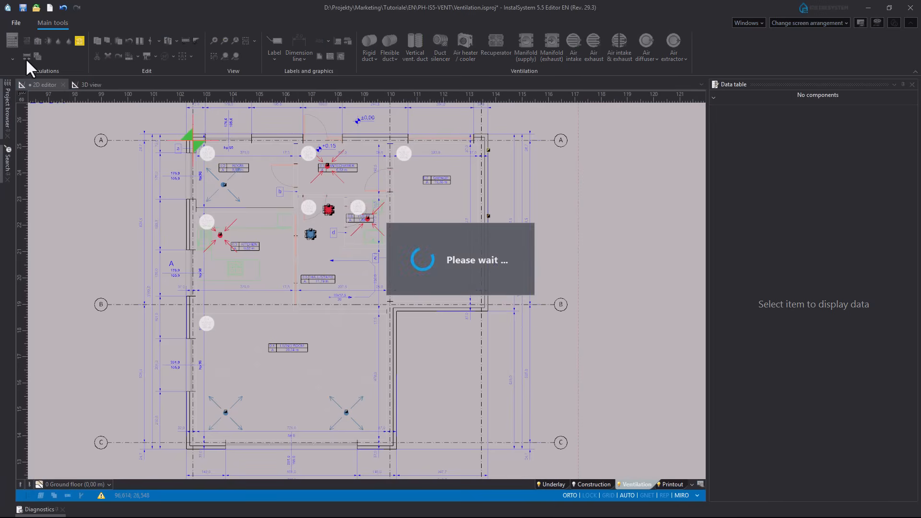
{"action": "left_click", "coordinate": [55, 510]}
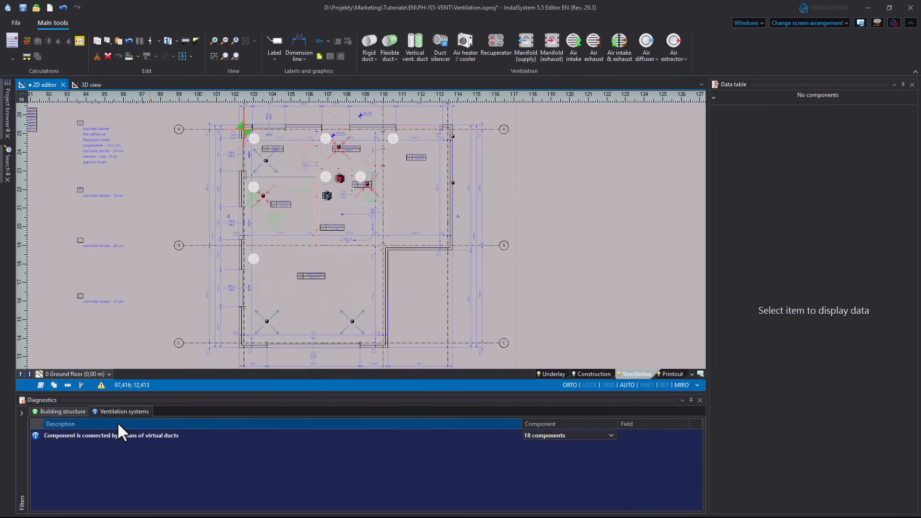
- Delete the air exhaust on the outer wall of garage 0.7 and check the ventilation connections again
{"action": "scroll", "coordinate": [470, 182], "scroll_direction": "up", "scroll_amount": 2}
{"action": "scroll", "coordinate": [427, 188], "scroll_direction": "up", "scroll_amount": 3}
{"action": "middle_click_drag", "start_coordinate": [423, 189], "coordinate": [424, 287]}
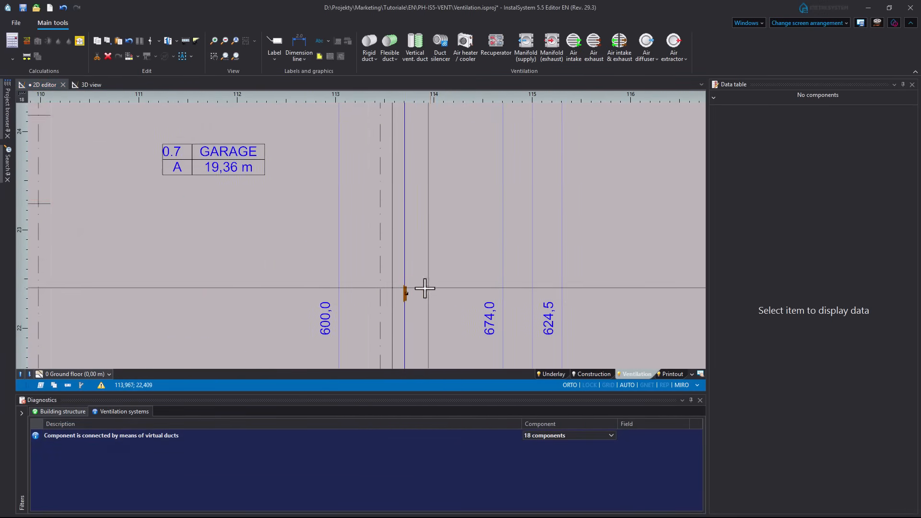
{"action": "scroll", "coordinate": [395, 290], "scroll_direction": "up", "scroll_amount": 2}
{"action": "left_click", "coordinate": [397, 299]}
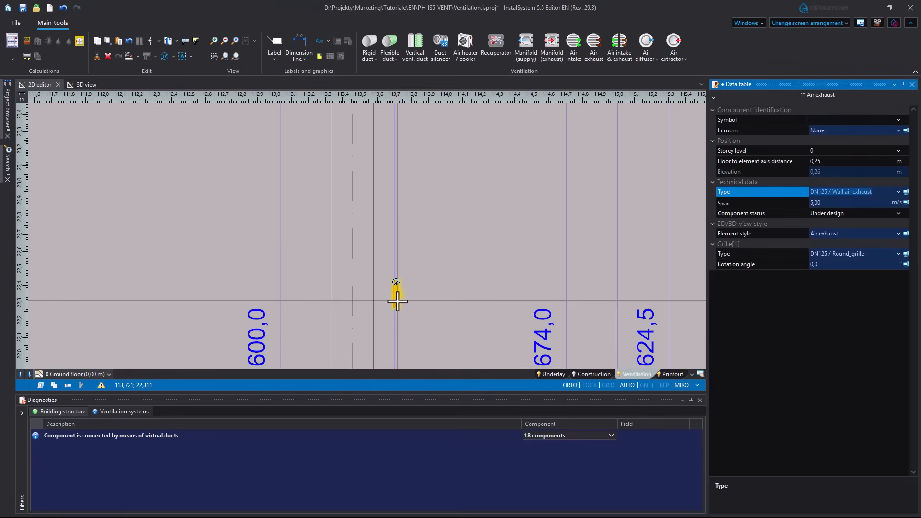
{"action": "left_click", "coordinate": [107, 55]}
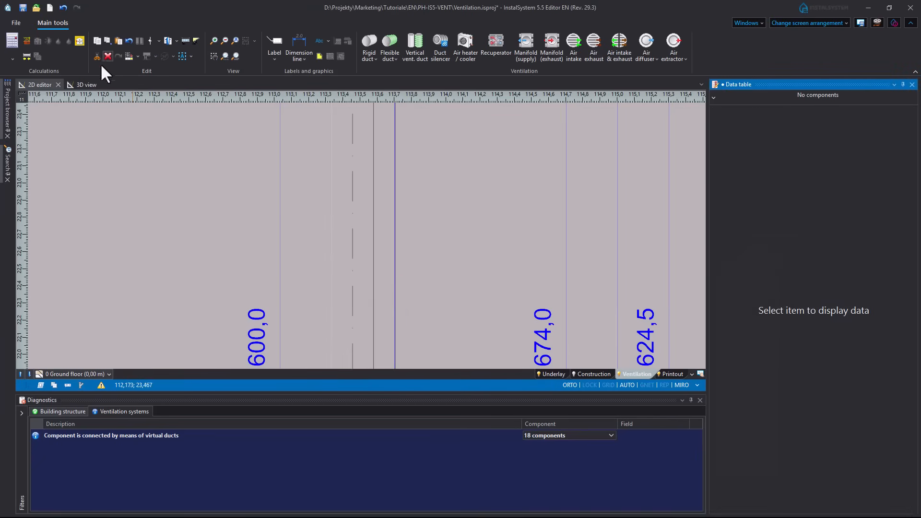
{"action": "left_click", "coordinate": [26, 57]}
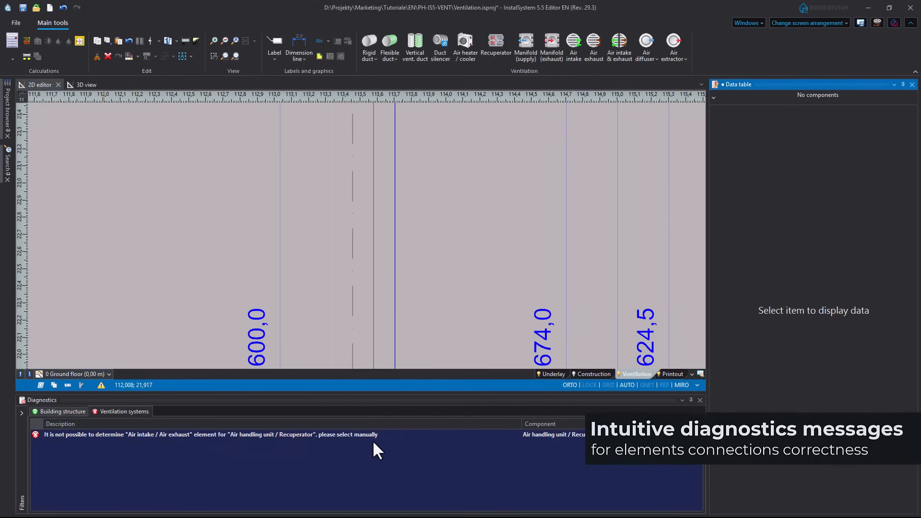
- Insert a new DN125 wall air exhaust aligned with the garage's outer wall and recheck the ventilation connections
{"action": "left_click", "coordinate": [593, 51]}
{"action": "key", "text": "shift"}
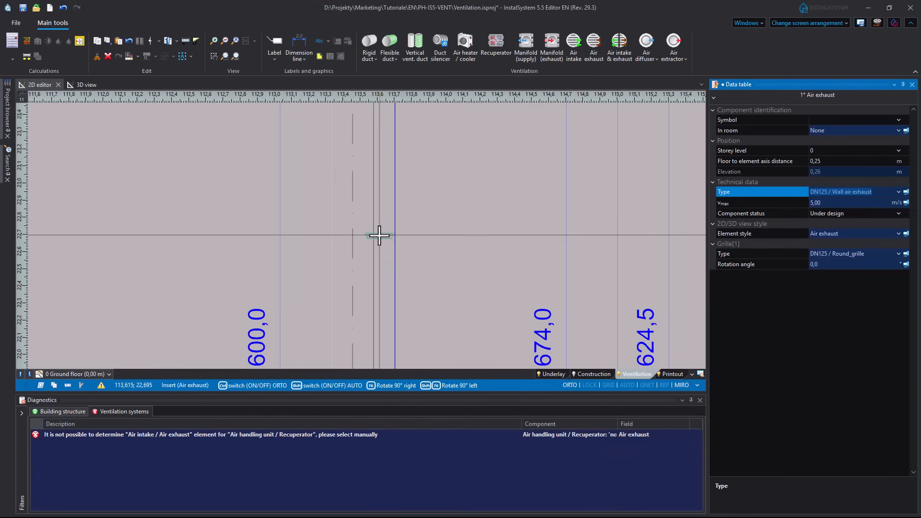
{"action": "left_click", "coordinate": [376, 235]}
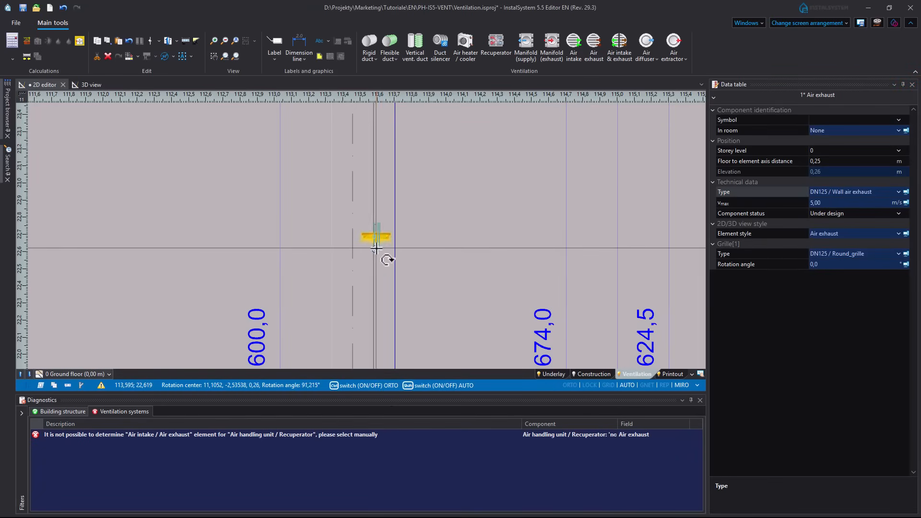
{"action": "left_click", "coordinate": [376, 248]}
{"action": "left_click", "coordinate": [26, 56]}
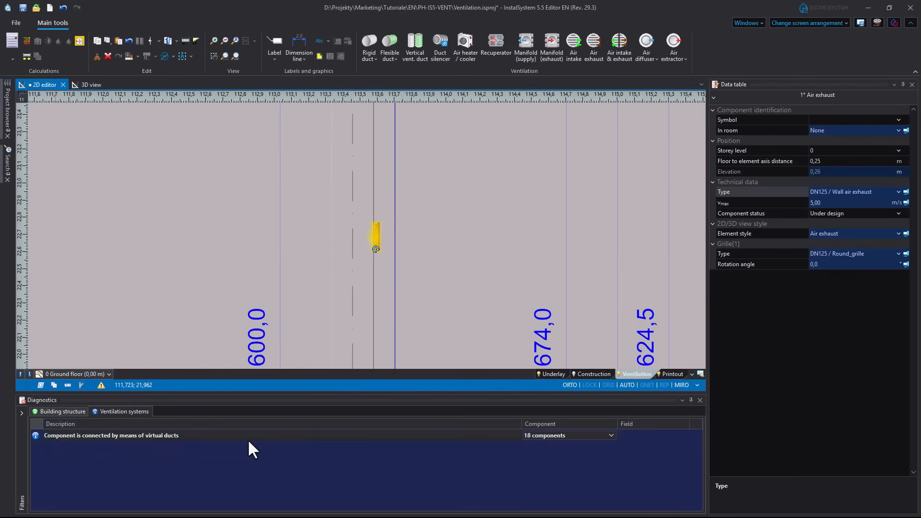
- Run the ventilation calculations from the 1st floor and select the unbalanced ventilation air flow entry in the diagnostics
{"action": "scroll", "coordinate": [551, 329], "scroll_direction": "down", "scroll_amount": 6}
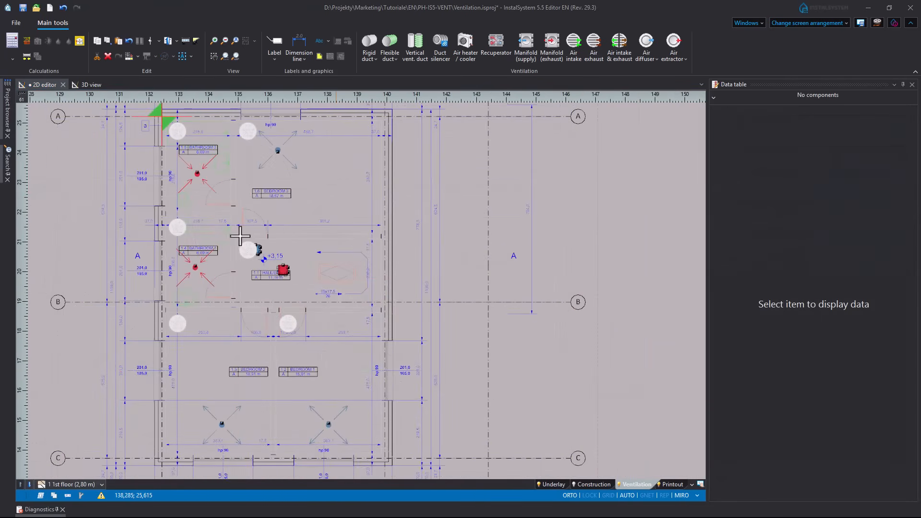
{"action": "left_click", "coordinate": [78, 42]}
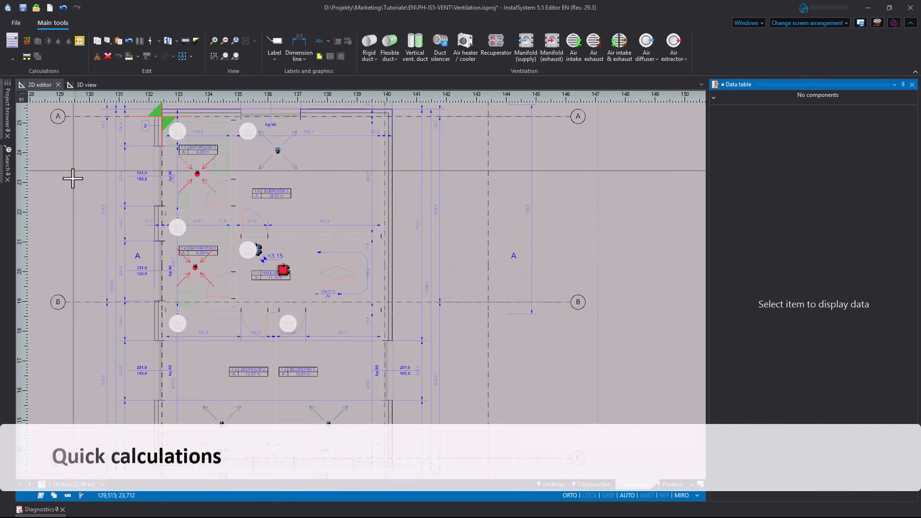
{"action": "left_click", "coordinate": [57, 510]}
{"action": "left_click_drag", "start_coordinate": [355, 450], "coordinate": [372, 331]}
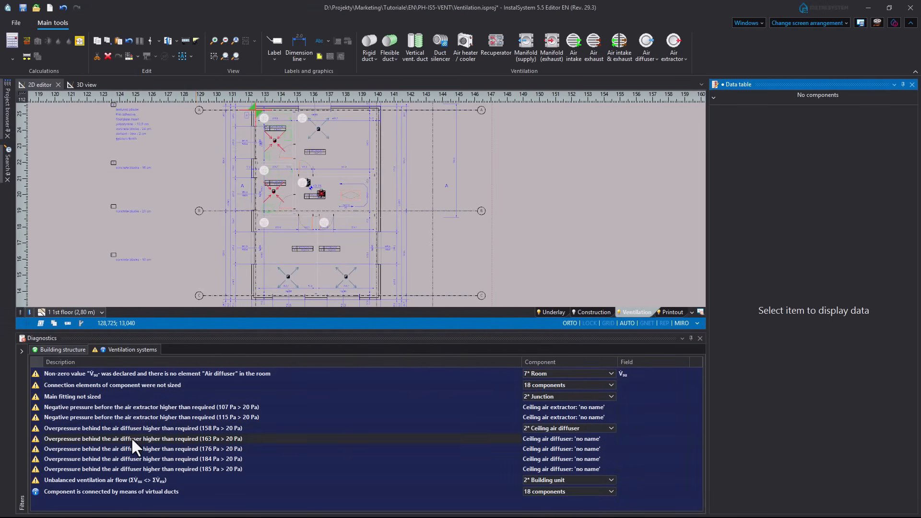
{"action": "left_click", "coordinate": [117, 481]}
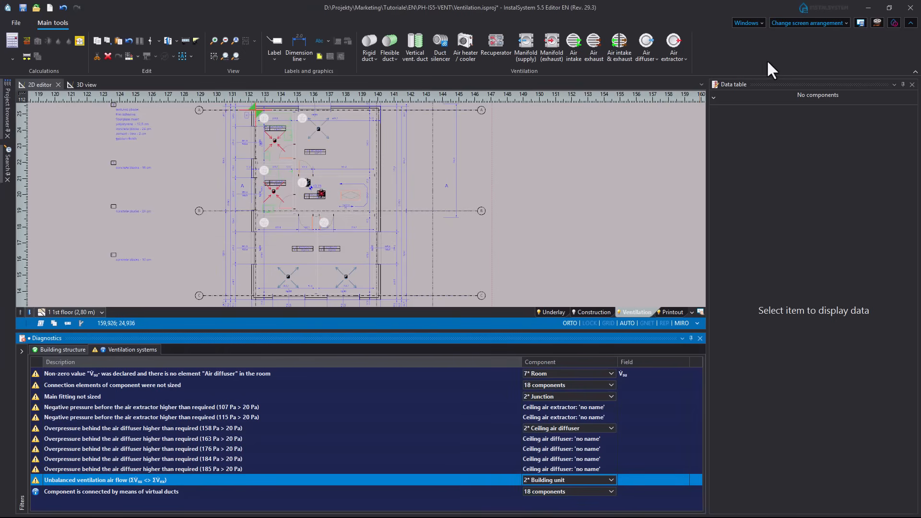
- Change the screen arrangement to Results, collapse the diagnostics and open the Room list - Ventilation report
{"action": "left_click", "coordinate": [805, 23]}
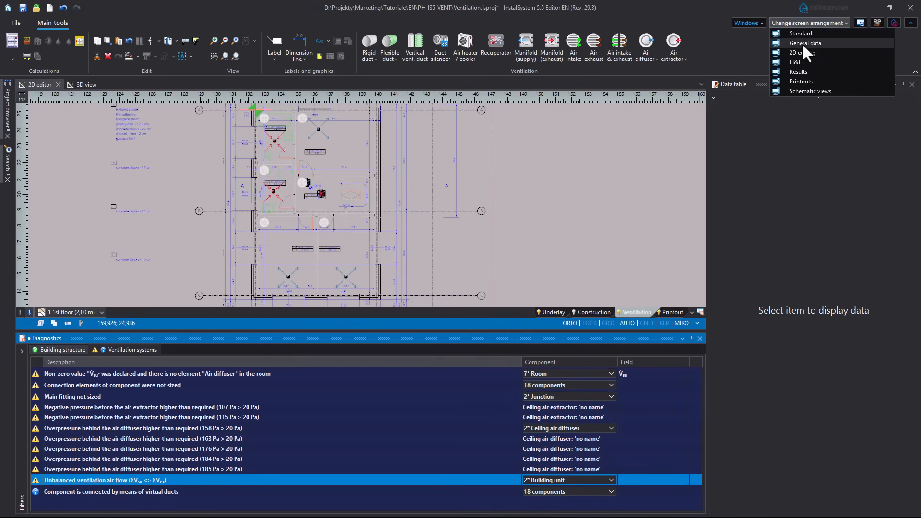
{"action": "left_click", "coordinate": [799, 72]}
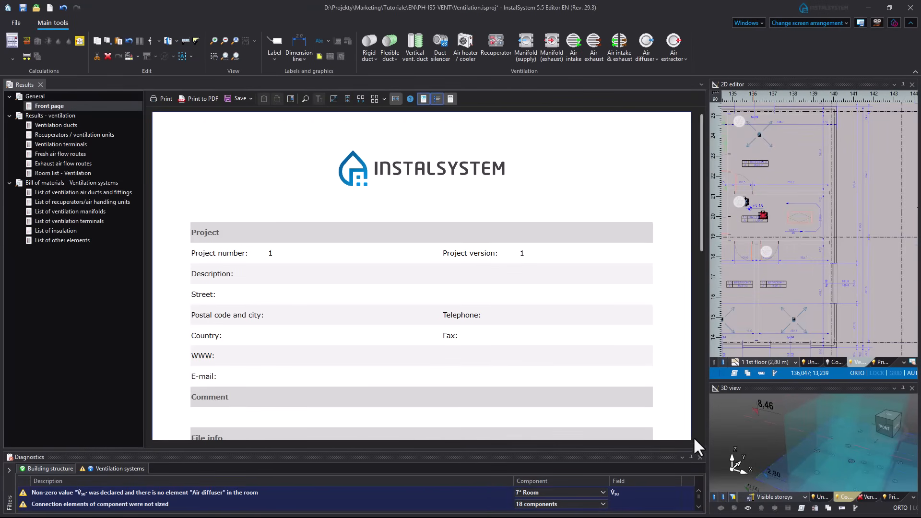
{"action": "left_click", "coordinate": [691, 457]}
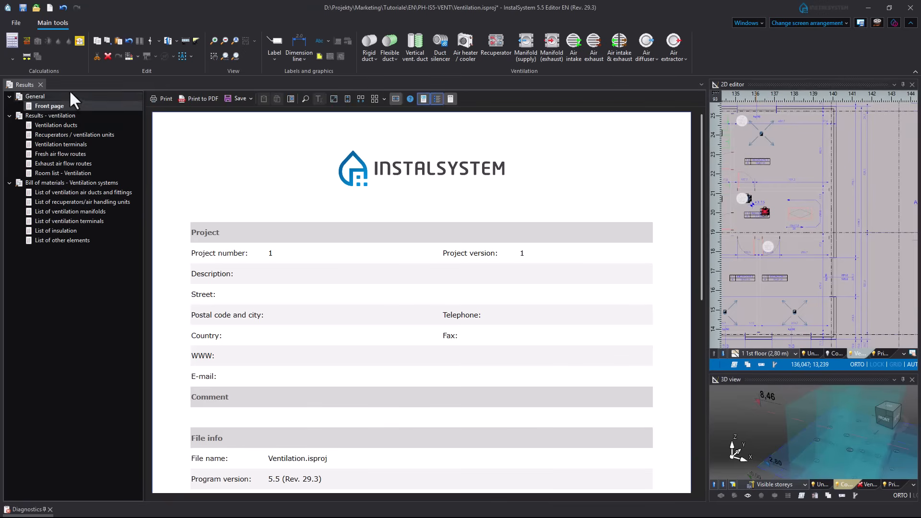
{"action": "left_click", "coordinate": [61, 172]}
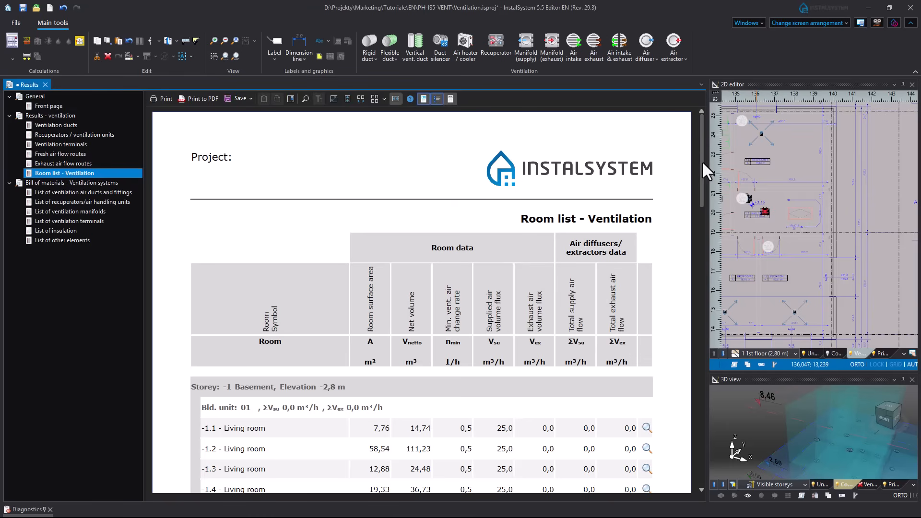
- Locate basement rooms -1.1 to -1.4 in the 2D and 3D views from their rows in the room list
{"action": "left_click_drag", "start_coordinate": [702, 160], "coordinate": [701, 181]}
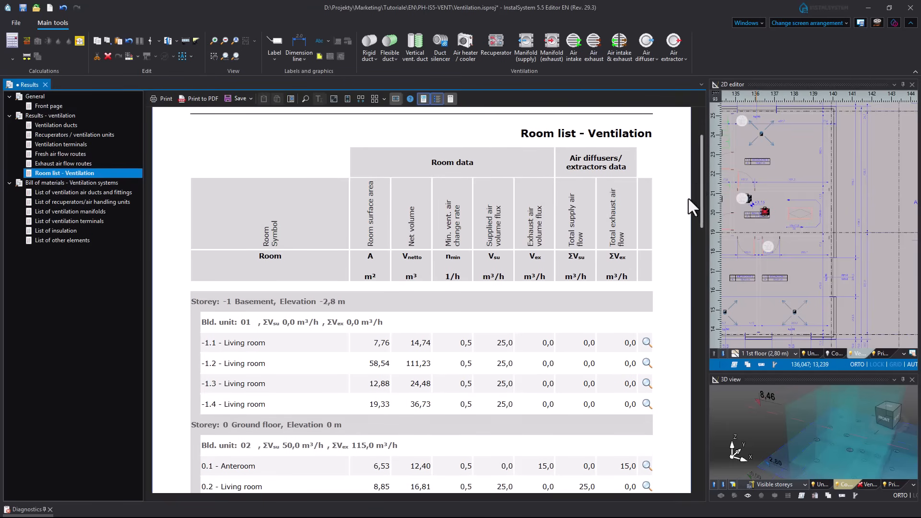
{"action": "left_click", "coordinate": [647, 342]}
{"action": "left_click", "coordinate": [646, 363]}
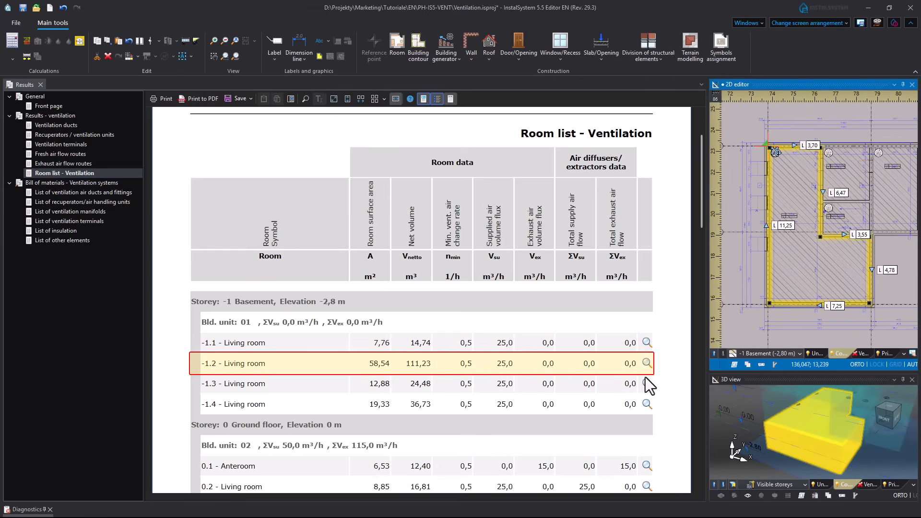
{"action": "left_click", "coordinate": [647, 384]}
{"action": "left_click", "coordinate": [646, 404]}
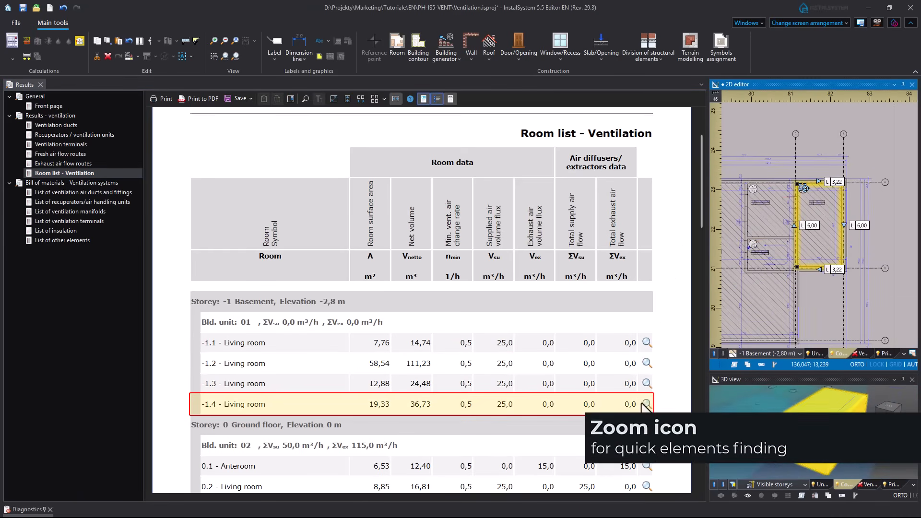
- Locate anteroom 0.1 from the room list and examine the supply and exhaust air flows of the ground and 1st floors
{"action": "scroll", "coordinate": [447, 347], "scroll_direction": "down", "scroll_amount": 5}
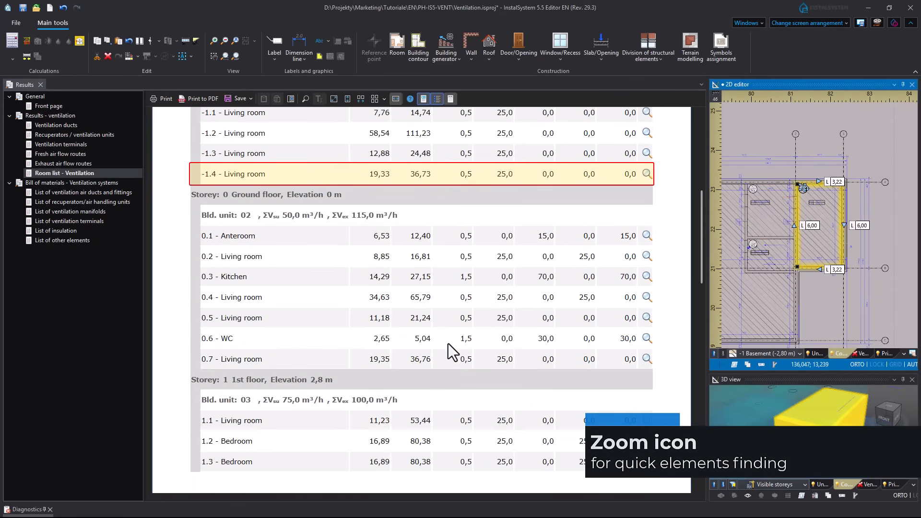
{"action": "left_click", "coordinate": [647, 235]}
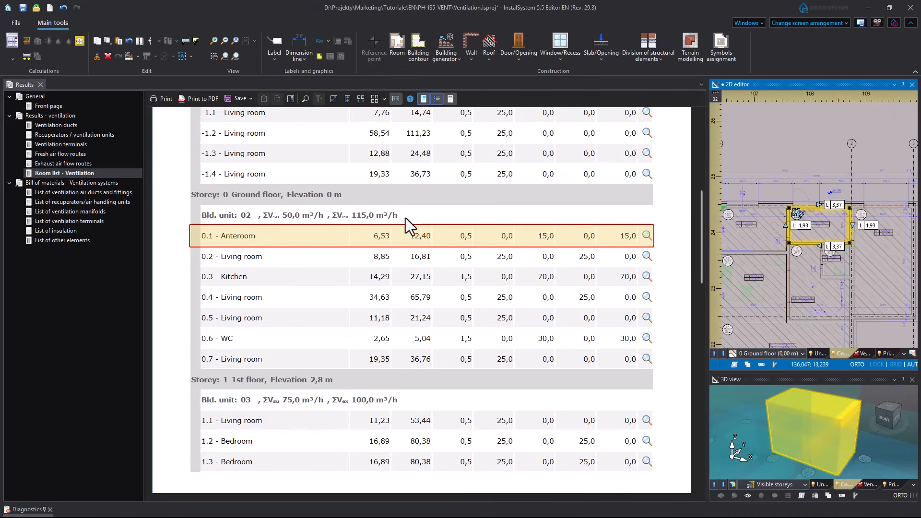
{"action": "scroll", "coordinate": [600, 253], "scroll_direction": "down", "scroll_amount": 3}
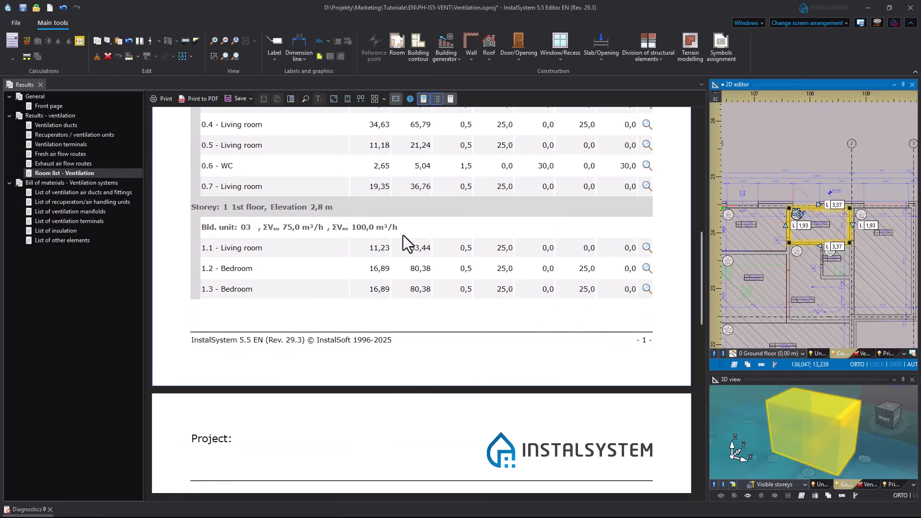
- Change the screen arrangement to 2D editing and set the supplied air volume flux of ground-floor living room 0.4 to 90 m³/h
{"action": "scroll", "coordinate": [463, 250], "scroll_direction": "up", "scroll_amount": 9}
{"action": "left_click", "coordinate": [797, 23]}
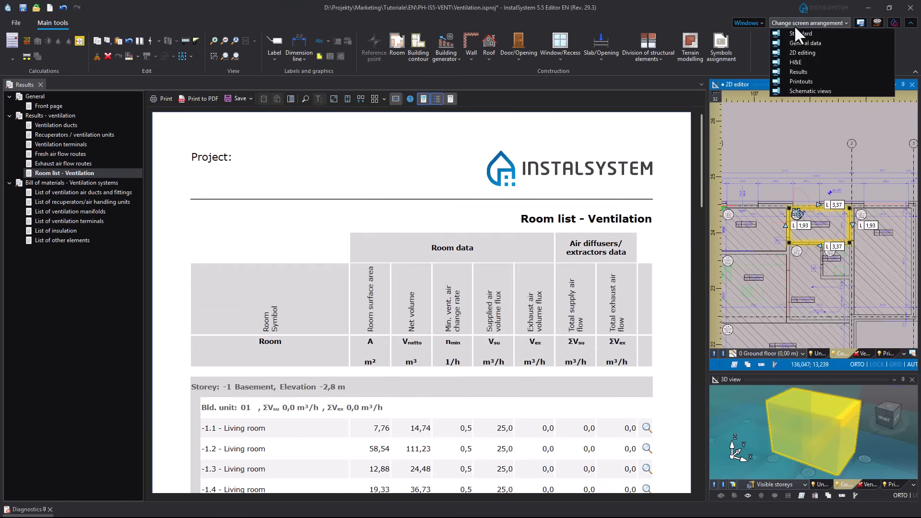
{"action": "left_click", "coordinate": [799, 51]}
{"action": "scroll", "coordinate": [559, 274], "scroll_direction": "down", "scroll_amount": 4}
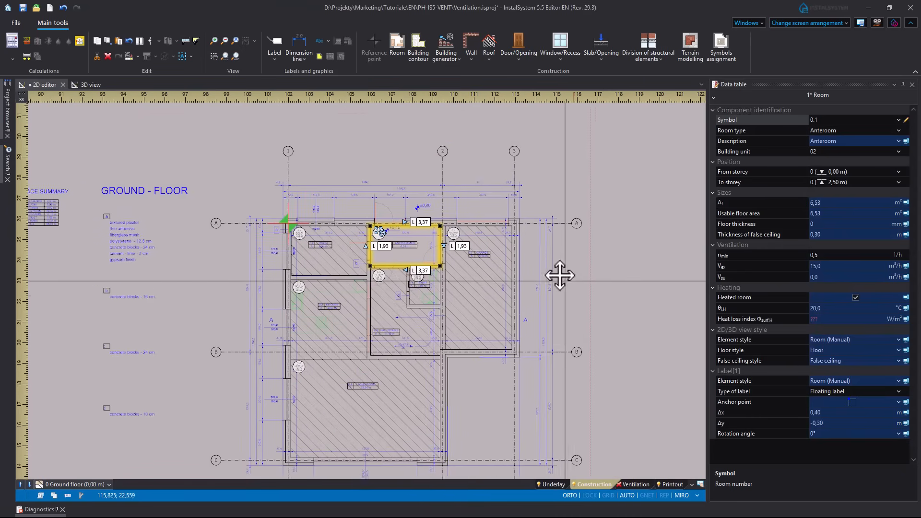
{"action": "left_click", "coordinate": [636, 484]}
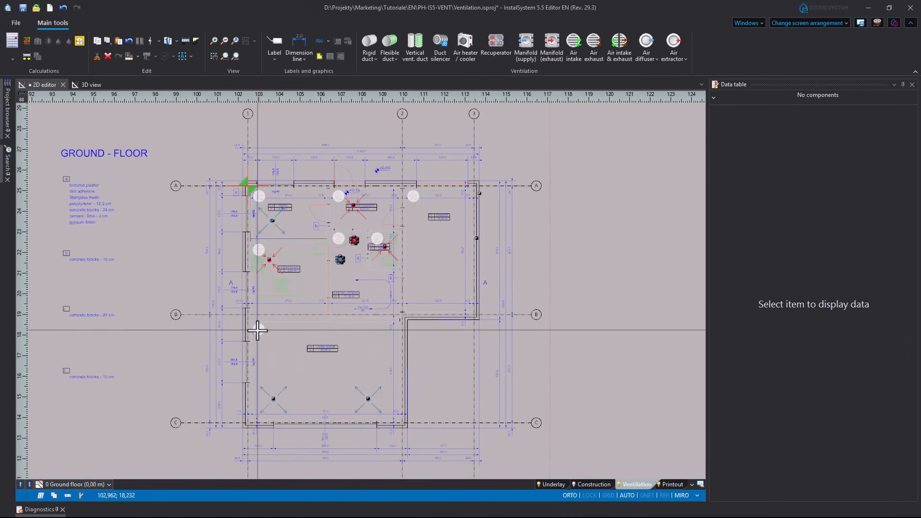
{"action": "left_click", "coordinate": [593, 485]}
{"action": "left_click", "coordinate": [258, 328]}
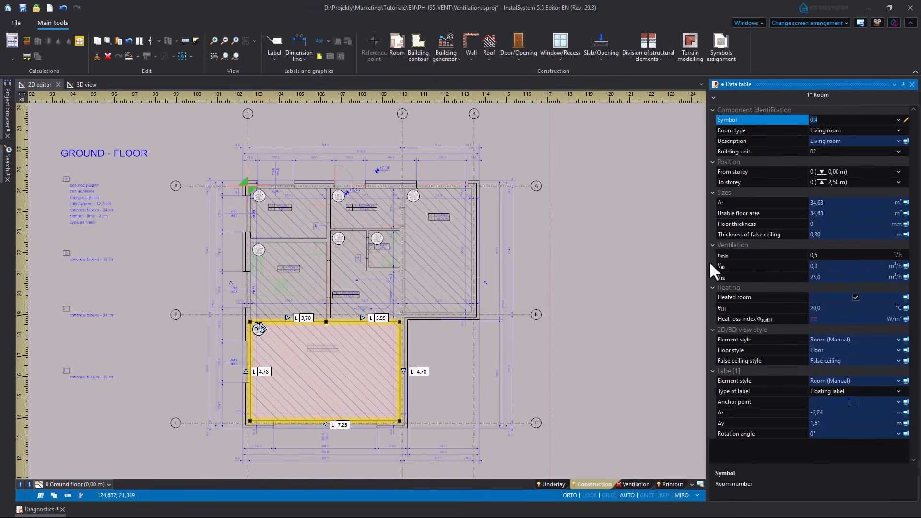
{"action": "left_click", "coordinate": [811, 276]}
{"action": "type", "text": "90"}
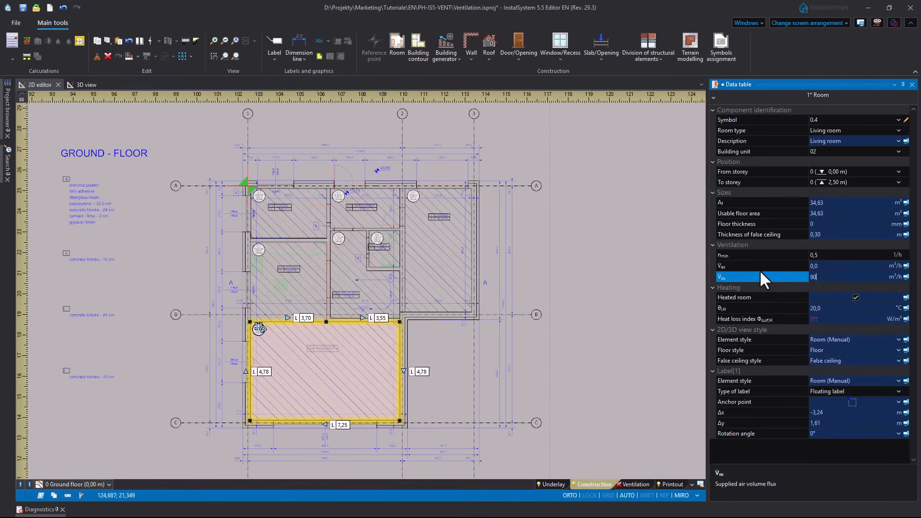
{"action": "key", "text": "Return"}
- Set the supplied air volume flux of bedroom 1.6 on the 1st floor to 40 m³/h
{"action": "left_click", "coordinate": [85, 485]}
{"action": "left_click", "coordinate": [61, 442]}
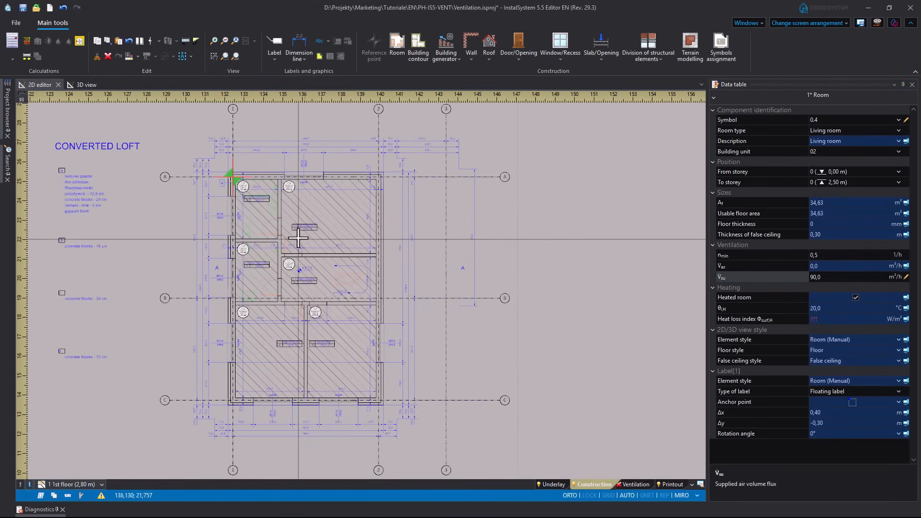
{"action": "left_click", "coordinate": [274, 200]}
{"action": "left_click", "coordinate": [826, 277]}
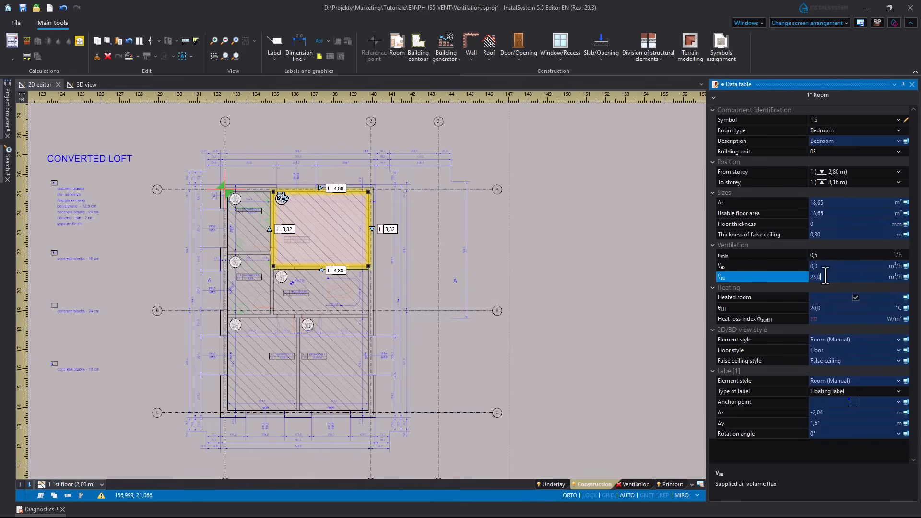
{"action": "key", "text": "Return"}
- Set the supplied air volume flux of the two adjoining 16,89 m² bedrooms on the 1st floor to 30 m³/h
{"action": "left_click", "coordinate": [308, 324]}
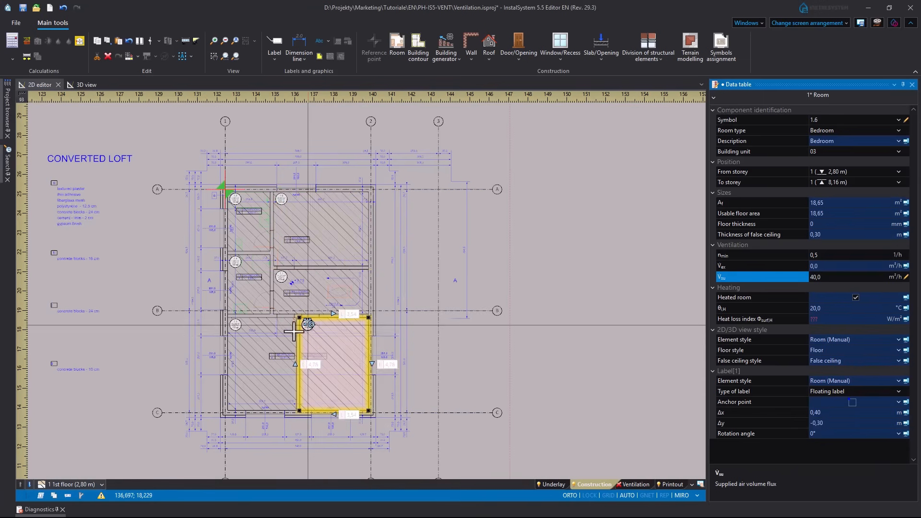
{"action": "left_click", "coordinate": [234, 326], "text": "ctrl"}
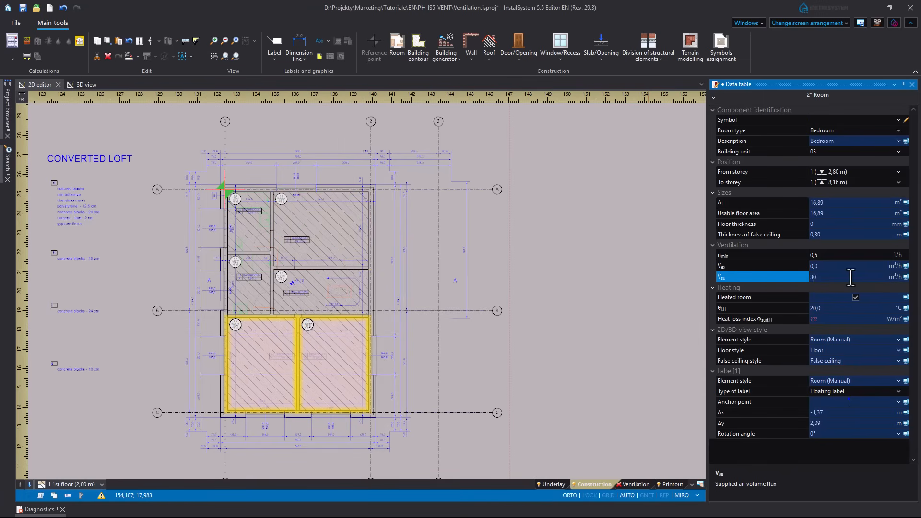
{"action": "key", "text": "Return"}
{"action": "key", "text": "Escape"}
- Recalculate the ventilation systems and change the screen arrangement to Results
{"action": "left_click", "coordinate": [80, 41]}
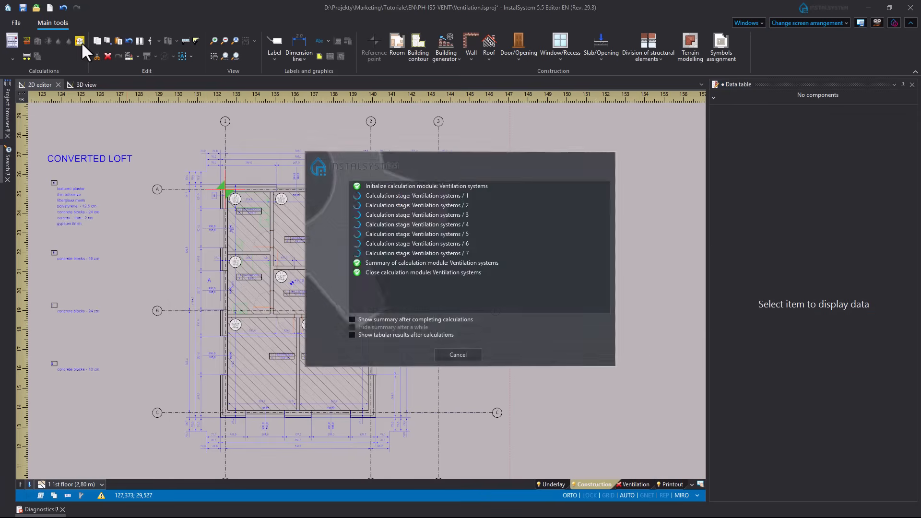
{"action": "left_click", "coordinate": [822, 19]}
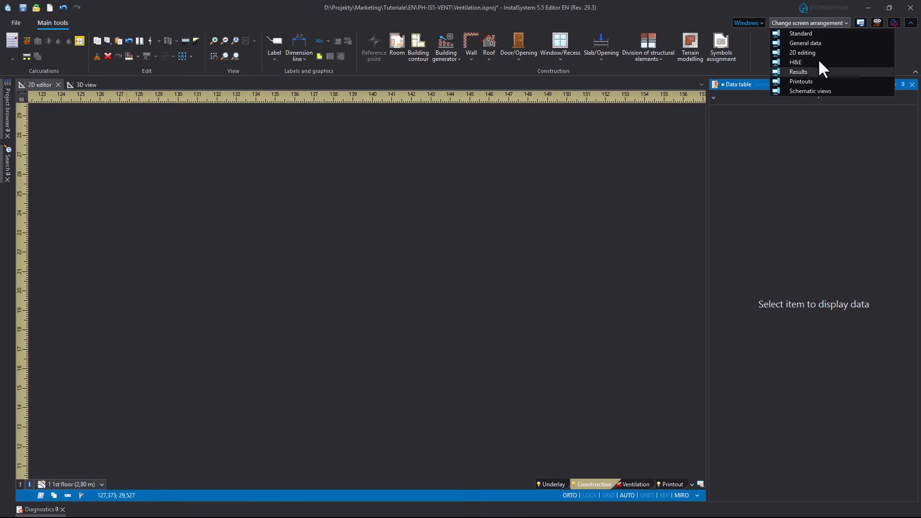
{"action": "left_click", "coordinate": [817, 71]}
- Compare the supply and exhaust totals of the ground and 1st floors in the room list, and view the Recuperators / ventilation units report
{"action": "scroll", "coordinate": [623, 230], "scroll_direction": "down", "scroll_amount": 7}
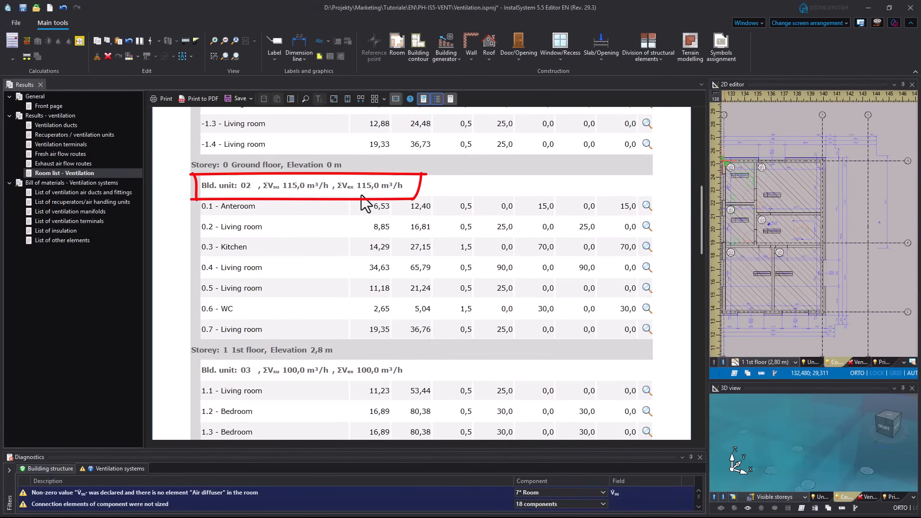
{"action": "scroll", "coordinate": [534, 199], "scroll_direction": "down", "scroll_amount": 3}
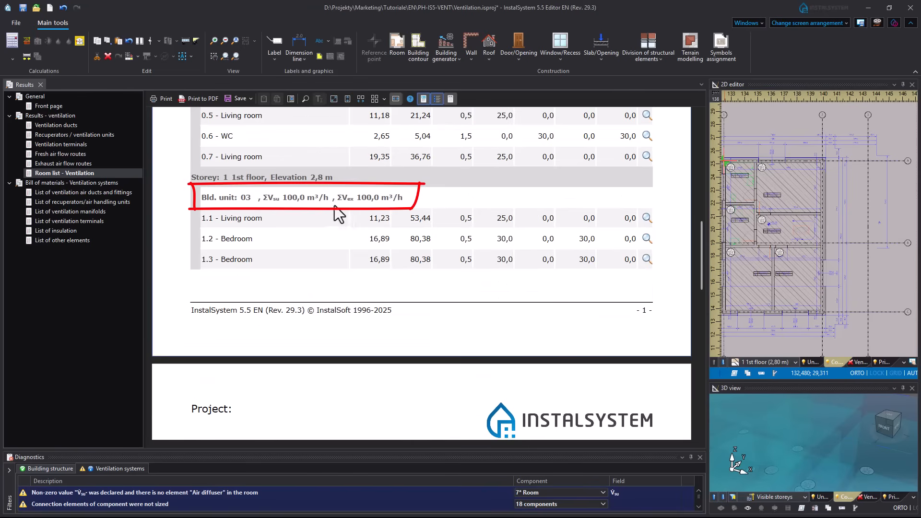
{"action": "scroll", "coordinate": [395, 209], "scroll_direction": "up", "scroll_amount": 7}
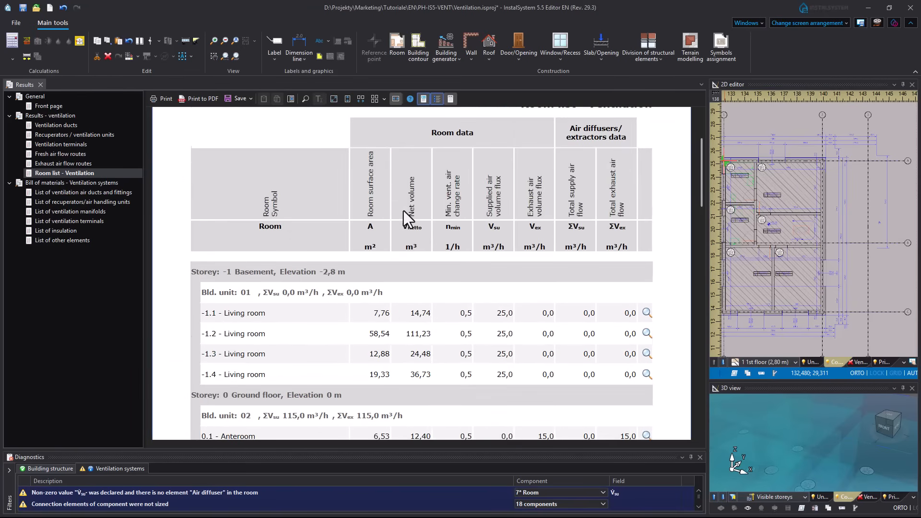
{"action": "scroll", "coordinate": [404, 220], "scroll_direction": "up", "scroll_amount": 2}
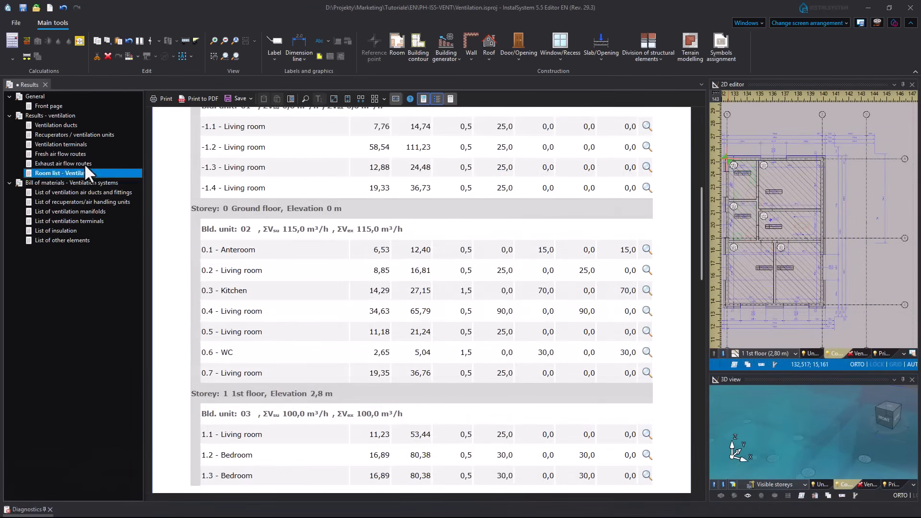
{"action": "left_click", "coordinate": [76, 134]}
{"action": "scroll", "coordinate": [515, 228], "scroll_direction": "up", "scroll_amount": 5}
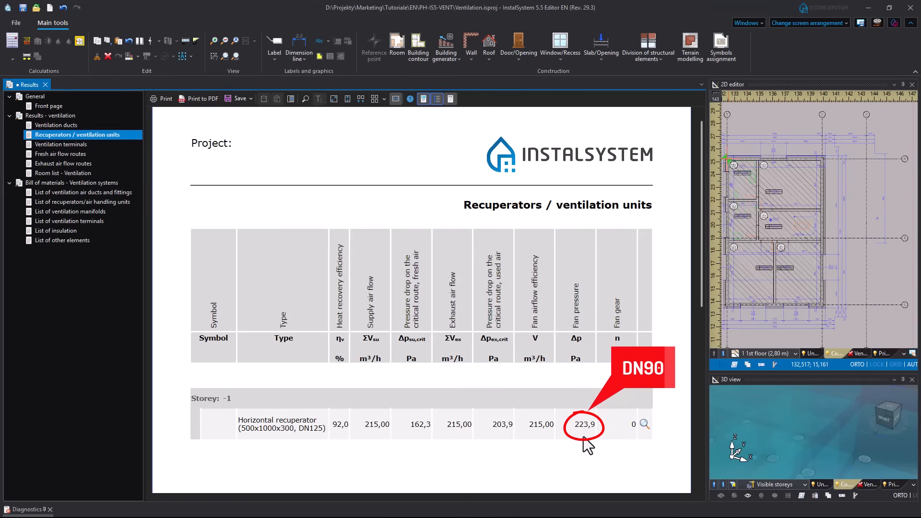
- In the General data's Types and default data, set the flexible duct between ventilation manifold and diffuser/extractor to 75 x 7,0 / Flex_round_plast
{"action": "left_click", "coordinate": [820, 24]}
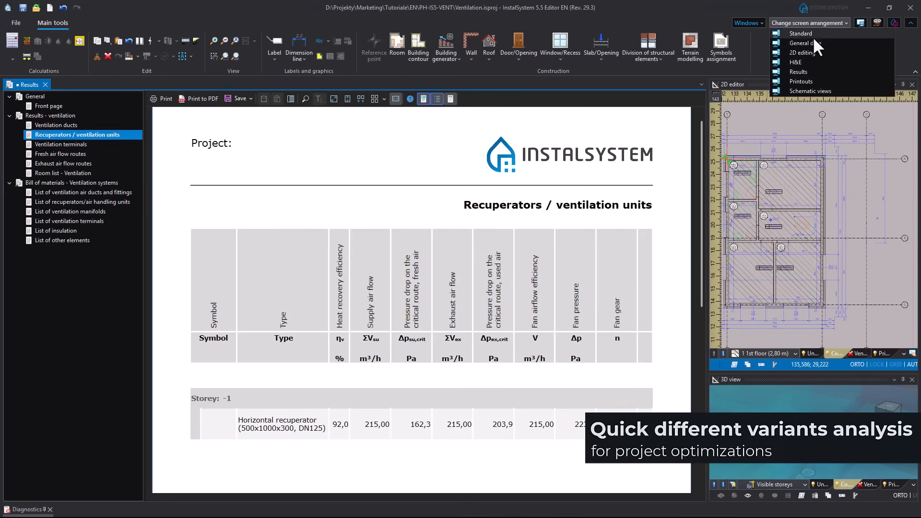
{"action": "left_click", "coordinate": [814, 43]}
{"action": "left_click", "coordinate": [58, 231]}
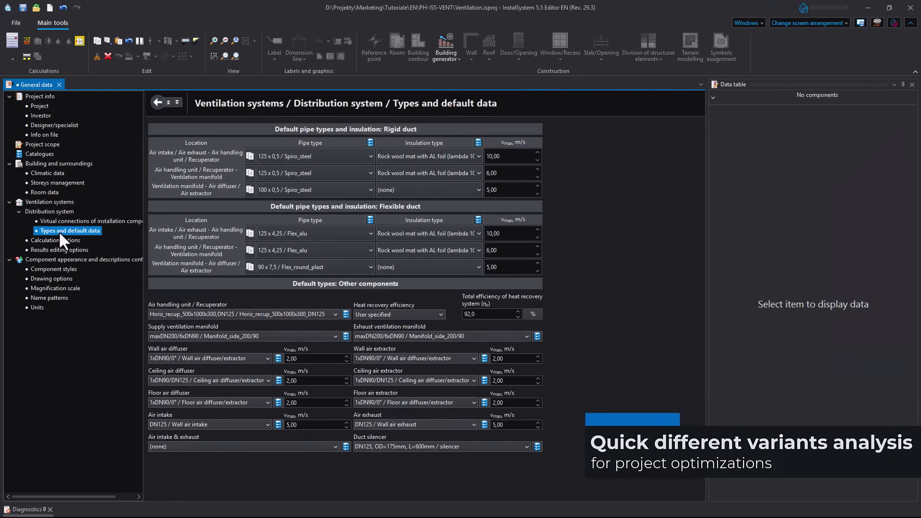
{"action": "left_click", "coordinate": [370, 267]}
{"action": "left_click", "coordinate": [300, 328]}
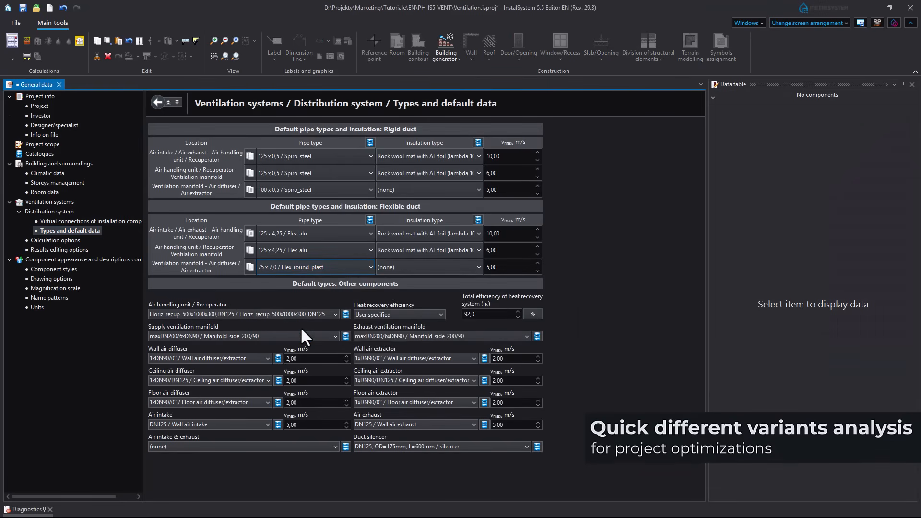
- Set the default ceiling air diffuser and ceiling air extractor types to 2xDN75/DN125
{"action": "left_click", "coordinate": [268, 380]}
{"action": "left_click", "coordinate": [204, 311]}
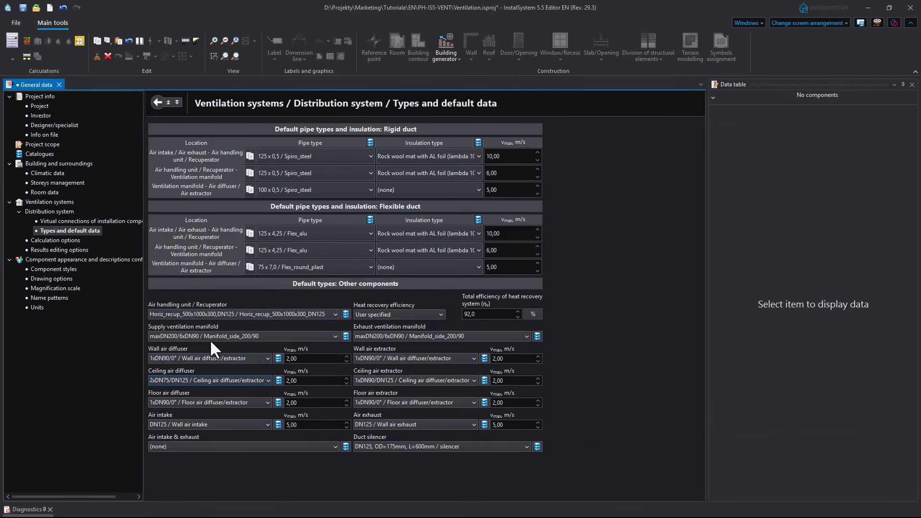
{"action": "left_click", "coordinate": [469, 382]}
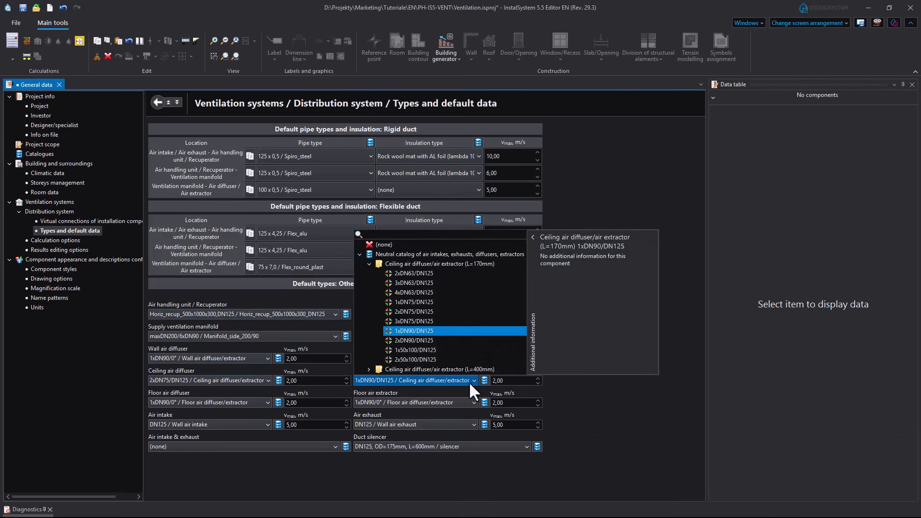
{"action": "left_click", "coordinate": [404, 312]}
- Set the default supply and exhaust ventilation manifolds to the side-connection type maxDN200/6xDN75
{"action": "left_click", "coordinate": [336, 336]}
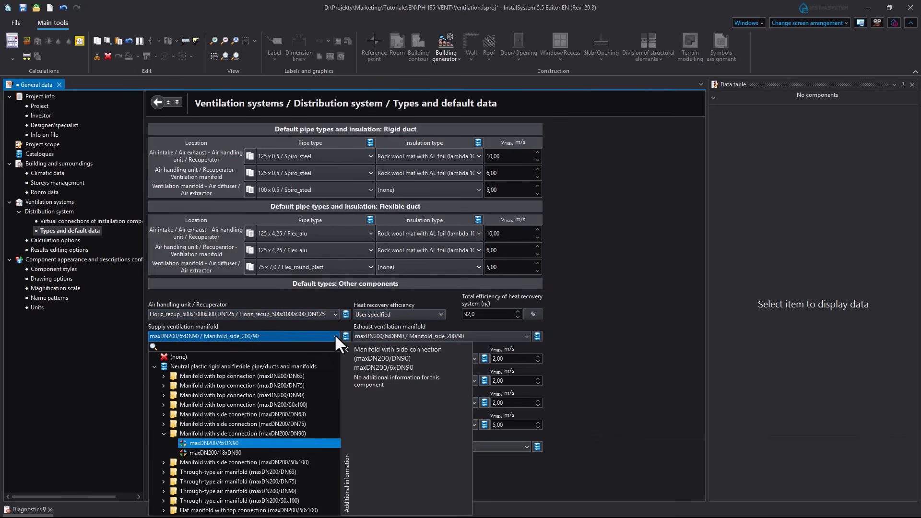
{"action": "left_click", "coordinate": [164, 424]}
{"action": "left_click", "coordinate": [221, 229]}
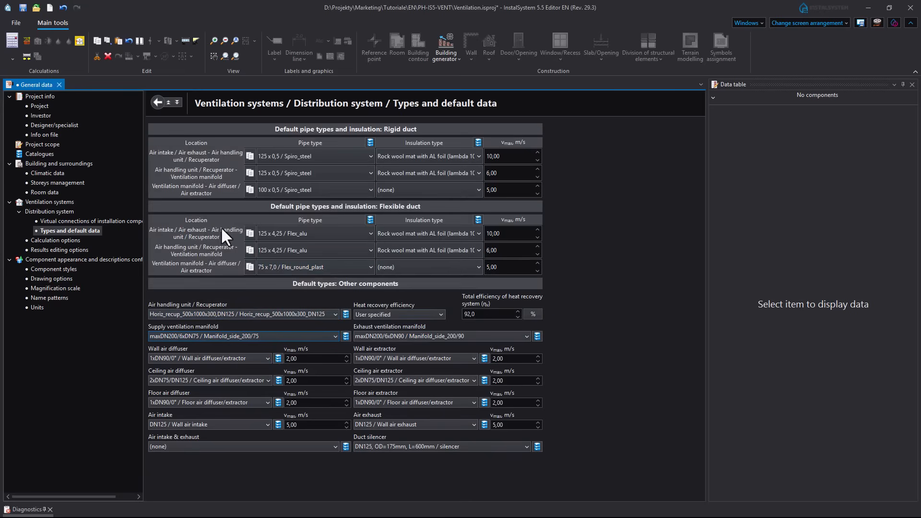
{"action": "left_click", "coordinate": [379, 335]}
{"action": "left_click", "coordinate": [378, 428]}
{"action": "left_click", "coordinate": [417, 232]}
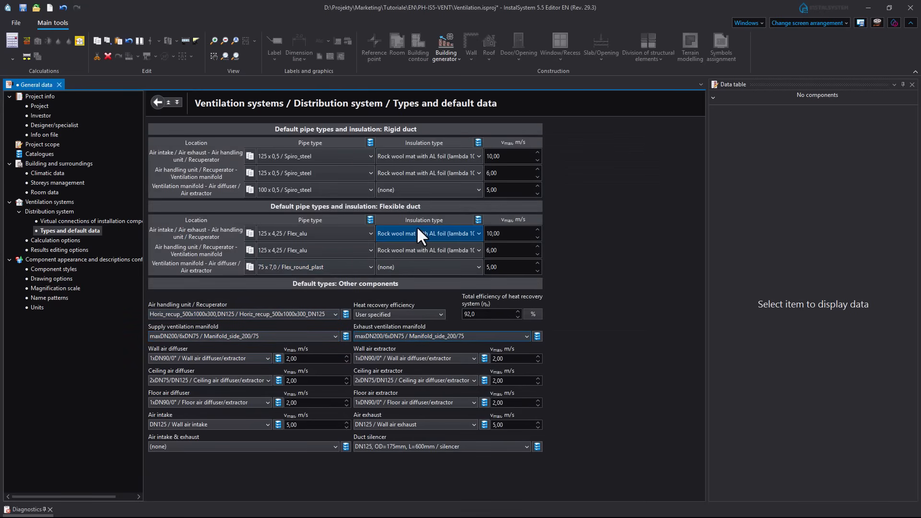
- Change the screen arrangement to Results, recalculate the ventilation systems and review the recuperator's fan pressure
{"action": "left_click", "coordinate": [791, 22]}
{"action": "left_click", "coordinate": [796, 71]}
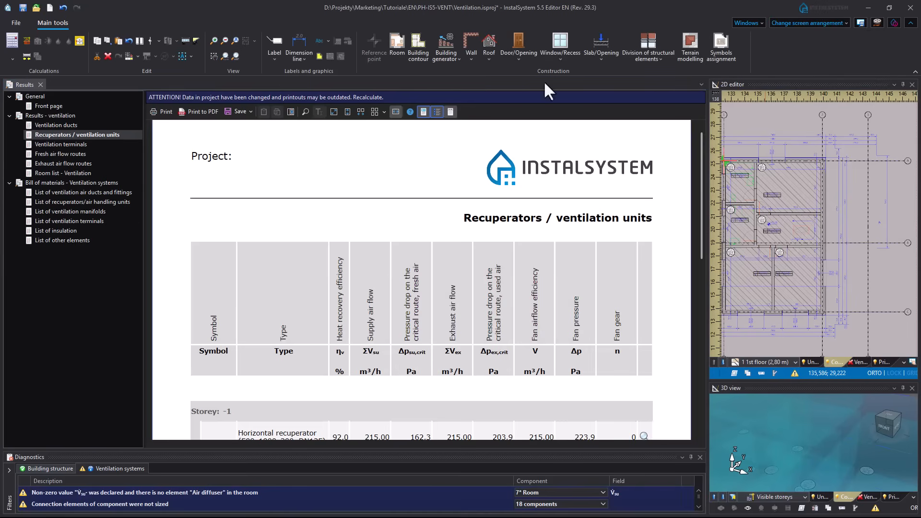
{"action": "left_click", "coordinate": [79, 41]}
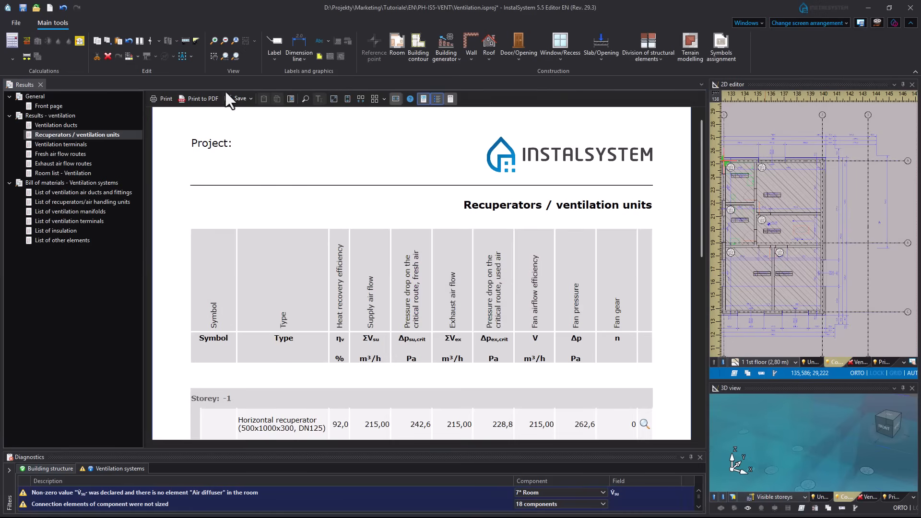
{"action": "scroll", "coordinate": [554, 210], "scroll_direction": "down", "scroll_amount": 1}
{"action": "scroll", "coordinate": [561, 209], "scroll_direction": "down", "scroll_amount": 1}
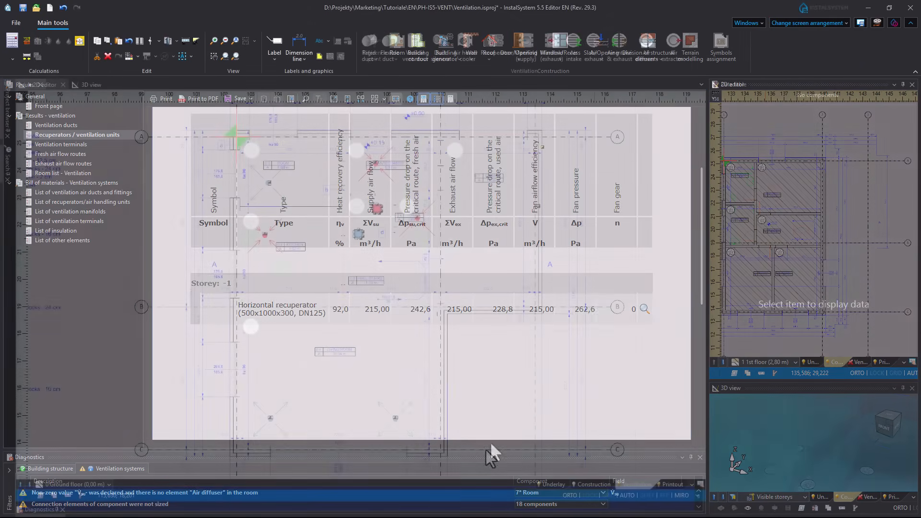
- Examine the air diffusers, extractors and manifolds across the ground floor plan, from living room 0.4 to the kitchen and hall
{"action": "scroll", "coordinate": [456, 444], "scroll_direction": "up", "scroll_amount": 5}
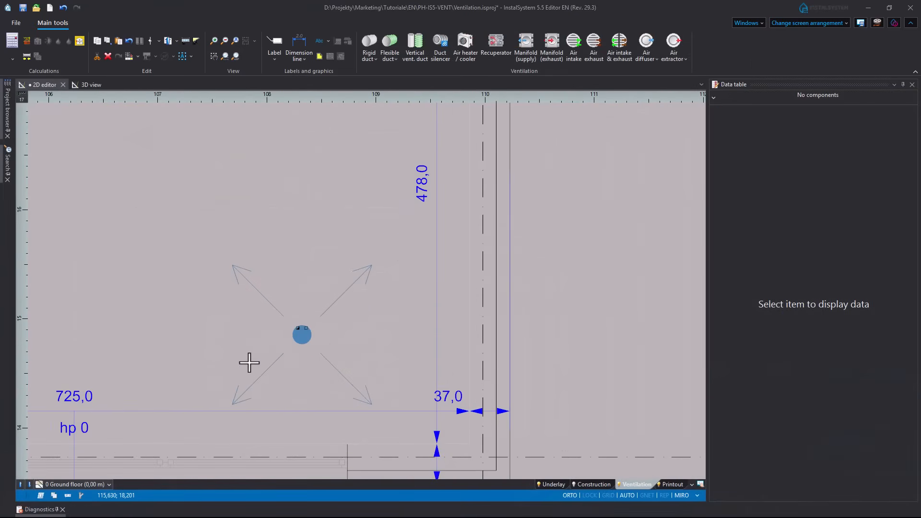
{"action": "middle_click_drag", "start_coordinate": [255, 363], "coordinate": [335, 358]}
{"action": "middle_click_drag", "start_coordinate": [223, 363], "coordinate": [343, 349]}
{"action": "scroll", "coordinate": [341, 347], "scroll_direction": "down", "scroll_amount": 3}
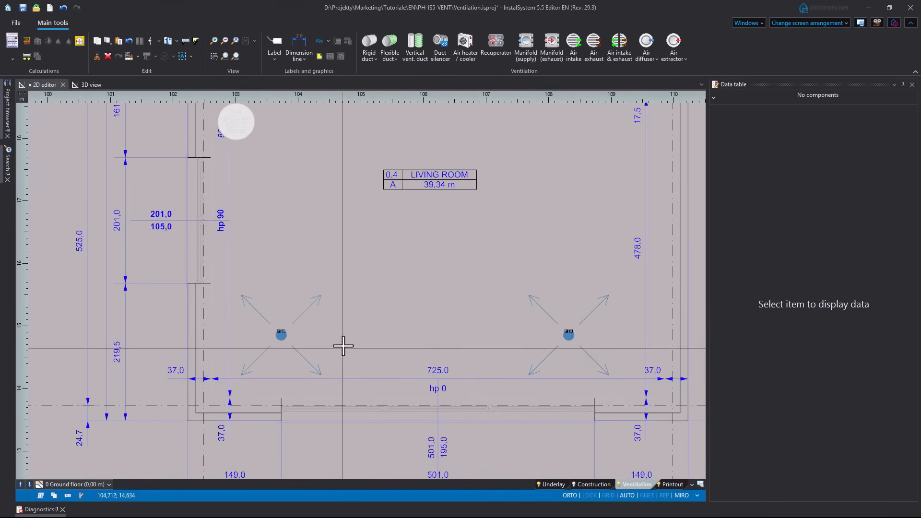
{"action": "middle_click_drag", "start_coordinate": [304, 218], "coordinate": [323, 353]}
{"action": "scroll", "coordinate": [338, 216], "scroll_direction": "down", "scroll_amount": 3}
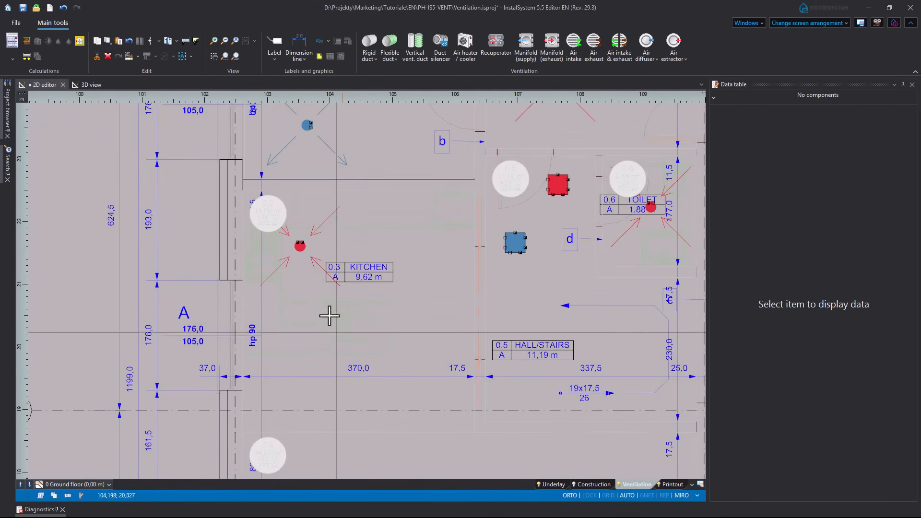
{"action": "middle_click_drag", "start_coordinate": [327, 315], "coordinate": [339, 385]}
{"action": "scroll", "coordinate": [319, 366], "scroll_direction": "up", "scroll_amount": 4}
{"action": "scroll", "coordinate": [307, 371], "scroll_direction": "up", "scroll_amount": 3}
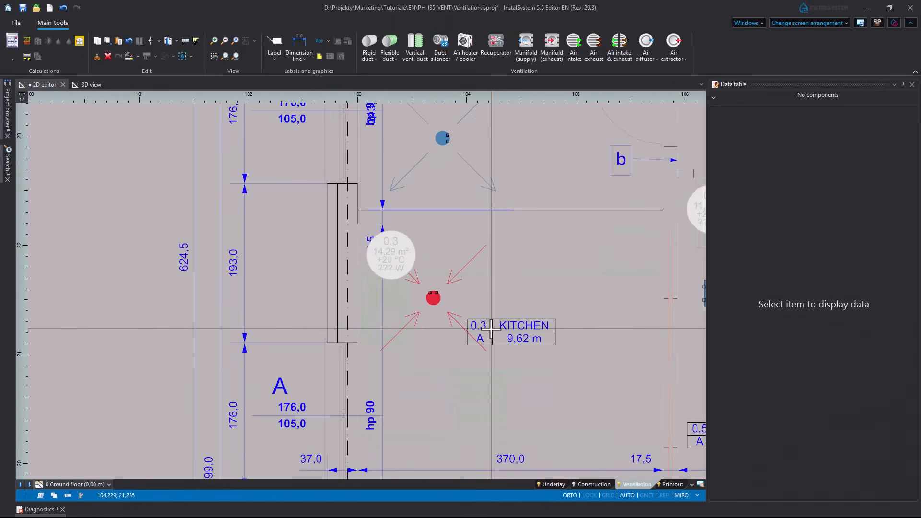
{"action": "scroll", "coordinate": [614, 446], "scroll_direction": "down", "scroll_amount": 2}
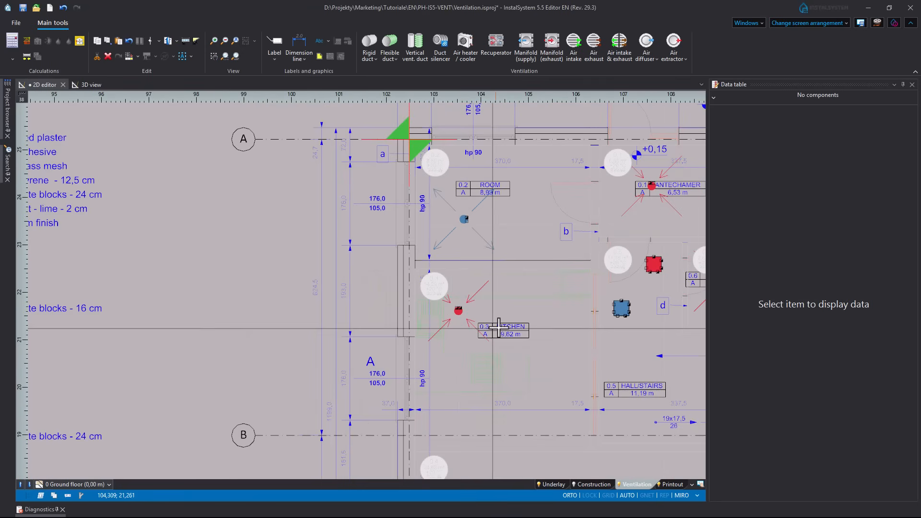
{"action": "middle_click_drag", "start_coordinate": [551, 323], "coordinate": [433, 331]}
{"action": "middle_click_drag", "start_coordinate": [515, 344], "coordinate": [485, 332]}
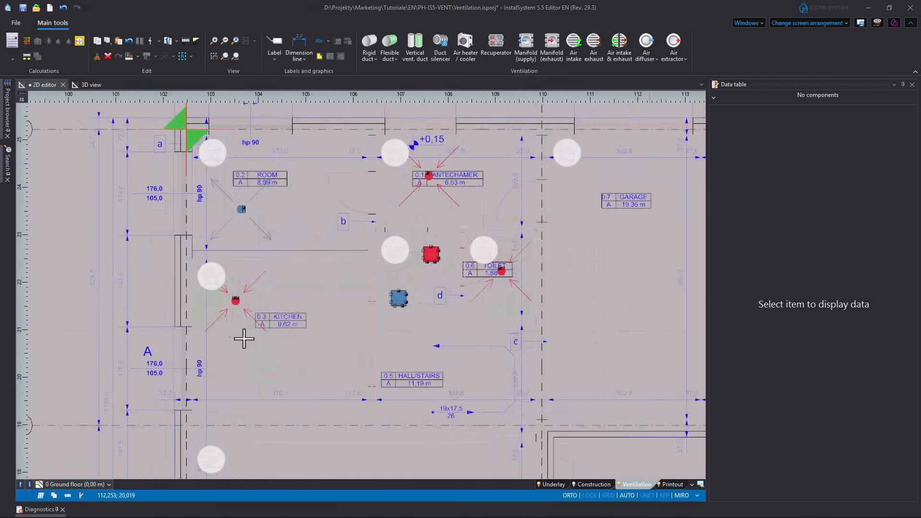
- Attach a floating label to the air extractor in ground-floor kitchen 0.3
{"action": "scroll", "coordinate": [233, 312], "scroll_direction": "up", "scroll_amount": 4}
{"action": "middle_click_drag", "start_coordinate": [266, 291], "coordinate": [344, 347]}
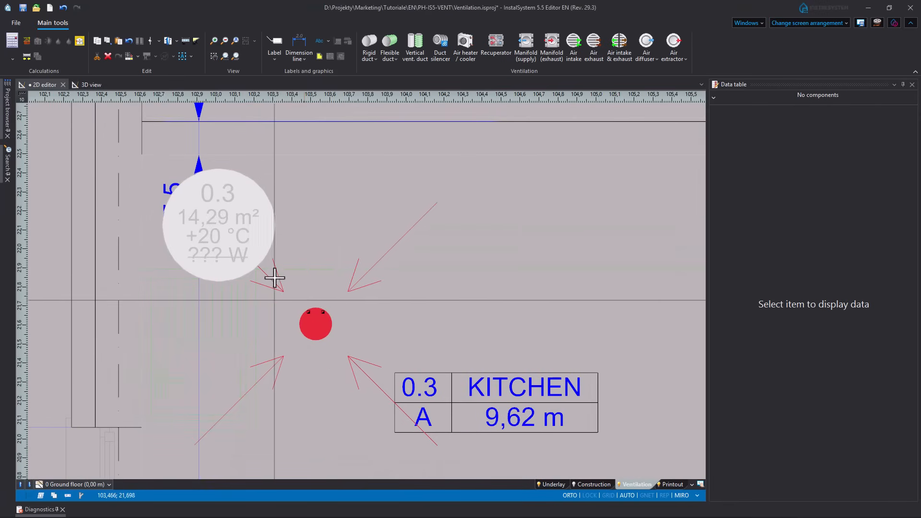
{"action": "left_click", "coordinate": [273, 60]}
{"action": "left_click", "coordinate": [304, 89]}
{"action": "left_click", "coordinate": [316, 325]}
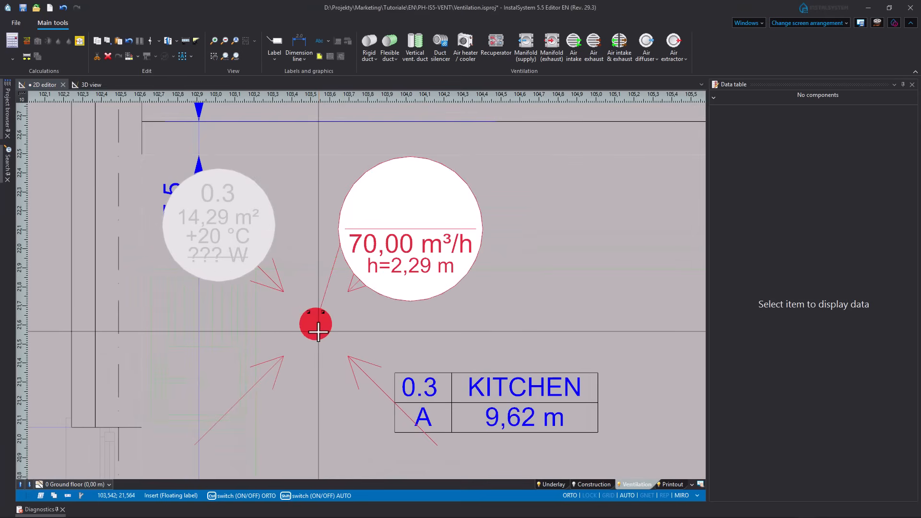
- Move the floating label of the kitchen 0.3 air extractor slightly farther up and away from the extractor symbol
{"action": "left_click", "coordinate": [397, 250]}
{"action": "left_click_drag", "start_coordinate": [410, 230], "coordinate": [428, 211]}
{"action": "left_click", "coordinate": [547, 259]}
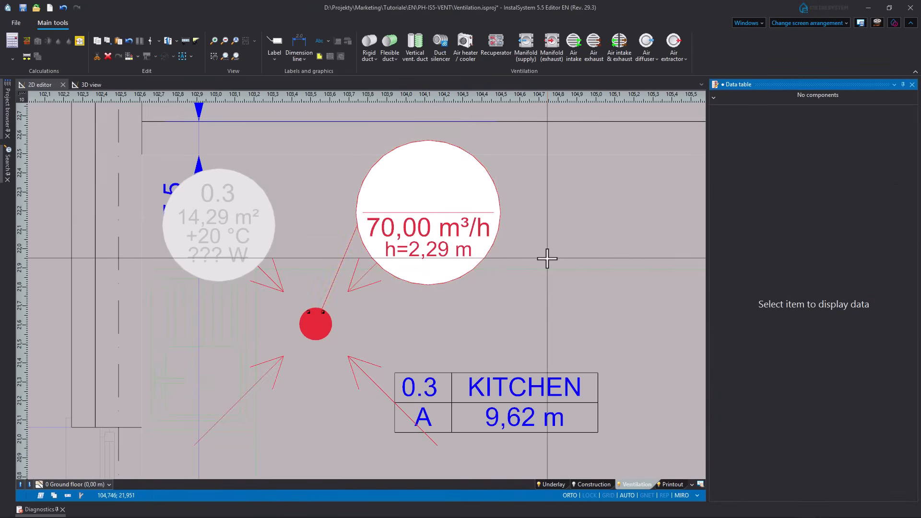
{"action": "scroll", "coordinate": [545, 260], "scroll_direction": "down", "scroll_amount": 1}
{"action": "middle_click_drag", "start_coordinate": [546, 260], "coordinate": [492, 275]}
- In the general data's component styles, remove the Symbol field from the label style of the ventilation ceiling air extractor
{"action": "left_click", "coordinate": [792, 24]}
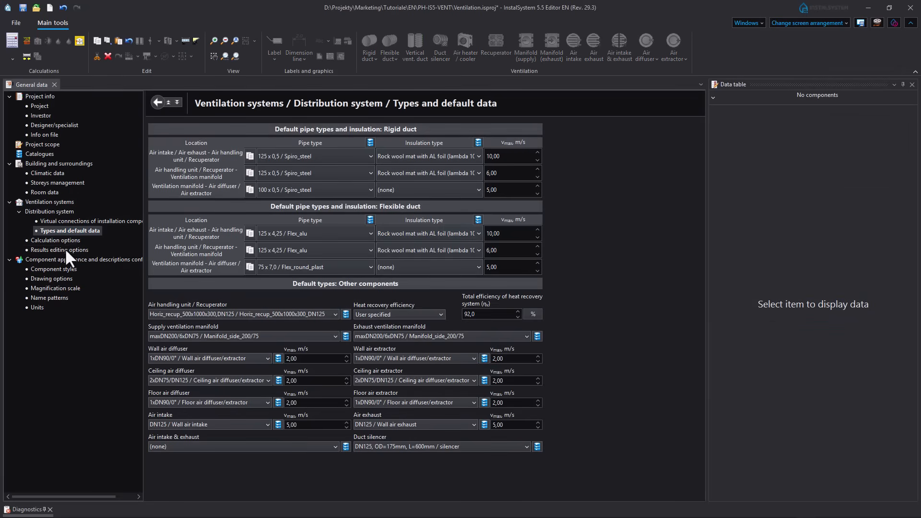
{"action": "left_click", "coordinate": [60, 269]}
{"action": "left_click", "coordinate": [163, 197]}
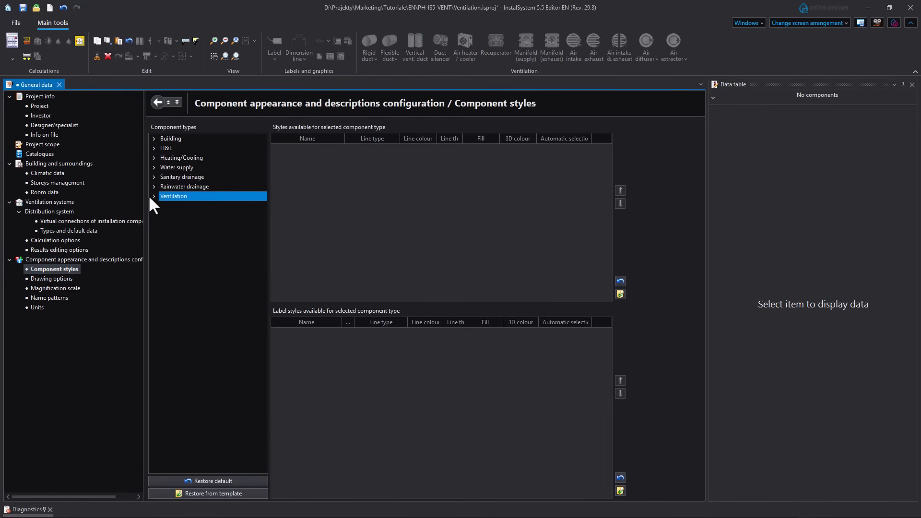
{"action": "left_click", "coordinate": [150, 196]}
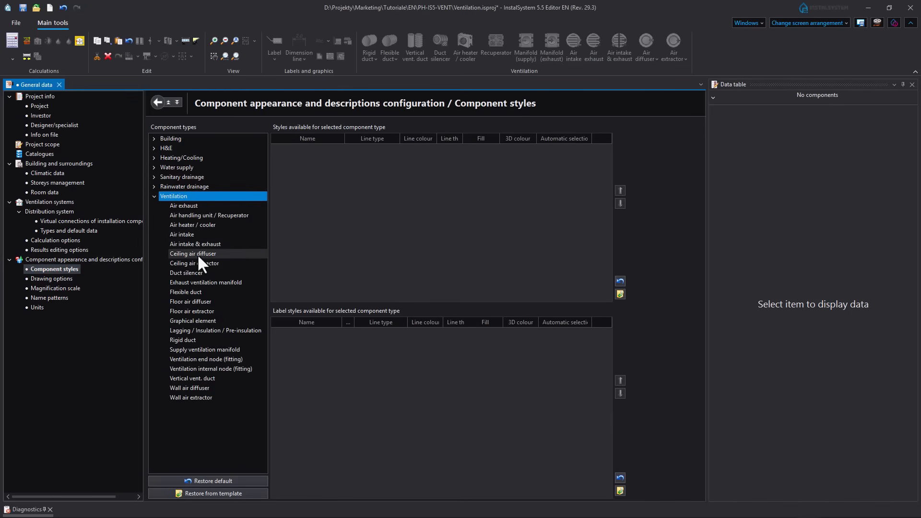
{"action": "left_click", "coordinate": [205, 263]}
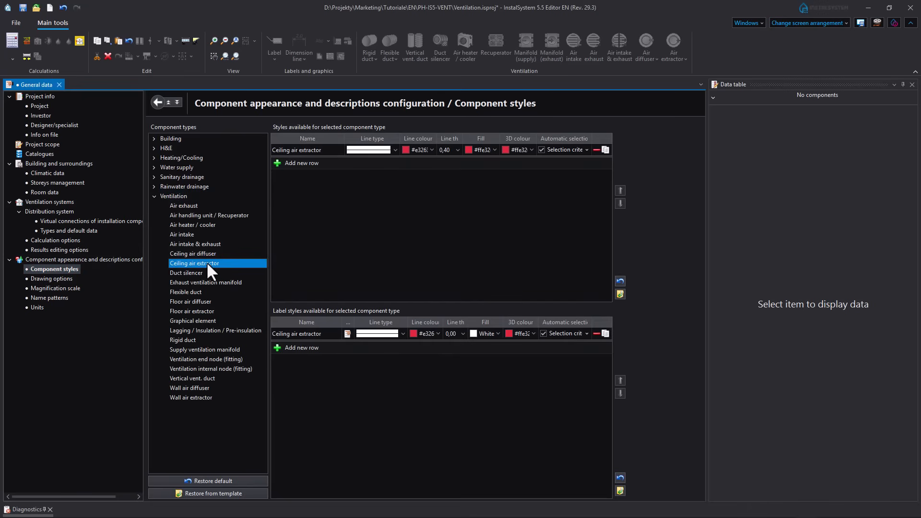
{"action": "left_click", "coordinate": [347, 333]}
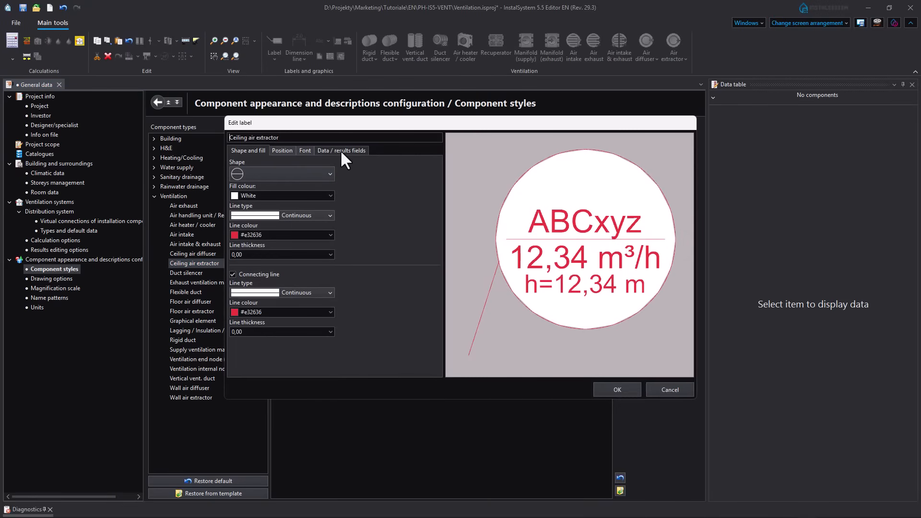
{"action": "left_click", "coordinate": [342, 151]}
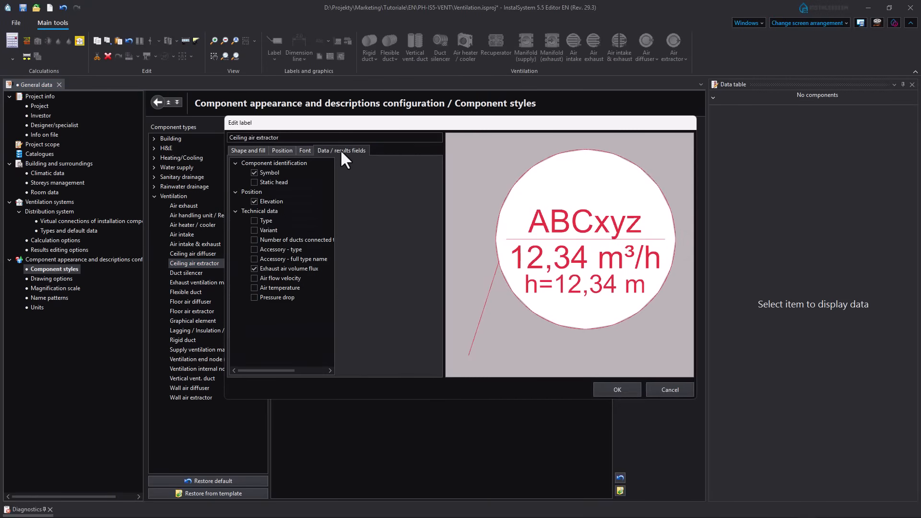
{"action": "left_click", "coordinate": [254, 173]}
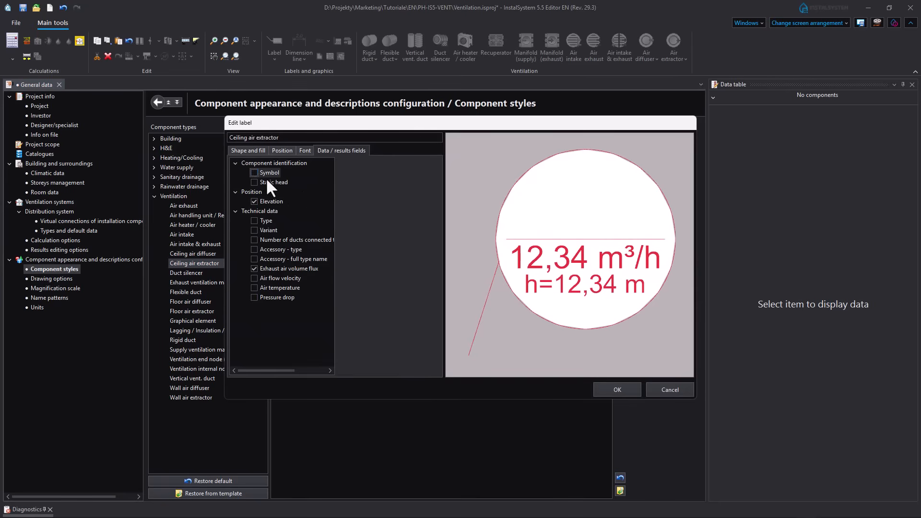
- Add the number of connected ducts to the extractor label, aligned bottom-centre above the dividing line, with the suffix "duct(s) DN75"
{"action": "left_click", "coordinate": [254, 240]}
{"action": "left_click", "coordinate": [361, 261]}
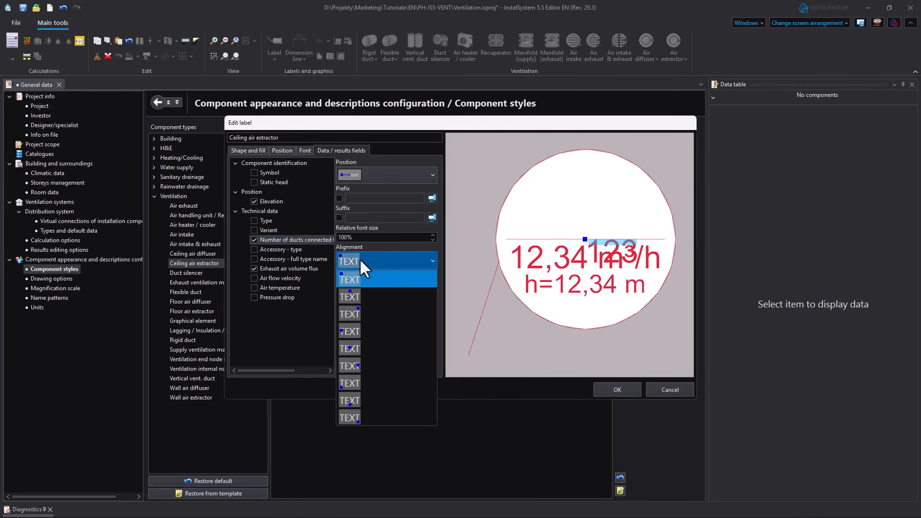
{"action": "left_click", "coordinate": [370, 396]}
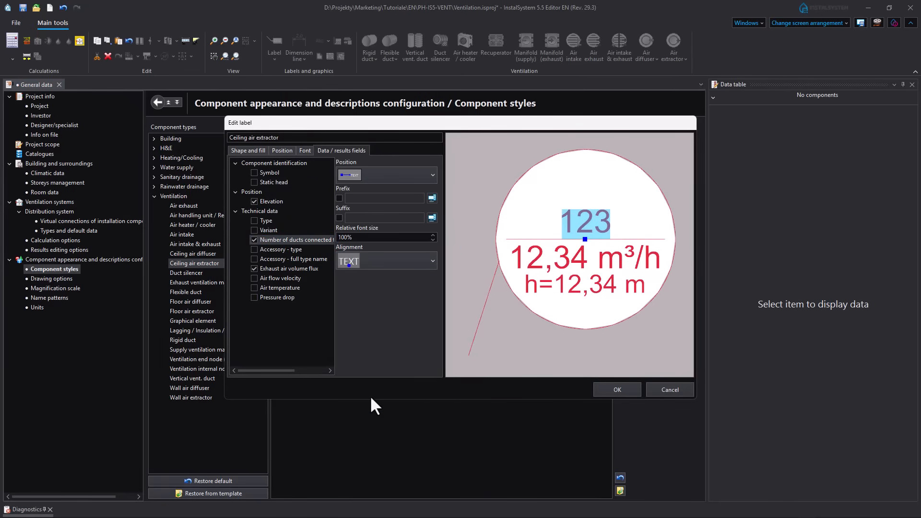
{"action": "left_click", "coordinate": [339, 218]}
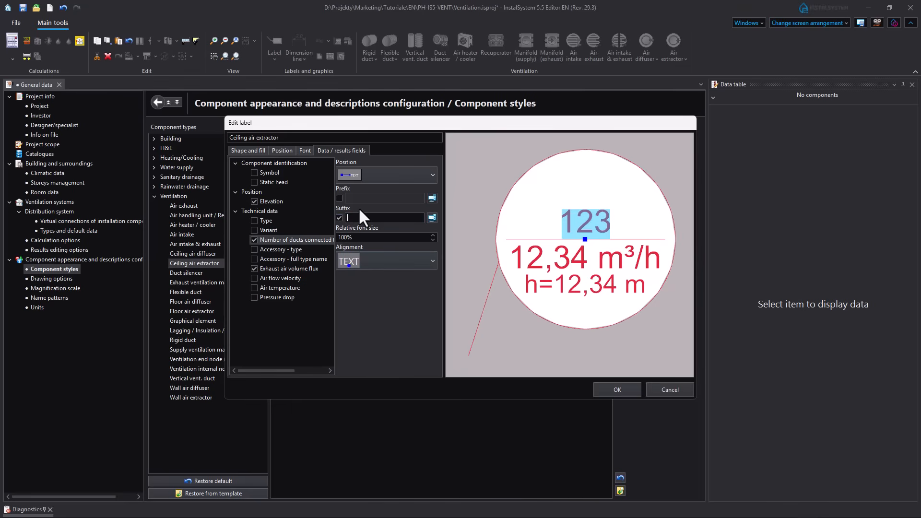
{"action": "type", "text": "duct(s)"}
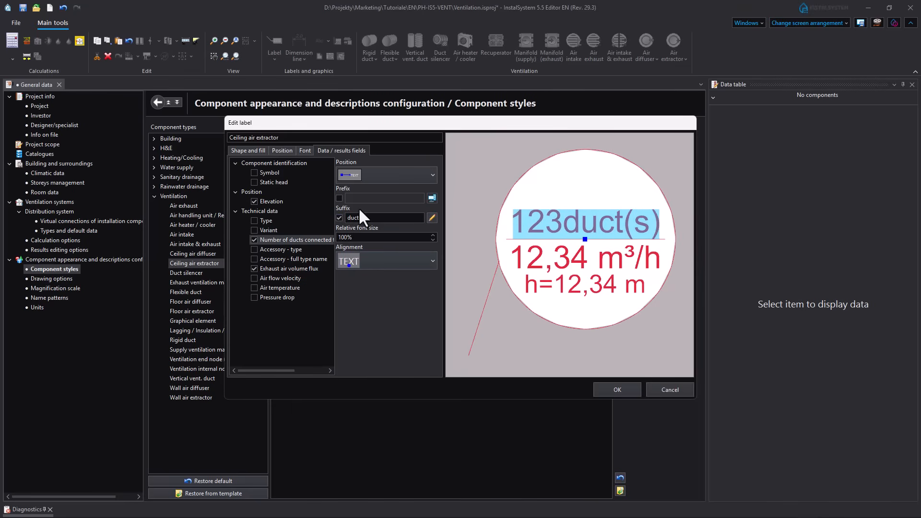
{"action": "type", "text": " DN75"}
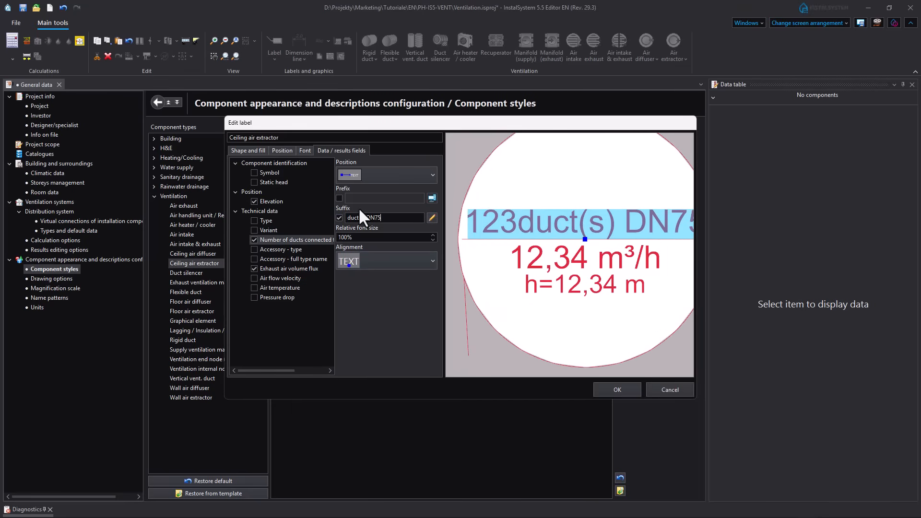
{"action": "left_click", "coordinate": [615, 390]}
- Return to the 2D ground floor plan and delete the floating label of the kitchen 0.3 air extractor
{"action": "left_click", "coordinate": [819, 23]}
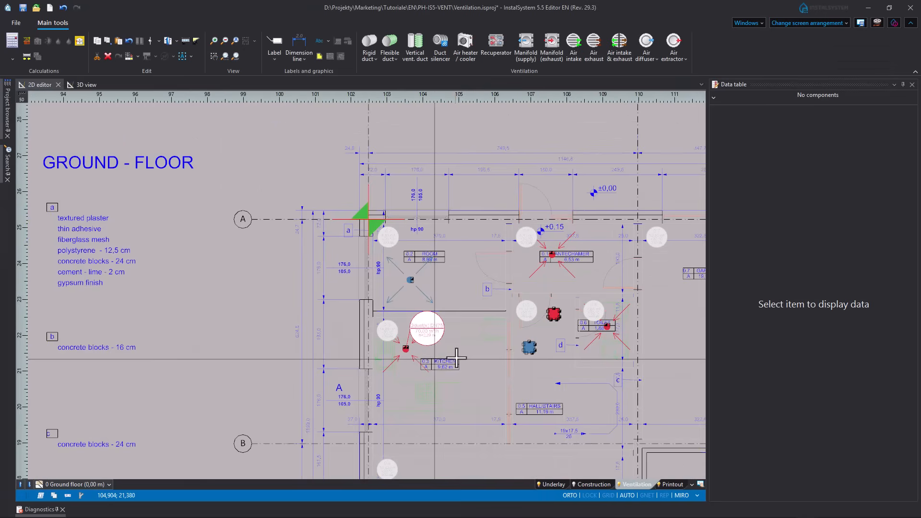
{"action": "middle_click_drag", "start_coordinate": [335, 336], "coordinate": [331, 335]}
{"action": "left_click", "coordinate": [279, 287]}
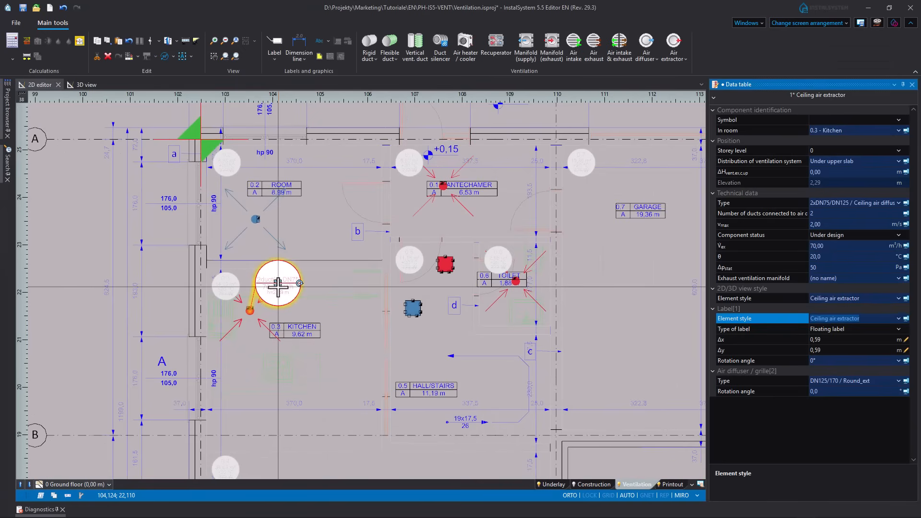
{"action": "key", "text": "Delete"}
- Select all ceiling air diffusers through the project browser and insert floating labels on all of them at once
{"action": "left_click", "coordinate": [8, 131]}
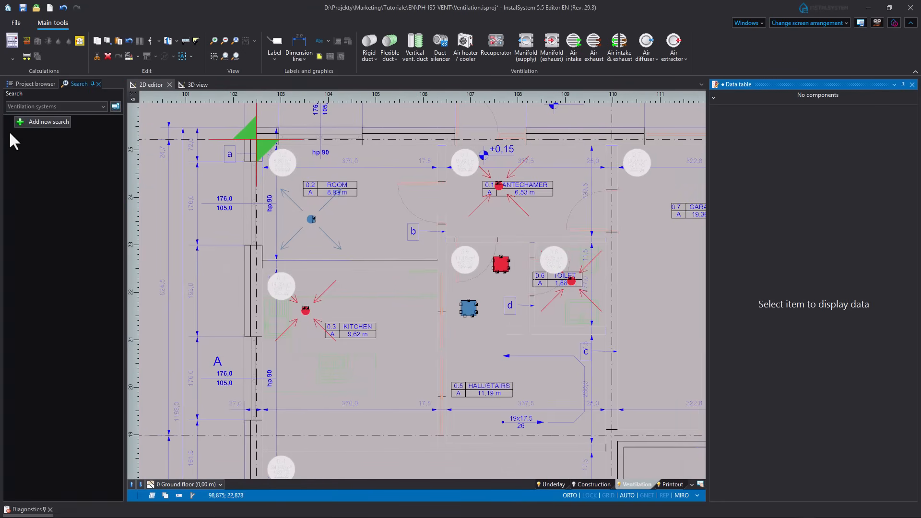
{"action": "left_click", "coordinate": [42, 85]}
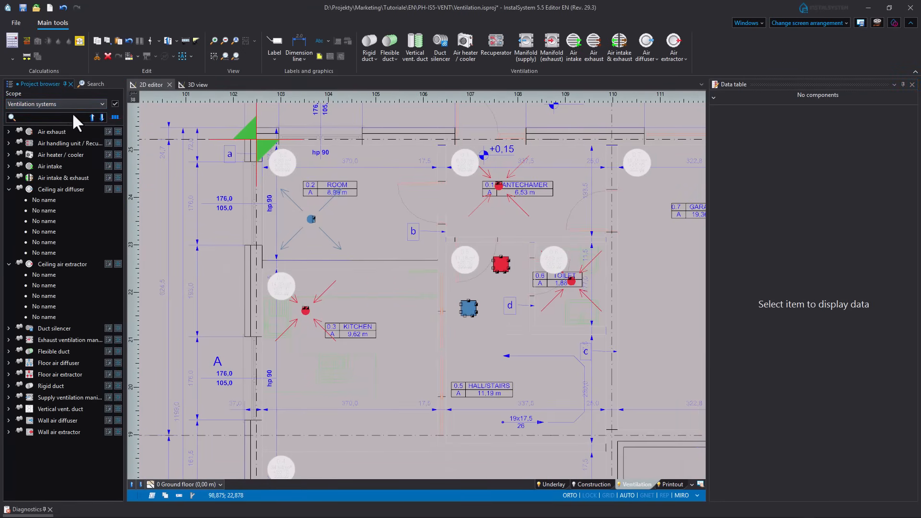
{"action": "left_click", "coordinate": [117, 190]}
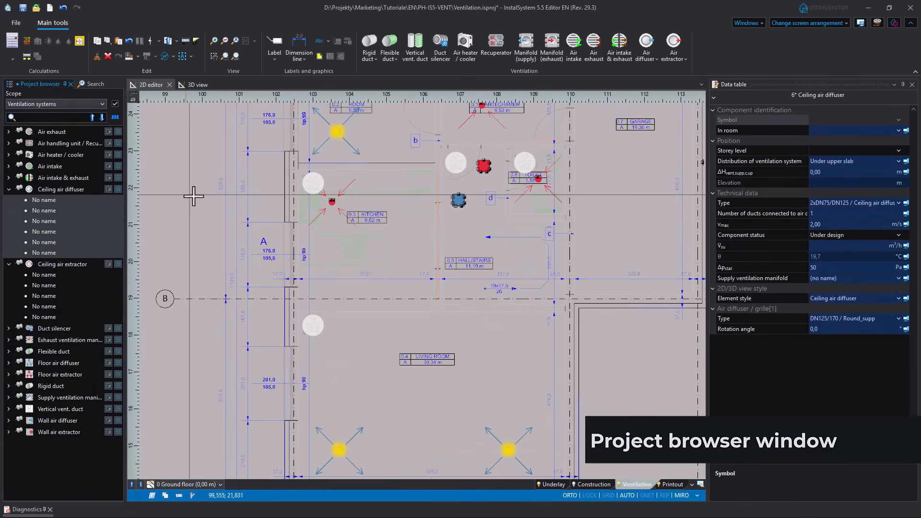
{"action": "left_click", "coordinate": [271, 60]}
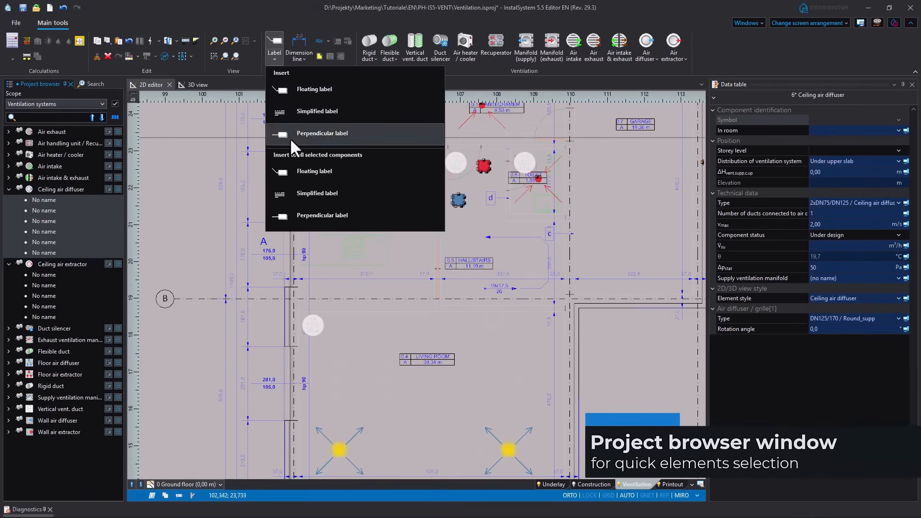
{"action": "left_click", "coordinate": [324, 171]}
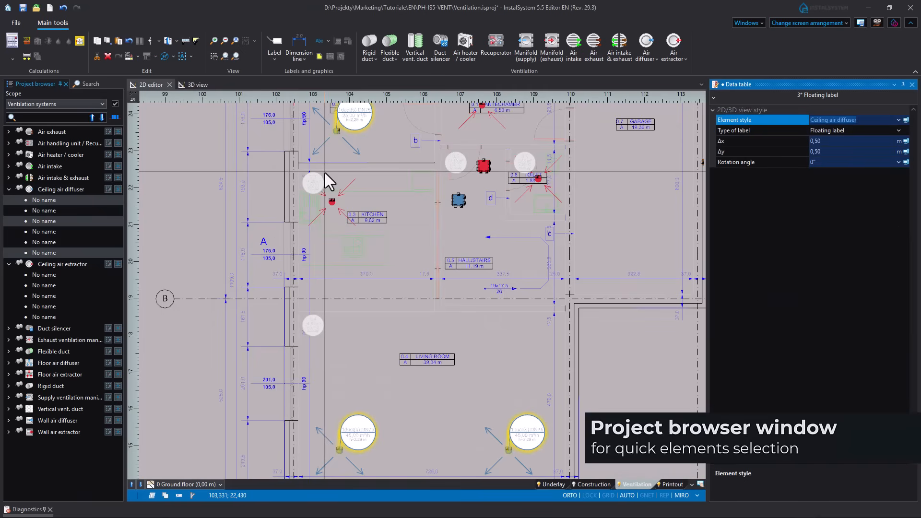
- Select all ceiling air extractors through the project browser and add labels to all of them at once
{"action": "left_click", "coordinate": [118, 264]}
{"action": "left_click", "coordinate": [274, 59]}
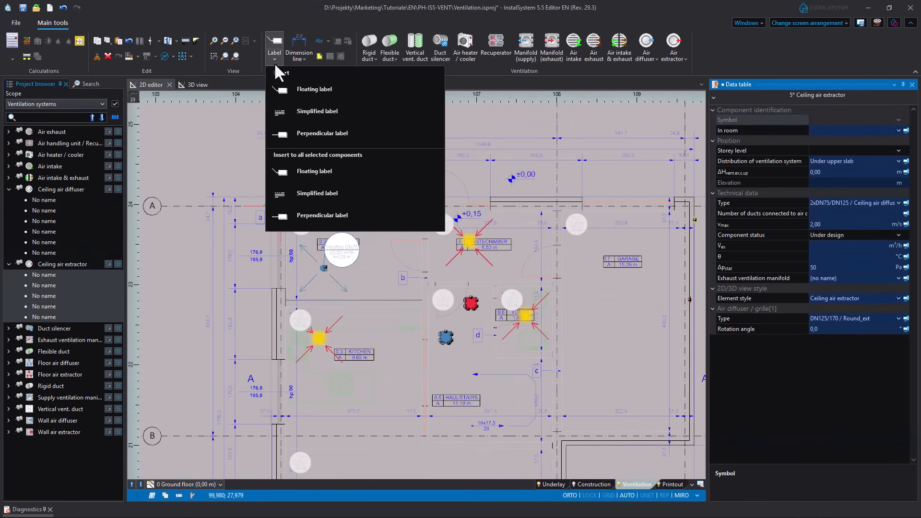
- Insert floating labels for all selected ceiling air extractors
{"action": "left_click", "coordinate": [312, 171]}
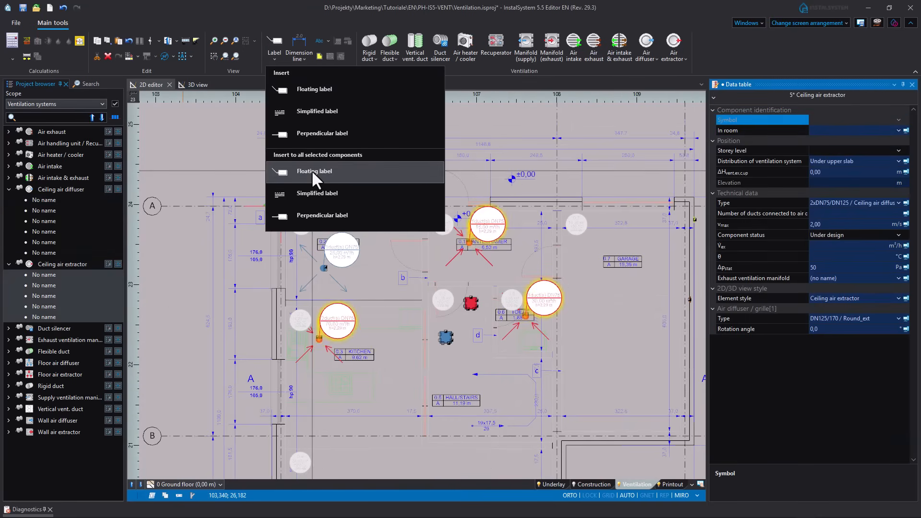
{"action": "key", "text": "Escape"}
- Examine the floating labels of the ceiling diffusers and extractors throughout the ground floor rooms
{"action": "scroll", "coordinate": [332, 332], "scroll_direction": "up", "scroll_amount": 5}
{"action": "middle_click_drag", "start_coordinate": [370, 262], "coordinate": [349, 356]}
{"action": "middle_click_drag", "start_coordinate": [475, 201], "coordinate": [345, 267]}
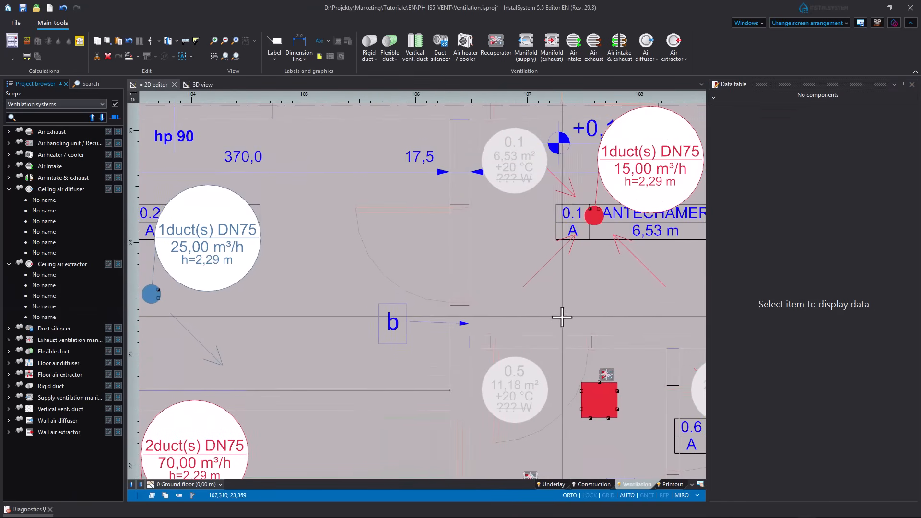
{"action": "middle_click_drag", "start_coordinate": [561, 315], "coordinate": [398, 228]}
{"action": "middle_click_drag", "start_coordinate": [522, 415], "coordinate": [518, 305]}
{"action": "scroll", "coordinate": [510, 301], "scroll_direction": "down", "scroll_amount": 3}
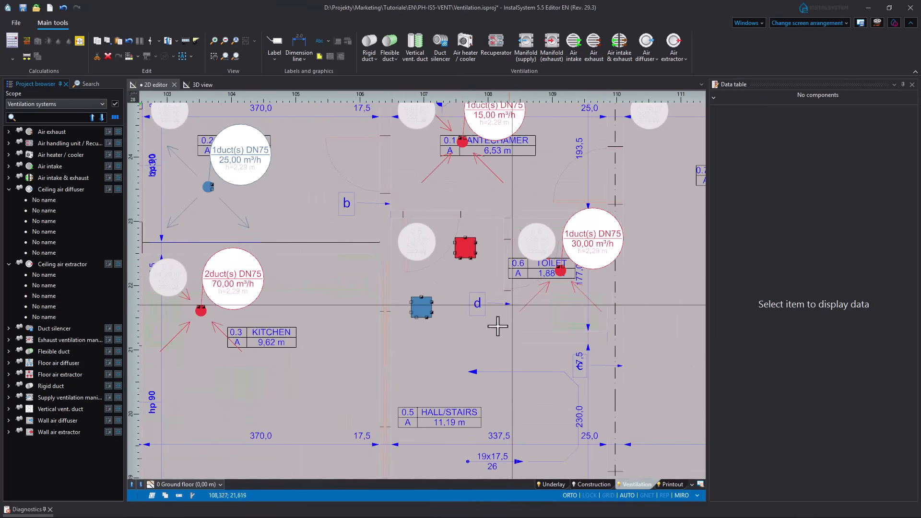
{"action": "middle_click_drag", "start_coordinate": [480, 372], "coordinate": [527, 231]}
{"action": "scroll", "coordinate": [518, 260], "scroll_direction": "down", "scroll_amount": 1}
{"action": "middle_click_drag", "start_coordinate": [489, 397], "coordinate": [490, 249]}
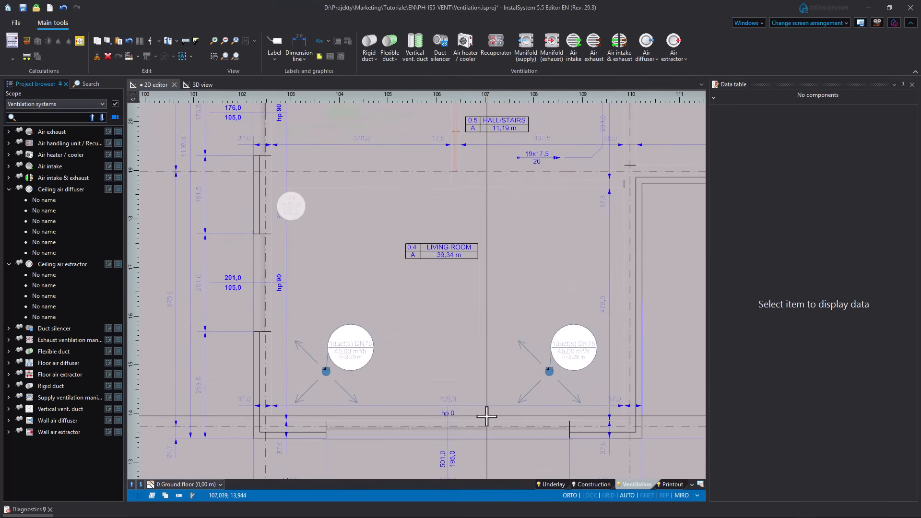
{"action": "scroll", "coordinate": [488, 417], "scroll_direction": "up", "scroll_amount": 2}
{"action": "middle_click_drag", "start_coordinate": [510, 402], "coordinate": [496, 405]}
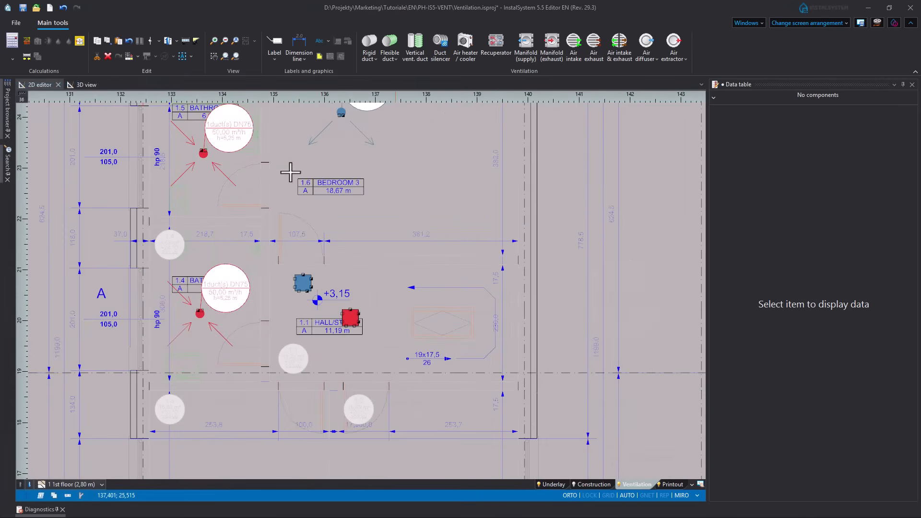
- Examine the labels of the ceiling diffusers and extractors on the 1st floor
{"action": "middle_click_drag", "start_coordinate": [290, 173], "coordinate": [312, 251]}
{"action": "scroll", "coordinate": [329, 261], "scroll_direction": "down", "scroll_amount": 1}
{"action": "middle_click_drag", "start_coordinate": [327, 324], "coordinate": [328, 228]}
{"action": "middle_click_drag", "start_coordinate": [335, 330], "coordinate": [333, 246]}
- Switch the 2D plan to storey 0, the ground floor, and show the rooms around the ventilation manifolds
{"action": "left_click", "coordinate": [85, 482]}
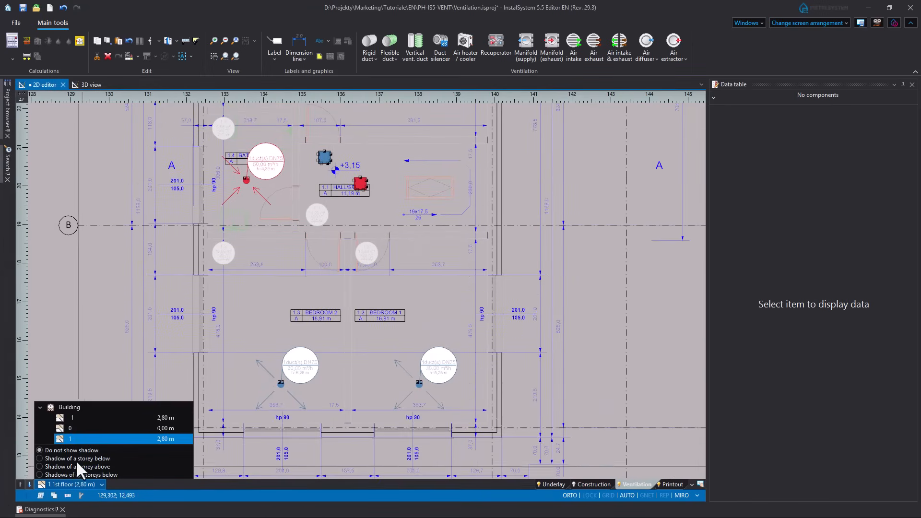
{"action": "left_click", "coordinate": [70, 428]}
{"action": "scroll", "coordinate": [319, 339], "scroll_direction": "up", "scroll_amount": 3}
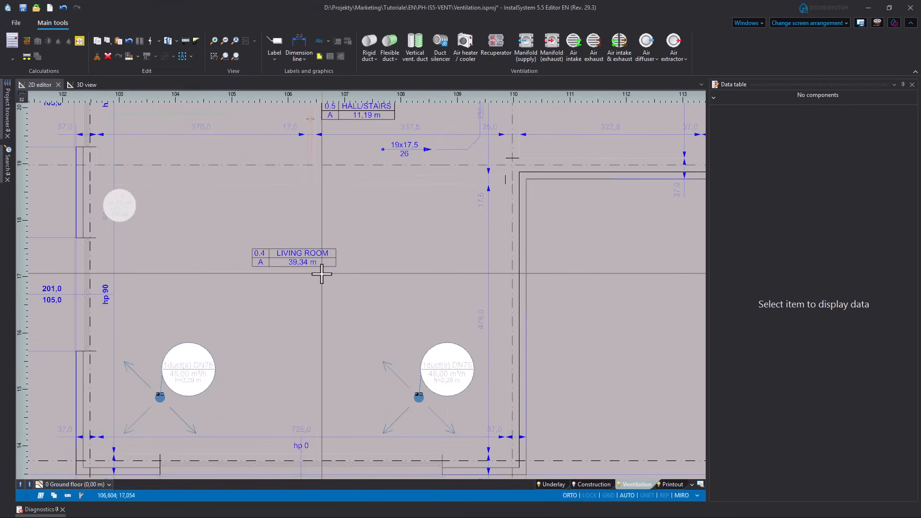
{"action": "middle_click_drag", "start_coordinate": [327, 177], "coordinate": [316, 333]}
{"action": "middle_click_drag", "start_coordinate": [332, 264], "coordinate": [354, 394]}
{"action": "middle_click_drag", "start_coordinate": [370, 282], "coordinate": [373, 320]}
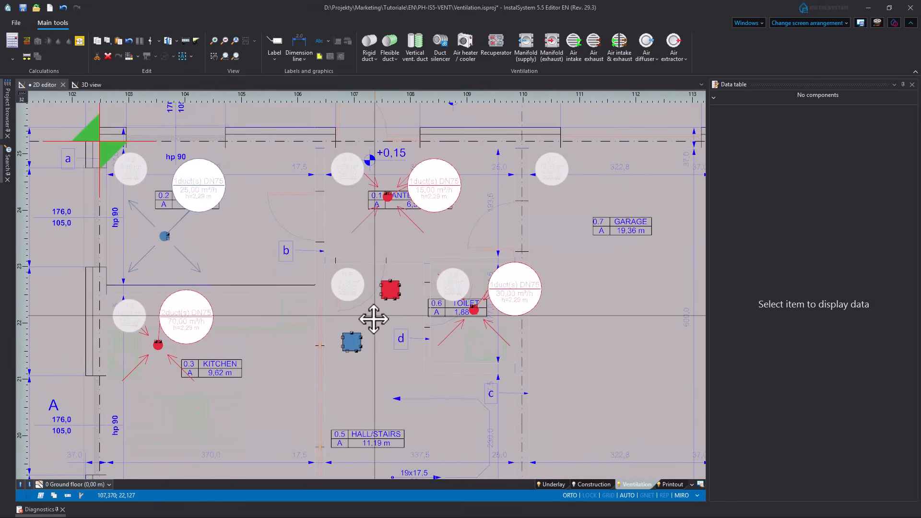
- Switch to the Results screen arrangement and examine the Ventilation ducts table across its pages
{"action": "left_click", "coordinate": [813, 21]}
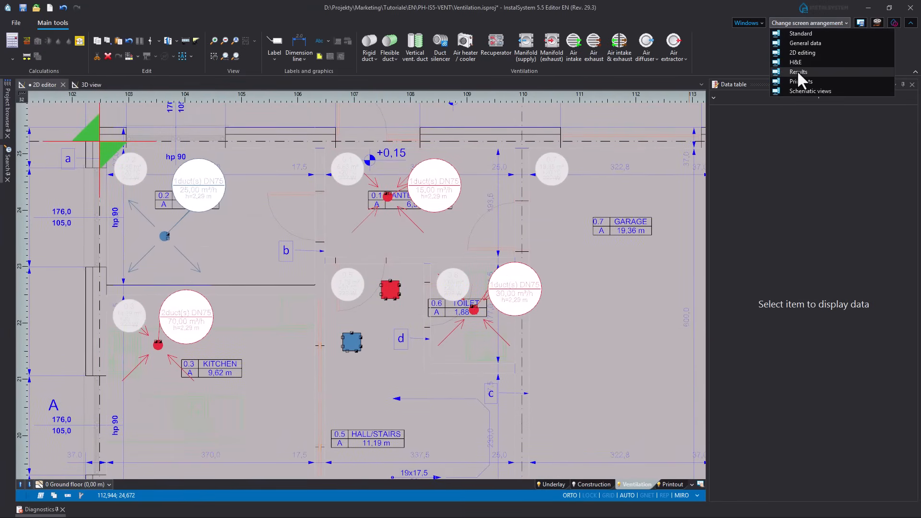
{"action": "left_click", "coordinate": [797, 70]}
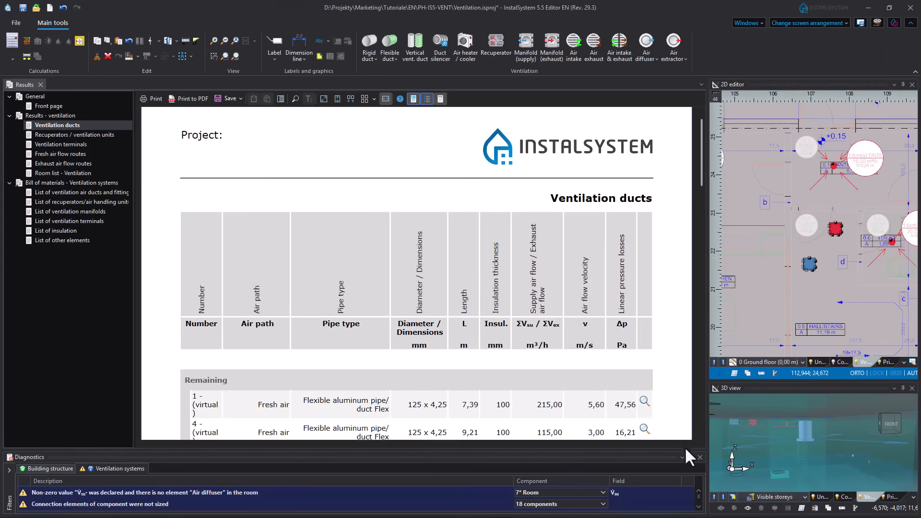
{"action": "left_click", "coordinate": [689, 456]}
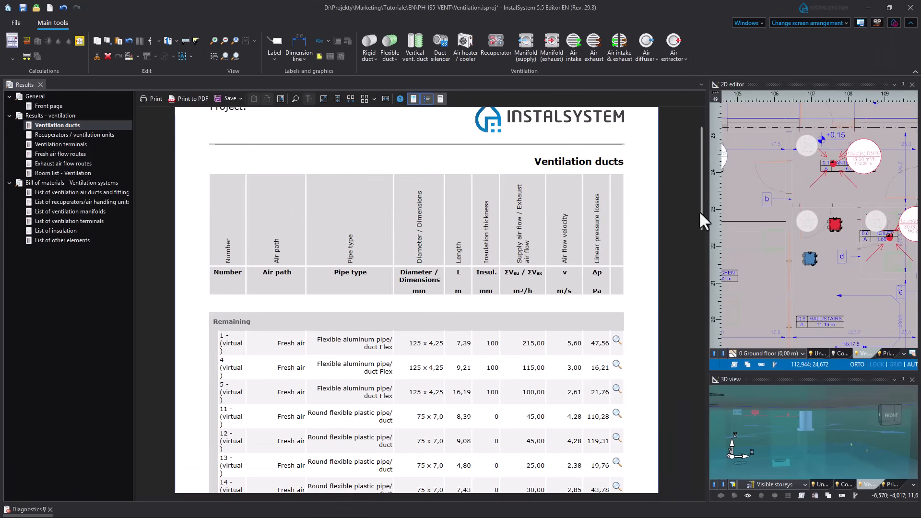
{"action": "left_click_drag", "start_coordinate": [701, 198], "coordinate": [696, 362]}
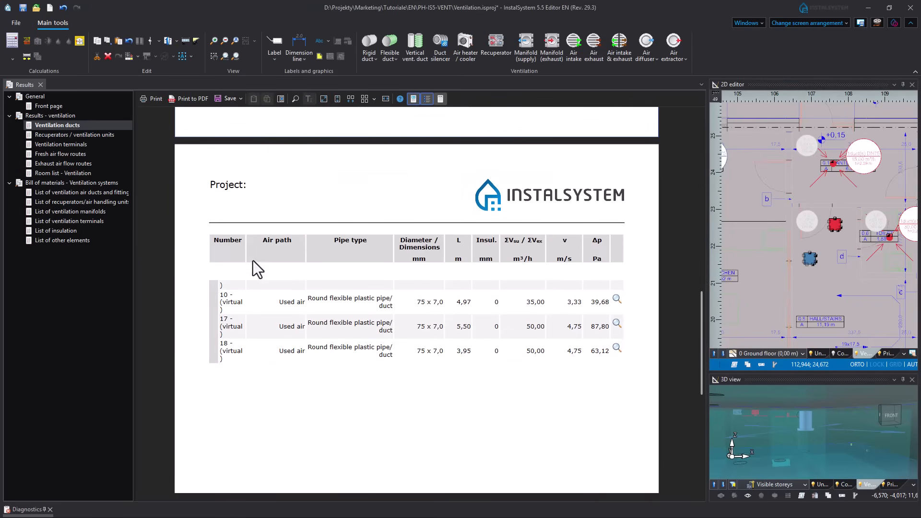
- Examine the results for Recuperators / ventilation units and Ventilation terminals
{"action": "left_click", "coordinate": [60, 135]}
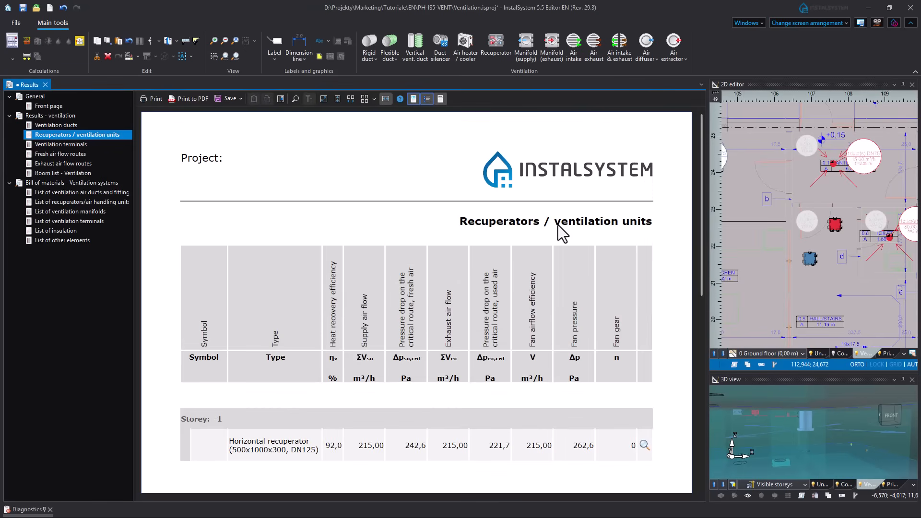
{"action": "scroll", "coordinate": [558, 226], "scroll_direction": "down", "scroll_amount": 2}
{"action": "scroll", "coordinate": [557, 226], "scroll_direction": "up", "scroll_amount": 2}
{"action": "left_click", "coordinate": [70, 145]}
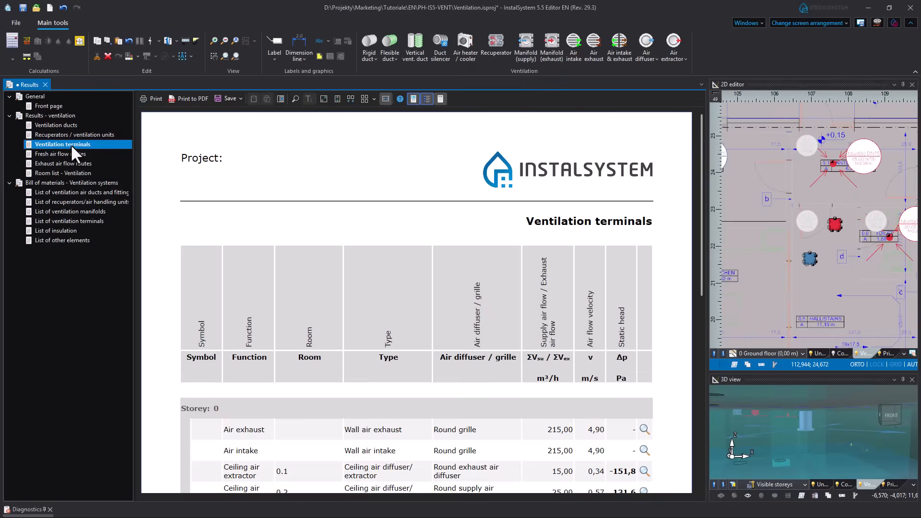
{"action": "scroll", "coordinate": [436, 194], "scroll_direction": "down", "scroll_amount": 2}
{"action": "scroll", "coordinate": [438, 195], "scroll_direction": "down", "scroll_amount": 5}
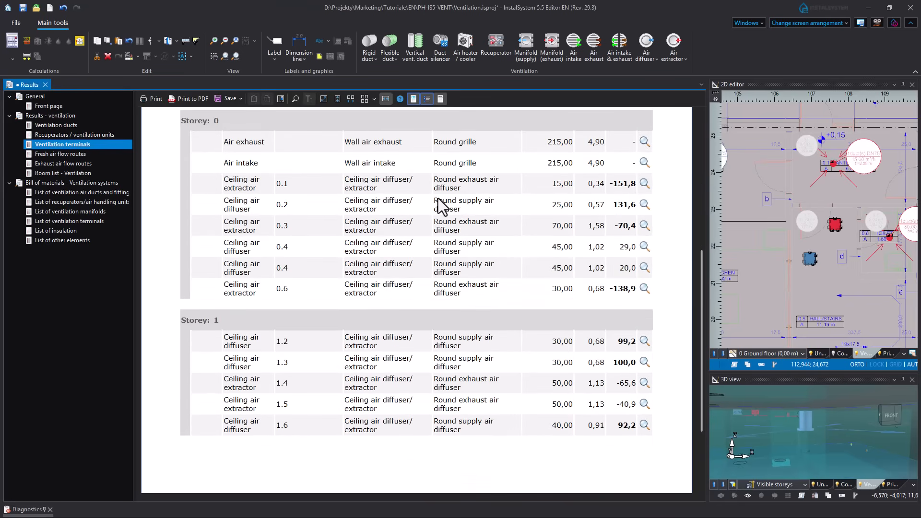
- Examine the Fresh air flow routes results from the start of the report
{"action": "left_click", "coordinate": [62, 155]}
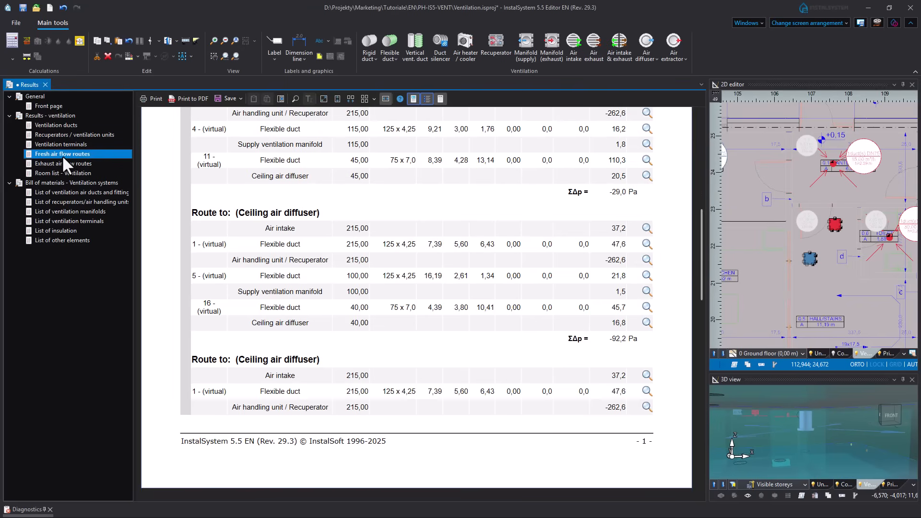
{"action": "scroll", "coordinate": [377, 243], "scroll_direction": "up", "scroll_amount": 3}
{"action": "scroll", "coordinate": [378, 249], "scroll_direction": "up", "scroll_amount": 2}
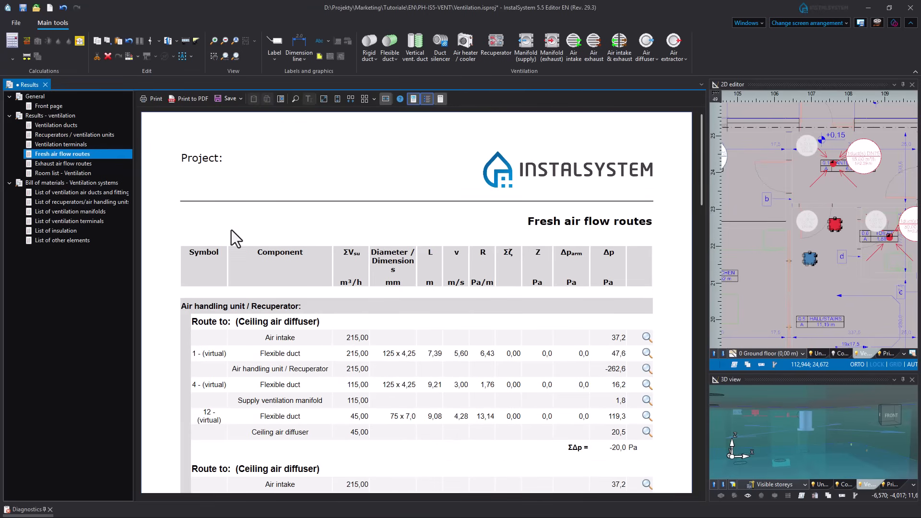
- Examine the bill of materials lists for air ducts and fittings, recuperators/air handling units, ventilation manifolds and ventilation terminals
{"action": "left_click", "coordinate": [106, 194]}
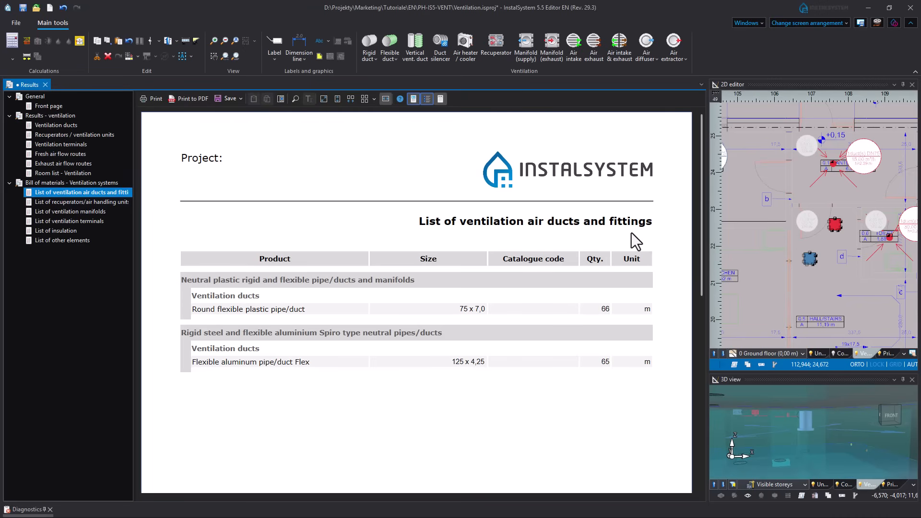
{"action": "left_click", "coordinate": [98, 201]}
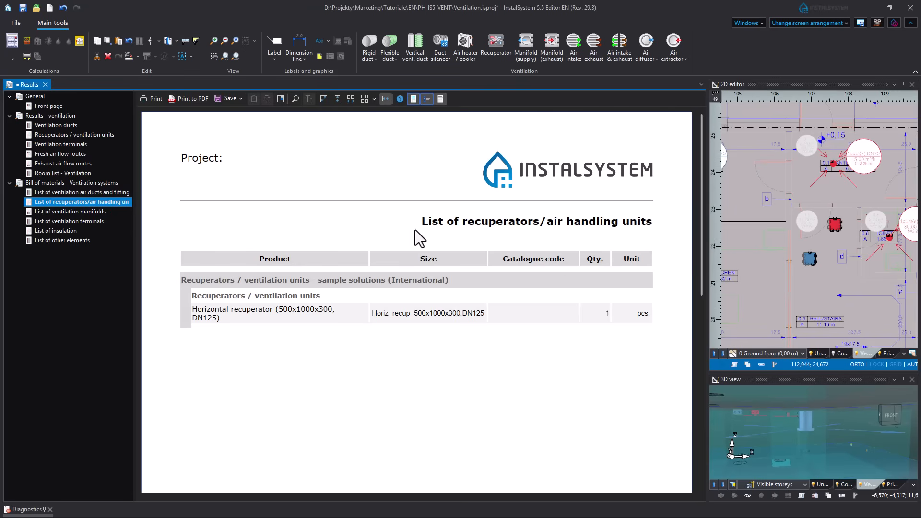
{"action": "left_click", "coordinate": [68, 212]}
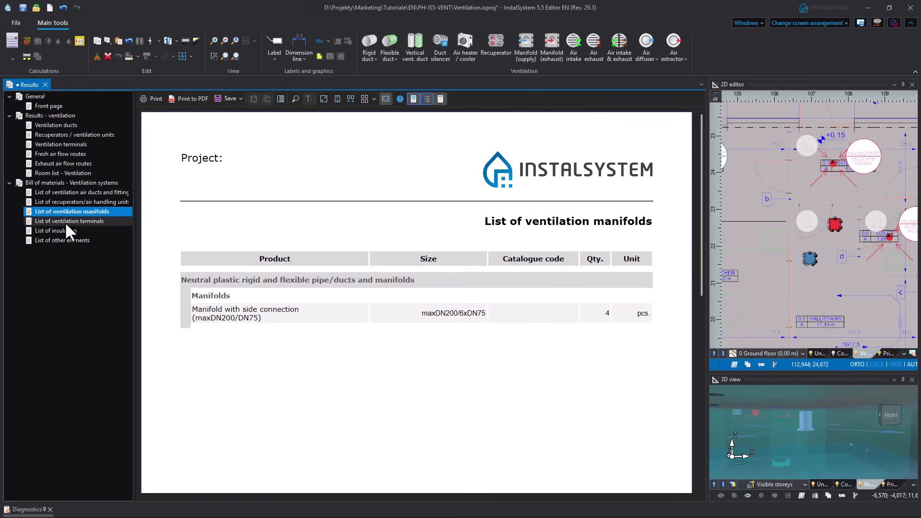
{"action": "left_click", "coordinate": [66, 223]}
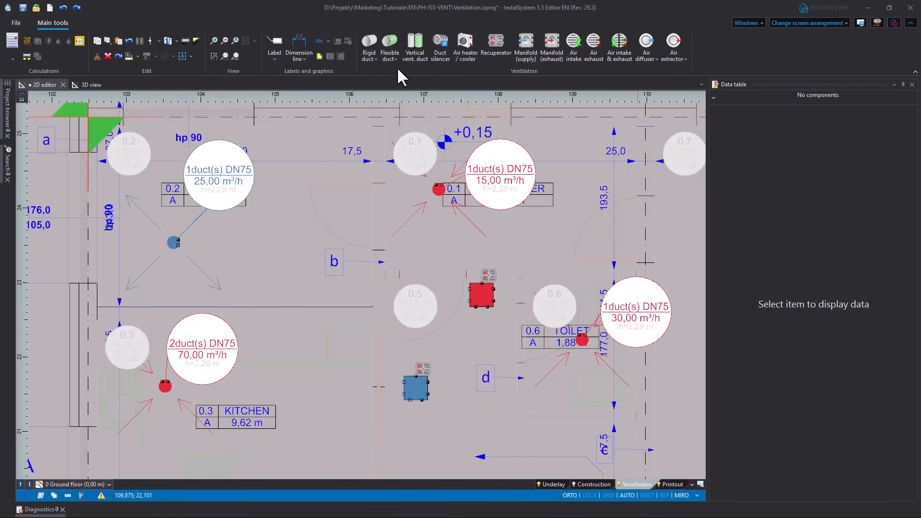
- Rotate the ceiling air diffuser in room 0.2 freehand so its duct connections point toward the hall
{"action": "left_click", "coordinate": [396, 59]}
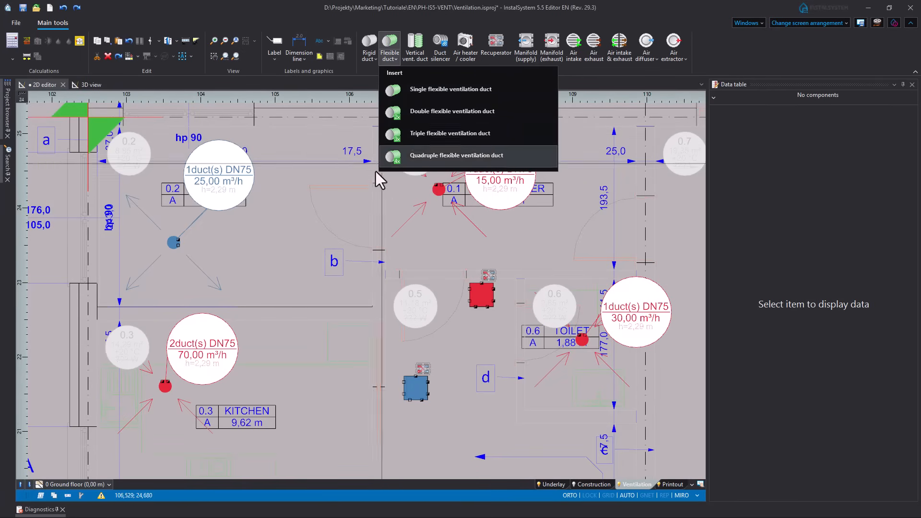
{"action": "scroll", "coordinate": [177, 263], "scroll_direction": "up", "scroll_amount": 5}
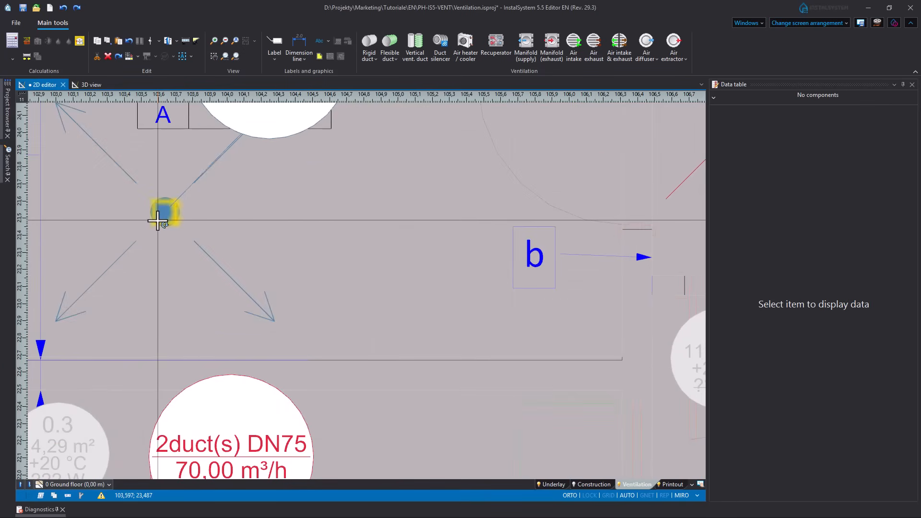
{"action": "left_click", "coordinate": [164, 221]}
{"action": "left_click_drag", "start_coordinate": [166, 225], "coordinate": [244, 239]}
{"action": "scroll", "coordinate": [244, 239], "scroll_direction": "down", "scroll_amount": 5}
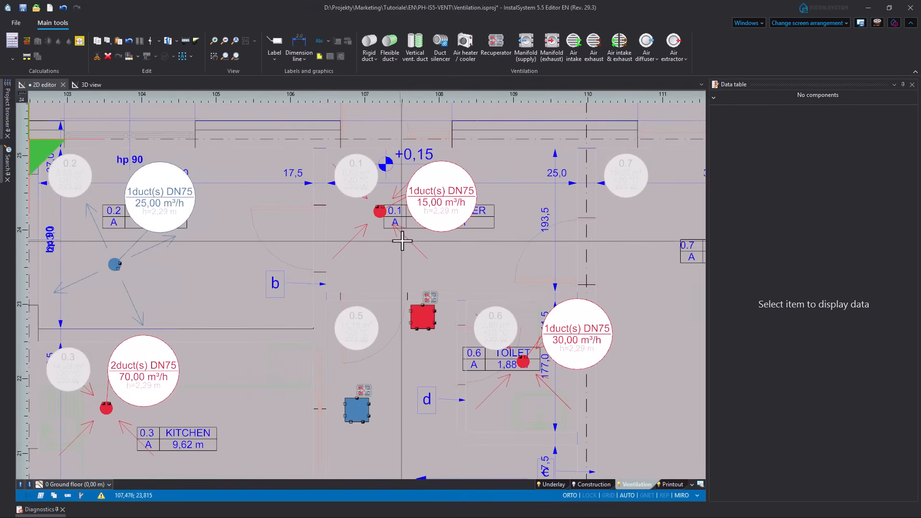
- Rotate the ceiling air extractor in antechamber 0.1 by 180°
{"action": "left_click", "coordinate": [379, 211]}
{"action": "left_click", "coordinate": [172, 56]}
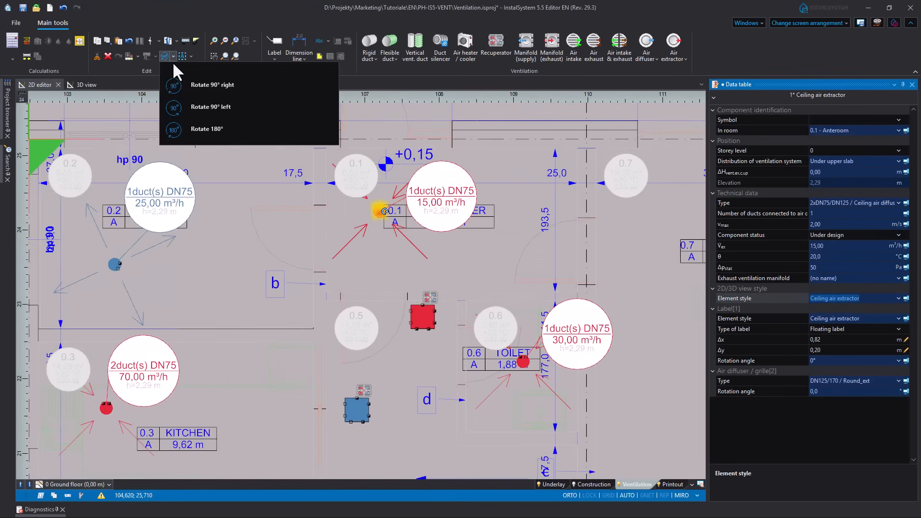
{"action": "left_click", "coordinate": [206, 128]}
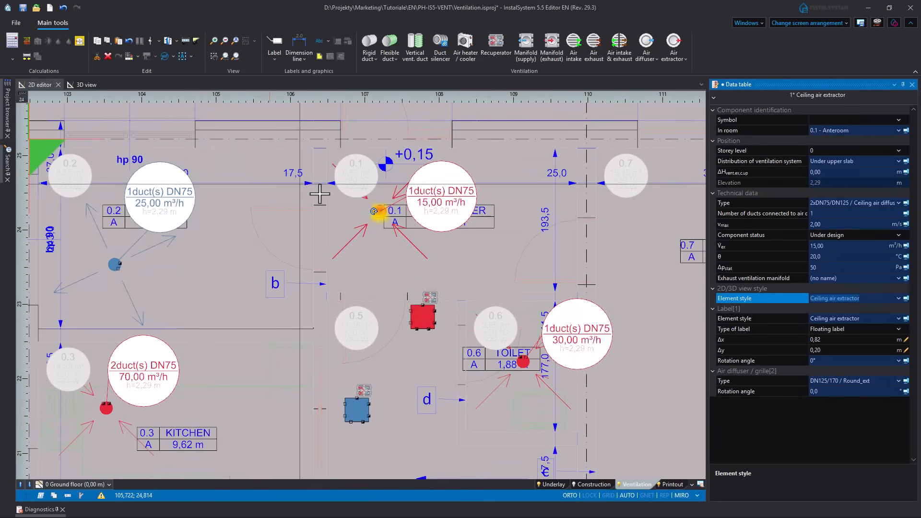
- Rotate the ceiling air extractor in kitchen 0.3 by 90° to the right
{"action": "middle_click_drag", "start_coordinate": [257, 325], "coordinate": [369, 167]}
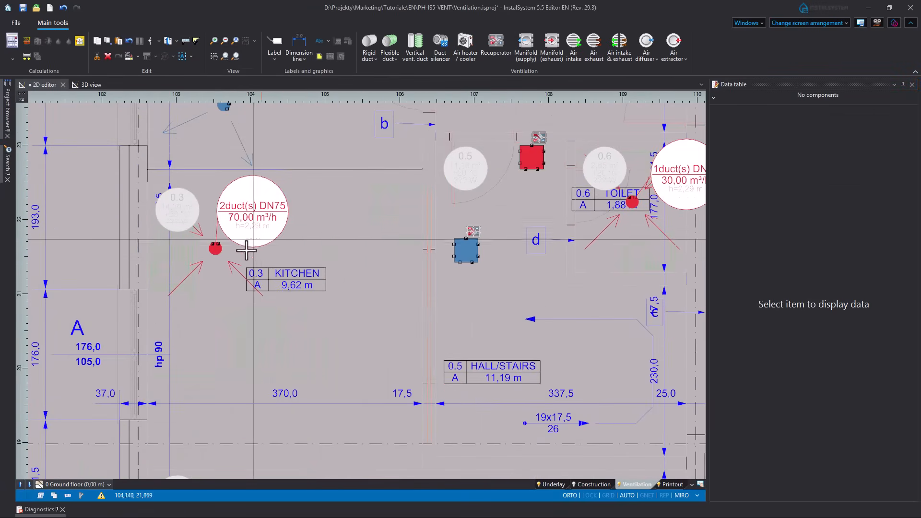
{"action": "left_click", "coordinate": [216, 248]}
{"action": "left_click", "coordinate": [173, 56]}
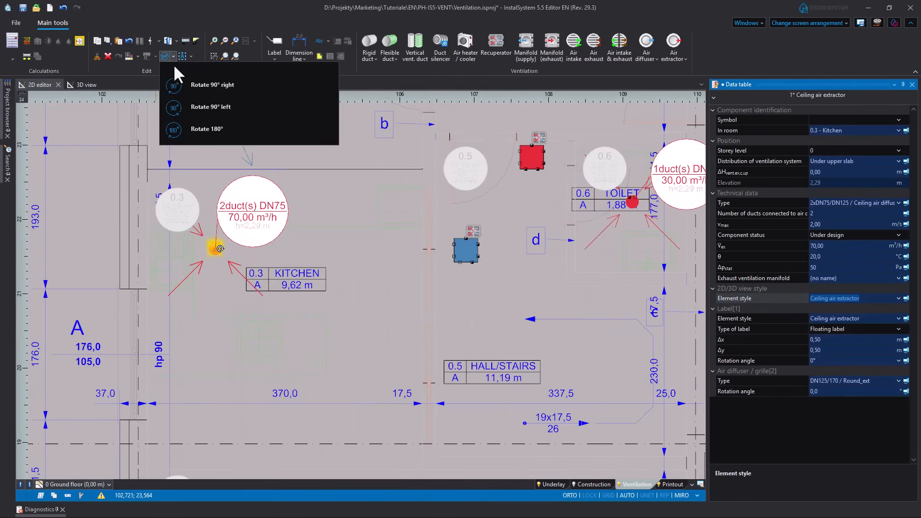
{"action": "left_click", "coordinate": [183, 84]}
- Insert a single flexible ventilation duct with a right-angle bend between the red exhaust manifold and the antechamber 0.1 extractor
{"action": "scroll", "coordinate": [311, 256], "scroll_direction": "down", "scroll_amount": 1}
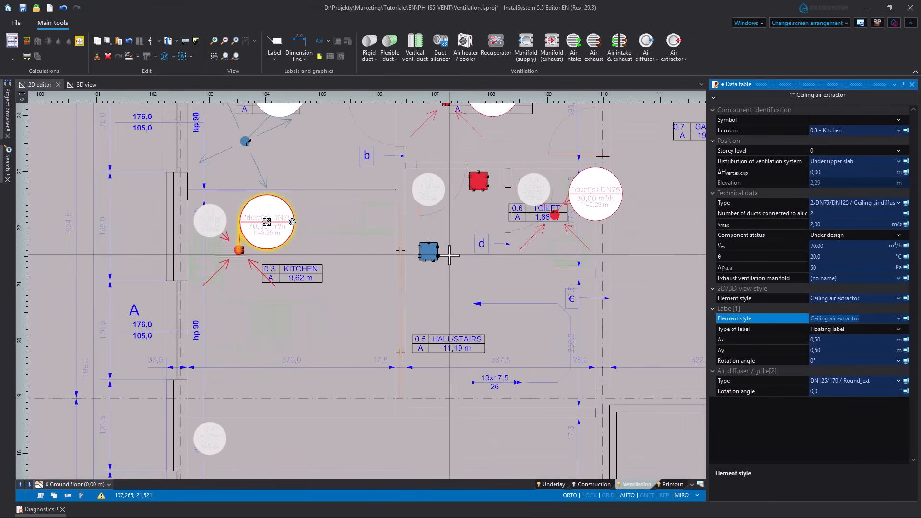
{"action": "middle_click_drag", "start_coordinate": [470, 254], "coordinate": [427, 323]}
{"action": "middle_click_drag", "start_coordinate": [407, 372], "coordinate": [452, 422]}
{"action": "middle_click_drag", "start_coordinate": [445, 259], "coordinate": [444, 335]}
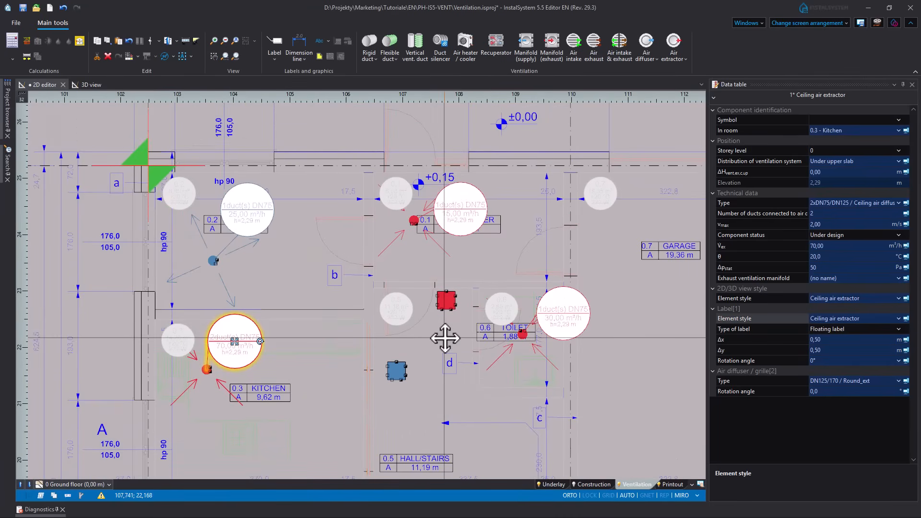
{"action": "left_click", "coordinate": [394, 59]}
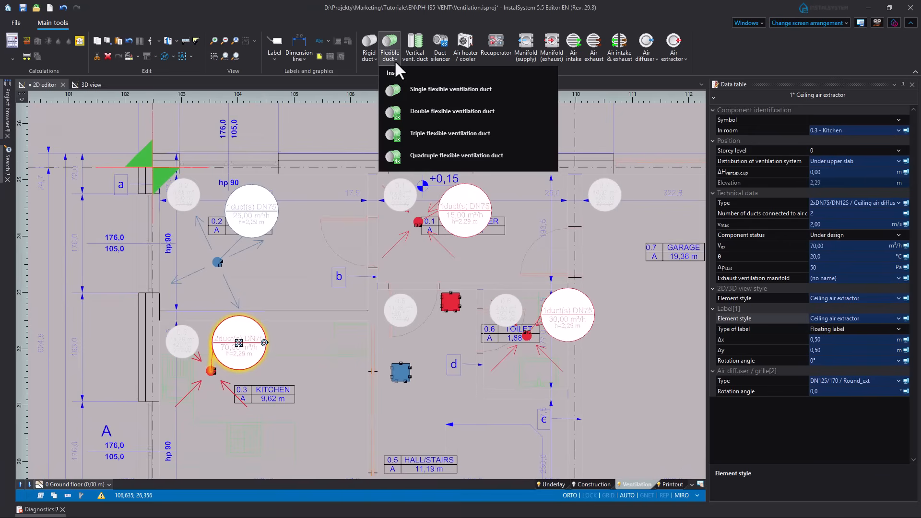
{"action": "left_click", "coordinate": [407, 91]}
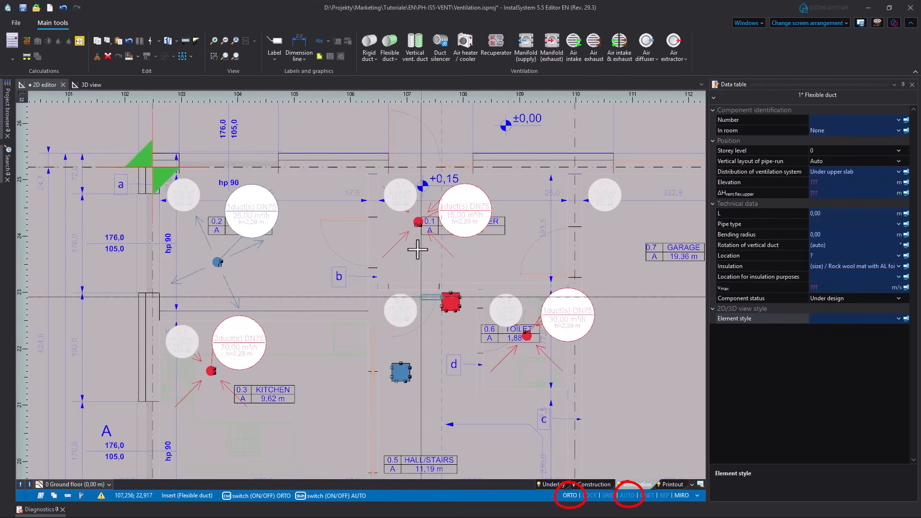
{"action": "left_click", "coordinate": [421, 297]}
- Insert a double flexible ventilation duct between the red exhaust manifold and the kitchen 0.3 extractor
{"action": "left_click", "coordinate": [390, 57]}
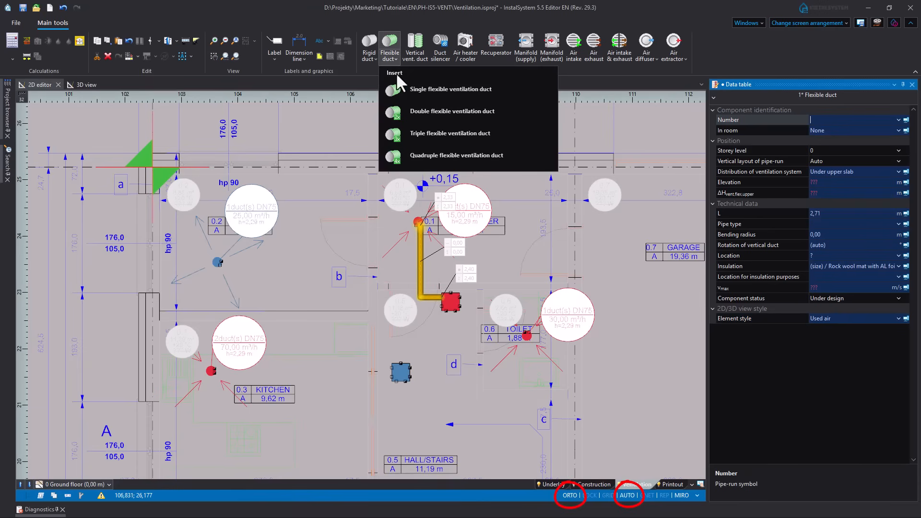
{"action": "left_click", "coordinate": [412, 110]}
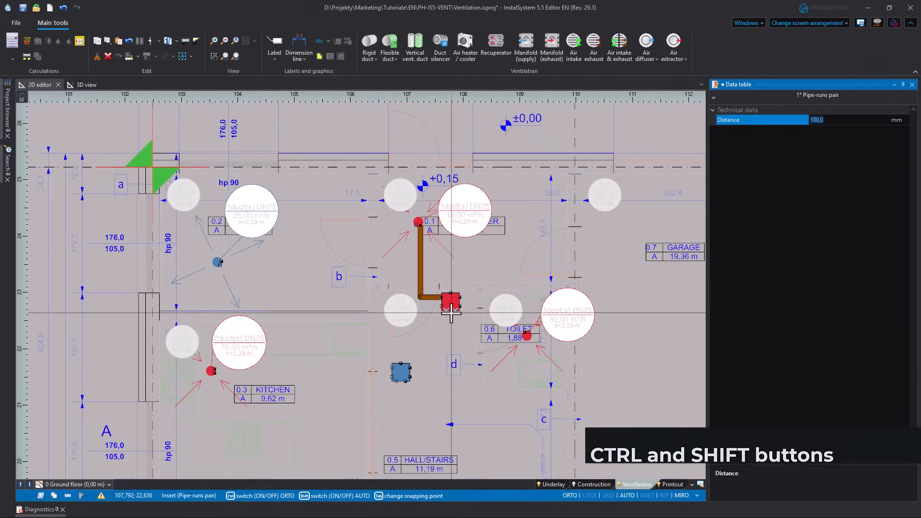
{"action": "left_click", "coordinate": [225, 375]}
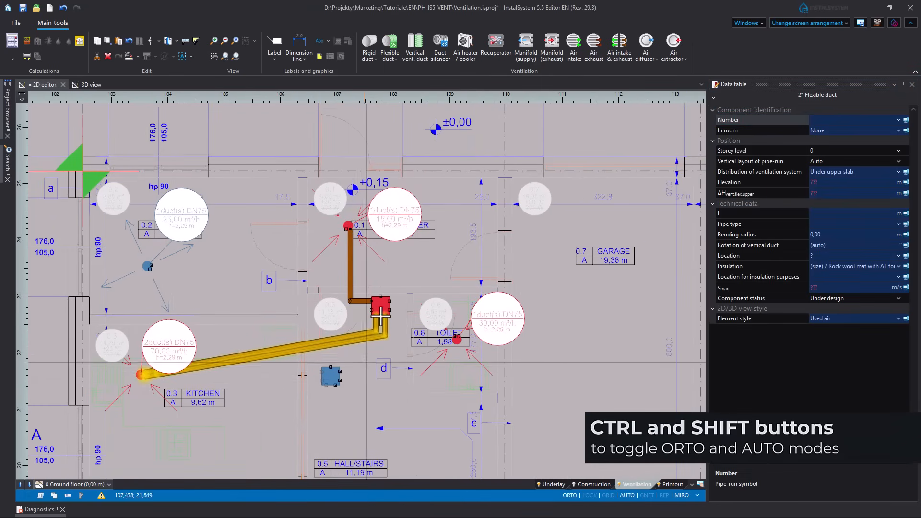
- Insert a single flexible ventilation duct with a right-angle bend between the red exhaust manifold and the toilet 0.6 extractor
{"action": "left_click", "coordinate": [396, 59]}
{"action": "left_click", "coordinate": [404, 88]}
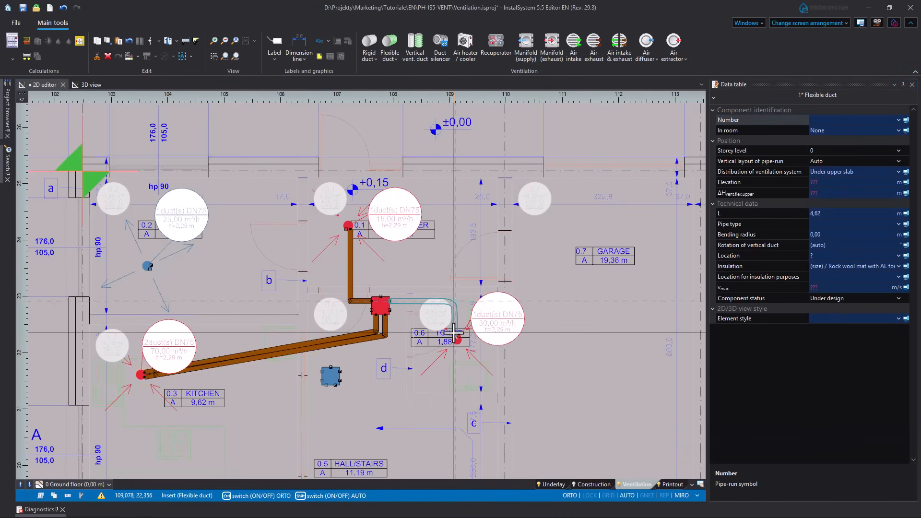
{"action": "key", "text": "Escape"}
- Insert a single flexible duct from the blue supply manifold through the hall to the right-hand living room 0.4 diffuser
{"action": "middle_click_drag", "start_coordinate": [363, 397], "coordinate": [448, 193]}
{"action": "scroll", "coordinate": [398, 225], "scroll_direction": "down", "scroll_amount": 1}
{"action": "left_click", "coordinate": [393, 57]}
{"action": "left_click", "coordinate": [404, 89]}
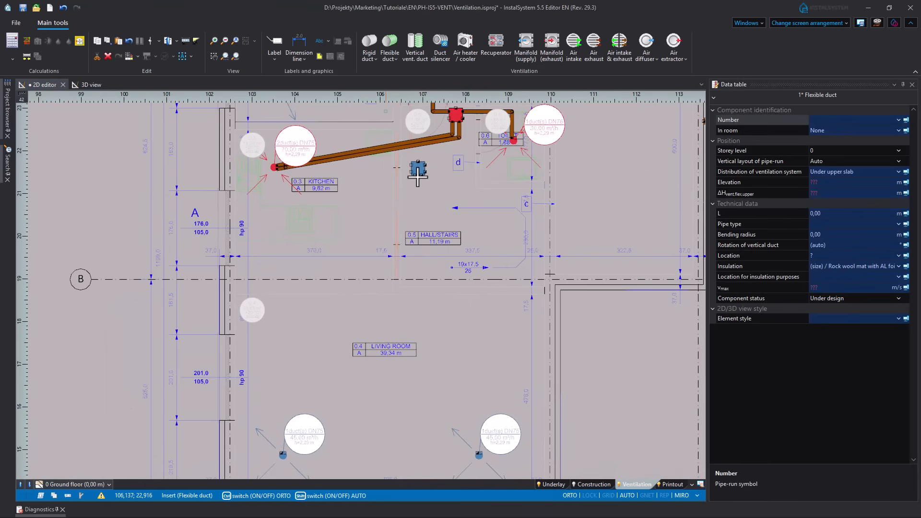
{"action": "left_click", "coordinate": [422, 308]}
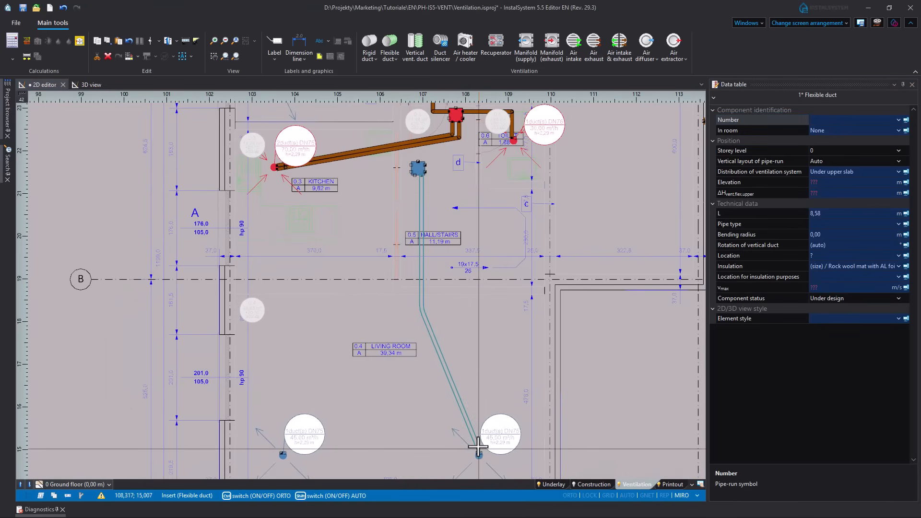
{"action": "left_click", "coordinate": [476, 449]}
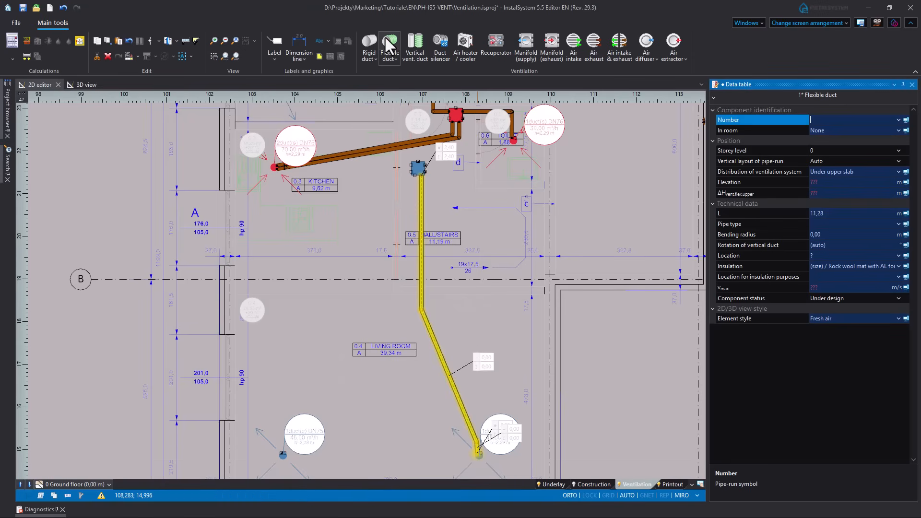
- Insert a second single flexible duct from the blue supply manifold, parallel to the first, to the left-hand living room 0.4 diffuser
{"action": "left_click", "coordinate": [416, 173]}
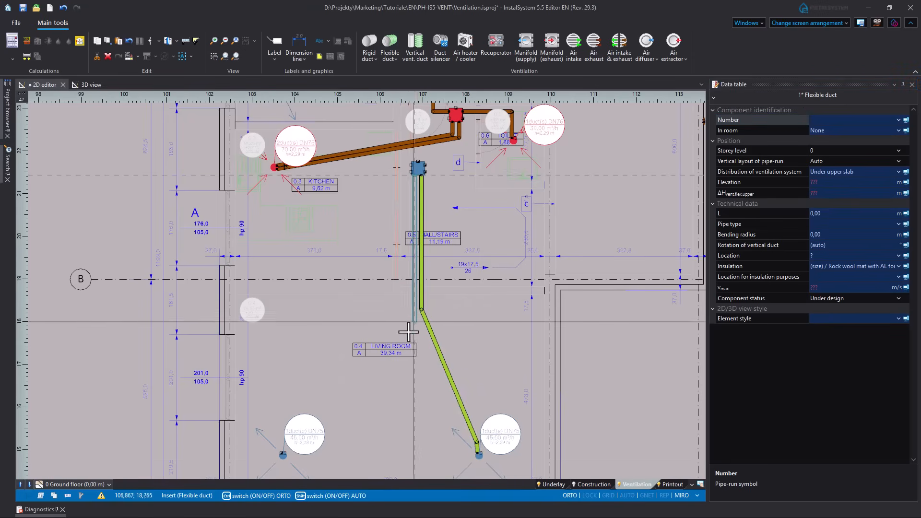
{"action": "left_click", "coordinate": [399, 309]}
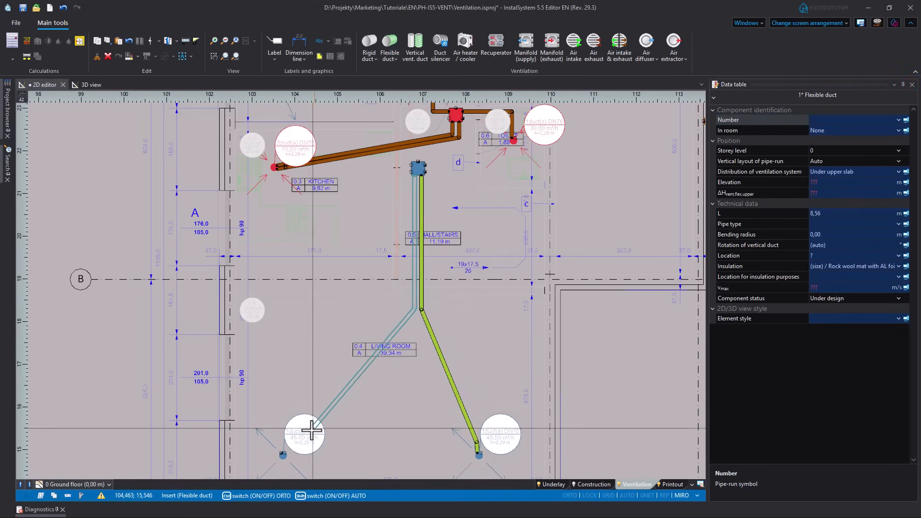
{"action": "left_click", "coordinate": [282, 452]}
{"action": "left_click", "coordinate": [315, 448]}
{"action": "left_click", "coordinate": [288, 468]}
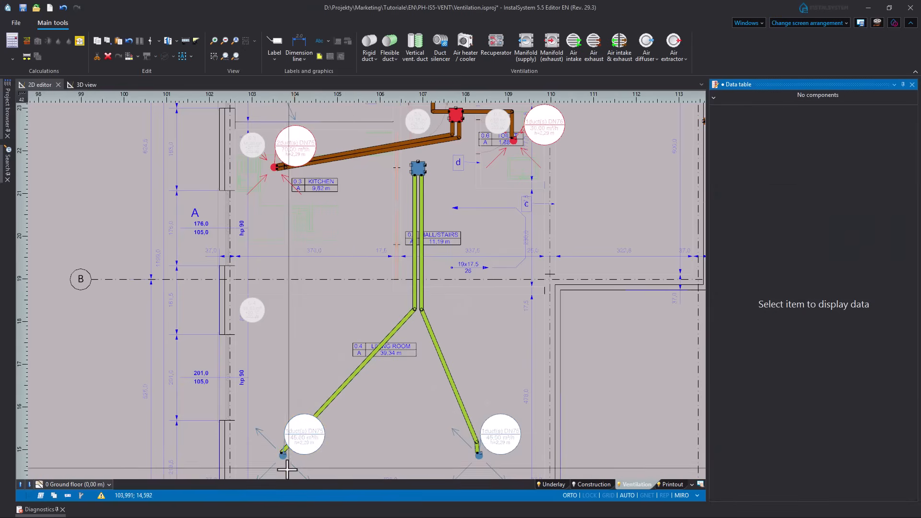
- Rotate the left-hand ceiling air diffuser in living room 0.4 to align its connection with the flexible duct
{"action": "scroll", "coordinate": [286, 468], "scroll_direction": "up", "scroll_amount": 5}
{"action": "left_click", "coordinate": [308, 426]}
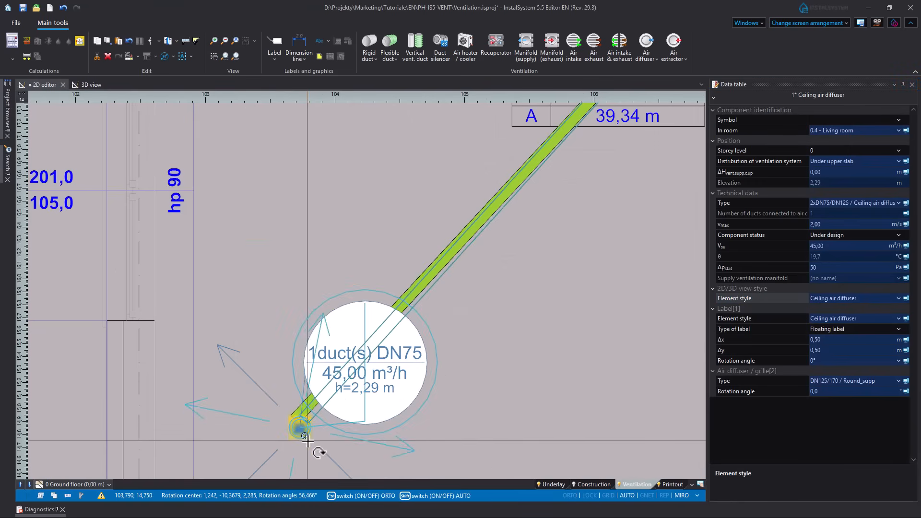
{"action": "left_click", "coordinate": [499, 360]}
- Insert a straight single flexible ventilation duct between the room 0.2 ceiling diffuser and the blue supply manifold
{"action": "scroll", "coordinate": [498, 354], "scroll_direction": "down", "scroll_amount": 5}
{"action": "middle_click_drag", "start_coordinate": [522, 194], "coordinate": [493, 255]}
{"action": "scroll", "coordinate": [493, 254], "scroll_direction": "up", "scroll_amount": 3}
{"action": "scroll", "coordinate": [484, 262], "scroll_direction": "up", "scroll_amount": 2}
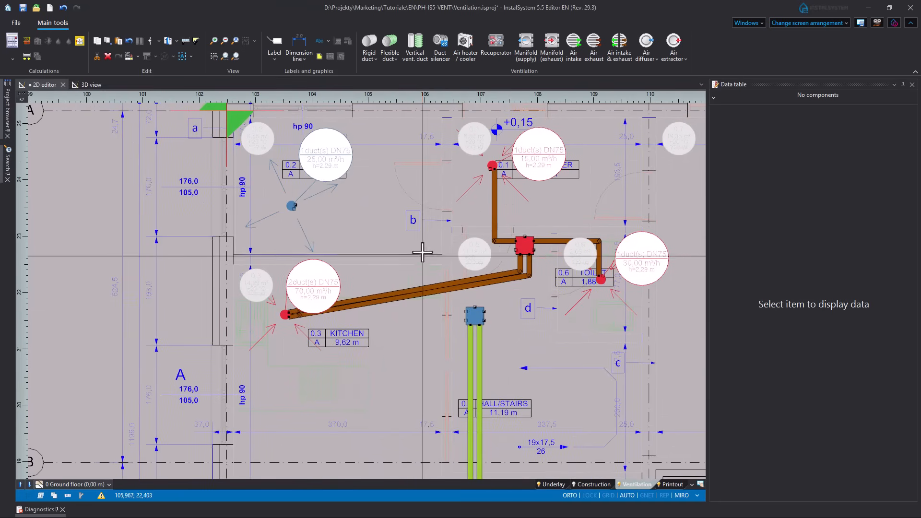
{"action": "left_click", "coordinate": [398, 59]}
{"action": "left_click", "coordinate": [399, 87]}
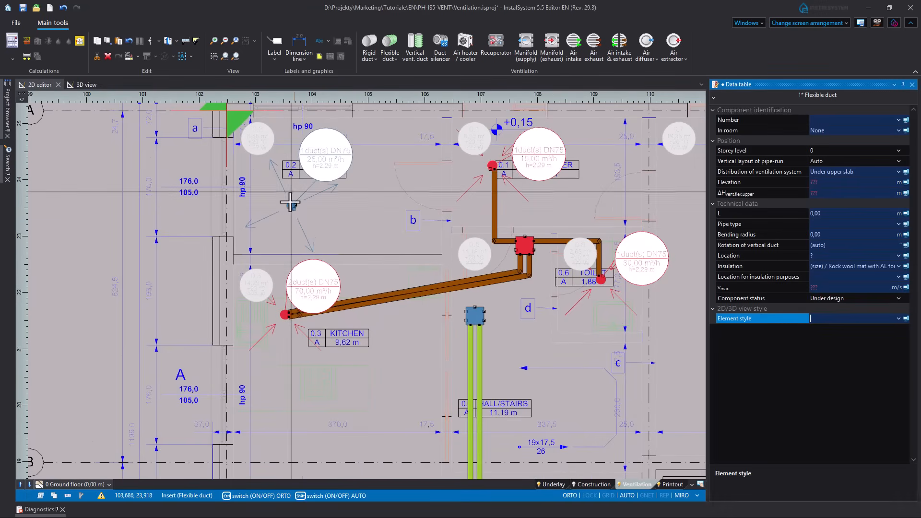
{"action": "left_click", "coordinate": [299, 206]}
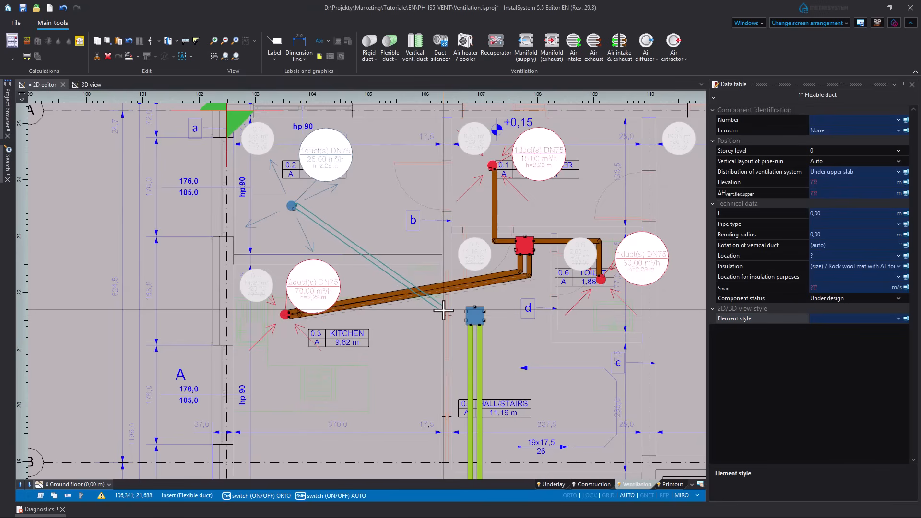
{"action": "left_click", "coordinate": [464, 311]}
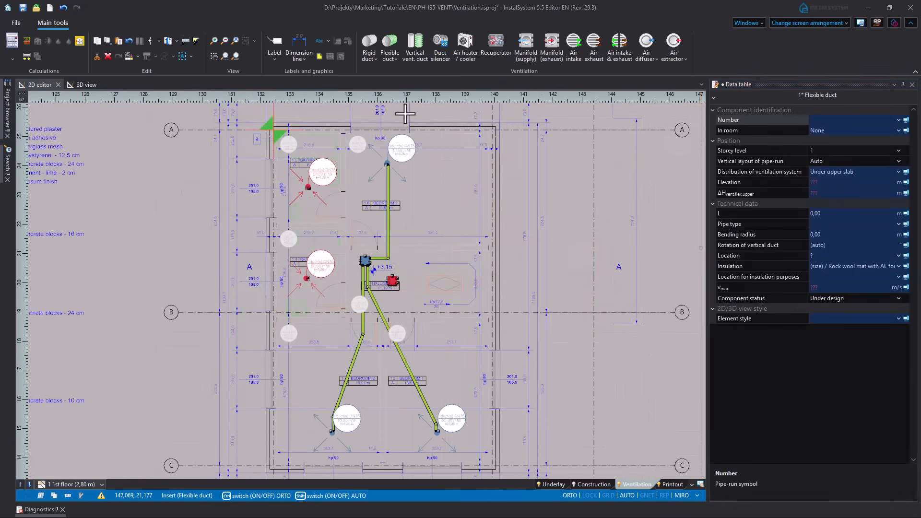
- On the first floor, insert a bent single flexible duct between the red exhaust manifold and the bathroom 1.5 extractor
{"action": "left_click", "coordinate": [396, 61]}
{"action": "left_click", "coordinate": [432, 89]}
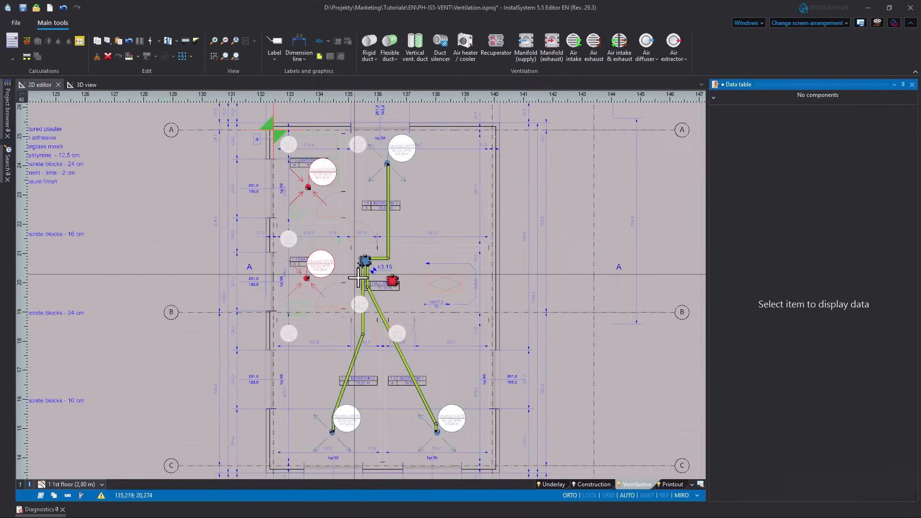
{"action": "scroll", "coordinate": [374, 277], "scroll_direction": "up", "scroll_amount": 5}
{"action": "scroll", "coordinate": [361, 284], "scroll_direction": "down", "scroll_amount": 4}
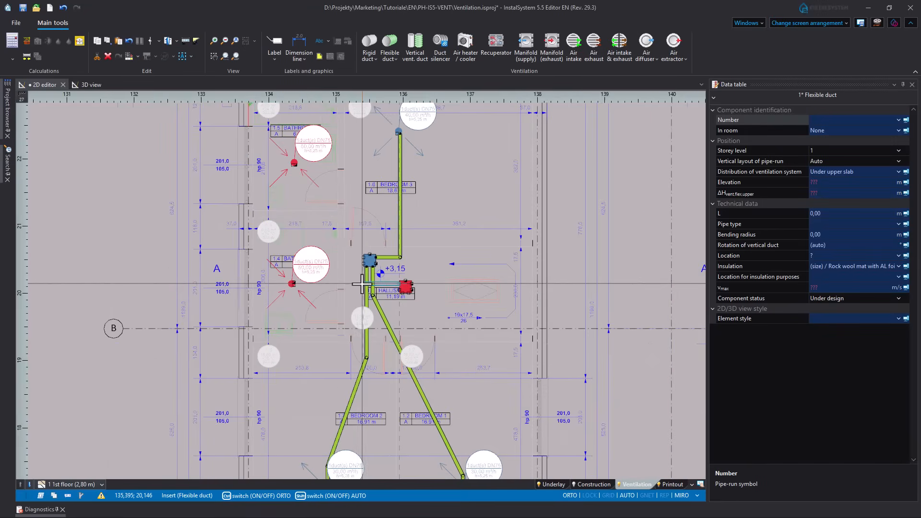
{"action": "left_click", "coordinate": [357, 284]}
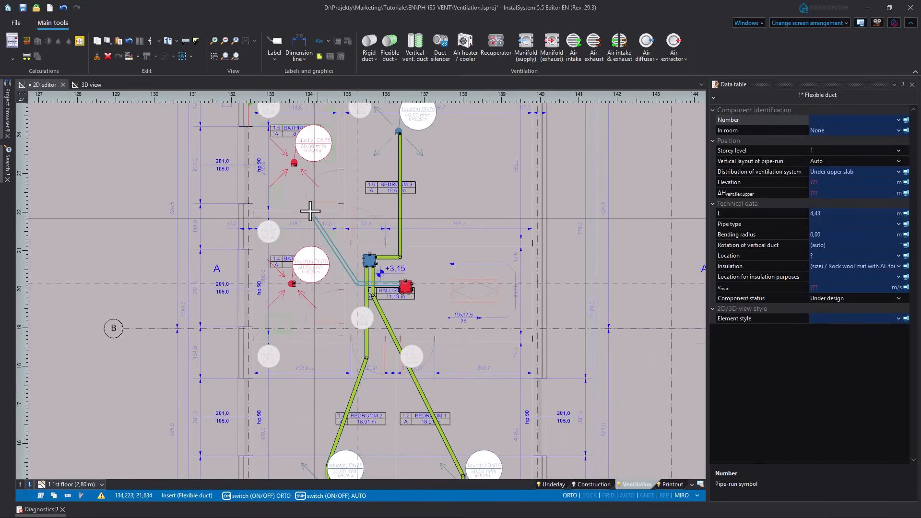
{"action": "left_click", "coordinate": [297, 166]}
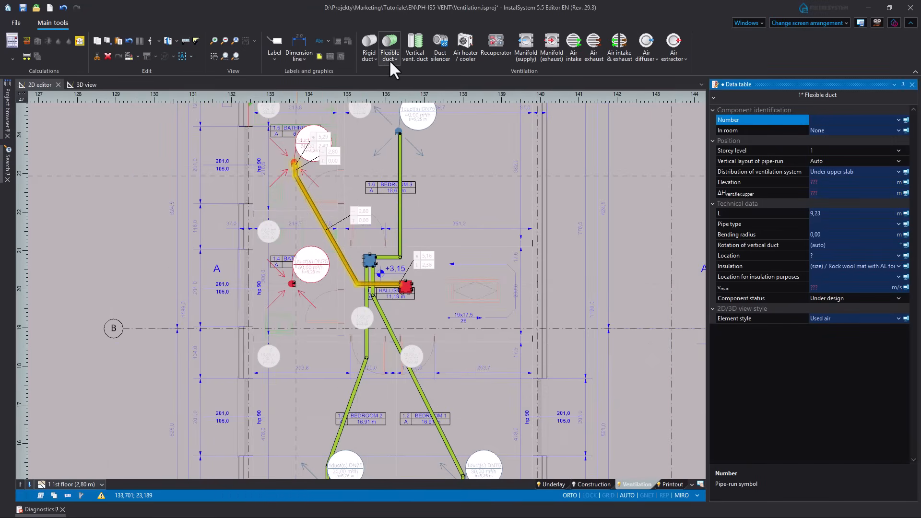
- Insert a straight single flexible duct between the first floor exhaust manifold and the bathroom 1.4 extractor, with orthogonal and automatic drawing modes toggled as needed
{"action": "left_click", "coordinate": [389, 59]}
{"action": "left_click", "coordinate": [408, 89]}
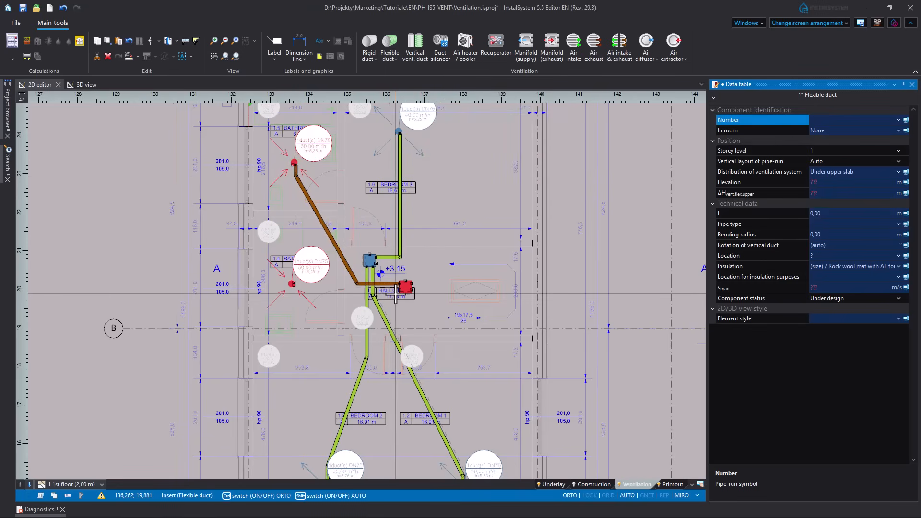
{"action": "key", "text": "shift"}
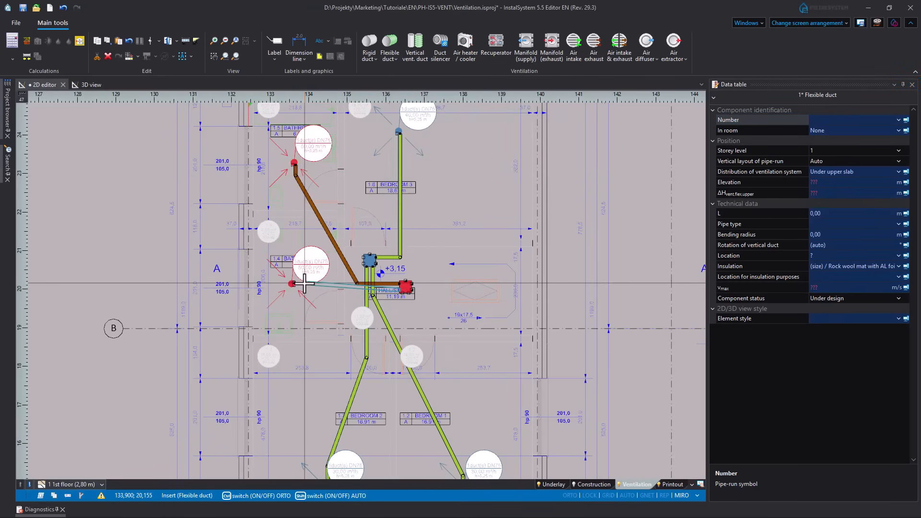
{"action": "left_click", "coordinate": [376, 300]}
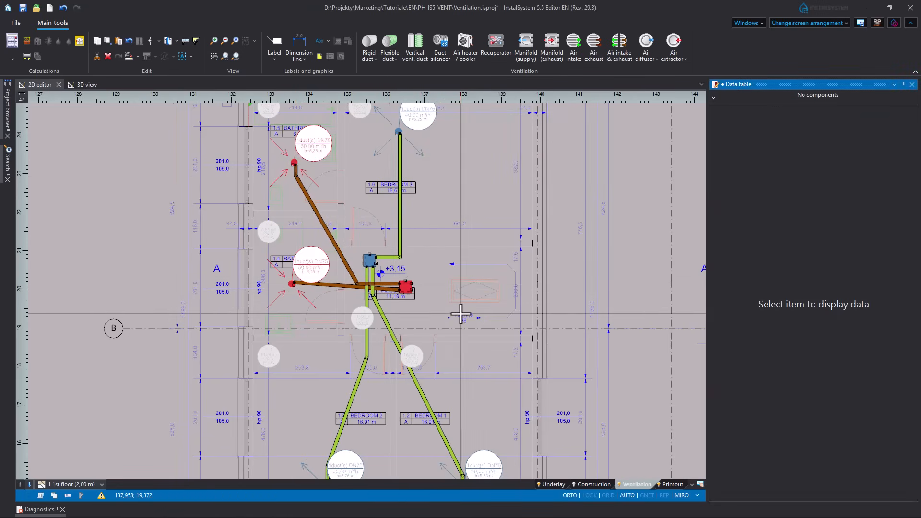
- Go to the basement storey and examine the recuperator in boiler room -1.3
{"action": "scroll", "coordinate": [460, 312], "scroll_direction": "down", "scroll_amount": 2}
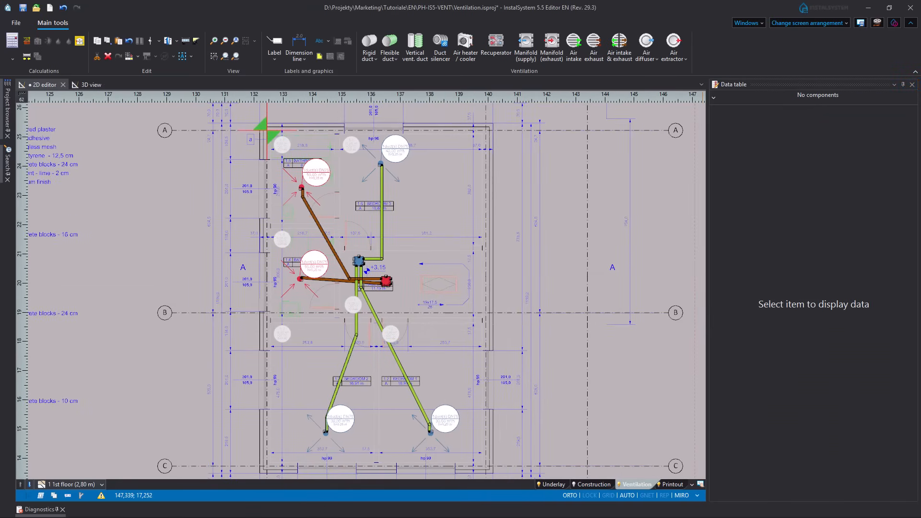
{"action": "scroll", "coordinate": [472, 352], "scroll_direction": "up", "scroll_amount": 2}
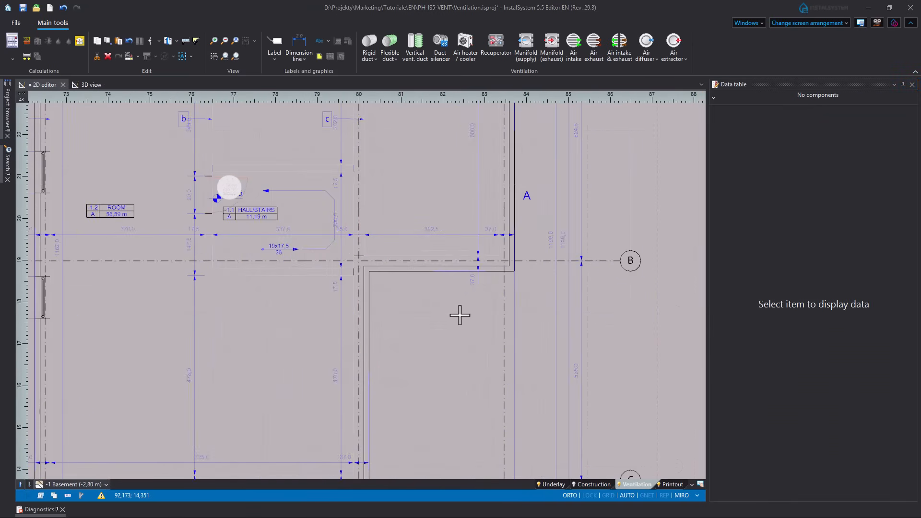
{"action": "middle_click_drag", "start_coordinate": [431, 239], "coordinate": [385, 377]}
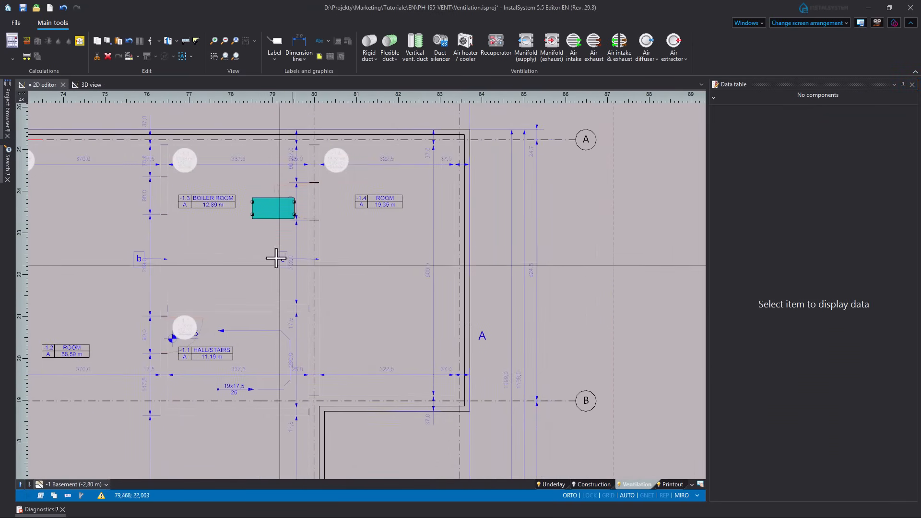
{"action": "left_click", "coordinate": [266, 208]}
{"action": "scroll", "coordinate": [317, 274], "scroll_direction": "down", "scroll_amount": 2}
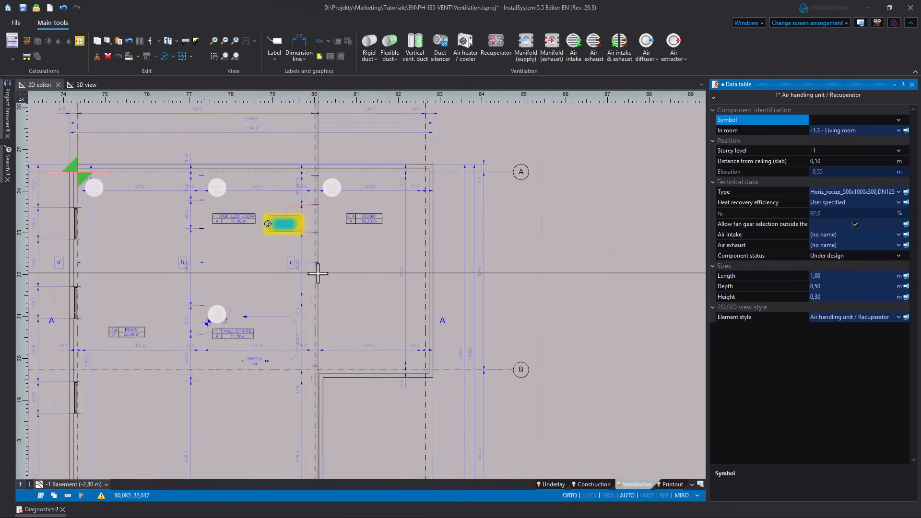
- Return to the ground floor storey and examine the air intake and air exhaust on the outer wall of garage 0.7
{"action": "left_click", "coordinate": [90, 484]}
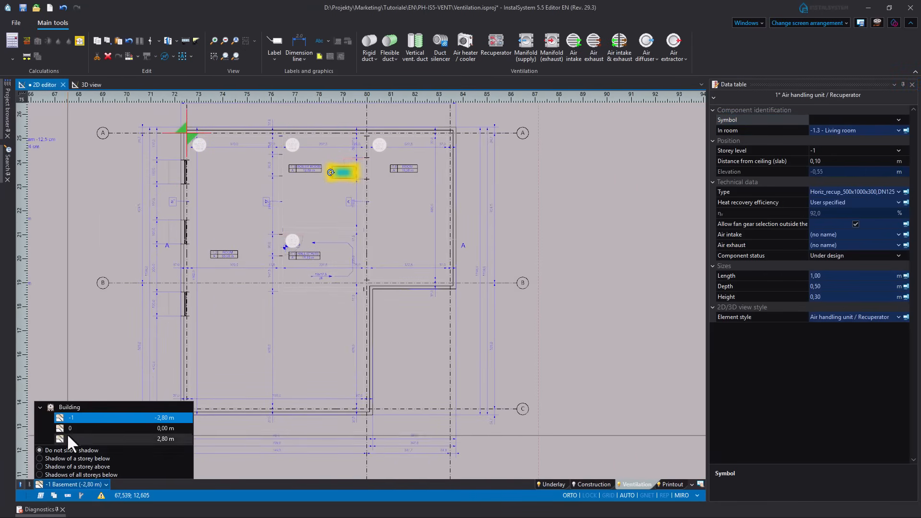
{"action": "left_click", "coordinate": [68, 431]}
{"action": "scroll", "coordinate": [523, 186], "scroll_direction": "up", "scroll_amount": 5}
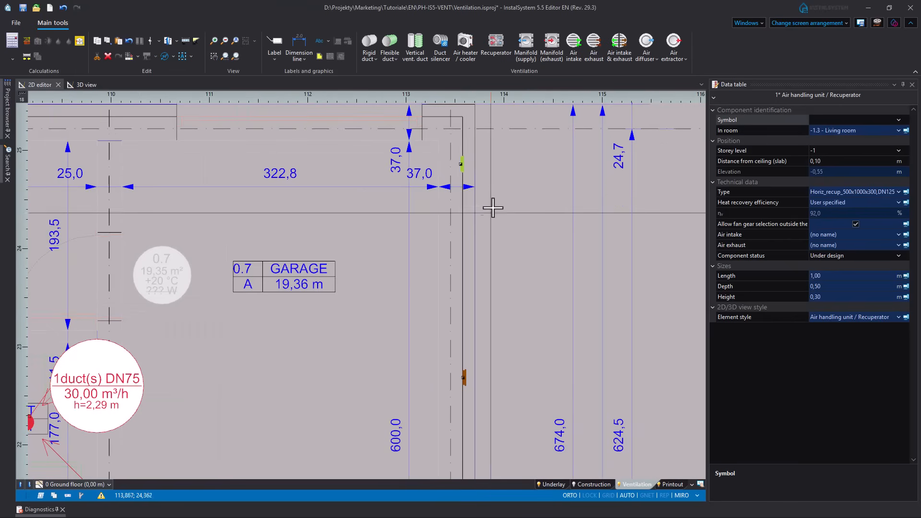
{"action": "left_click", "coordinate": [462, 164]}
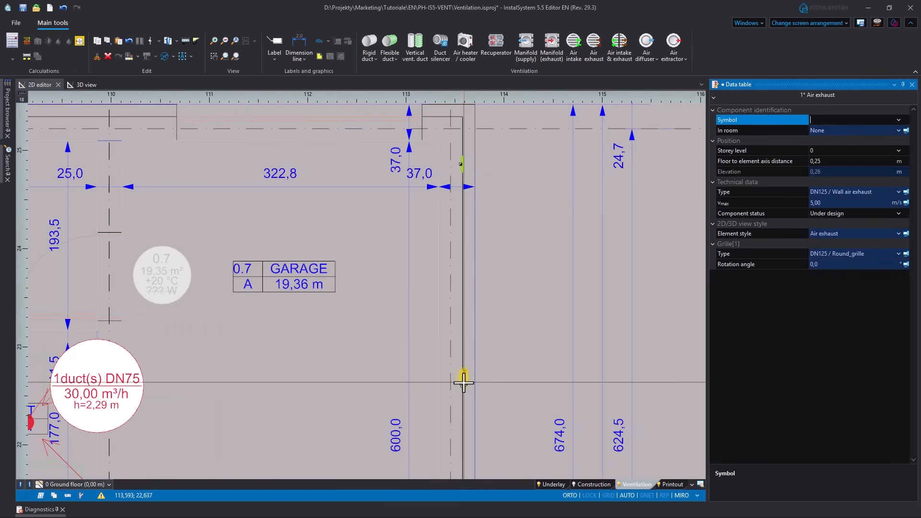
{"action": "left_click", "coordinate": [399, 323]}
- Insert a vertical ventilation duct from storey -1 to 0 in the upper left corner of garage 0.7
{"action": "scroll", "coordinate": [392, 315], "scroll_direction": "down", "scroll_amount": 1}
{"action": "middle_click_drag", "start_coordinate": [331, 244], "coordinate": [415, 294]}
{"action": "scroll", "coordinate": [383, 277], "scroll_direction": "up", "scroll_amount": 2}
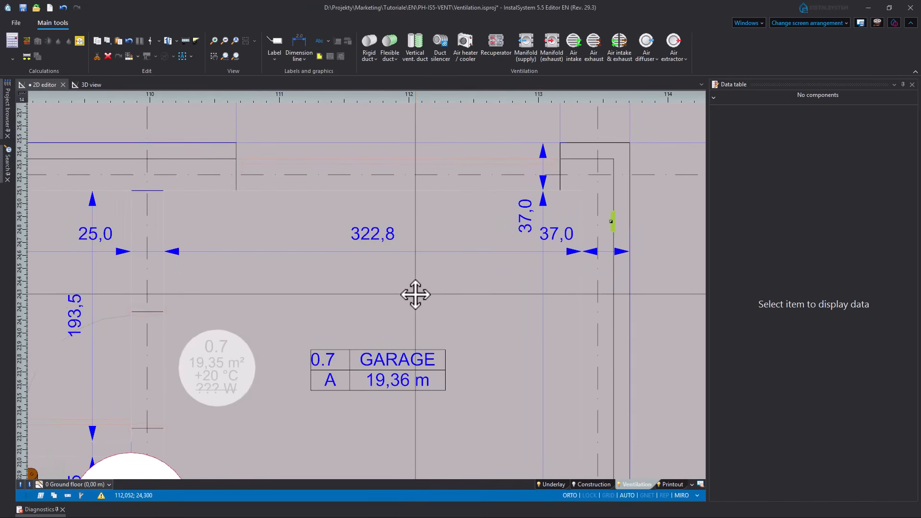
{"action": "left_click", "coordinate": [416, 57]}
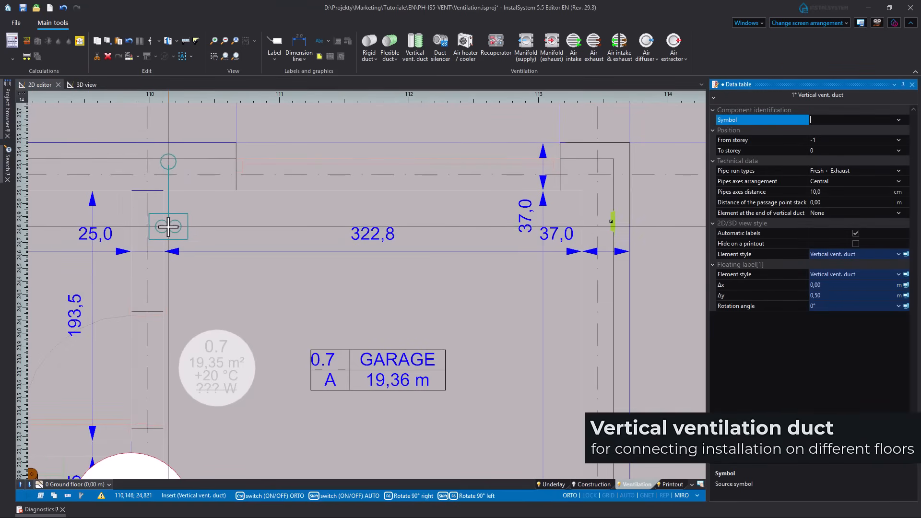
{"action": "left_click", "coordinate": [168, 223]}
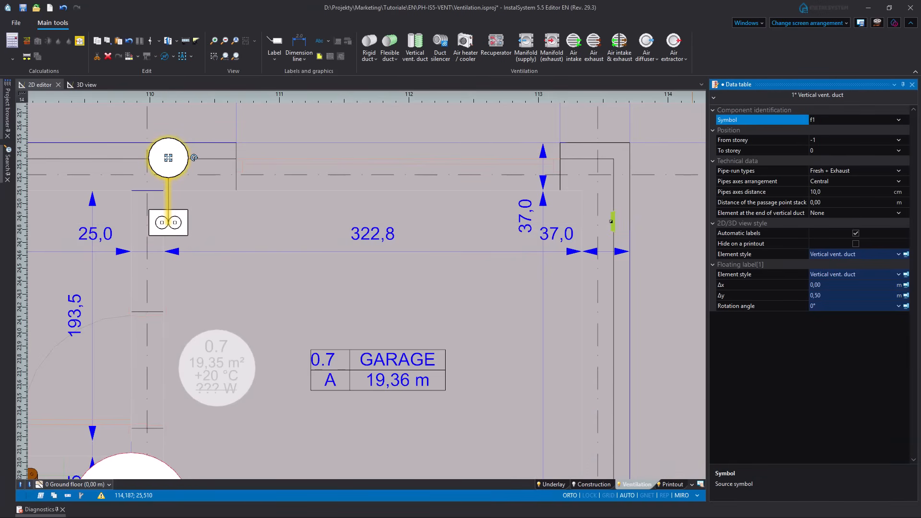
- Check the storey range of vertical duct f1 and set its pipe-run type to Fresh
{"action": "left_click", "coordinate": [899, 141]}
{"action": "left_click", "coordinate": [900, 150]}
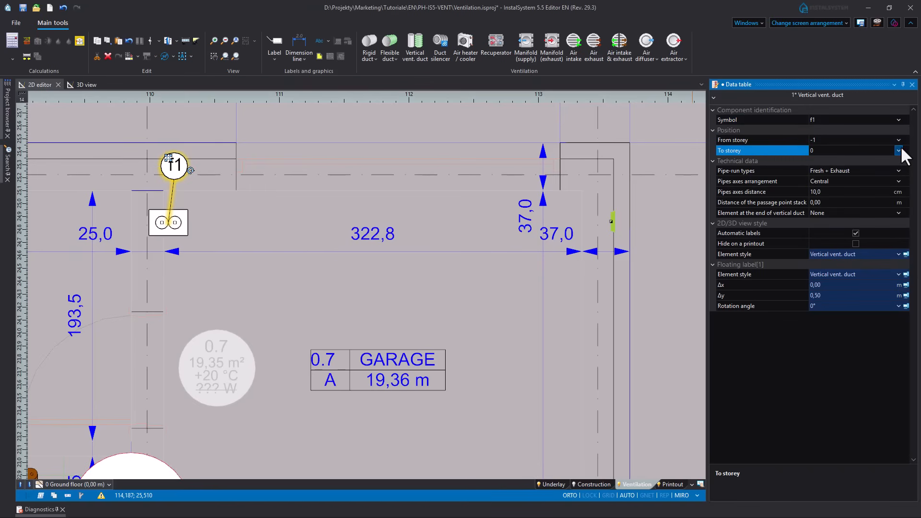
{"action": "left_click", "coordinate": [899, 168]}
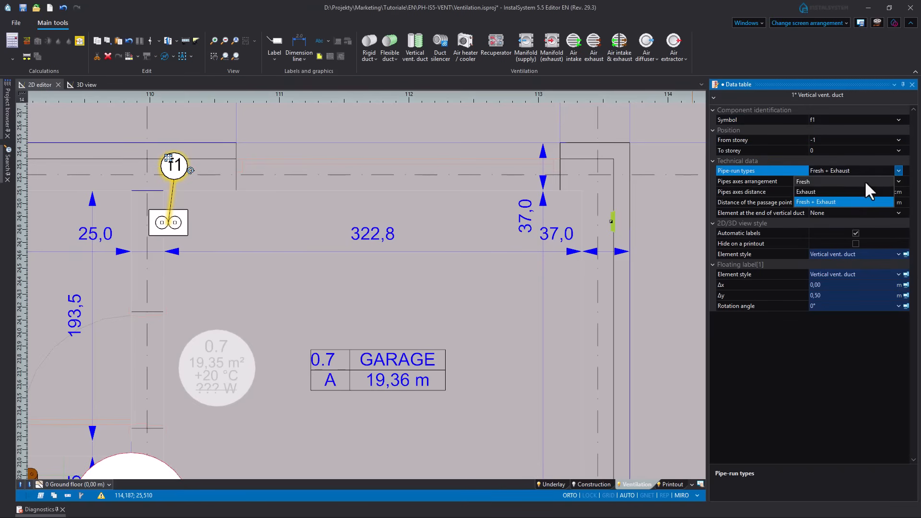
{"action": "left_click", "coordinate": [866, 181]}
{"action": "left_click", "coordinate": [629, 236]}
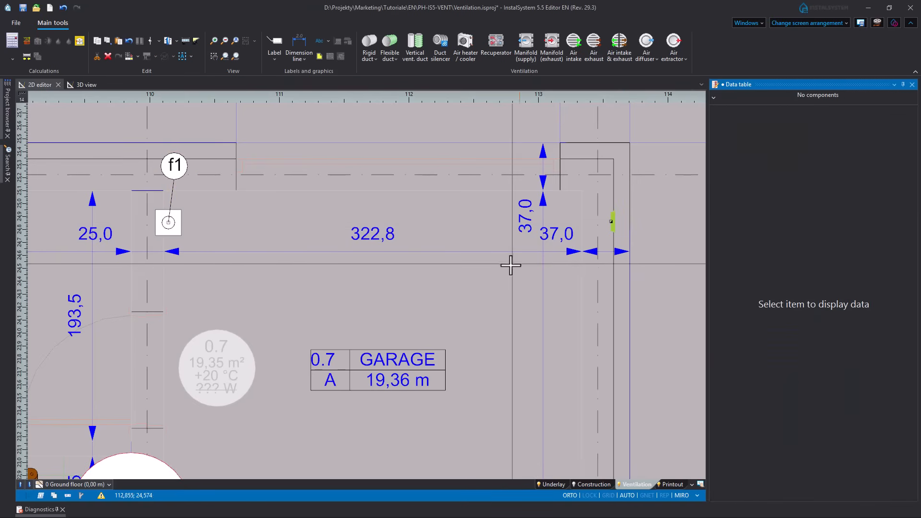
- Insert a second vertical ventilation duct from storey -1 to 0 directly below duct f1 in the garage
{"action": "middle_click_drag", "start_coordinate": [516, 261], "coordinate": [523, 249]}
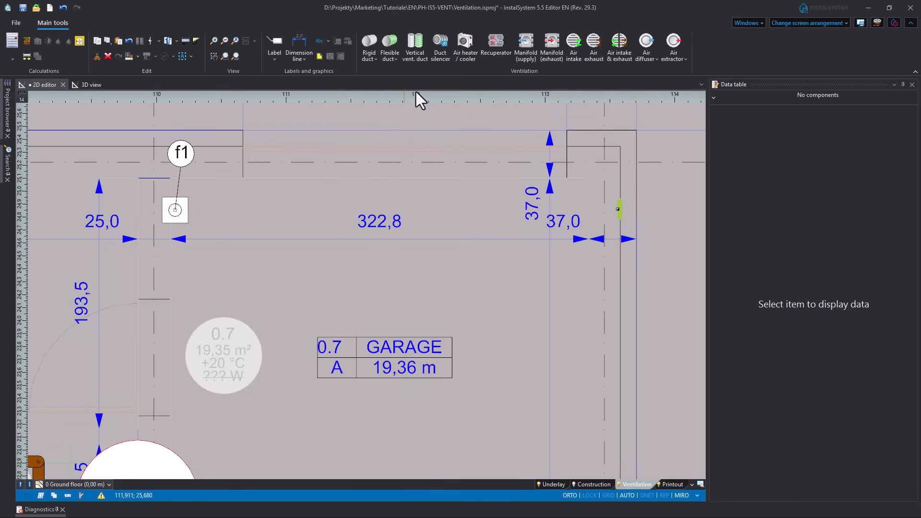
{"action": "left_click", "coordinate": [416, 48]}
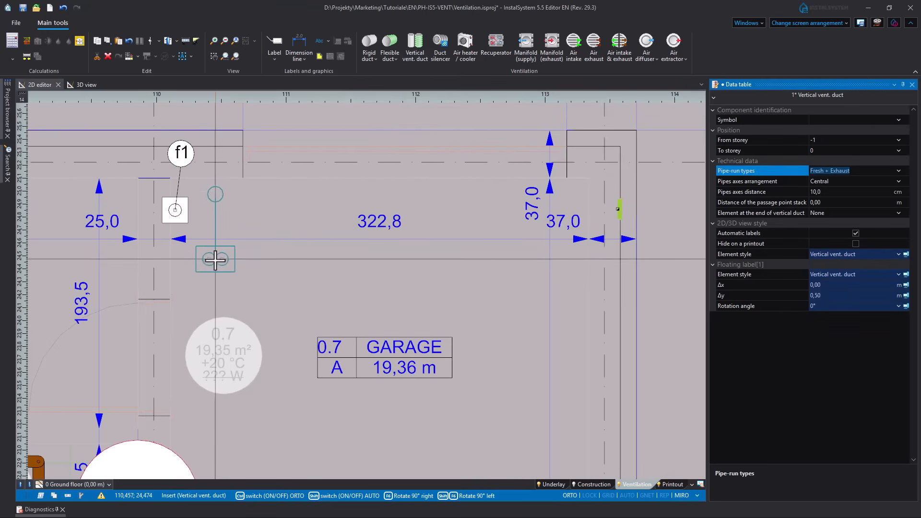
{"action": "left_click", "coordinate": [183, 239]}
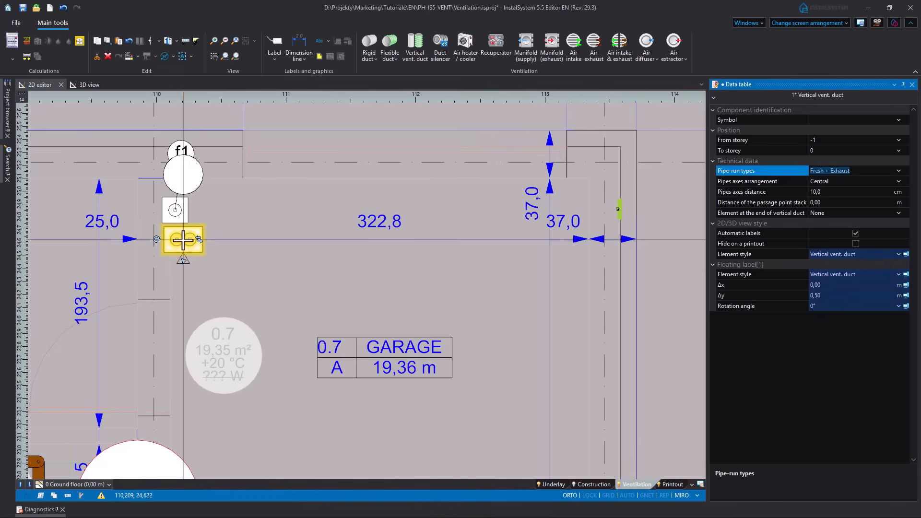
- Move the second vertical duct's label clear of the duct, set its symbol to u1 and its pipe-run type to Exhaust
{"action": "left_click", "coordinate": [222, 282]}
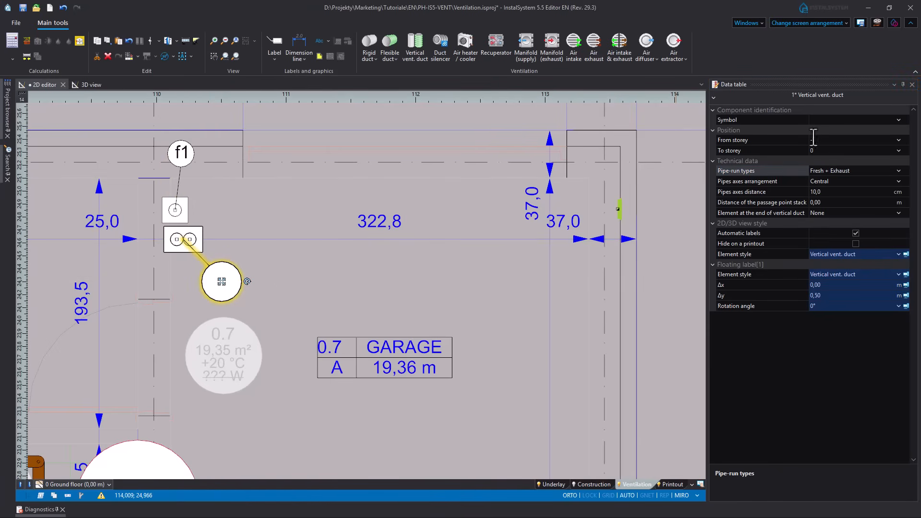
{"action": "left_click", "coordinate": [829, 120]}
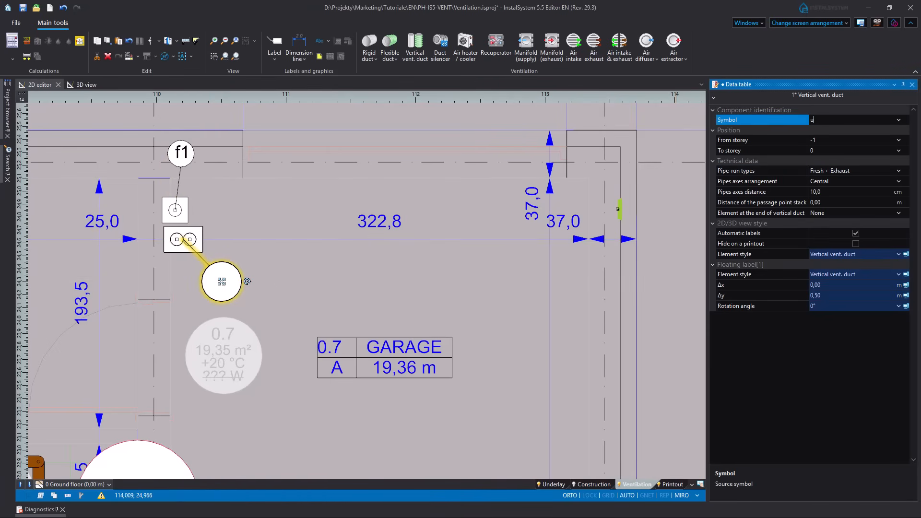
{"action": "left_click", "coordinate": [899, 171]}
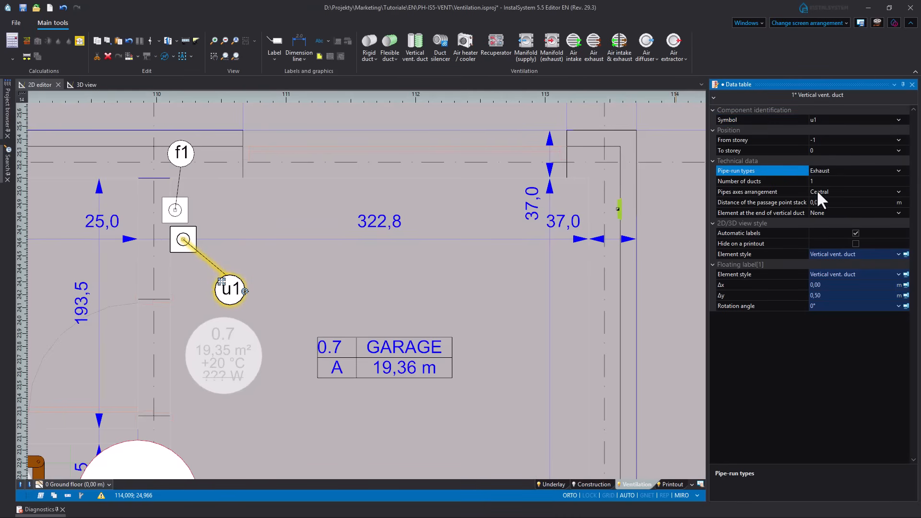
- Move vertical duct u1 sideways so that it lines up directly below duct f1 in the garage
{"action": "middle_click_drag", "start_coordinate": [362, 263], "coordinate": [417, 261]}
{"action": "scroll", "coordinate": [272, 256], "scroll_direction": "up", "scroll_amount": 3}
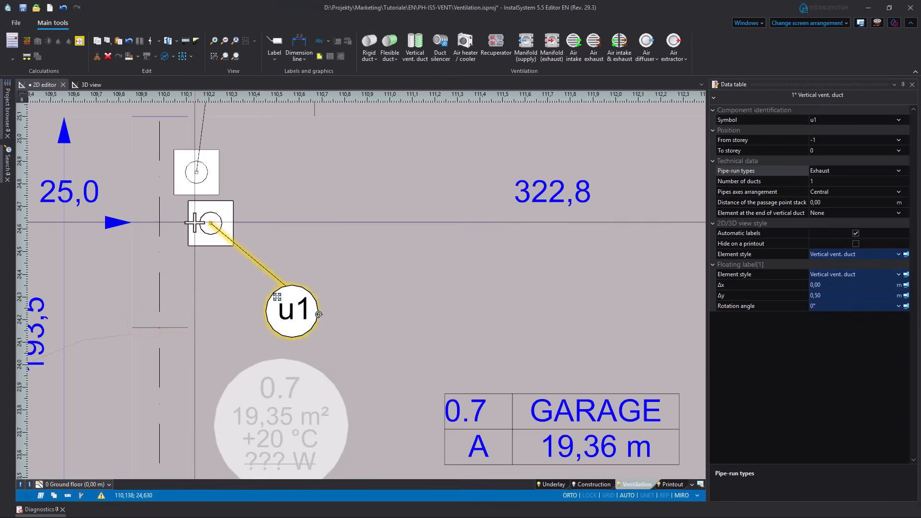
{"action": "left_click_drag", "start_coordinate": [195, 222], "coordinate": [180, 220]}
{"action": "left_click", "coordinate": [278, 228]}
{"action": "scroll", "coordinate": [279, 230], "scroll_direction": "down", "scroll_amount": 4}
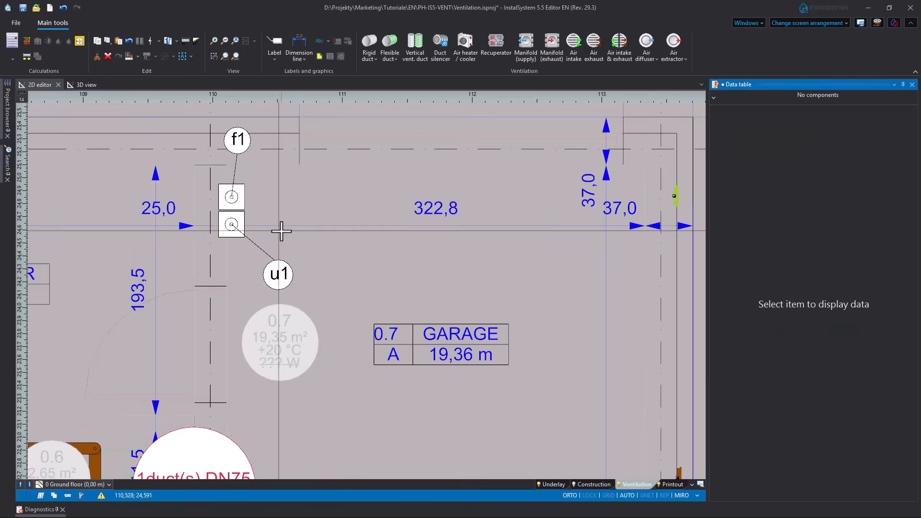
{"action": "middle_click_drag", "start_coordinate": [443, 247], "coordinate": [413, 236]}
- Insert a straight single flexible duct from vertical duct f1 to the air intake on the garage's outer wall
{"action": "left_click", "coordinate": [391, 53]}
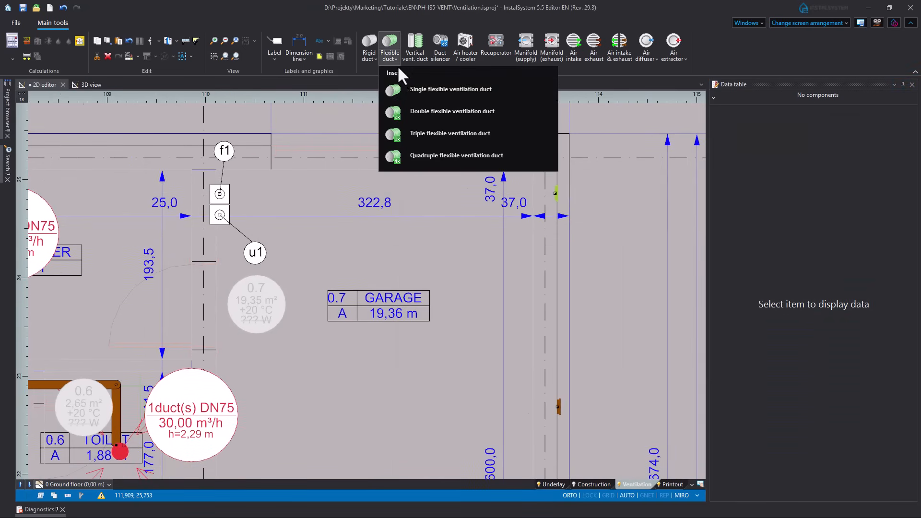
{"action": "left_click", "coordinate": [422, 90]}
{"action": "left_click", "coordinate": [220, 194]}
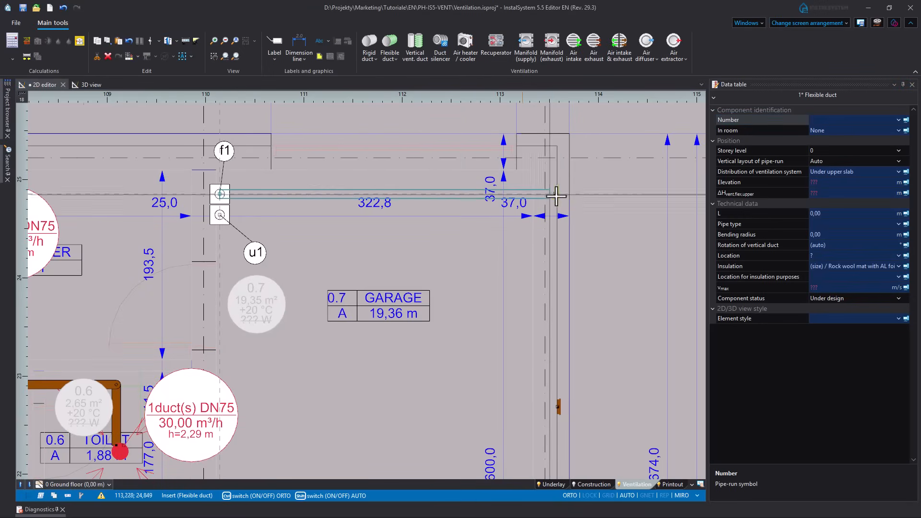
{"action": "left_click", "coordinate": [556, 194]}
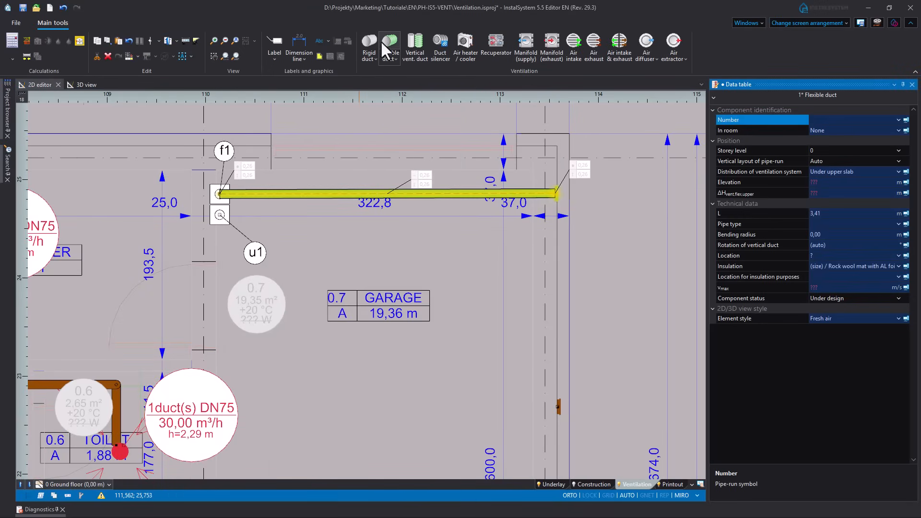
- Insert a single flexible duct from vertical duct u1 along the garage, down beside the outer wall and to the air exhaust
{"action": "left_click", "coordinate": [387, 44]}
{"action": "left_click", "coordinate": [219, 215]}
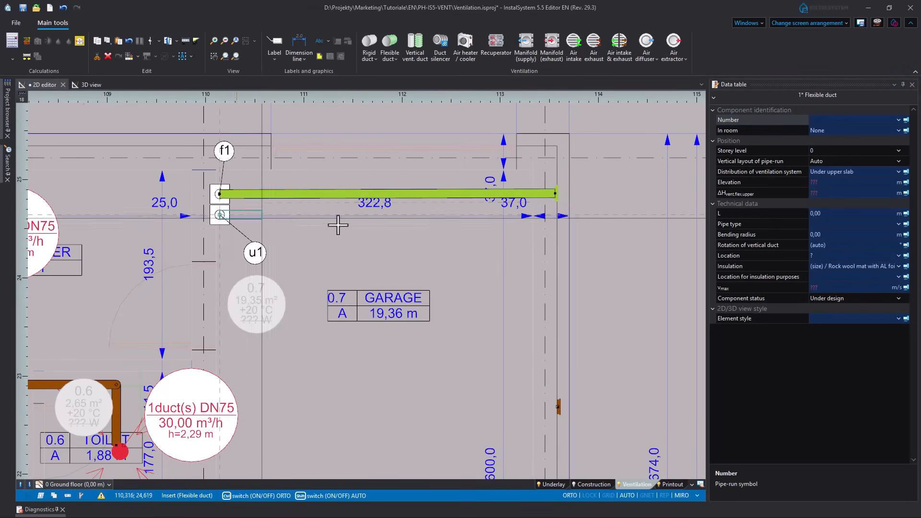
{"action": "left_click", "coordinate": [518, 219]}
{"action": "left_click", "coordinate": [510, 409]}
{"action": "left_click", "coordinate": [556, 409]}
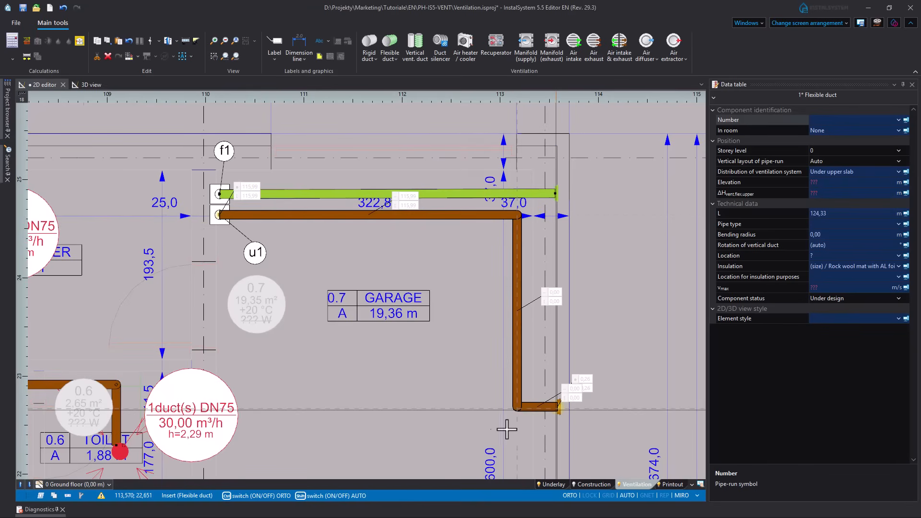
{"action": "key", "text": "Escape"}
- On the basement storey (-1), insert a single flexible duct from the recuperator's fresh air intake connection to vertical duct f1
{"action": "left_click", "coordinate": [98, 486]}
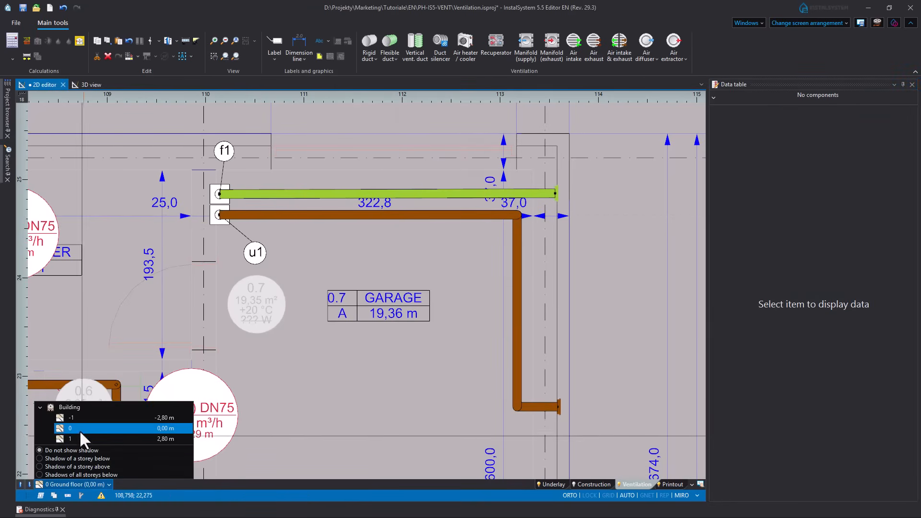
{"action": "left_click", "coordinate": [72, 418]}
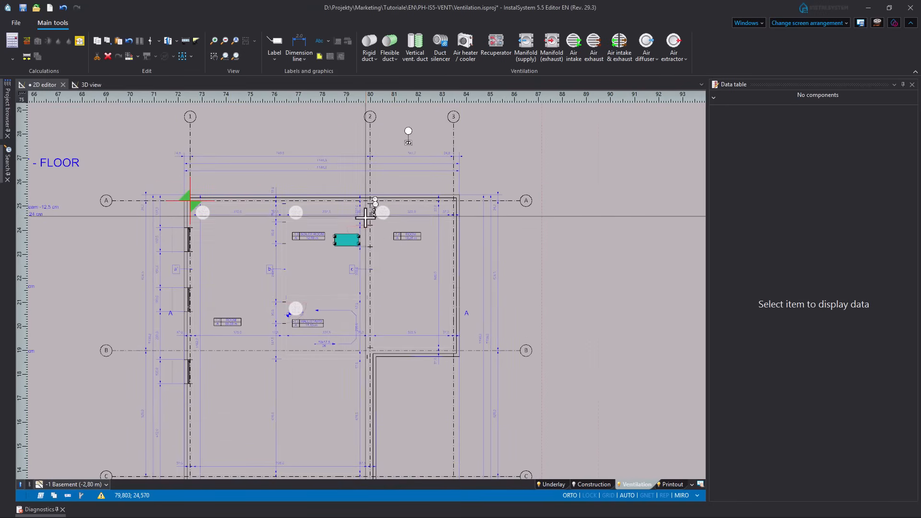
{"action": "scroll", "coordinate": [365, 219], "scroll_direction": "up", "scroll_amount": 8}
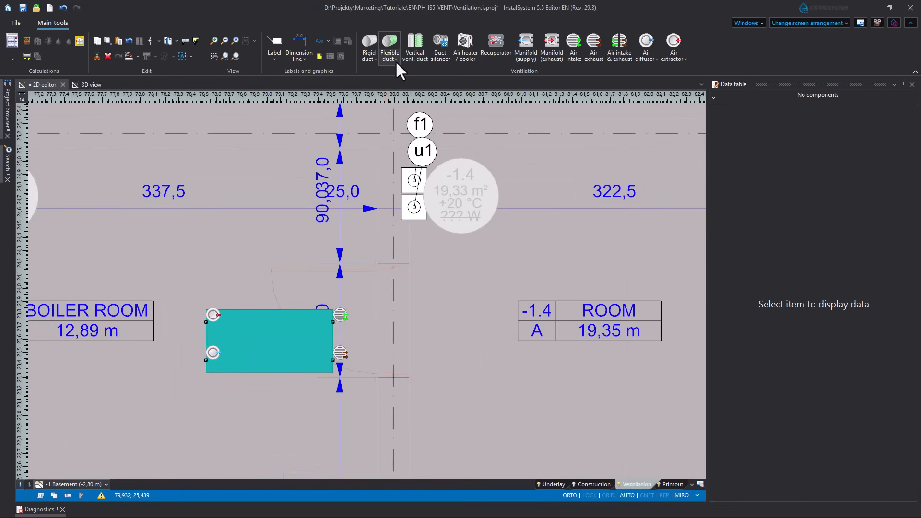
{"action": "left_click", "coordinate": [396, 59]}
{"action": "left_click", "coordinate": [403, 88]}
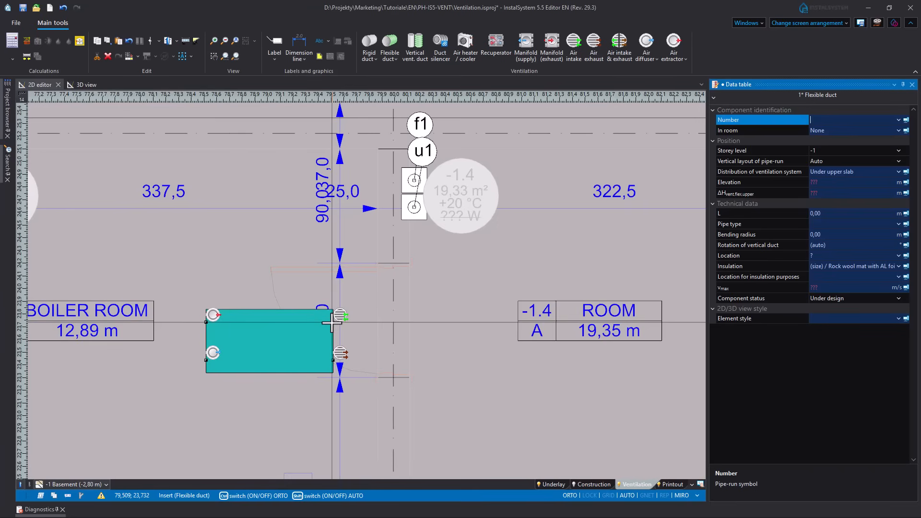
{"action": "left_click", "coordinate": [342, 317]}
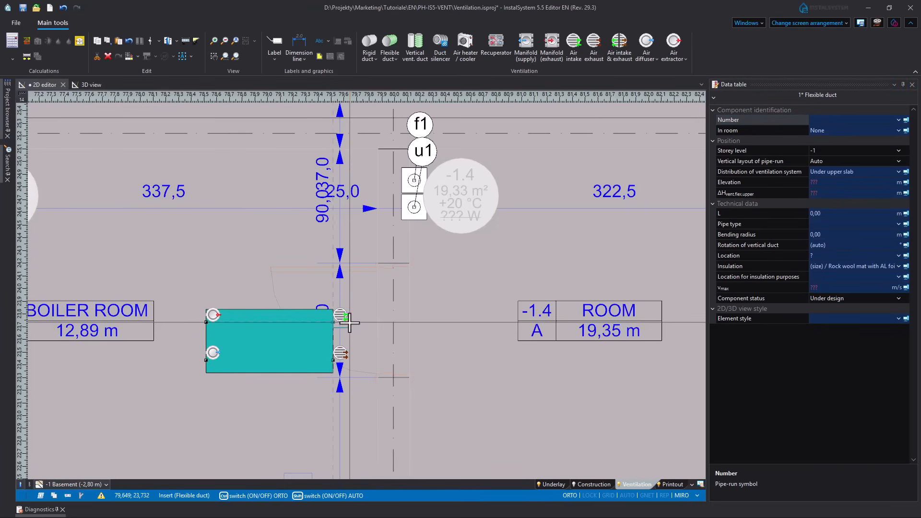
{"action": "left_click", "coordinate": [413, 181]}
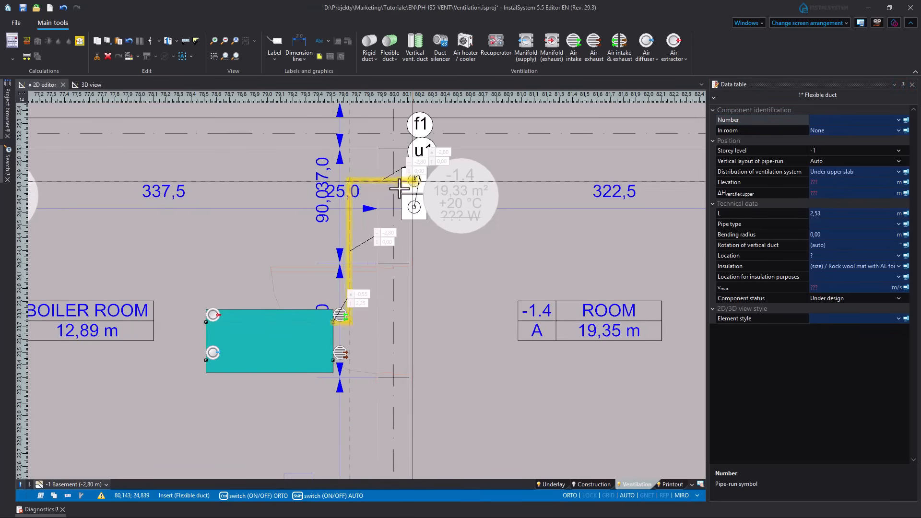
- Connect the recuperator's air exhaust connection to vertical duct u1 with a flexible duct
{"action": "left_click", "coordinate": [333, 361]}
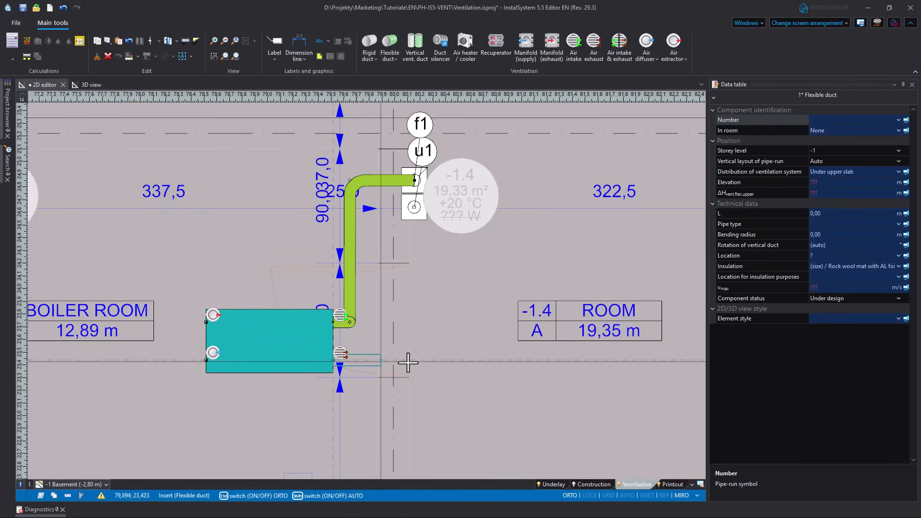
{"action": "left_click", "coordinate": [425, 209]}
{"action": "key", "text": "Escape"}
{"action": "scroll", "coordinate": [508, 312], "scroll_direction": "down", "scroll_amount": 4}
{"action": "scroll", "coordinate": [565, 325], "scroll_direction": "up", "scroll_amount": 2}
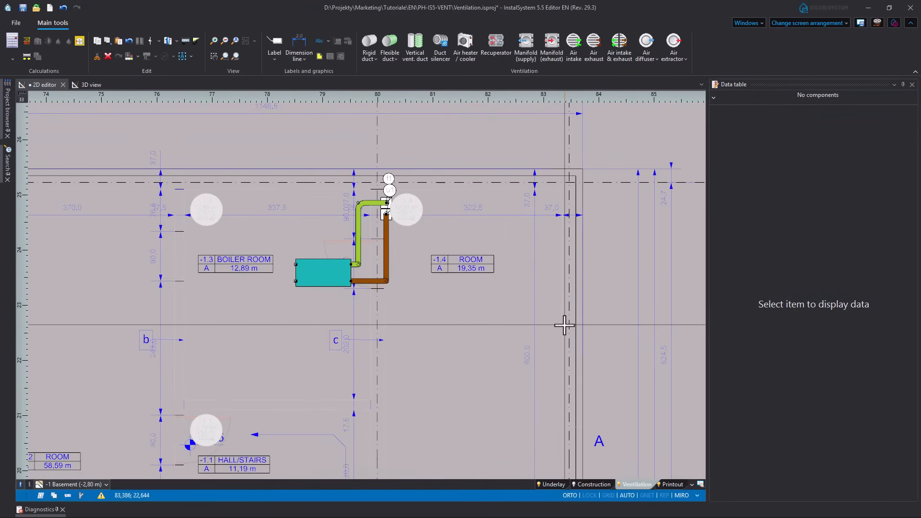
{"action": "scroll", "coordinate": [501, 398], "scroll_direction": "up", "scroll_amount": 3}
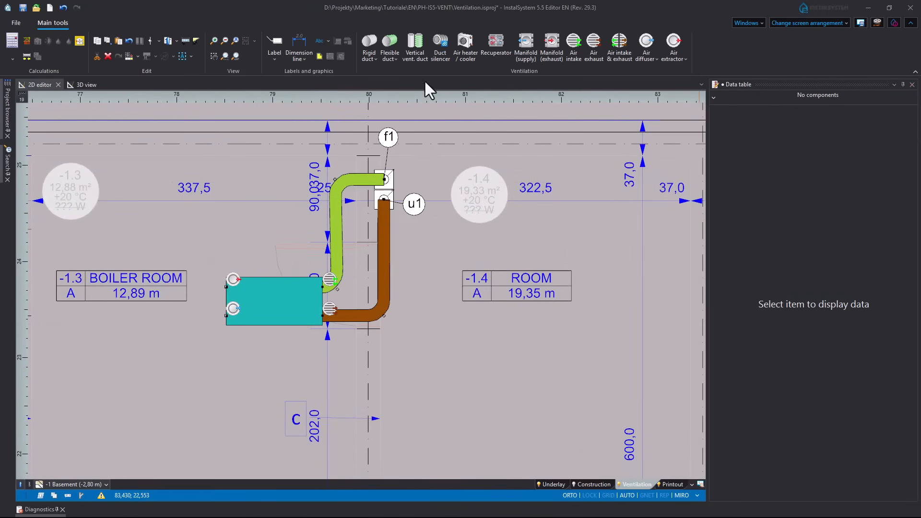
- Insert a two-pipe vertical ventilation duct beside f1 in the boiler room and rotate it so its pipes stand one above the other
{"action": "left_click", "coordinate": [417, 60]}
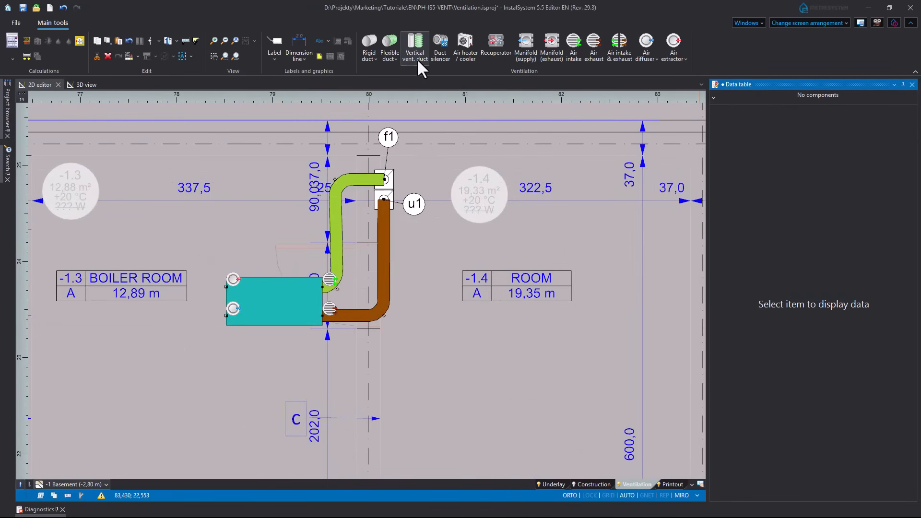
{"action": "left_click", "coordinate": [327, 163]}
{"action": "scroll", "coordinate": [323, 159], "scroll_direction": "up", "scroll_amount": 3}
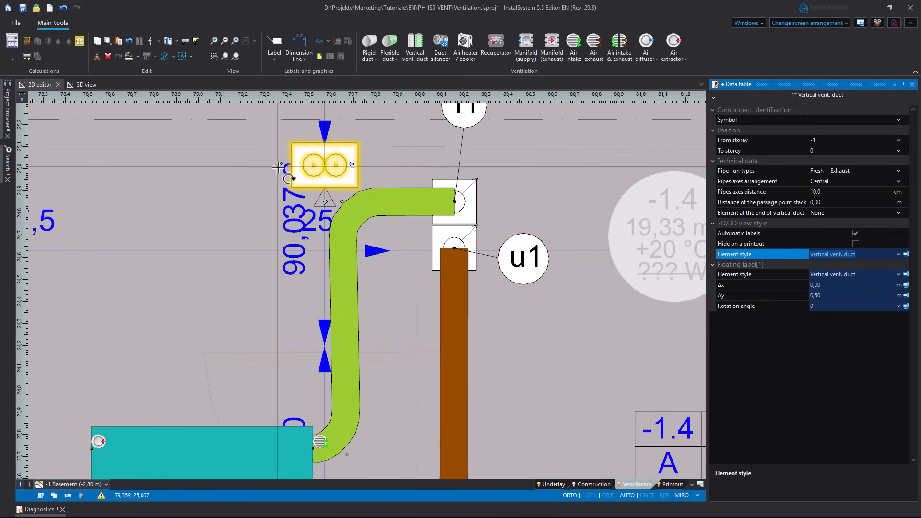
{"action": "left_click_drag", "start_coordinate": [313, 125], "coordinate": [313, 121]}
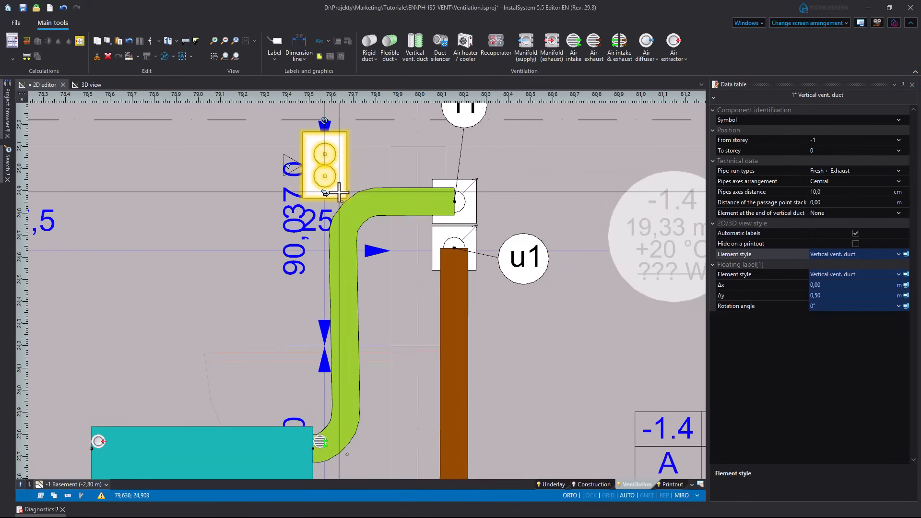
- Shift the bend of the green fresh-air duct to make room and move the two-pipe vertical duct closer to f1
{"action": "left_click", "coordinate": [401, 200]}
{"action": "left_click_drag", "start_coordinate": [343, 202], "coordinate": [364, 233]}
{"action": "left_click_drag", "start_coordinate": [338, 171], "coordinate": [391, 179]}
{"action": "middle_click_drag", "start_coordinate": [332, 202], "coordinate": [279, 324]}
{"action": "left_click", "coordinate": [329, 185]}
{"action": "left_click_drag", "start_coordinate": [326, 185], "coordinate": [398, 163]}
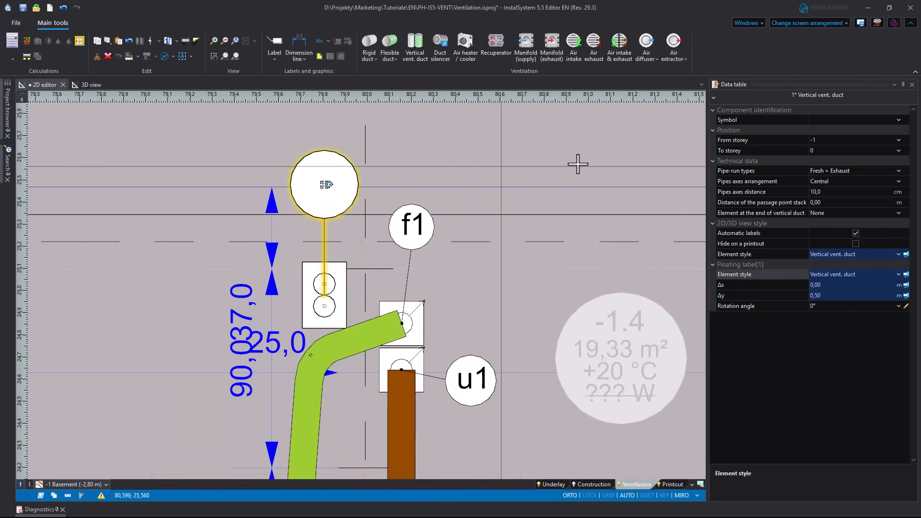
- Give the two-pipe vertical duct the symbol s+r and set its end storey to 1
{"action": "left_click", "coordinate": [849, 120]}
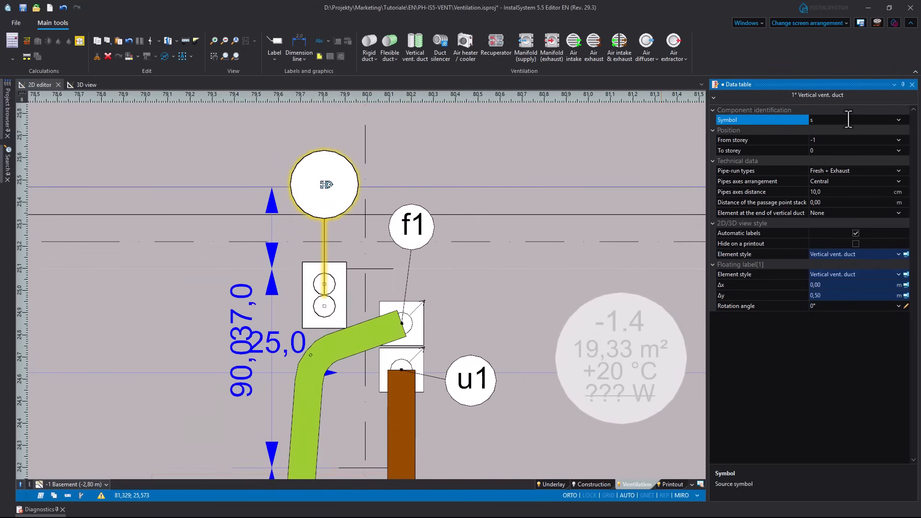
{"action": "type", "text": "s+r"}
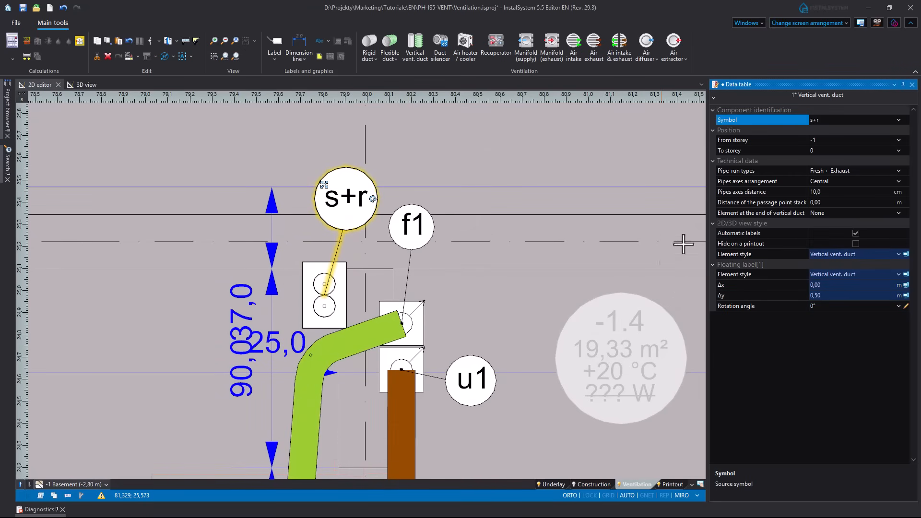
{"action": "left_click", "coordinate": [575, 294]}
{"action": "left_click", "coordinate": [348, 294]}
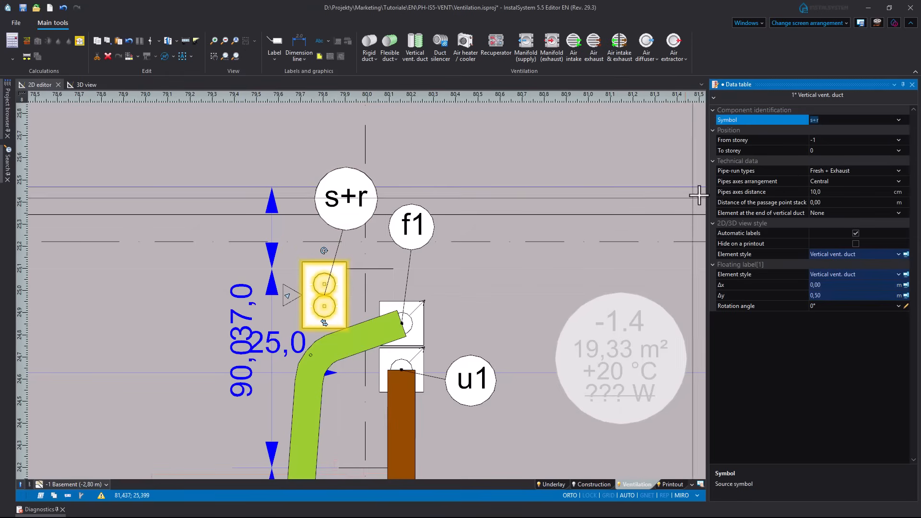
{"action": "left_click", "coordinate": [897, 147]}
{"action": "left_click", "coordinate": [774, 180]}
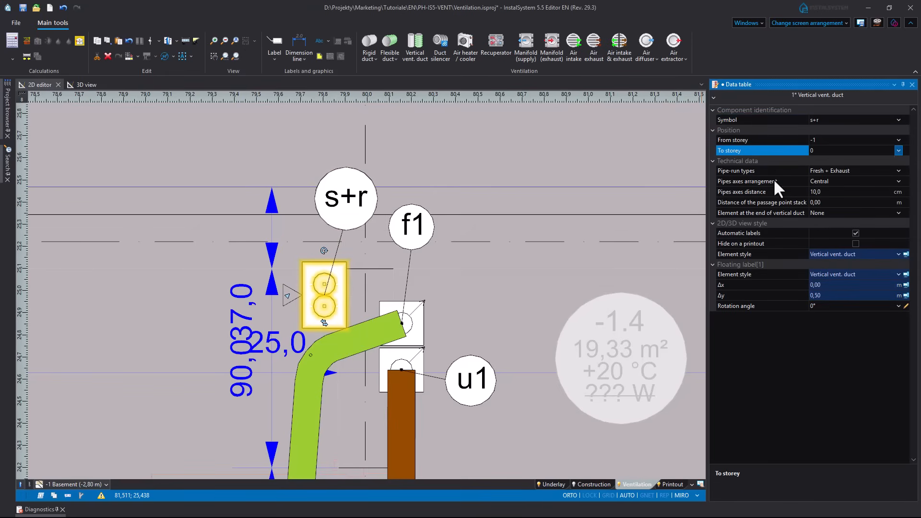
- Insert a single rigid duct from the recuperator's extract connection around the boiler room to the lower pipe of vertical duct s+r
{"action": "scroll", "coordinate": [571, 323], "scroll_direction": "down", "scroll_amount": 2}
{"action": "middle_click_drag", "start_coordinate": [559, 325], "coordinate": [556, 237]}
{"action": "middle_click_drag", "start_coordinate": [540, 345], "coordinate": [568, 327]}
{"action": "left_click", "coordinate": [375, 65]}
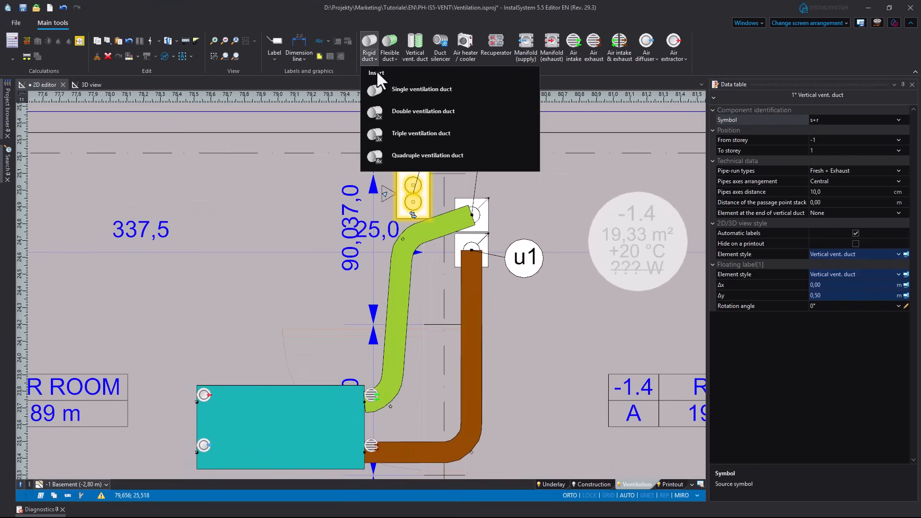
{"action": "left_click", "coordinate": [459, 88]}
{"action": "left_click", "coordinate": [194, 402]}
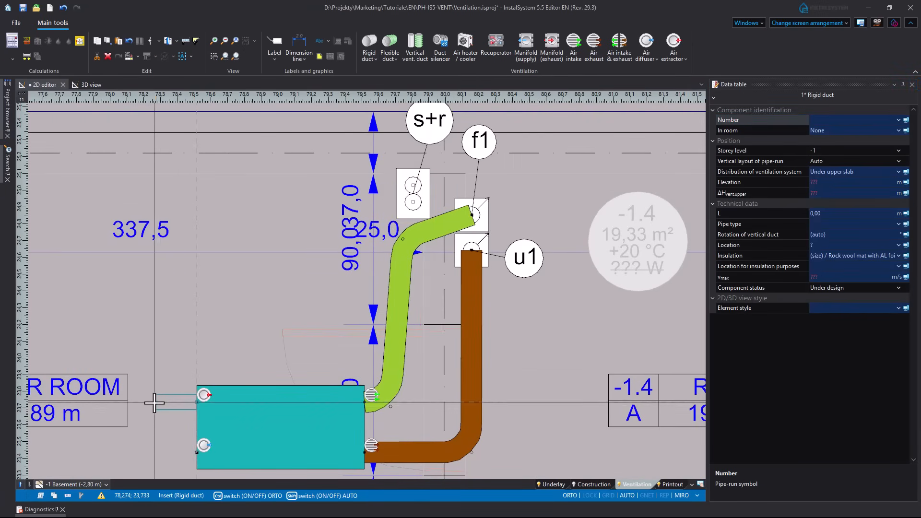
{"action": "left_click", "coordinate": [155, 402]}
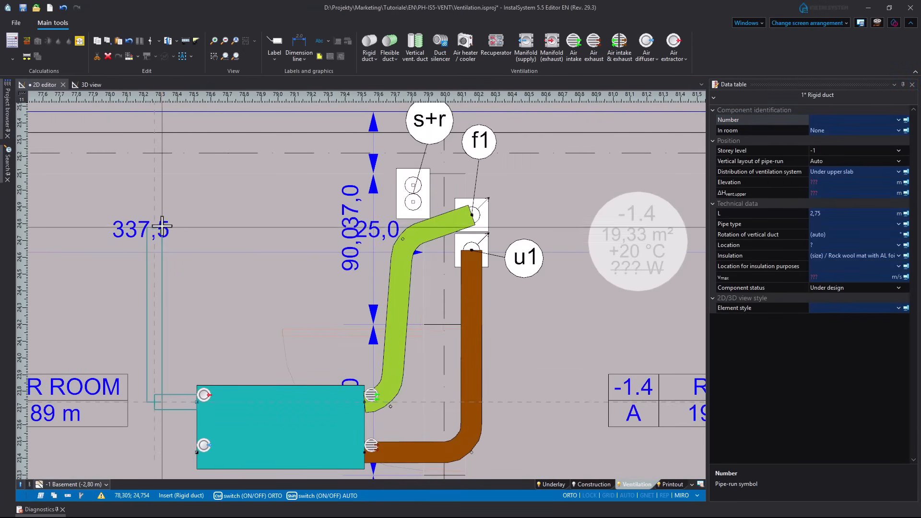
{"action": "left_click", "coordinate": [416, 202]}
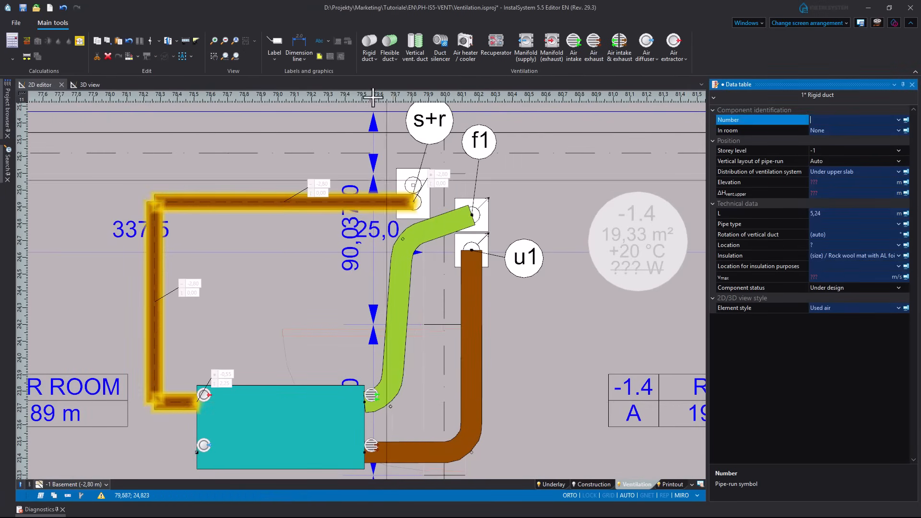
- Connect the recuperator's supply connection to the upper pipe of s+r with a rigid duct routed outside the first one
{"action": "left_click", "coordinate": [189, 456]}
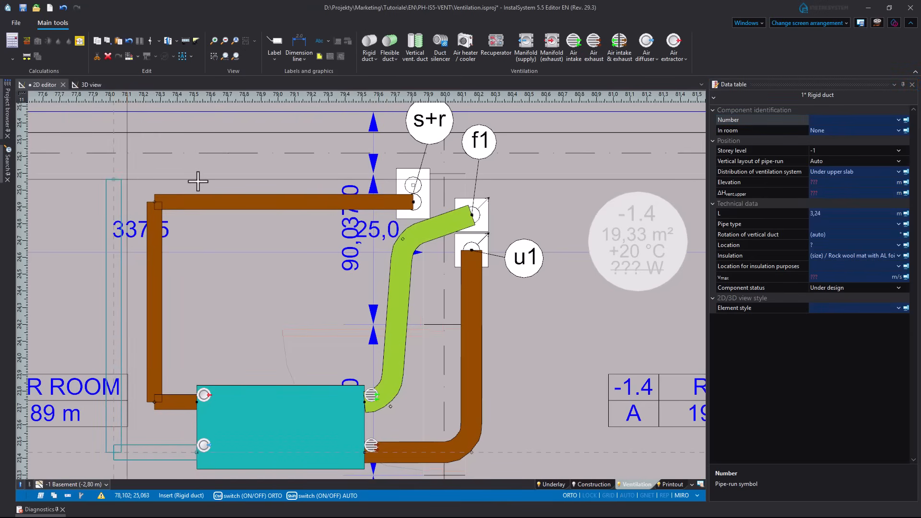
{"action": "left_click", "coordinate": [409, 198]}
{"action": "scroll", "coordinate": [319, 319], "scroll_direction": "down", "scroll_amount": 5}
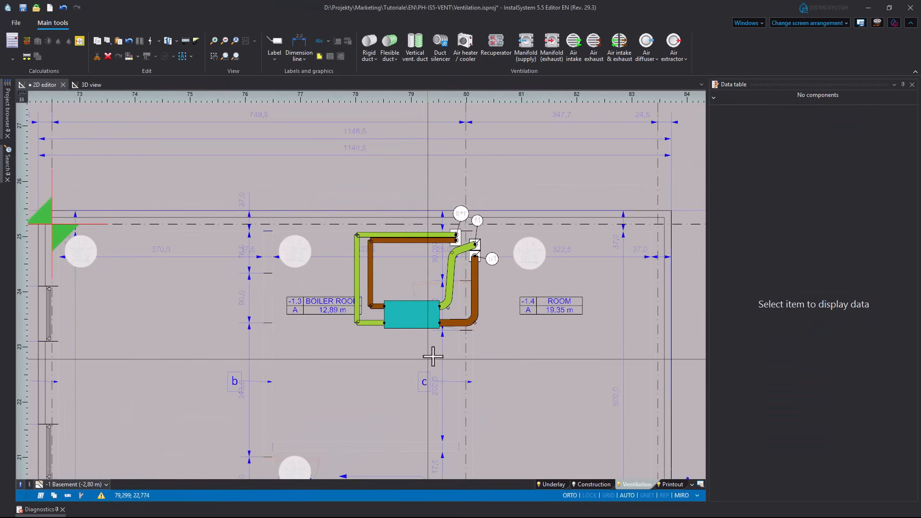
- Switch to the ground floor storey (0) and bring the manifolds and vertical duct s+r into view
{"action": "middle_click_drag", "start_coordinate": [433, 356], "coordinate": [438, 259]}
{"action": "left_click", "coordinate": [74, 484]}
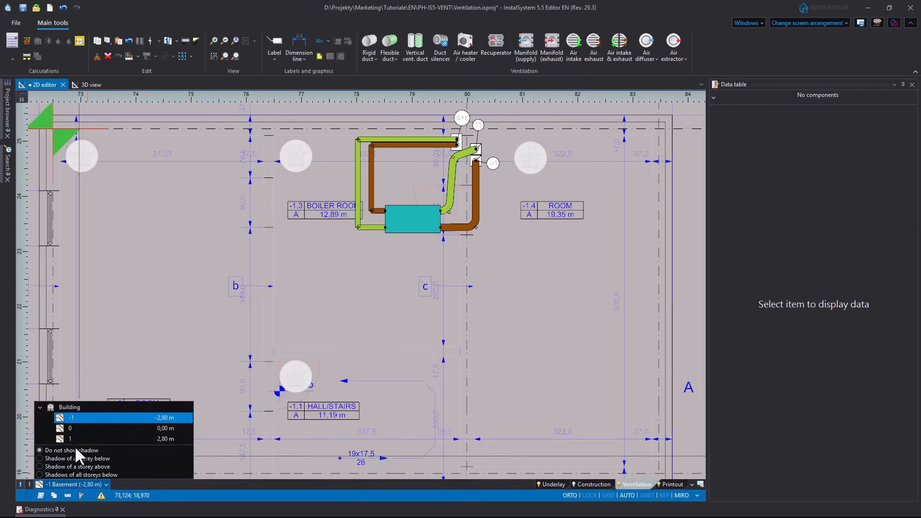
{"action": "left_click", "coordinate": [70, 428]}
{"action": "middle_click_drag", "start_coordinate": [389, 396], "coordinate": [384, 383]}
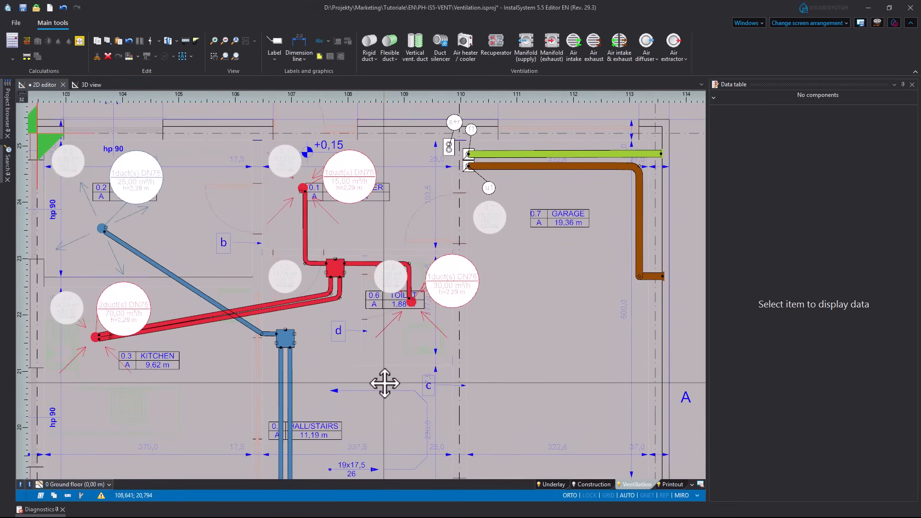
- Insert a single rigid duct from the upper pipe of vertical duct s+r to the ground floor supply manifold with one right-angle bend
{"action": "left_click", "coordinate": [374, 59]}
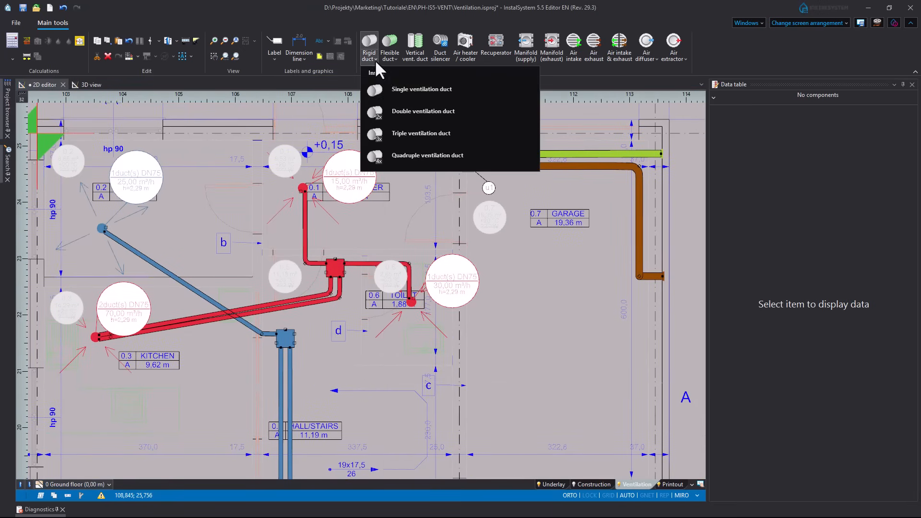
{"action": "left_click", "coordinate": [396, 90]}
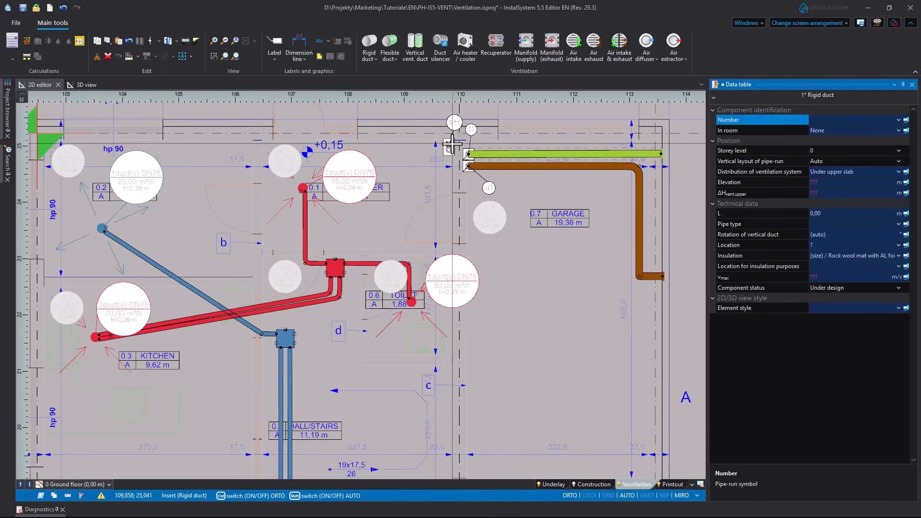
{"action": "left_click", "coordinate": [451, 144]}
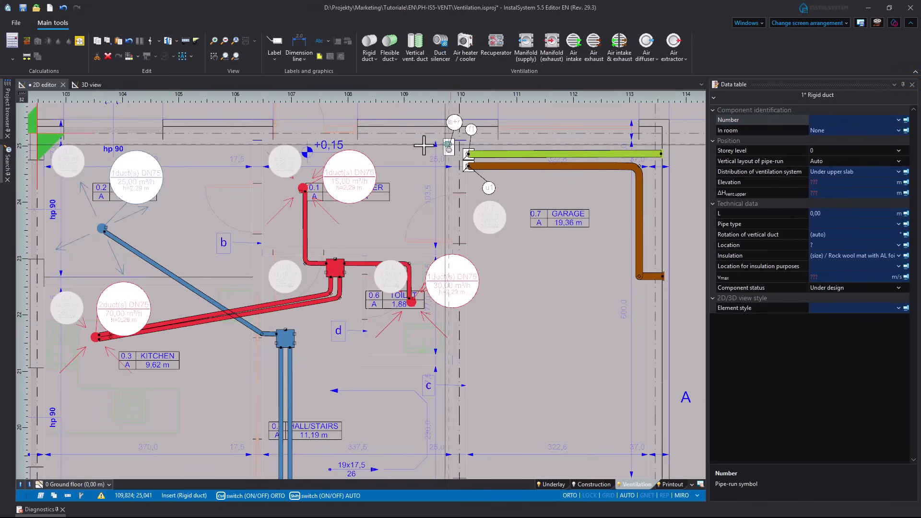
{"action": "left_click", "coordinate": [286, 146]}
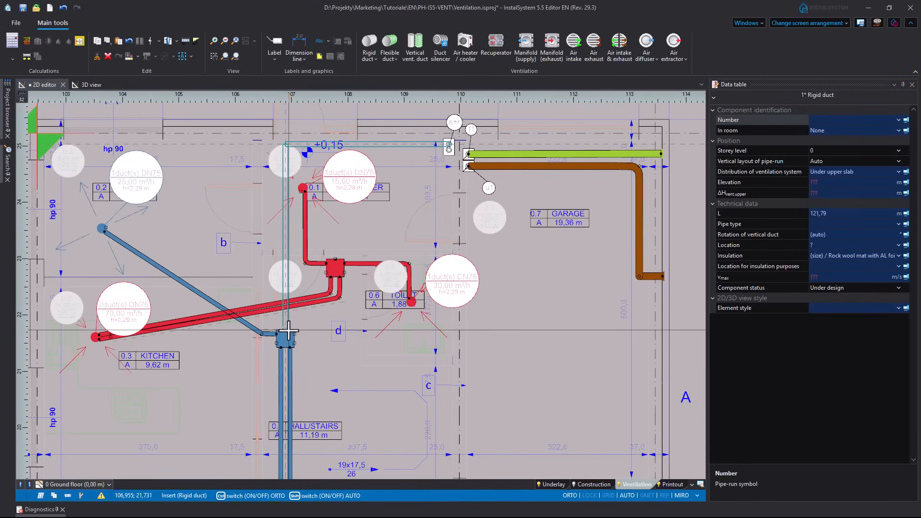
{"action": "left_click", "coordinate": [289, 331]}
- Connect the ground floor exhaust manifold to the lower pipe of s+r with a rigid duct running below the supply duct
{"action": "scroll", "coordinate": [355, 291], "scroll_direction": "up", "scroll_amount": 1}
{"action": "middle_click_drag", "start_coordinate": [366, 226], "coordinate": [341, 306]}
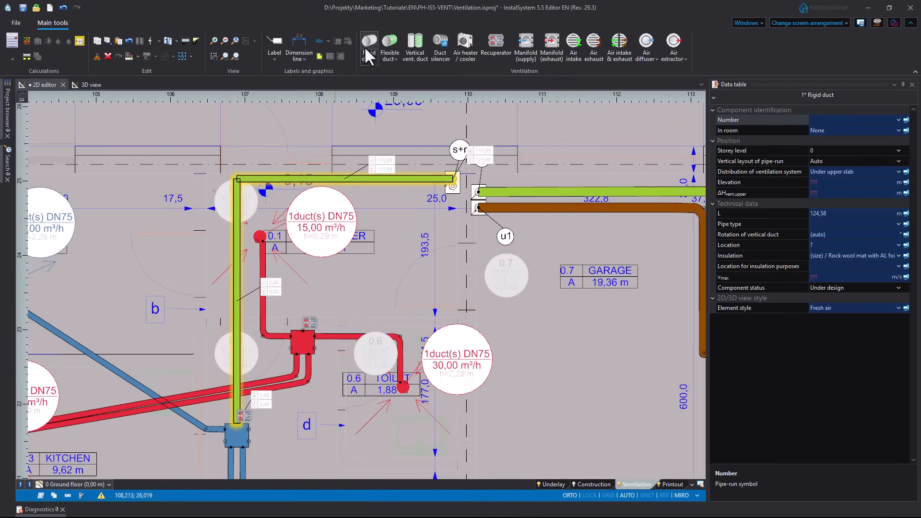
{"action": "left_click", "coordinate": [366, 45]}
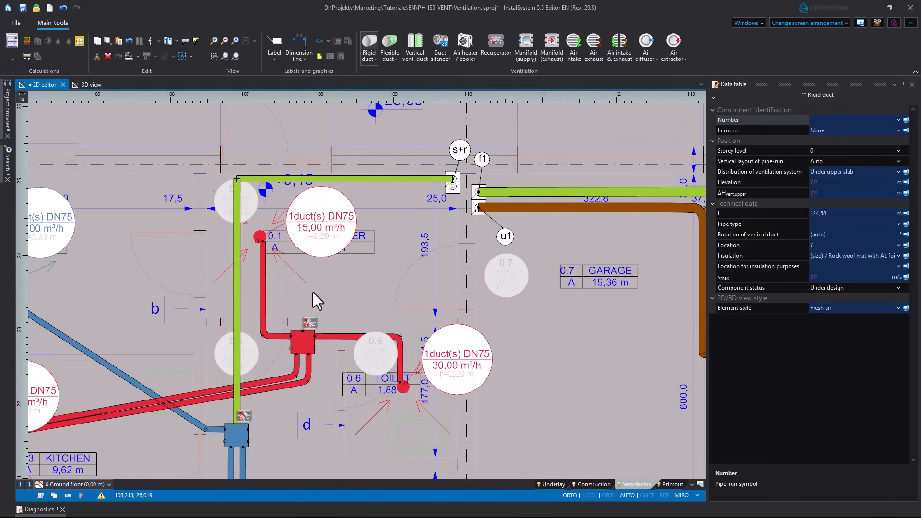
{"action": "left_click", "coordinate": [311, 188]}
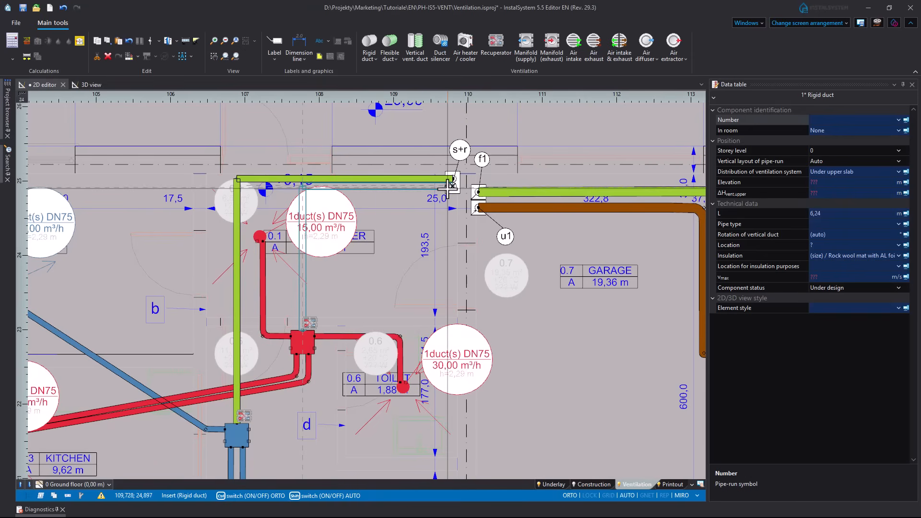
{"action": "left_click", "coordinate": [452, 187]}
{"action": "left_click", "coordinate": [399, 268]}
- Switch to storey 1 and connect its supply manifold to the upper pipe of s+r with a right-angled rigid duct
{"action": "scroll", "coordinate": [399, 267], "scroll_direction": "down", "scroll_amount": 3}
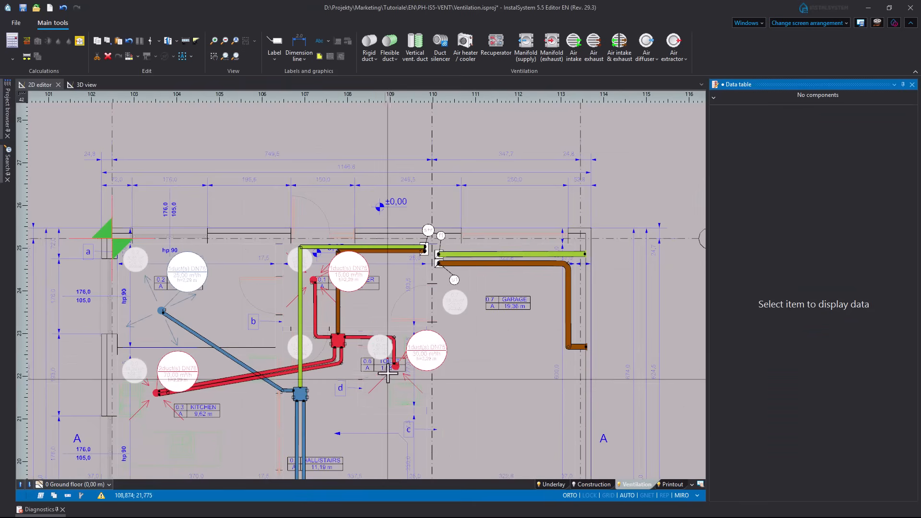
{"action": "middle_click_drag", "start_coordinate": [385, 366], "coordinate": [451, 262]}
{"action": "left_click", "coordinate": [98, 485]}
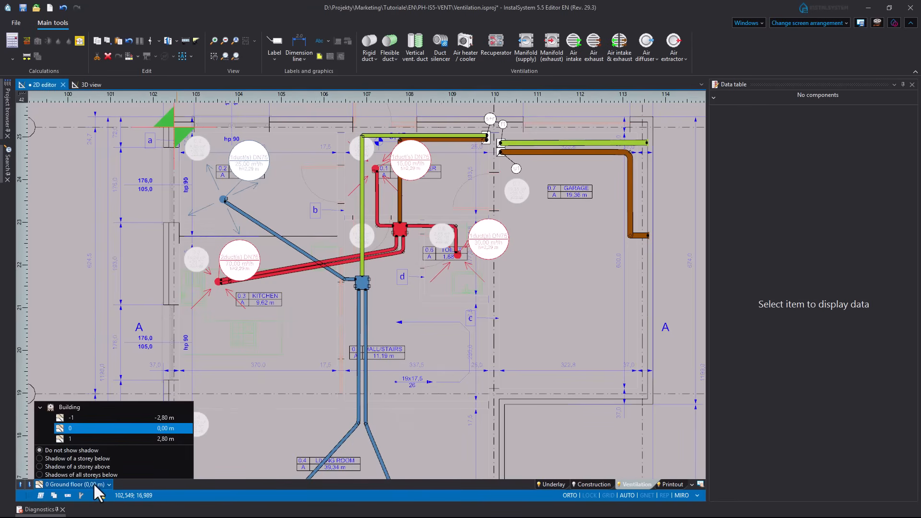
{"action": "left_click", "coordinate": [51, 447]}
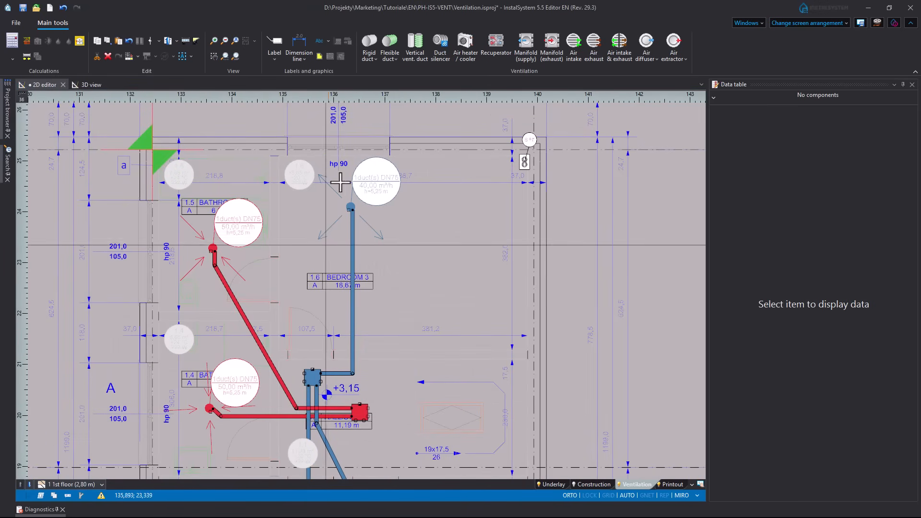
{"action": "left_click", "coordinate": [370, 42]}
{"action": "left_click", "coordinate": [314, 370]}
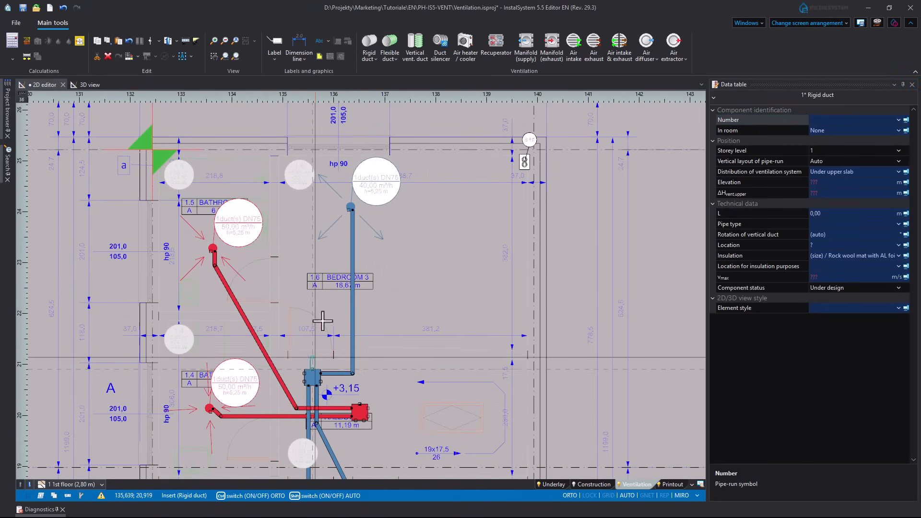
{"action": "left_click", "coordinate": [315, 159]}
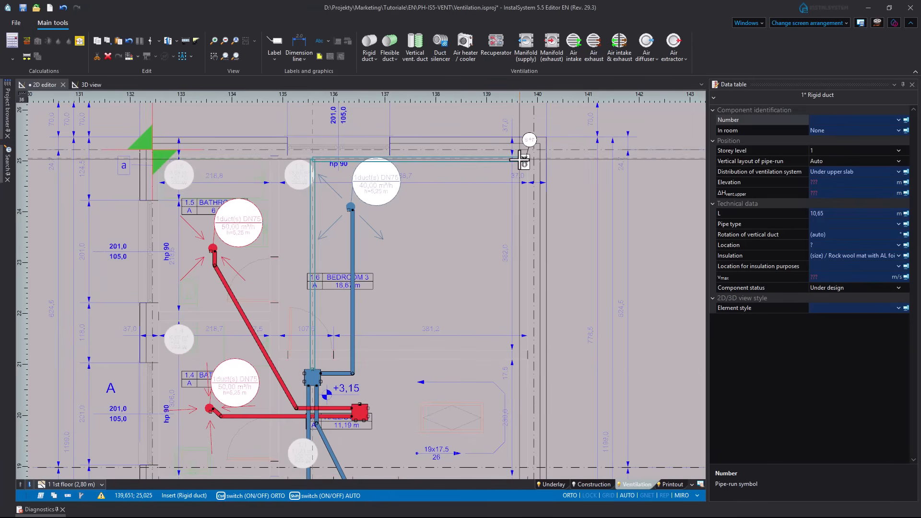
{"action": "left_click", "coordinate": [524, 162]}
- Draw a rigid duct from just above the 1st floor exhaust manifold to the lower pipe of s+r
{"action": "left_click", "coordinate": [370, 44]}
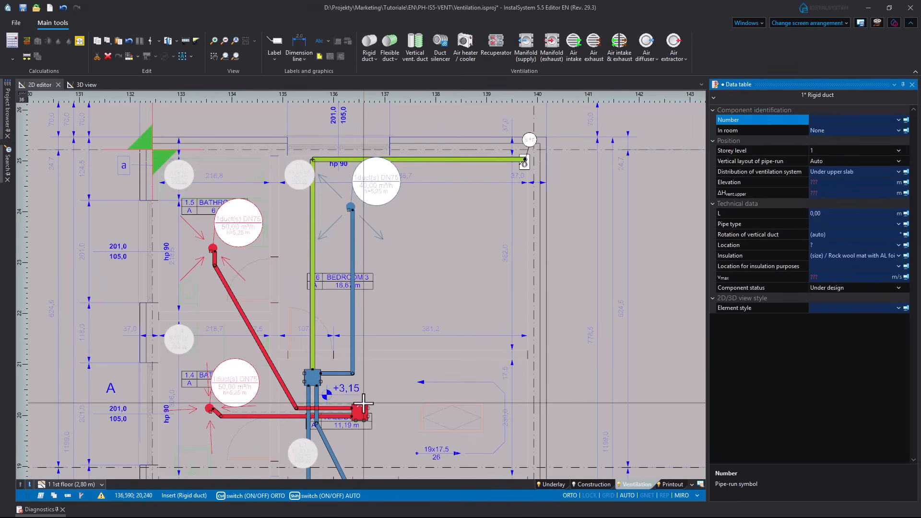
{"action": "left_click", "coordinate": [369, 164]}
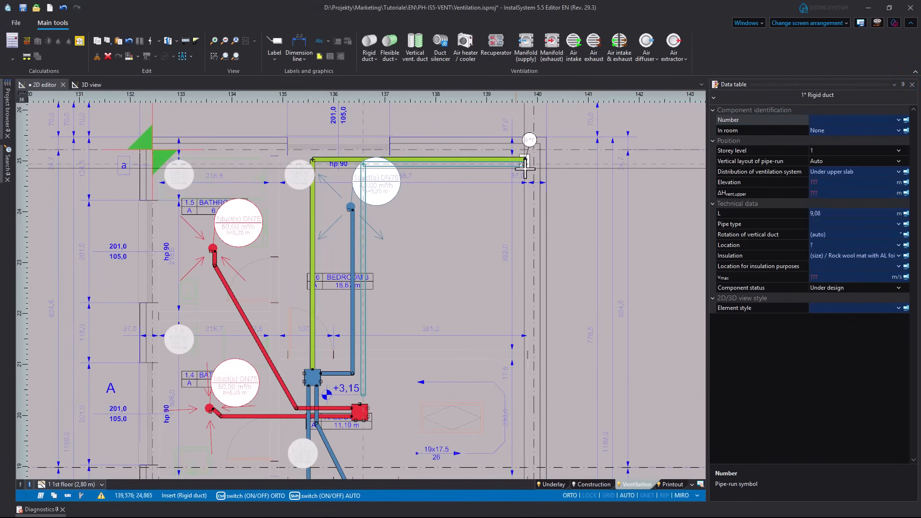
{"action": "left_click", "coordinate": [525, 165]}
{"action": "left_click", "coordinate": [473, 247]}
- Attach the free end of the 1st floor extract duct to the exhaust manifold
{"action": "scroll", "coordinate": [473, 246], "scroll_direction": "down", "scroll_amount": 3}
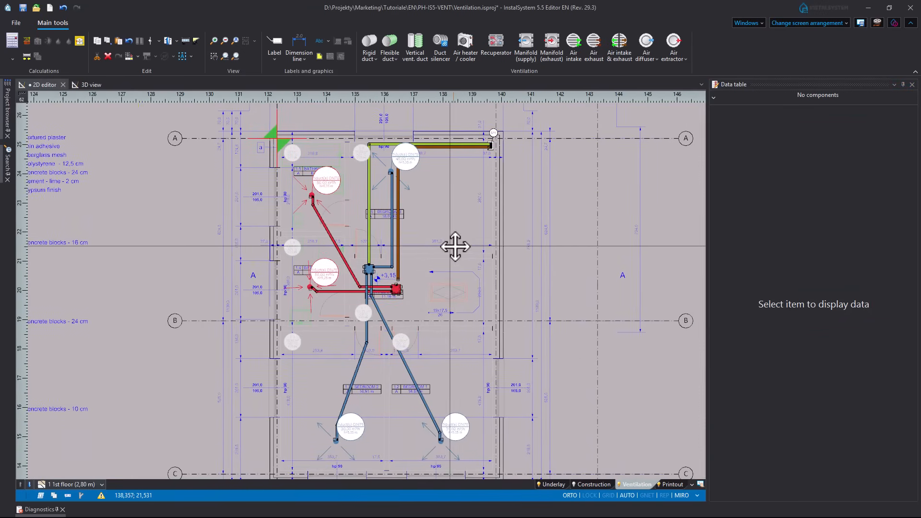
{"action": "scroll", "coordinate": [452, 319], "scroll_direction": "down", "scroll_amount": 1}
{"action": "scroll", "coordinate": [389, 303], "scroll_direction": "up", "scroll_amount": 4}
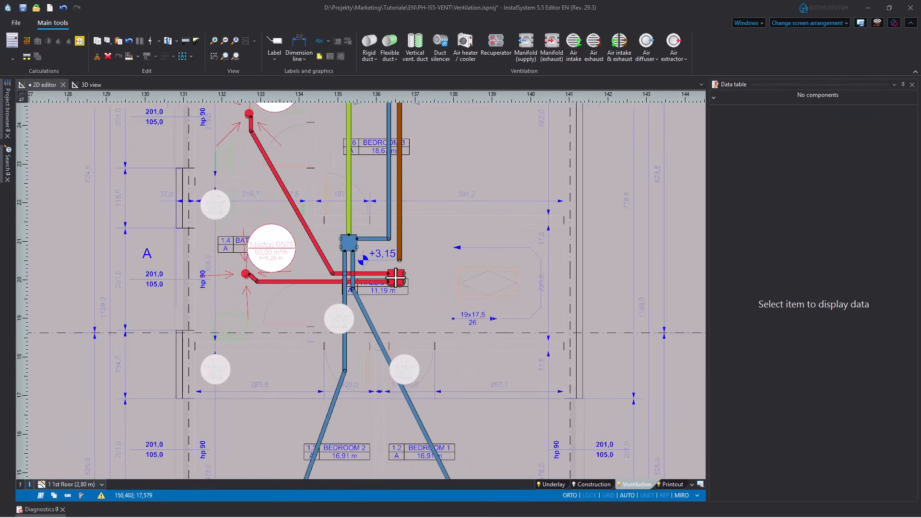
{"action": "left_click", "coordinate": [399, 259]}
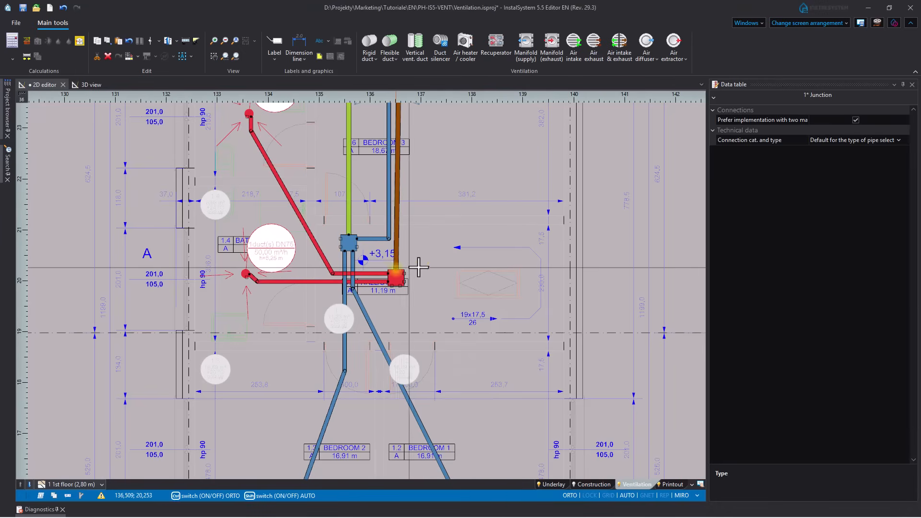
- Move the Bedroom 3 diffuser label away from the extract duct and shift the duct's upper corner to straighten its long run
{"action": "scroll", "coordinate": [417, 263], "scroll_direction": "down", "scroll_amount": 4}
{"action": "scroll", "coordinate": [427, 201], "scroll_direction": "up", "scroll_amount": 5}
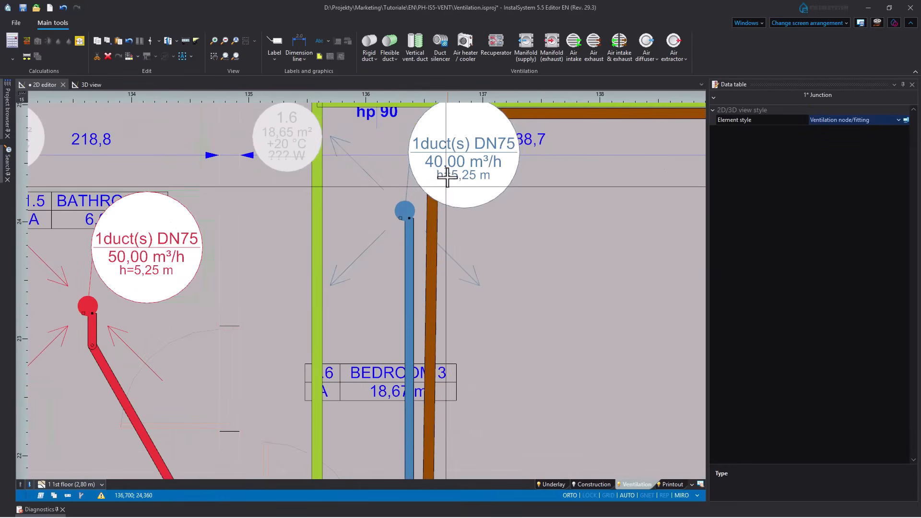
{"action": "left_click", "coordinate": [361, 150]}
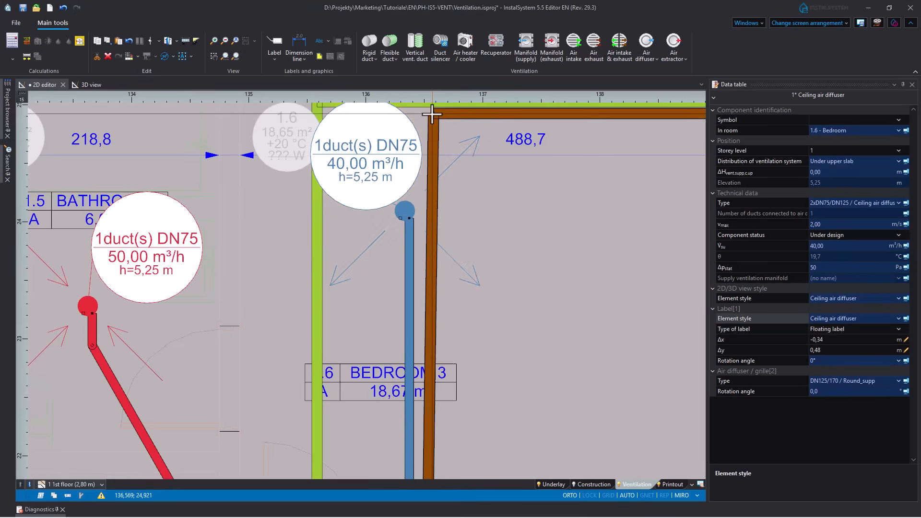
{"action": "left_click", "coordinate": [432, 114]}
{"action": "left_click", "coordinate": [395, 211]}
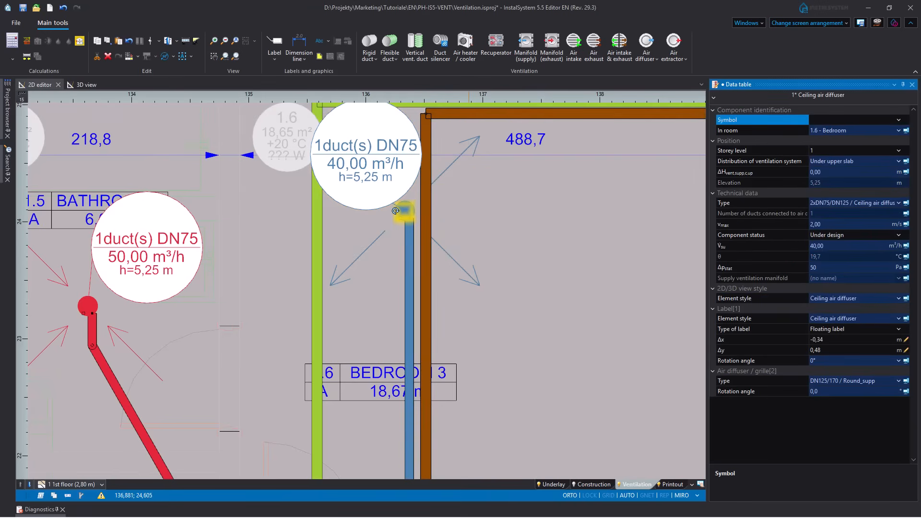
- Check the connections of the whole installation, review the diagnostics, and collapse the diagnostics list again
{"action": "scroll", "coordinate": [624, 257], "scroll_direction": "down", "scroll_amount": 5}
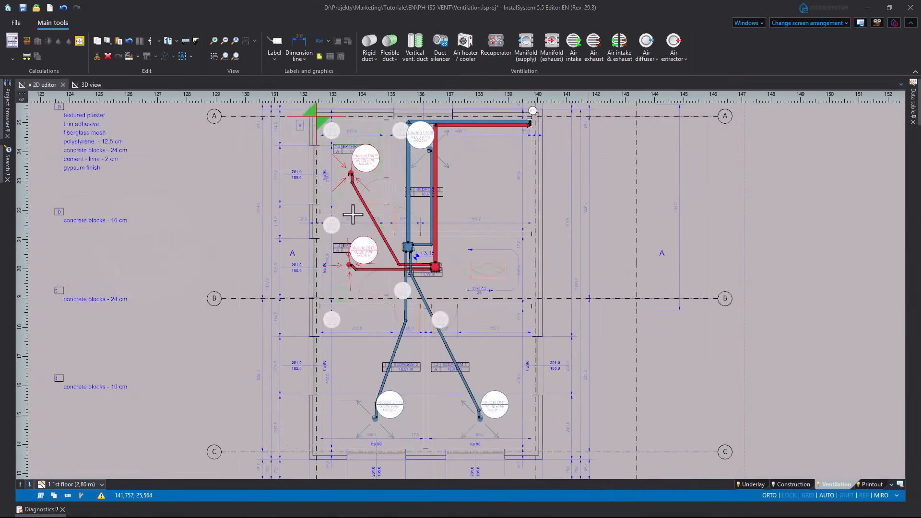
{"action": "left_click", "coordinate": [27, 56]}
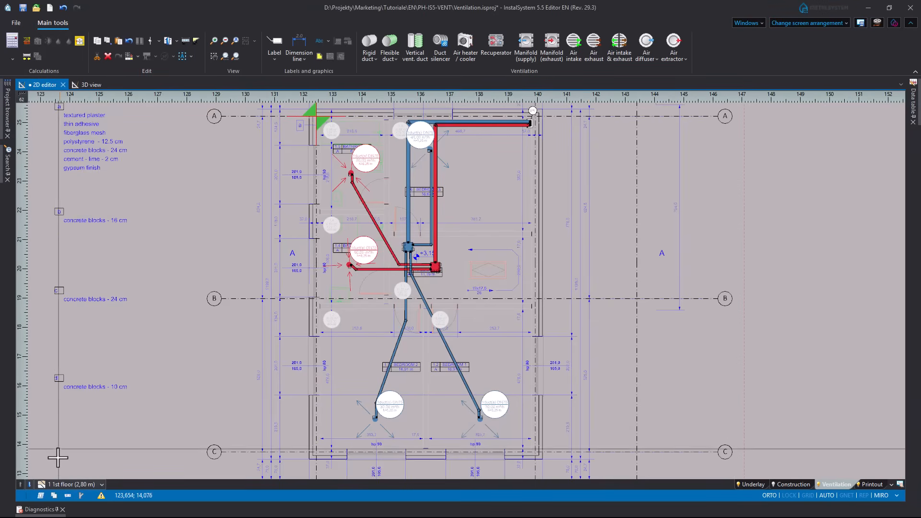
{"action": "left_click", "coordinate": [57, 510]}
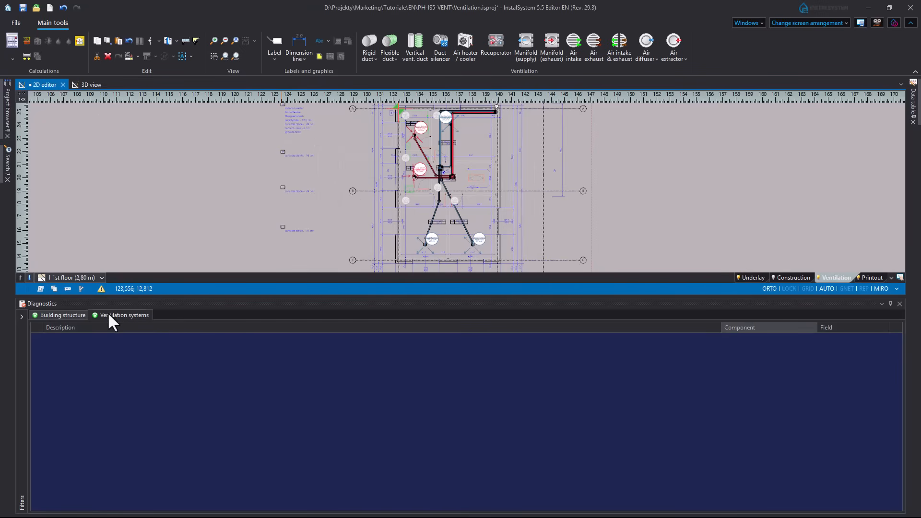
{"action": "left_click", "coordinate": [891, 303]}
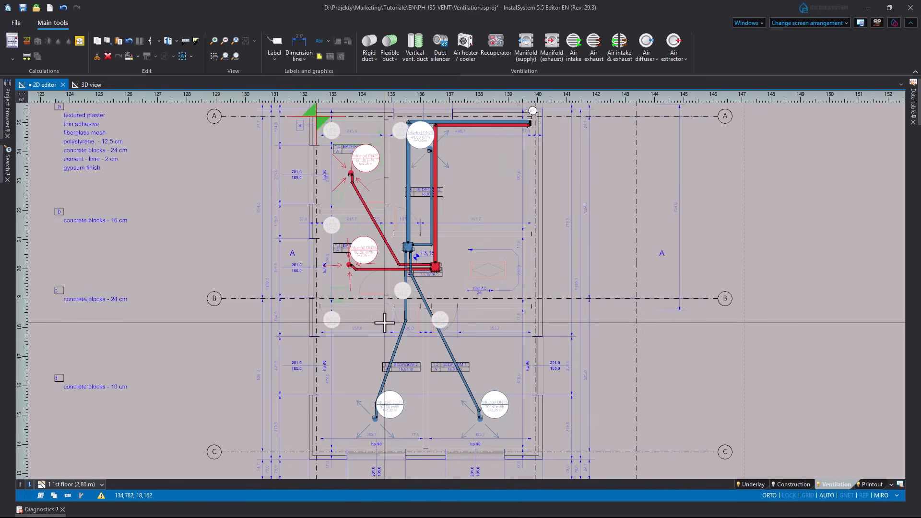
- Examine the duct network in the 3D view, including the recuperator connections and the vertical ducts between storeys
{"action": "left_click", "coordinate": [88, 86]}
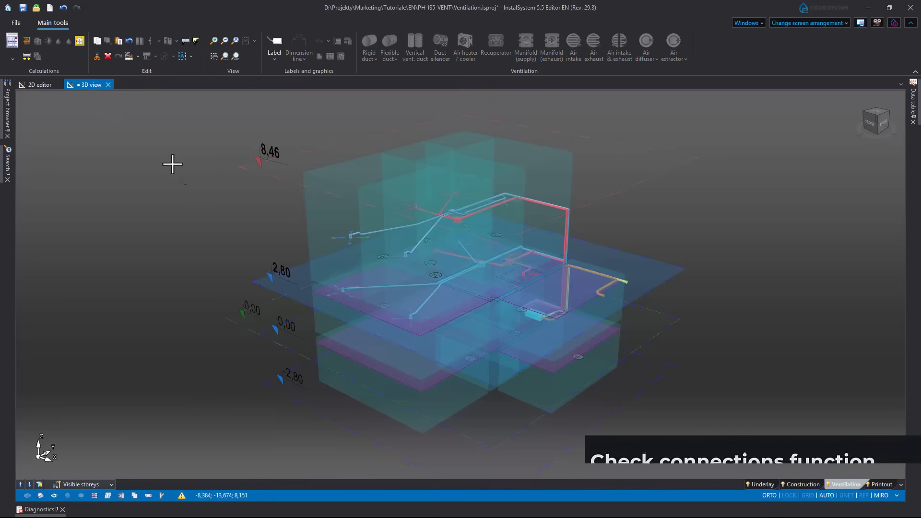
{"action": "scroll", "coordinate": [555, 365], "scroll_direction": "up", "scroll_amount": 5}
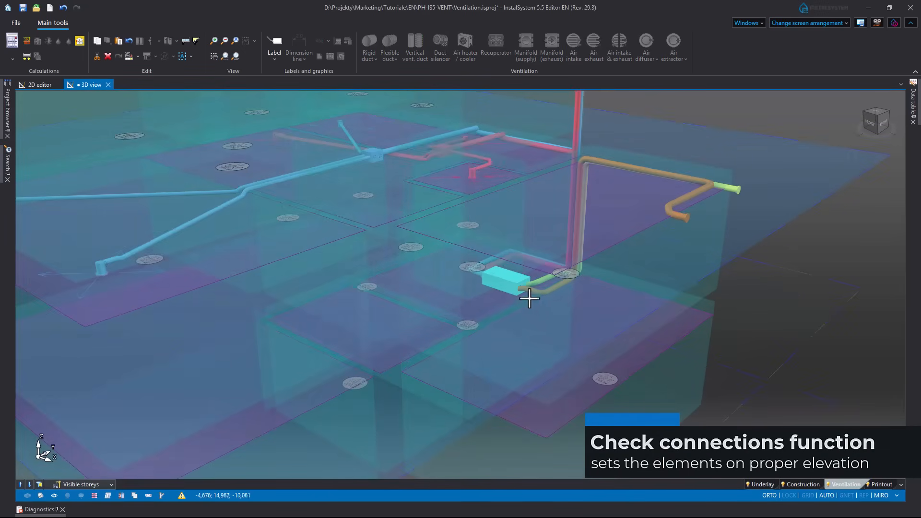
{"action": "middle_click_drag", "start_coordinate": [517, 287], "coordinate": [508, 308]}
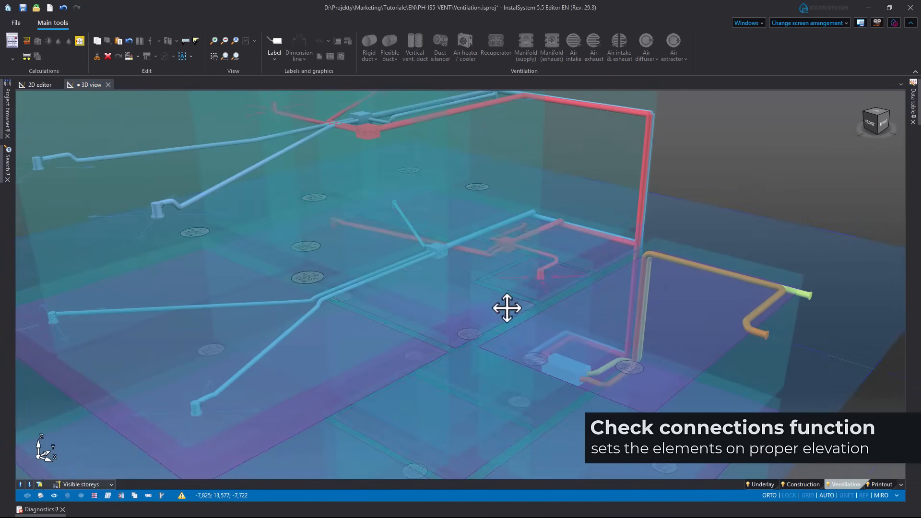
{"action": "scroll", "coordinate": [520, 325], "scroll_direction": "down", "scroll_amount": 5}
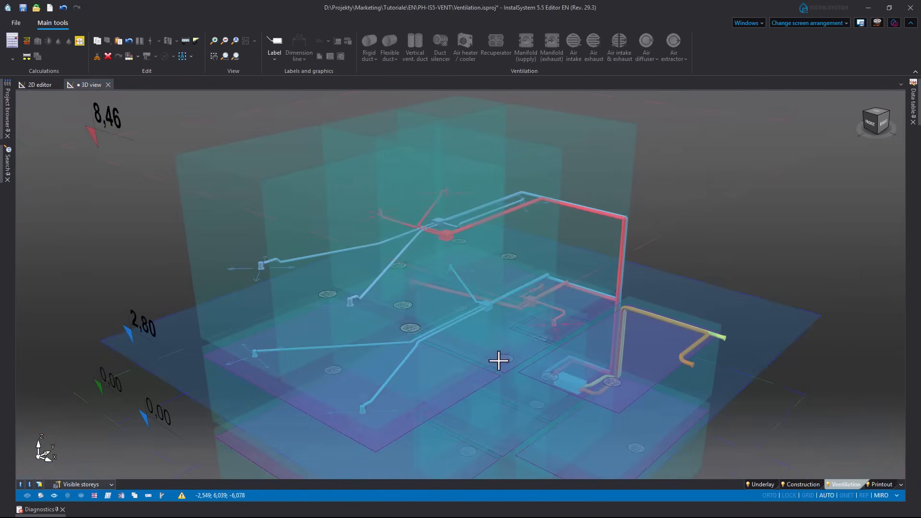
{"action": "left_click_drag", "start_coordinate": [521, 365], "coordinate": [722, 358]}
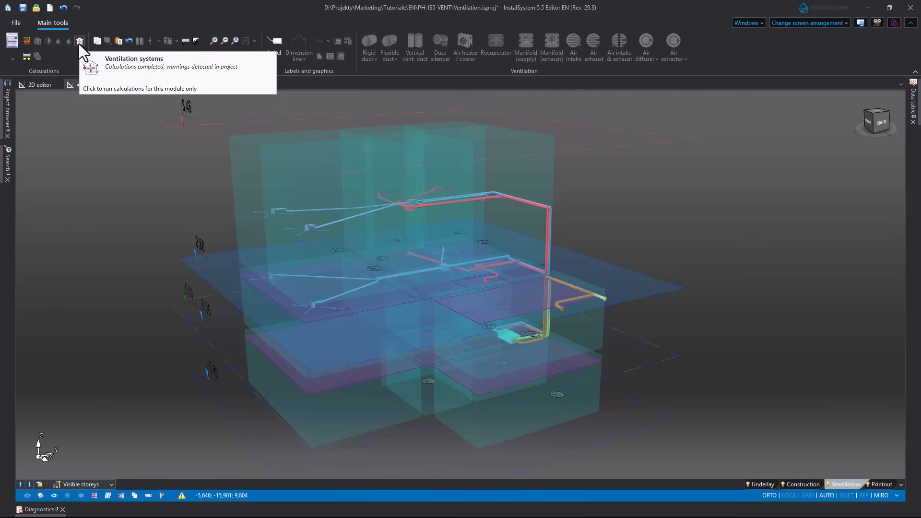
- Run the calculations for the ventilation systems module only and review the resulting diagnostics
{"action": "left_click", "coordinate": [80, 42]}
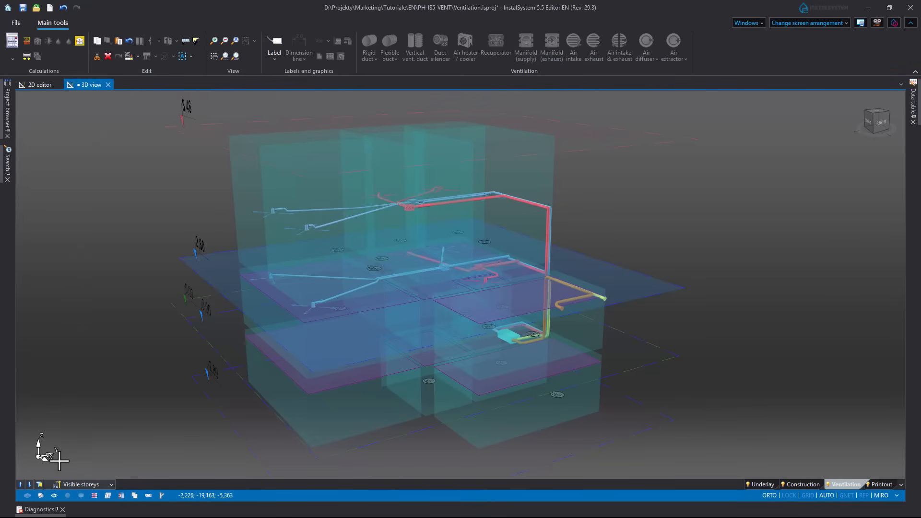
{"action": "left_click", "coordinate": [58, 510]}
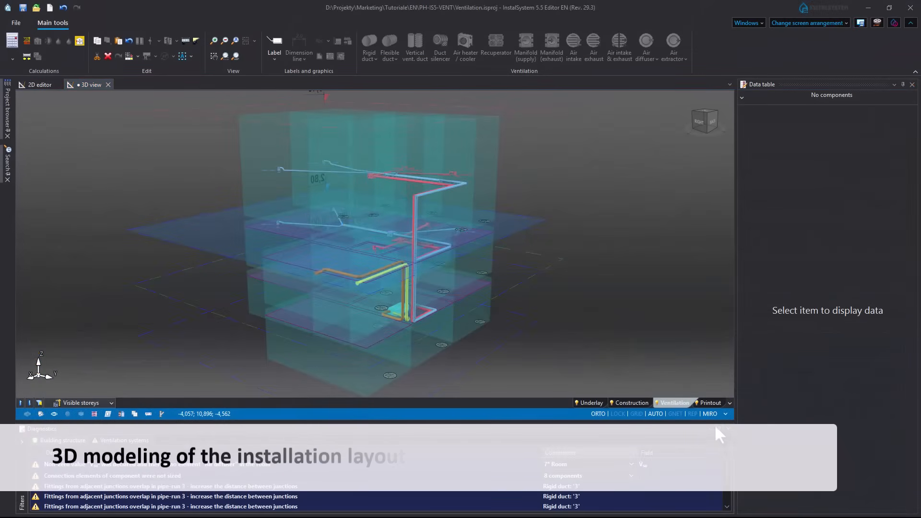
{"action": "left_click", "coordinate": [719, 429]}
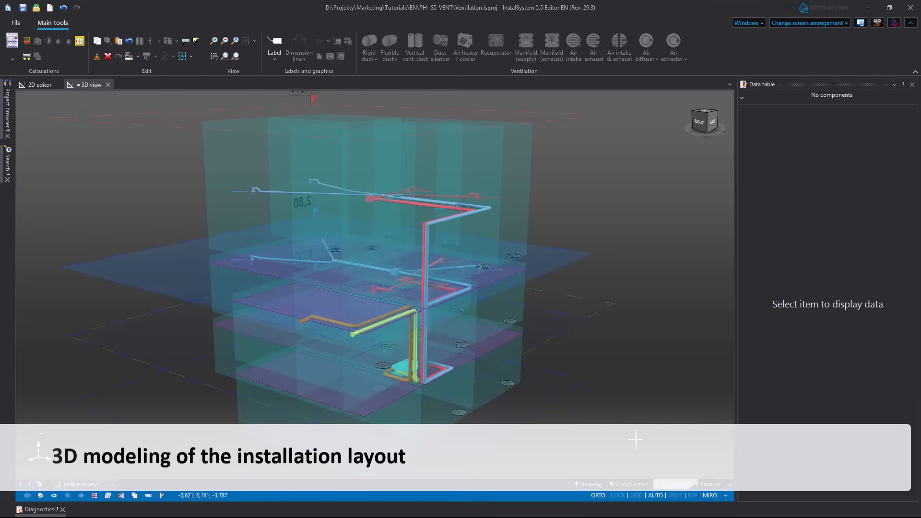
- Set the visualization of ventilation fittings in the 3D view to Realistic
{"action": "left_click", "coordinate": [162, 495]}
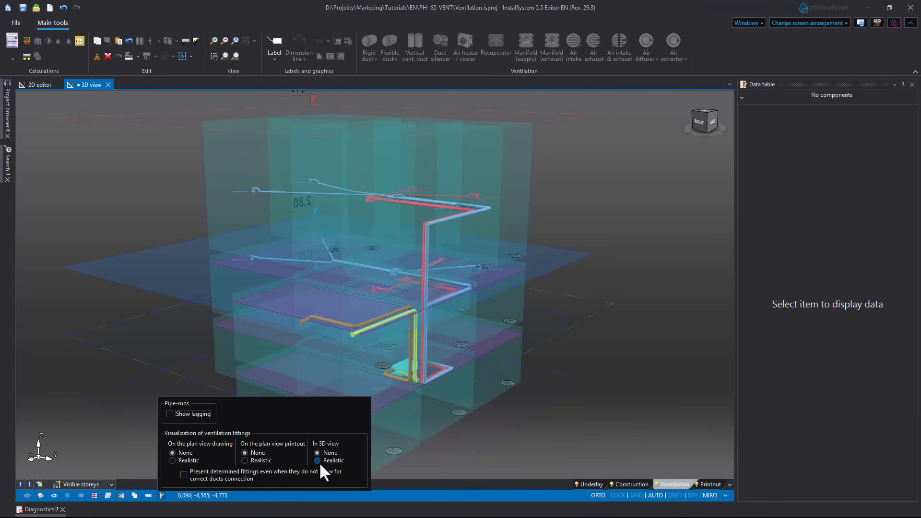
{"action": "left_click", "coordinate": [318, 461]}
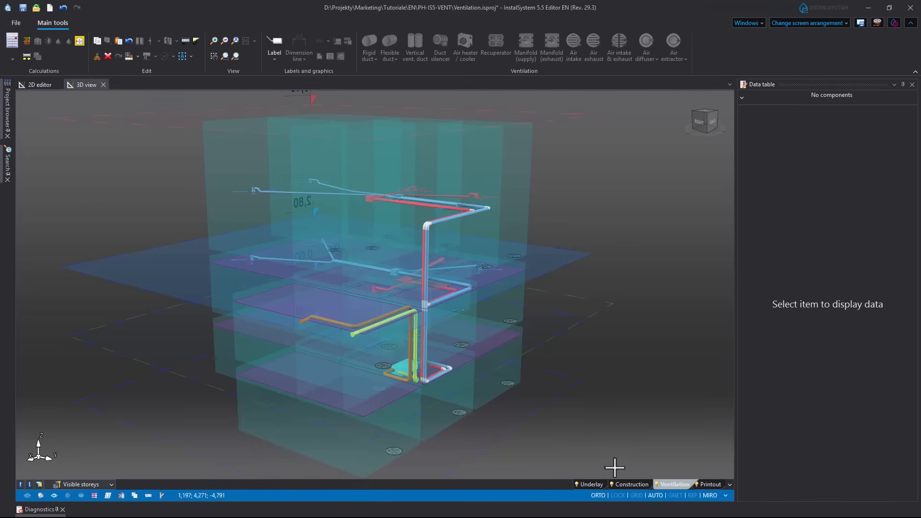
- Make Ventilation the only layer visible when active and limit the visible storeys in the 3D view to -1
{"action": "right_click", "coordinate": [667, 485]}
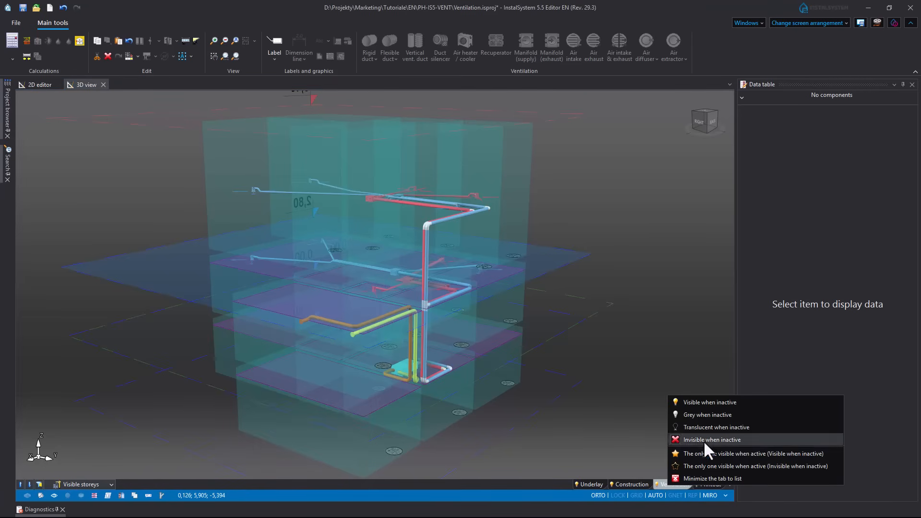
{"action": "left_click", "coordinate": [724, 453]}
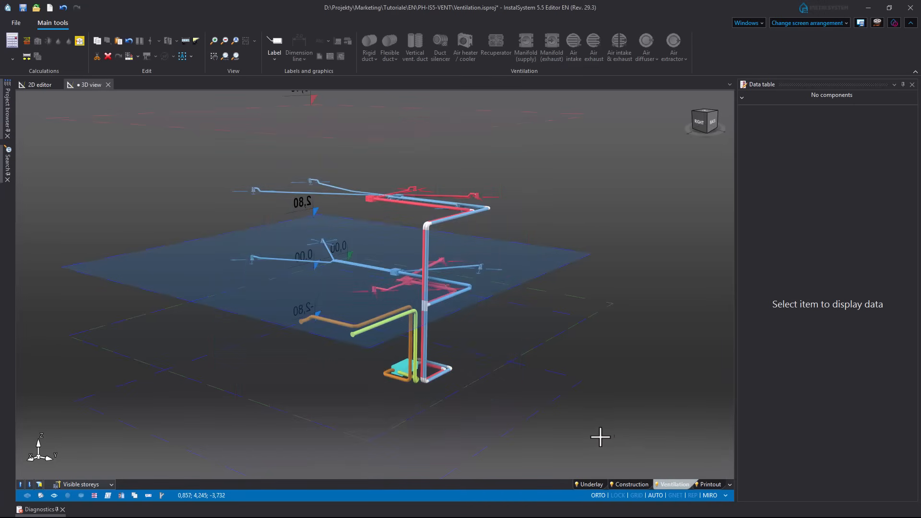
{"action": "left_click", "coordinate": [111, 484]}
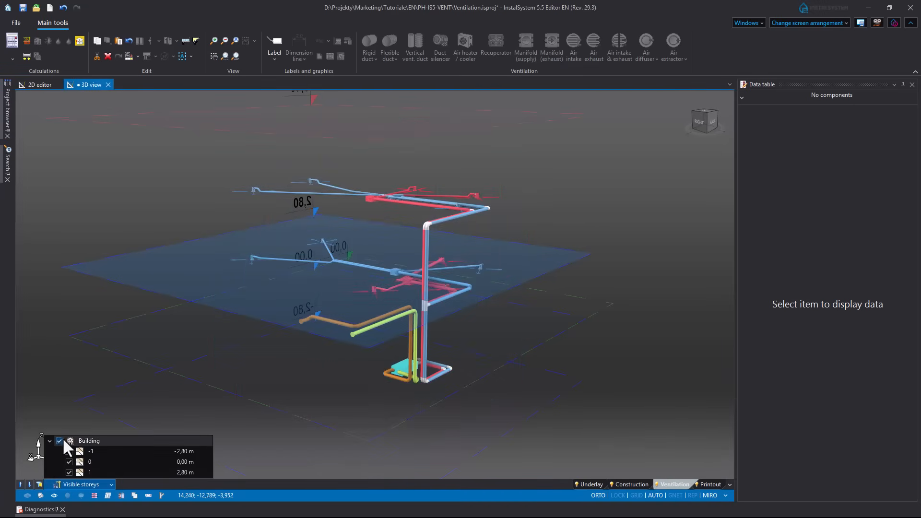
{"action": "left_click", "coordinate": [69, 461]}
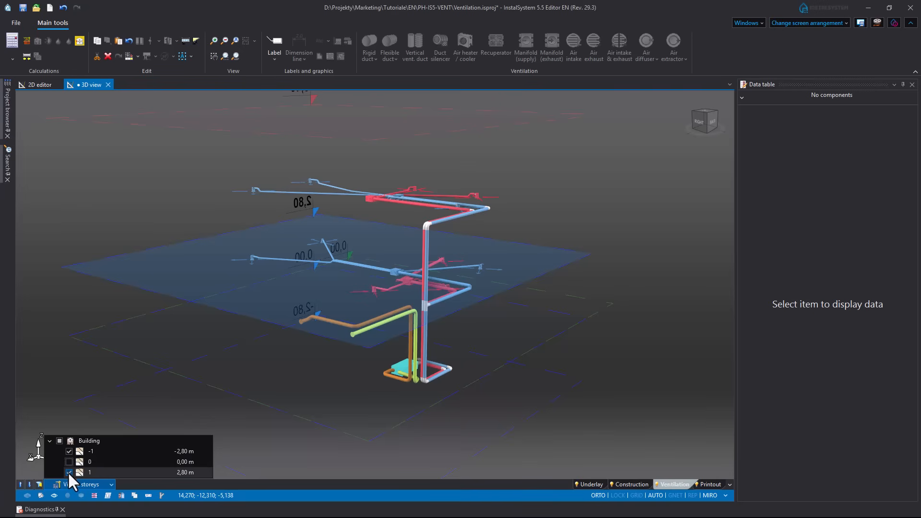
{"action": "left_click", "coordinate": [68, 472]}
{"action": "scroll", "coordinate": [419, 390], "scroll_direction": "up", "scroll_amount": 8}
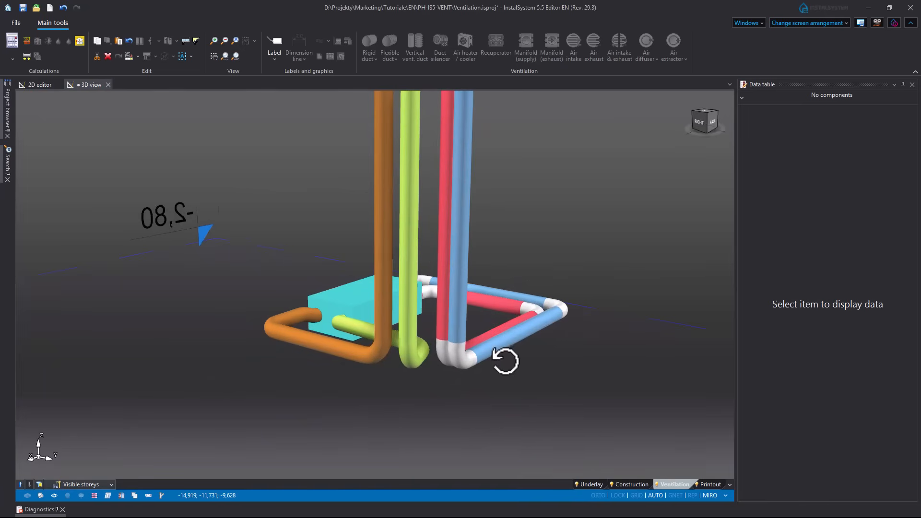
{"action": "middle_click_drag", "start_coordinate": [505, 361], "coordinate": [548, 333]}
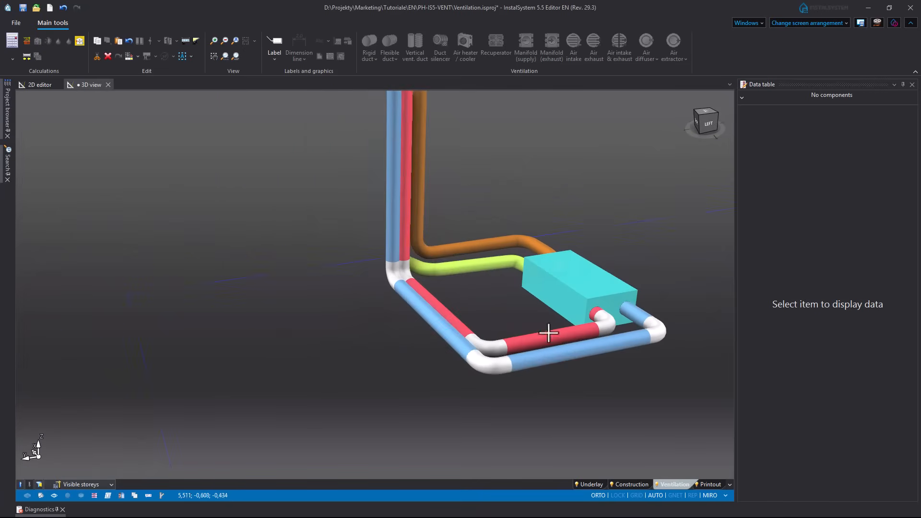
{"action": "scroll", "coordinate": [432, 363], "scroll_direction": "down", "scroll_amount": 3}
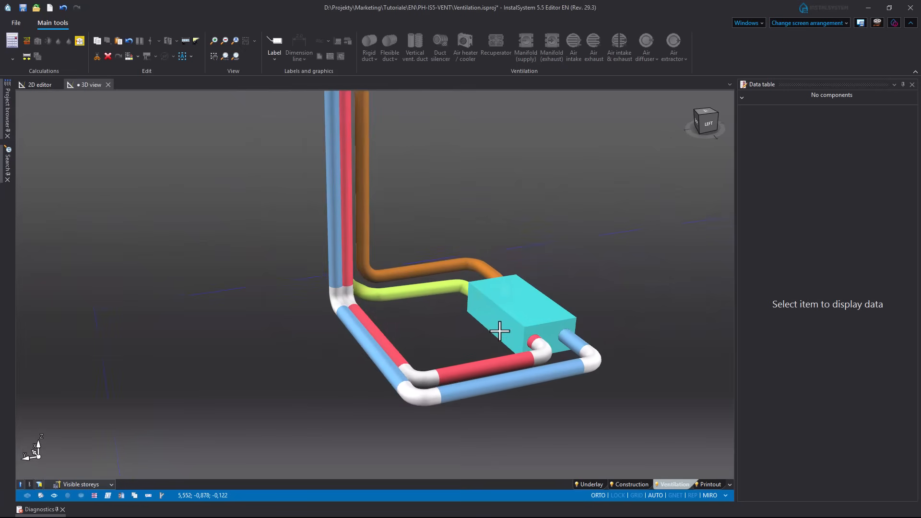
- Switch the 3D view to storey 0 and examine the rigid ducts running from the vertical ducts to the manifolds
{"action": "left_click", "coordinate": [21, 486]}
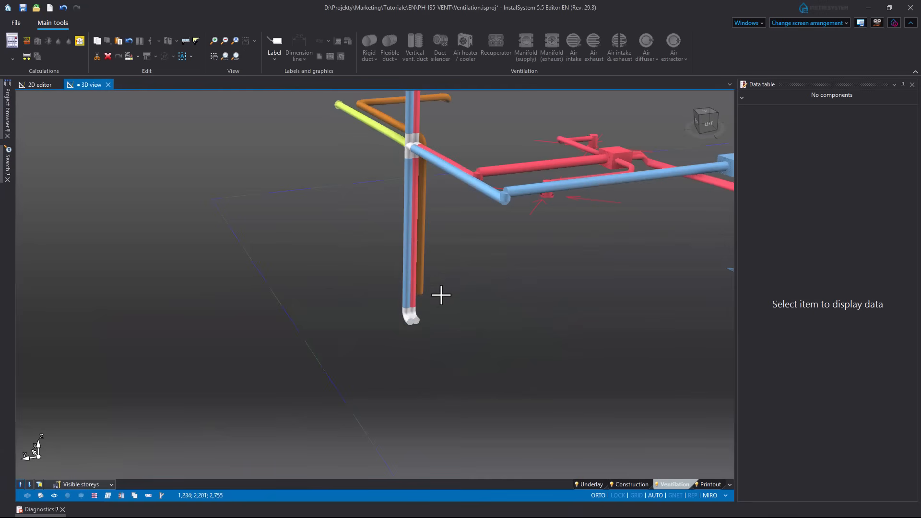
{"action": "scroll", "coordinate": [431, 331], "scroll_direction": "up", "scroll_amount": 5}
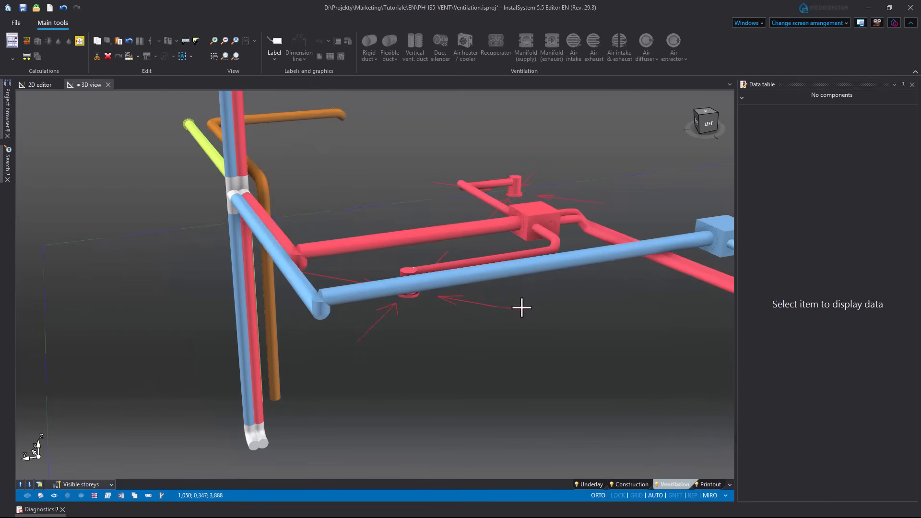
{"action": "middle_click_drag", "start_coordinate": [588, 301], "coordinate": [486, 307]}
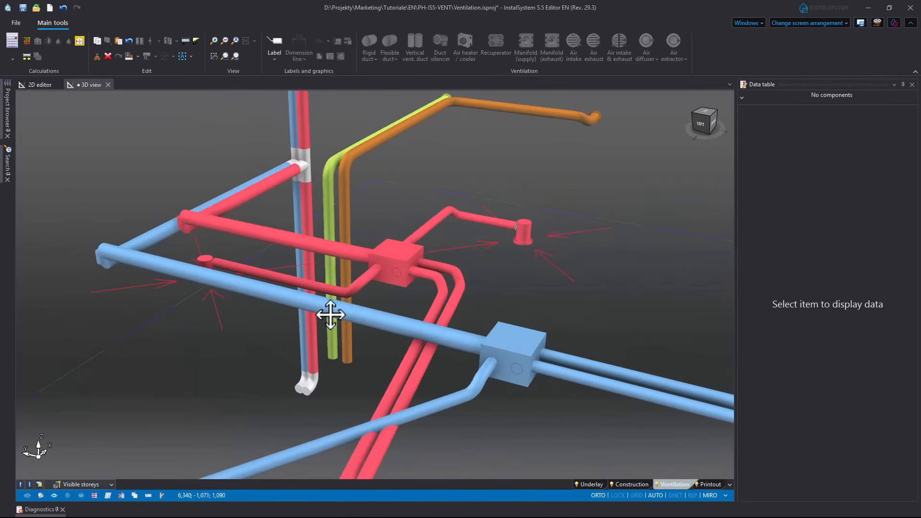
{"action": "middle_click_drag", "start_coordinate": [330, 314], "coordinate": [413, 308]}
{"action": "middle_click_drag", "start_coordinate": [551, 304], "coordinate": [443, 307]}
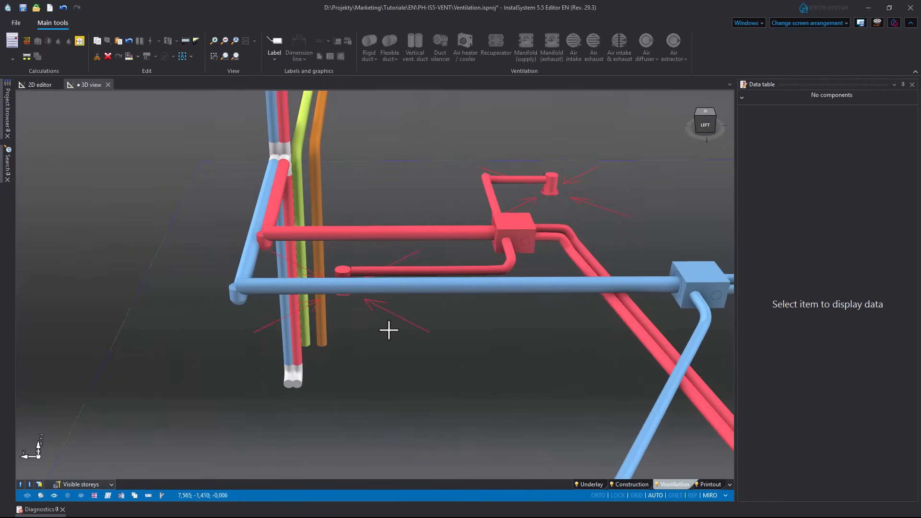
{"action": "middle_click_drag", "start_coordinate": [389, 330], "coordinate": [450, 323]}
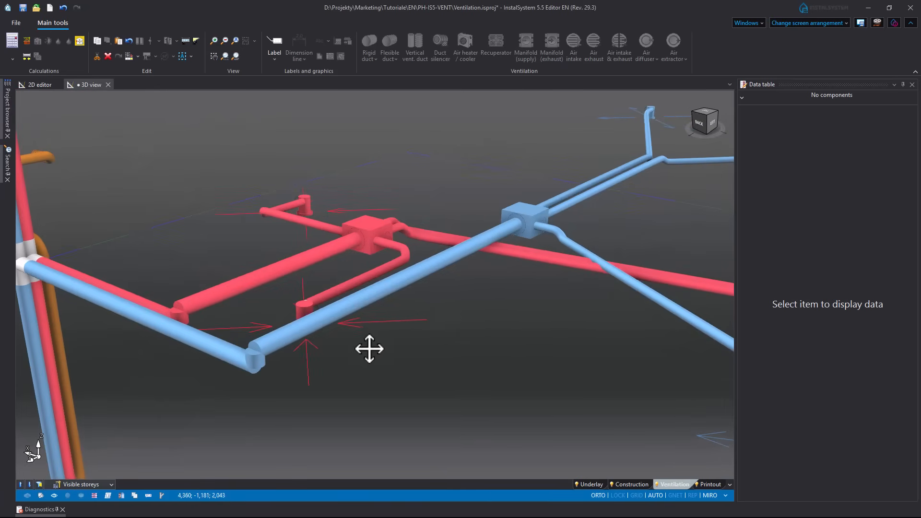
{"action": "middle_click_drag", "start_coordinate": [370, 348], "coordinate": [402, 340]}
- Give the supply rigid duct on storey 0 manual elevations of sections and set both sections' elevations to 2,40 m
{"action": "left_click", "coordinate": [181, 313]}
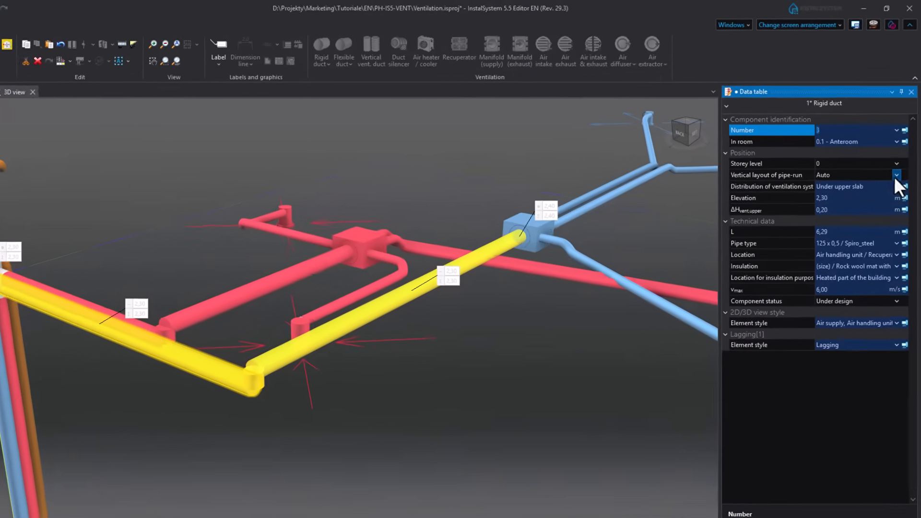
{"action": "left_click", "coordinate": [898, 161]}
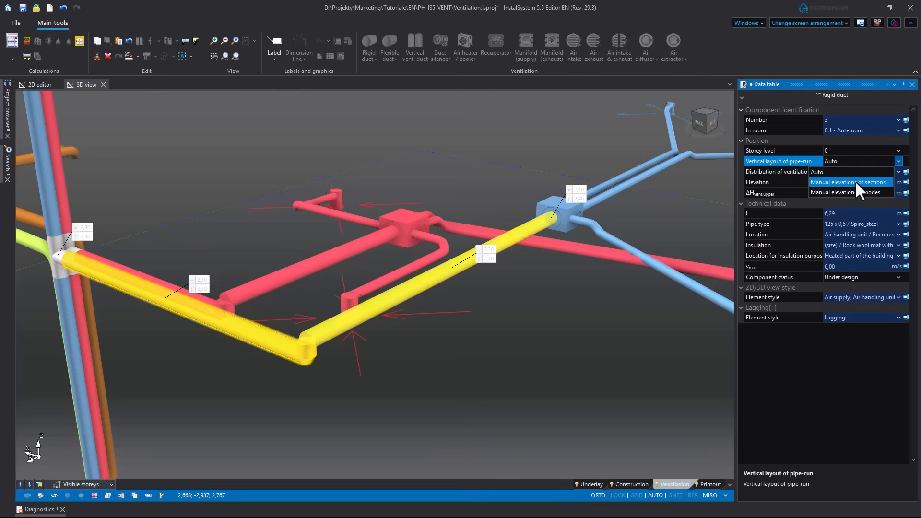
{"action": "left_click", "coordinate": [824, 268]}
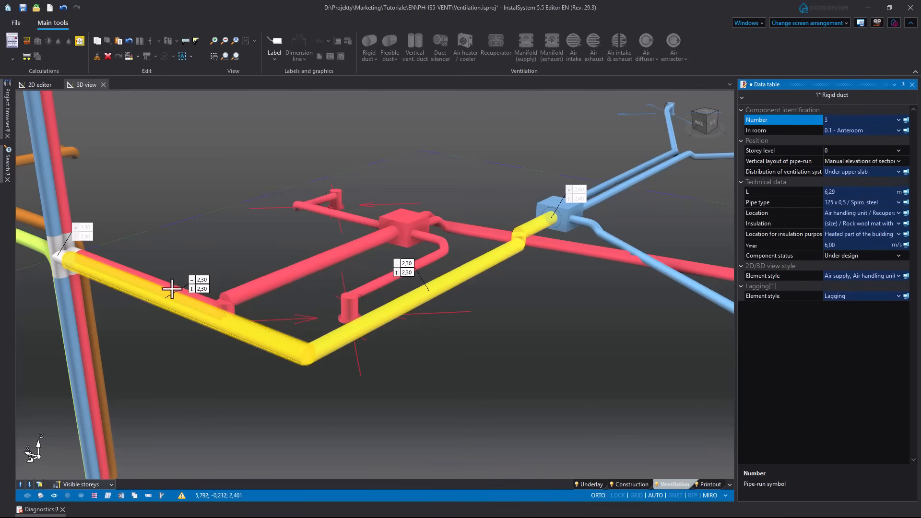
{"action": "left_click", "coordinate": [202, 291]}
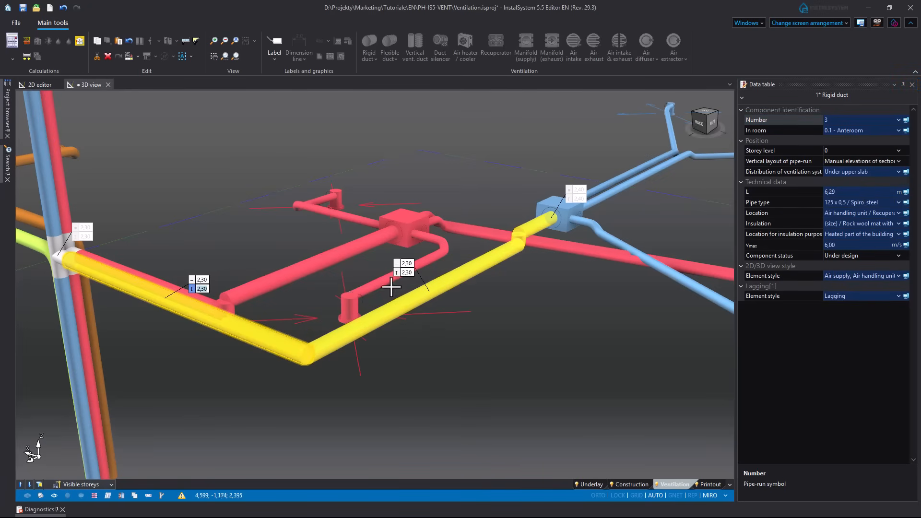
{"action": "key", "text": "ctrl"}
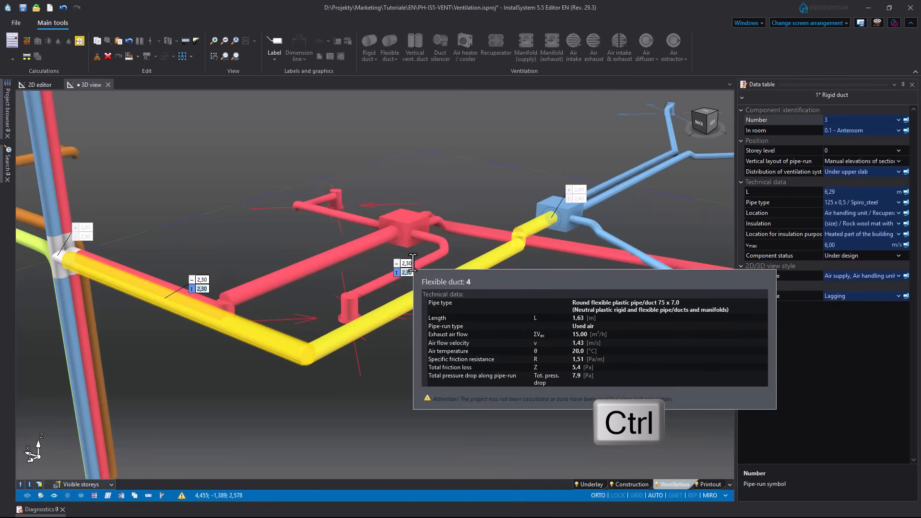
{"action": "type", "text": "2,"}
{"action": "key", "text": "Return"}
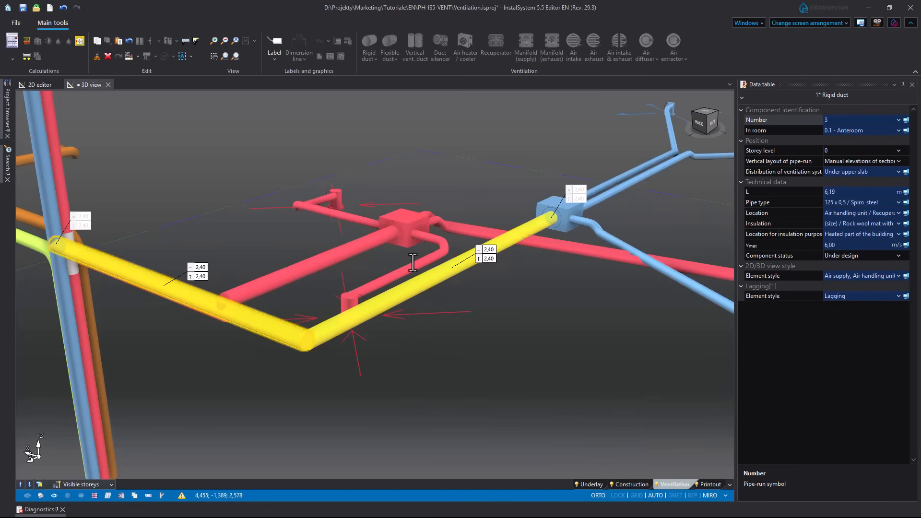
{"action": "left_click", "coordinate": [393, 355]}
- Give the exhaust rigid duct on storey 0 manual elevations of sections and set both sections' elevations to 2,4 m
{"action": "middle_click_drag", "start_coordinate": [380, 358], "coordinate": [317, 370]}
{"action": "middle_click_drag", "start_coordinate": [330, 293], "coordinate": [413, 229]}
{"action": "left_click", "coordinate": [418, 216]}
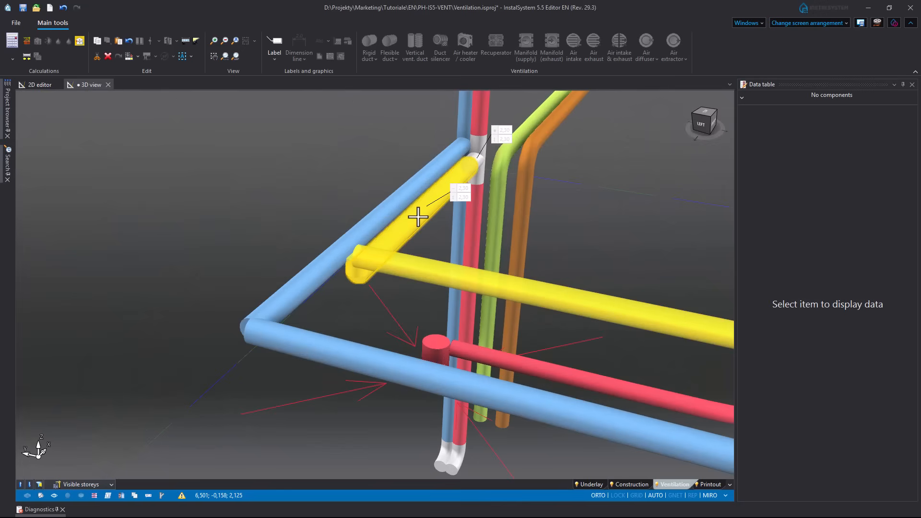
{"action": "left_click", "coordinate": [897, 161]}
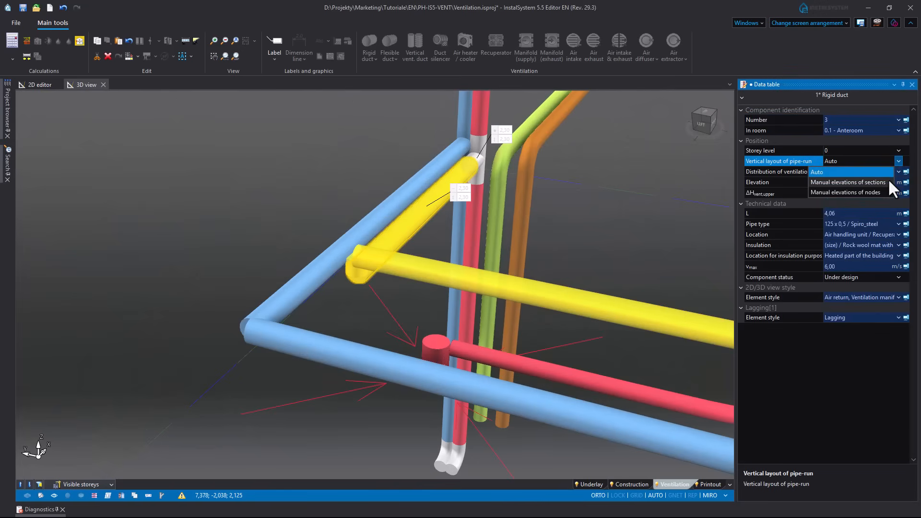
{"action": "left_click", "coordinate": [886, 180]}
{"action": "middle_click_drag", "start_coordinate": [613, 280], "coordinate": [392, 271]}
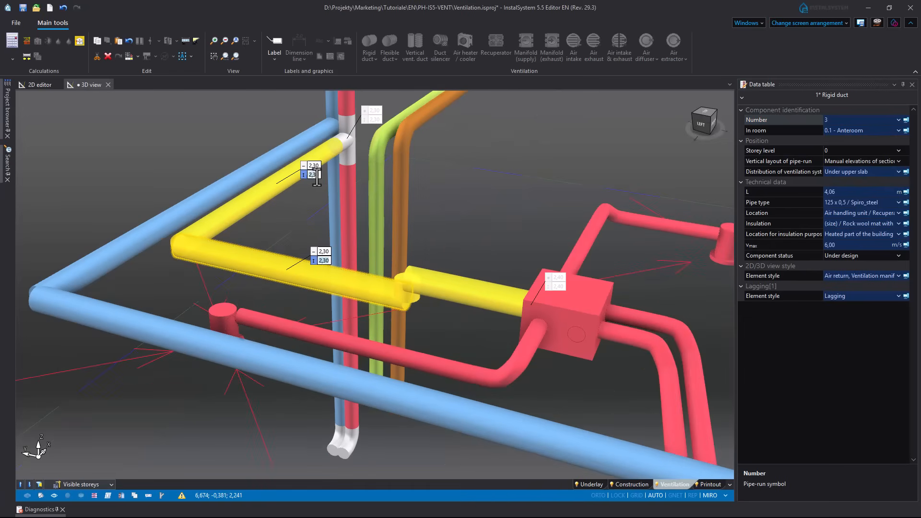
{"action": "key", "text": "BackSpace"}
{"action": "key", "text": "BackSpace"}
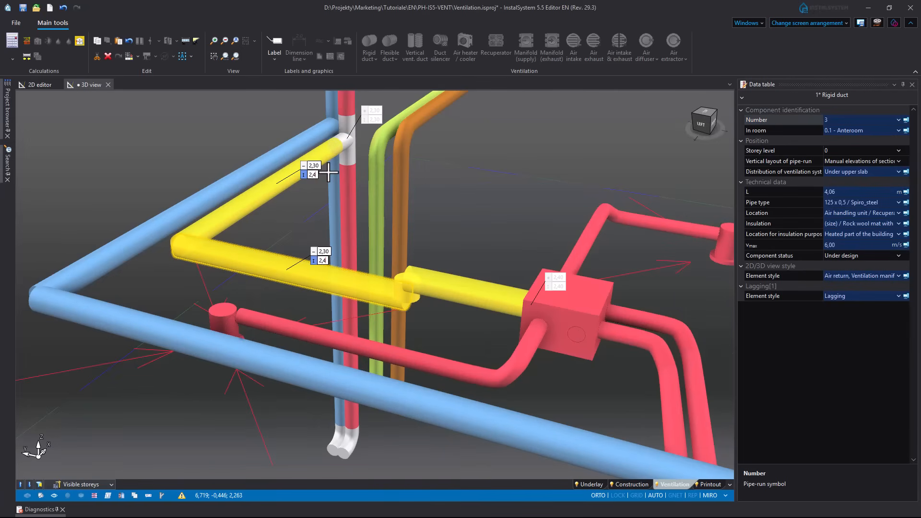
{"action": "key", "text": "Return"}
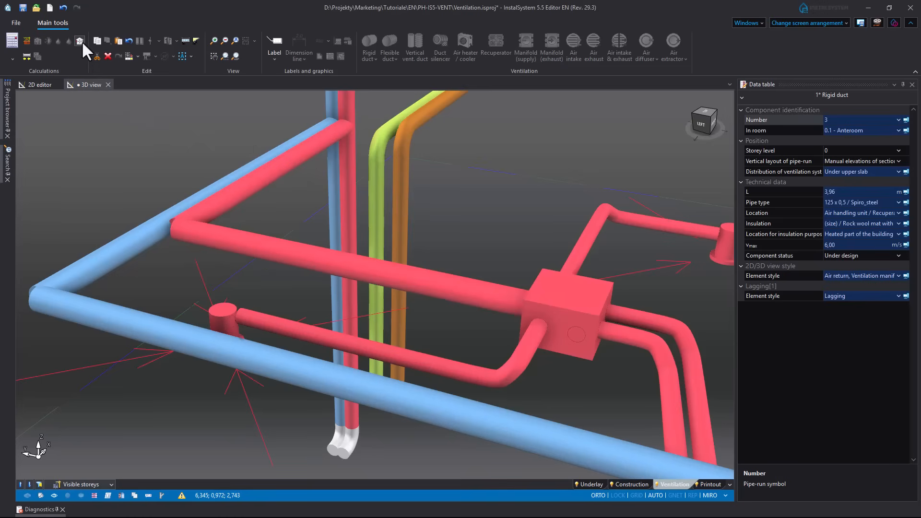
- Recalculate the ventilation system and check the fittings at the exhaust duct's bend and its vertical duct connection
{"action": "left_click", "coordinate": [79, 40]}
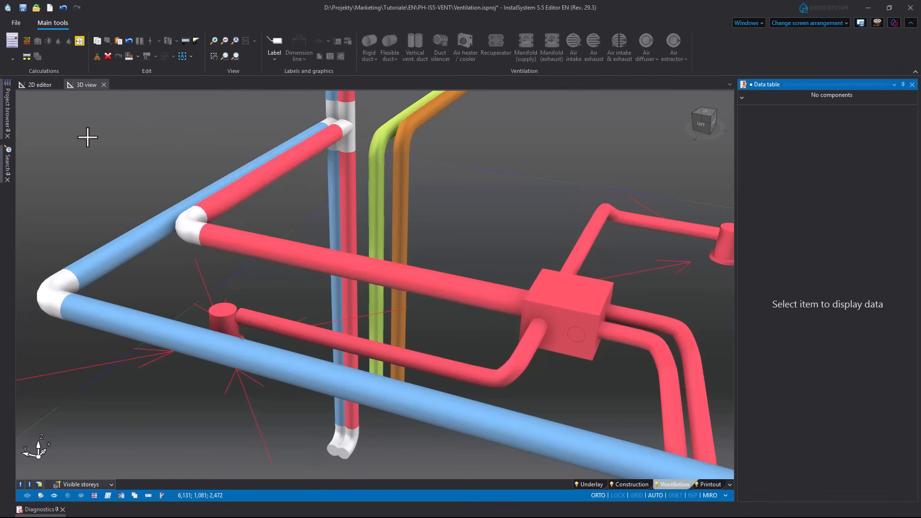
{"action": "middle_click_drag", "start_coordinate": [80, 167], "coordinate": [110, 243]}
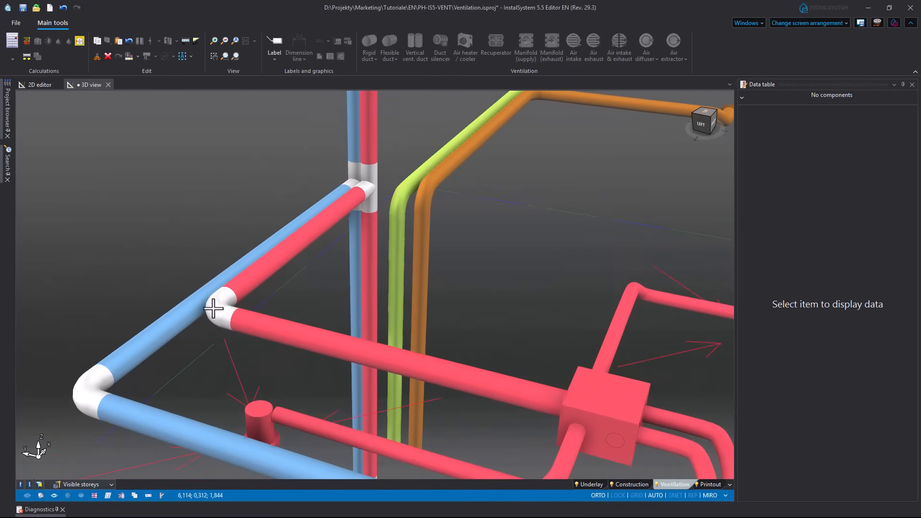
{"action": "mouse_move", "coordinate": [212, 309]}
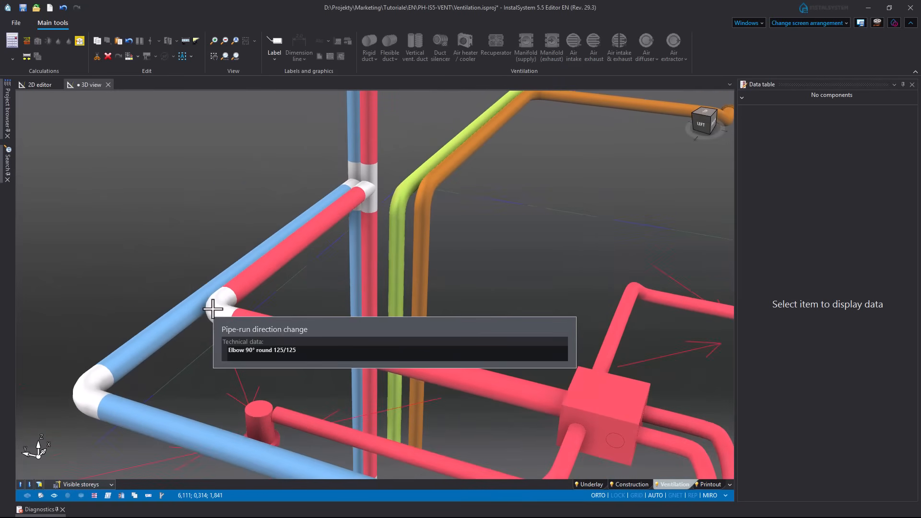
{"action": "mouse_move", "coordinate": [371, 188]}
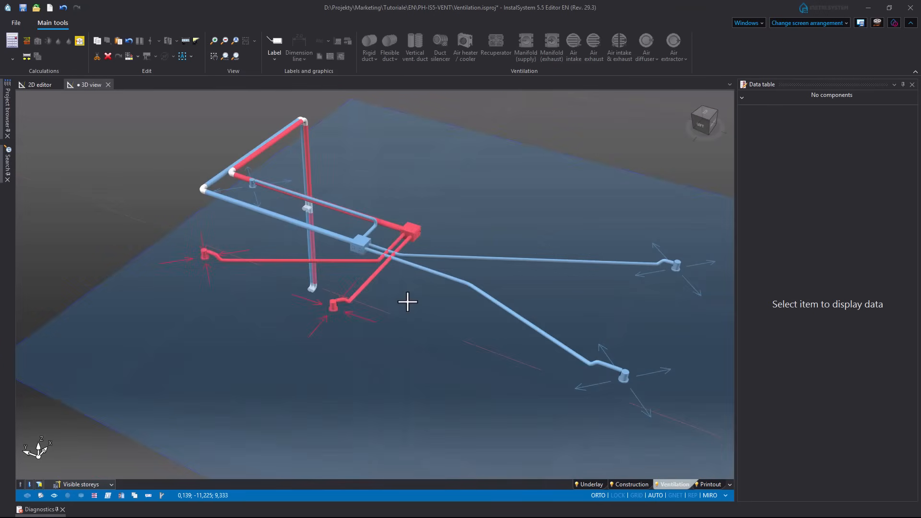
- Place the 2D editor with the first floor plan beside the 3D view and focus on the crossing flexible ducts near the manifolds
{"action": "scroll", "coordinate": [402, 299], "scroll_direction": "up", "scroll_amount": 2}
{"action": "scroll", "coordinate": [397, 262], "scroll_direction": "up", "scroll_amount": 5}
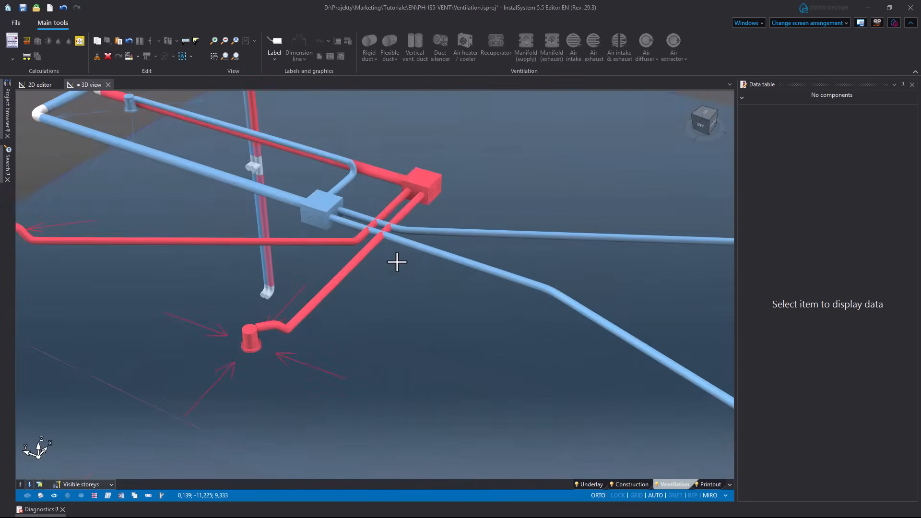
{"action": "middle_click_drag", "start_coordinate": [397, 263], "coordinate": [337, 341]}
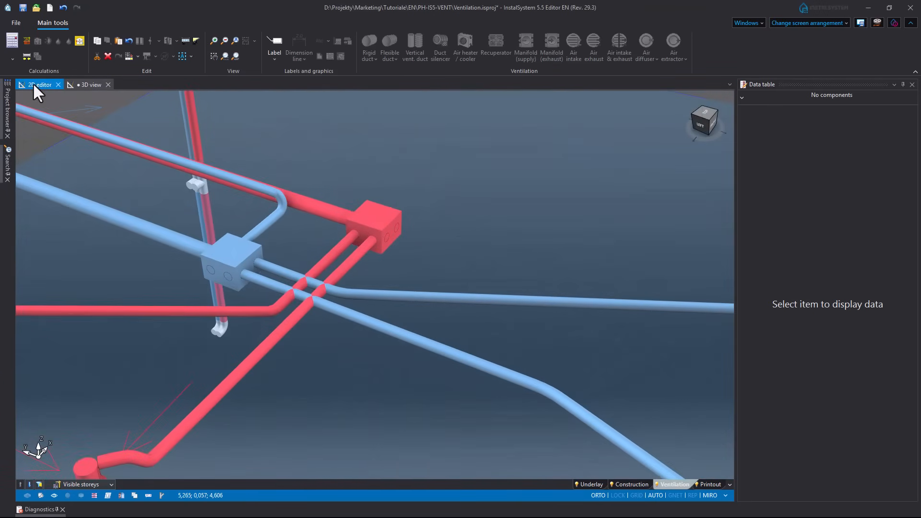
{"action": "left_click_drag", "start_coordinate": [33, 83], "coordinate": [392, 290]}
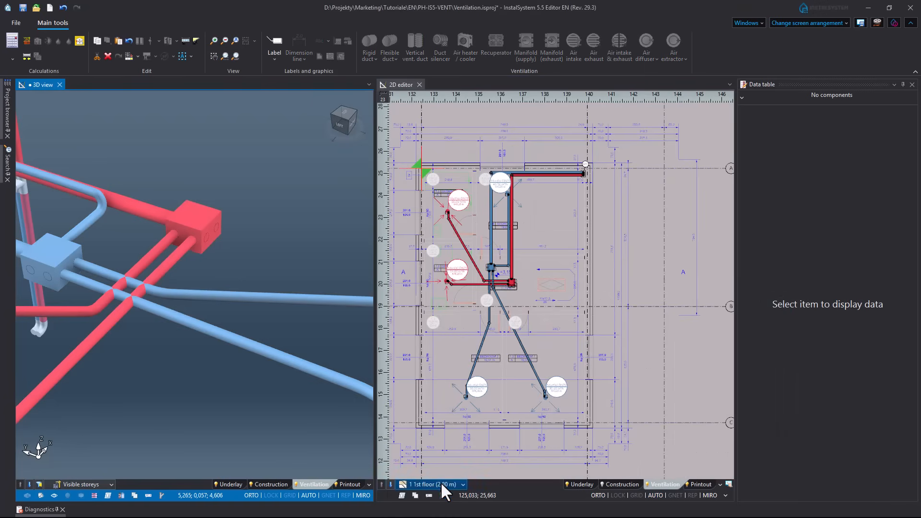
{"action": "left_click", "coordinate": [441, 484]}
{"action": "left_click", "coordinate": [212, 307]}
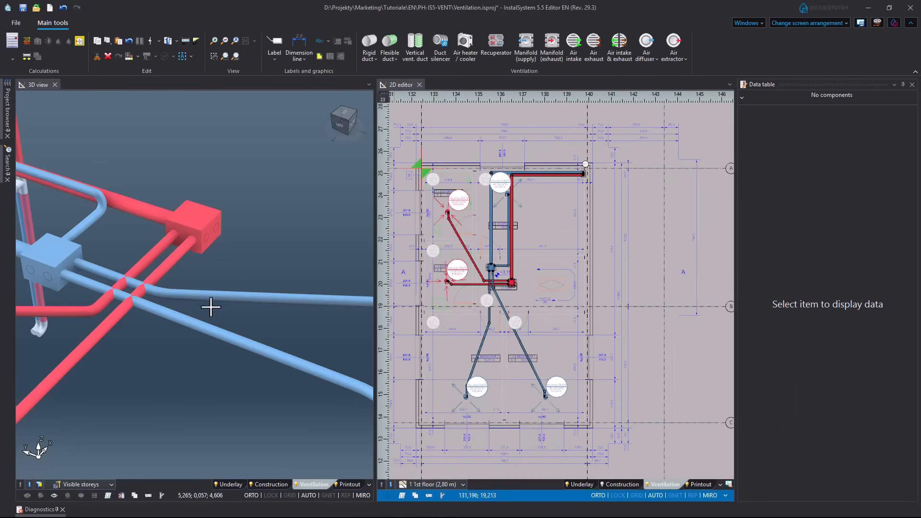
{"action": "scroll", "coordinate": [212, 307], "scroll_direction": "up", "scroll_amount": 5}
- Insert two midpoints into the straight exhaust flexible duct on the first floor, one on each side of the crossing supply ducts
{"action": "left_click", "coordinate": [261, 268]}
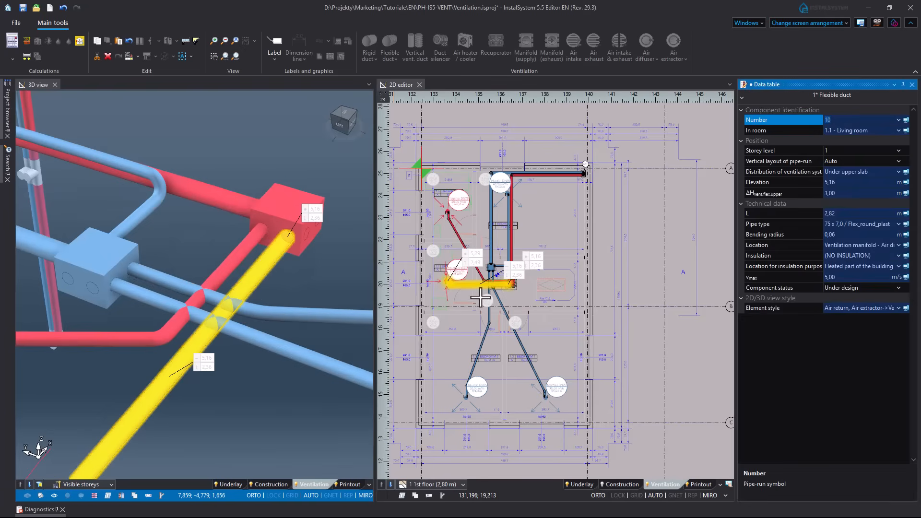
{"action": "scroll", "coordinate": [480, 299], "scroll_direction": "up", "scroll_amount": 8}
{"action": "middle_click_drag", "start_coordinate": [480, 271], "coordinate": [469, 329]}
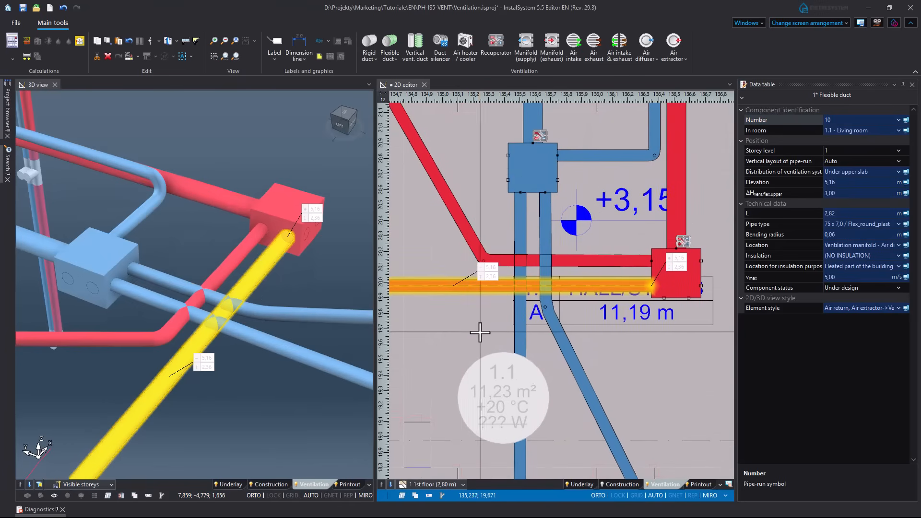
{"action": "left_click", "coordinate": [158, 40]}
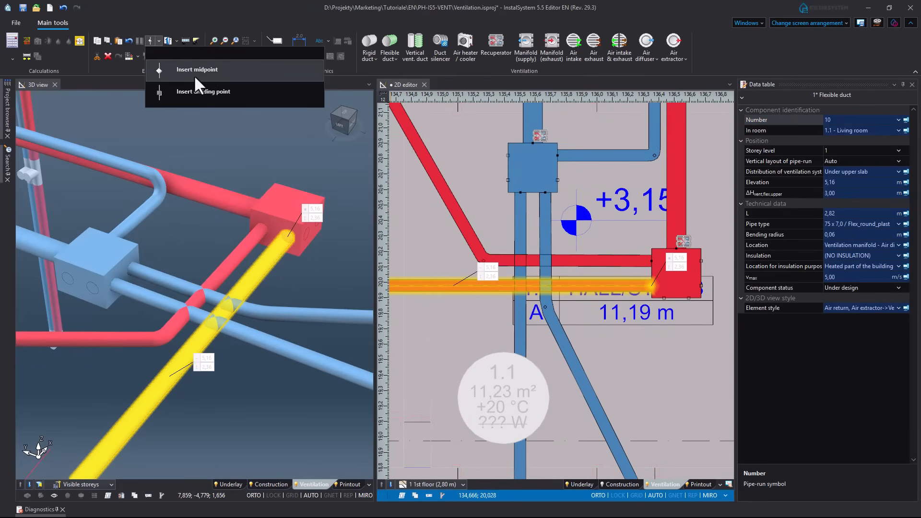
{"action": "left_click", "coordinate": [209, 71]}
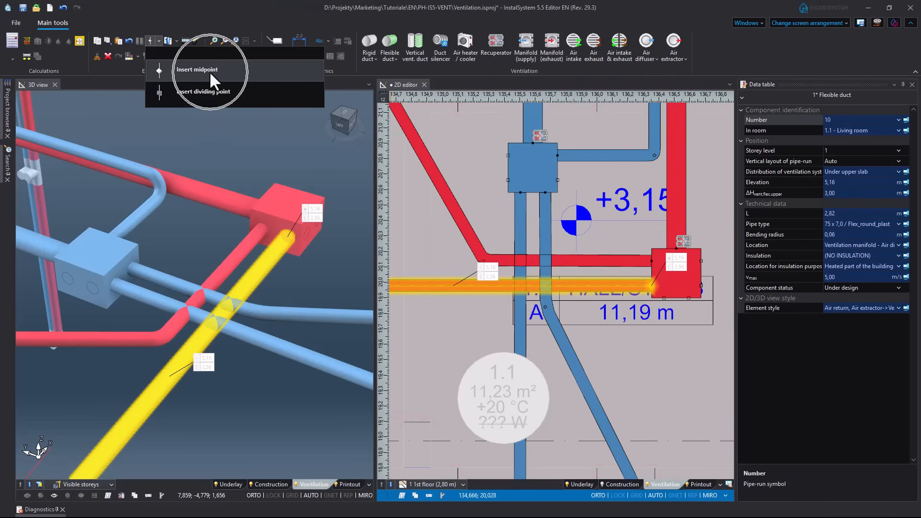
{"action": "left_click", "coordinate": [494, 287]}
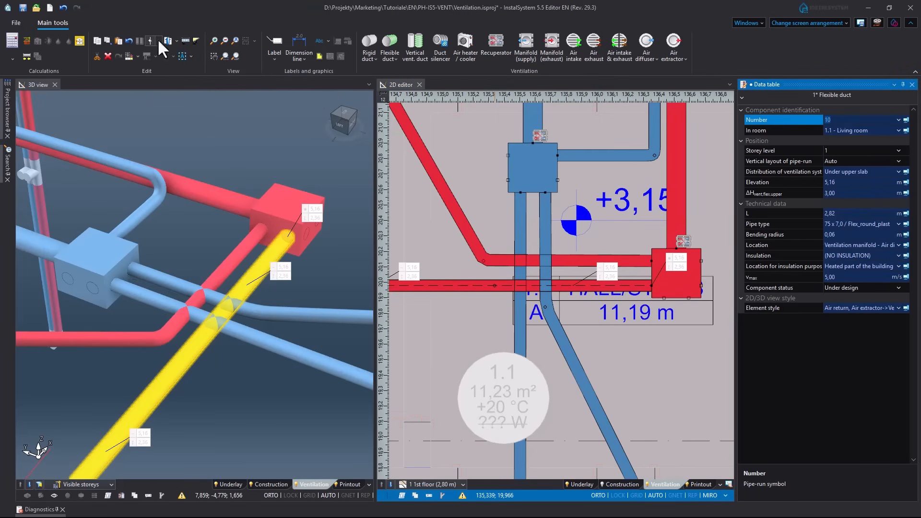
{"action": "left_click", "coordinate": [532, 287]}
- Give the straight exhaust duct manual elevations of sections and set the section between its two midpoints to 2,45 m
{"action": "scroll", "coordinate": [532, 293], "scroll_direction": "up", "scroll_amount": 2}
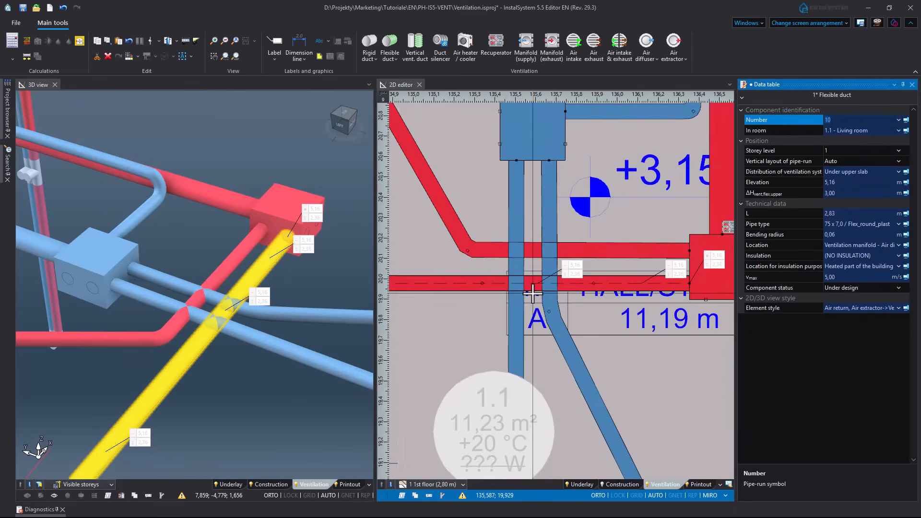
{"action": "scroll", "coordinate": [532, 293], "scroll_direction": "up", "scroll_amount": 1}
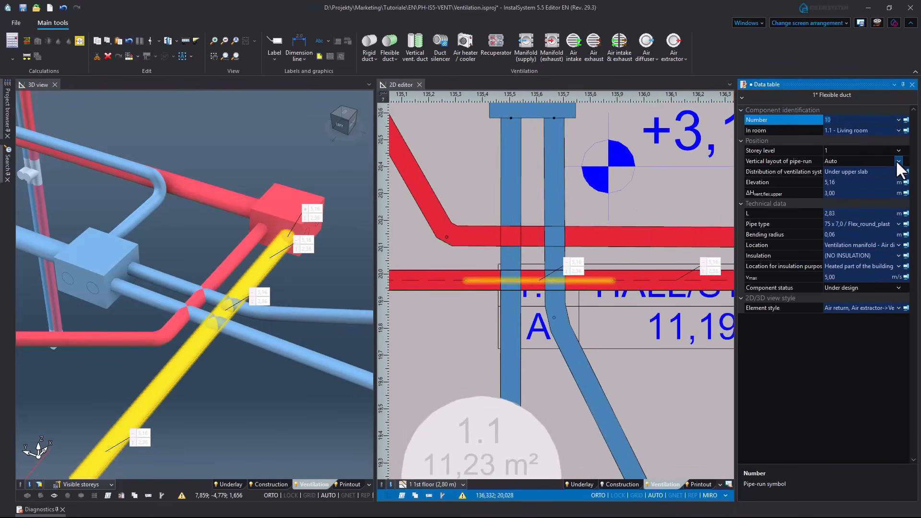
{"action": "left_click", "coordinate": [899, 162]}
{"action": "left_click", "coordinate": [862, 181]}
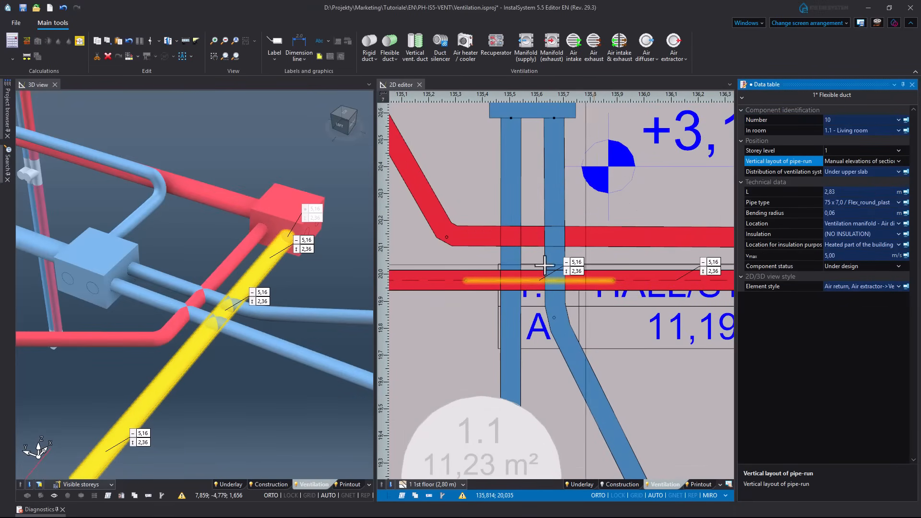
{"action": "left_click", "coordinate": [264, 302]}
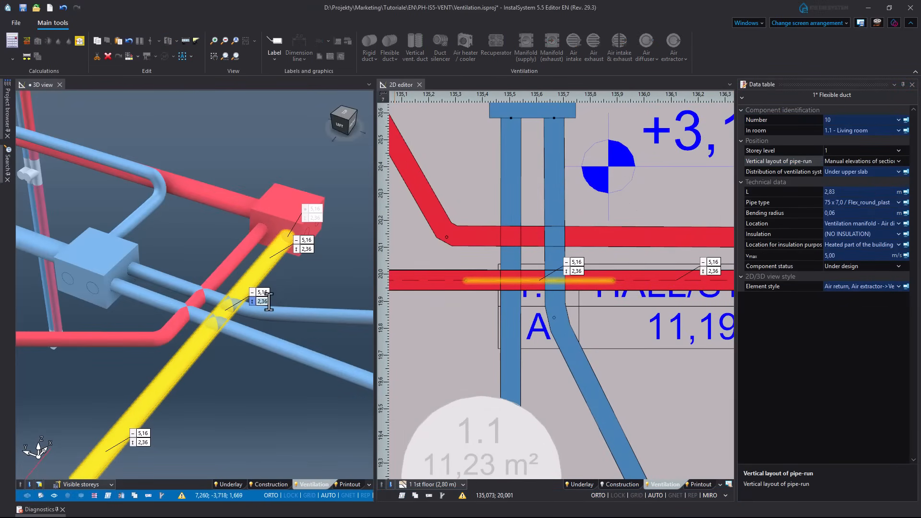
{"action": "type", "text": "2,45"}
{"action": "key", "text": "Return"}
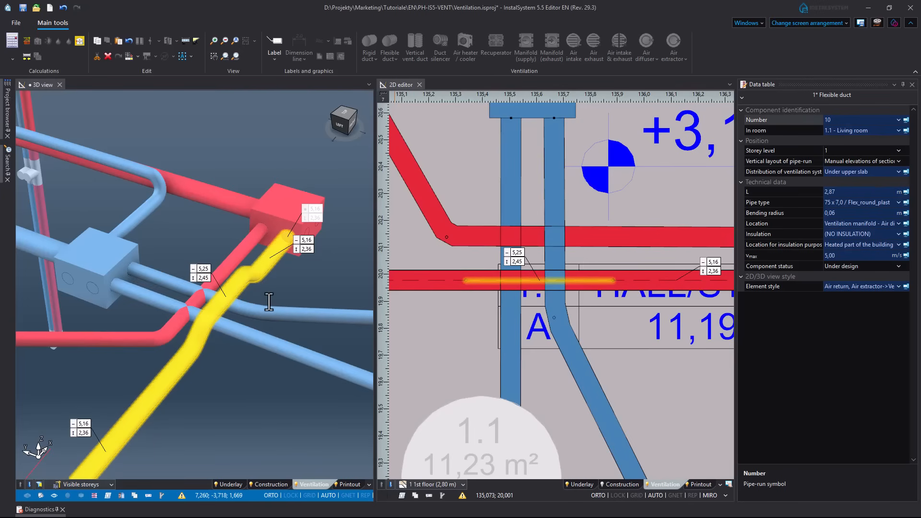
{"action": "left_click", "coordinate": [350, 279]}
- Insert a midpoint into the bent exhaust flexible duct between the crossing supply ducts and the exhaust manifold
{"action": "scroll", "coordinate": [214, 308], "scroll_direction": "up", "scroll_amount": 3}
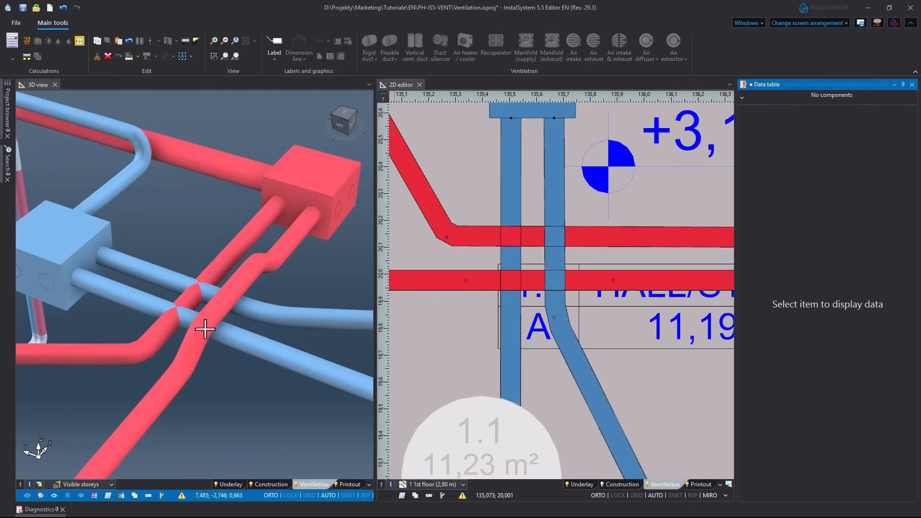
{"action": "left_click", "coordinate": [457, 272]}
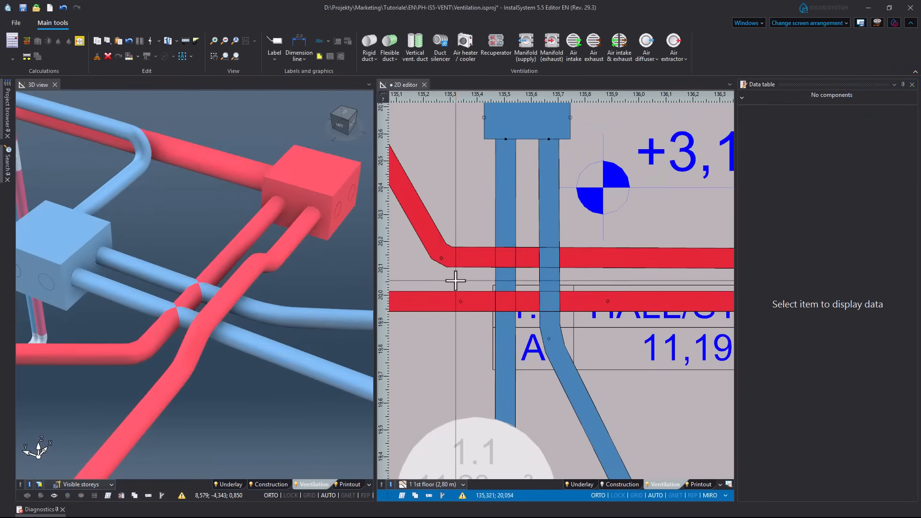
{"action": "left_click", "coordinate": [159, 42]}
{"action": "left_click", "coordinate": [196, 72]}
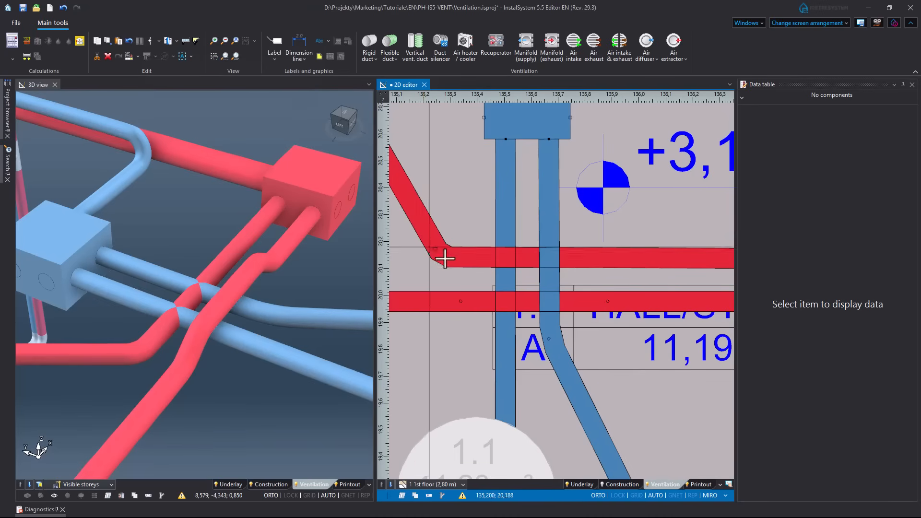
{"action": "left_click", "coordinate": [610, 259]}
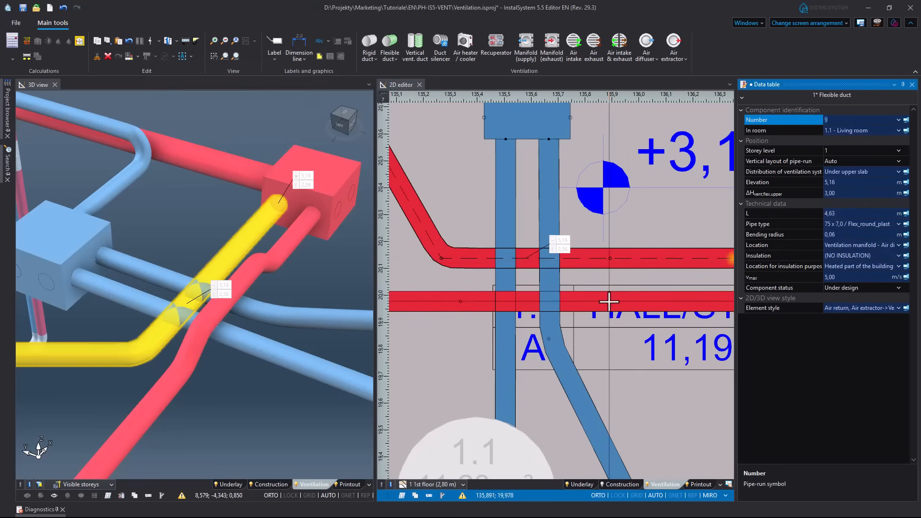
- Give the bent exhaust duct manual elevations of sections and raise its section above the crossing supply ducts
{"action": "left_click", "coordinate": [523, 258]}
{"action": "left_click", "coordinate": [899, 172]}
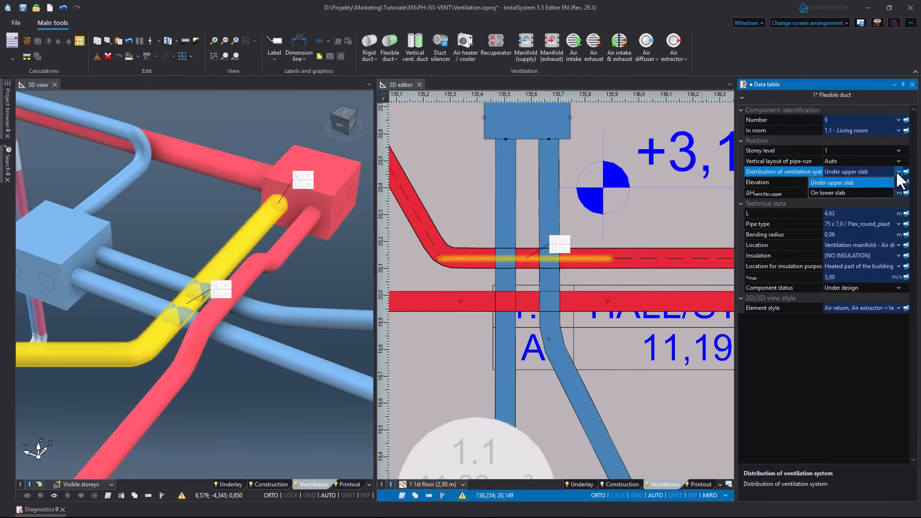
{"action": "left_click", "coordinate": [855, 182]}
{"action": "left_click", "coordinate": [898, 162]}
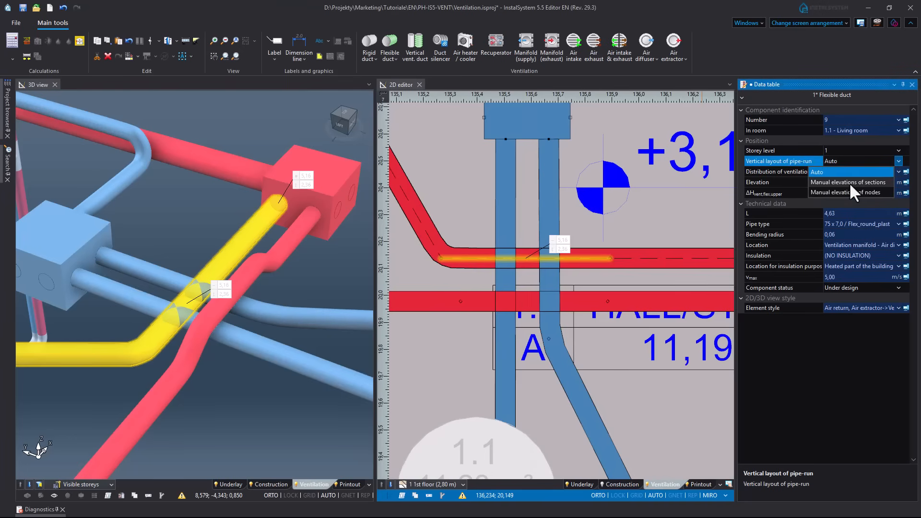
{"action": "left_click", "coordinate": [849, 183]}
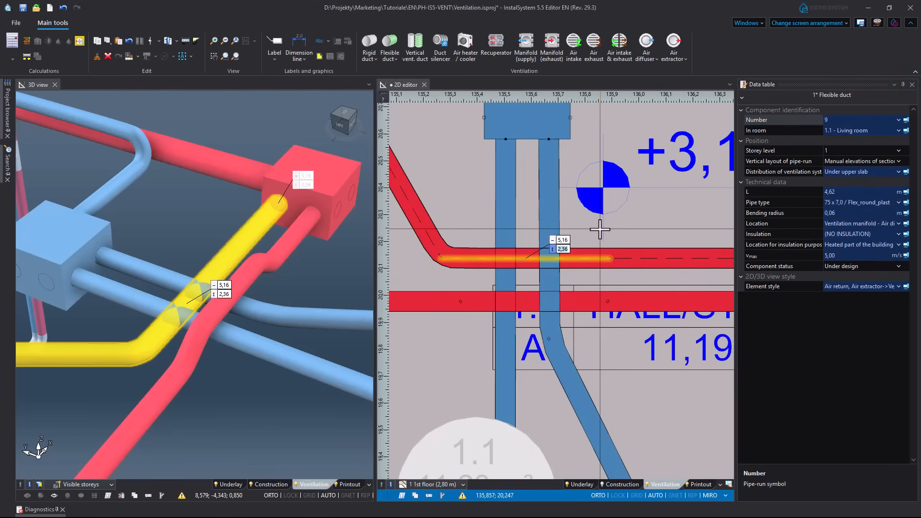
{"action": "left_click", "coordinate": [221, 405]}
- Examine the rerouted ducts in 3D and read the calculated data of a supply and an exhaust flexible duct
{"action": "middle_click_drag", "start_coordinate": [222, 404], "coordinate": [253, 389]}
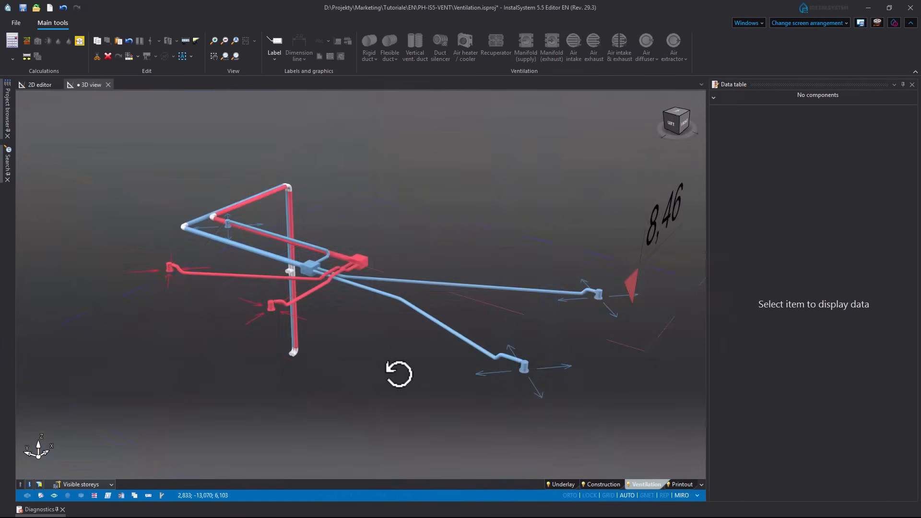
{"action": "middle_click_drag", "start_coordinate": [397, 373], "coordinate": [391, 373]}
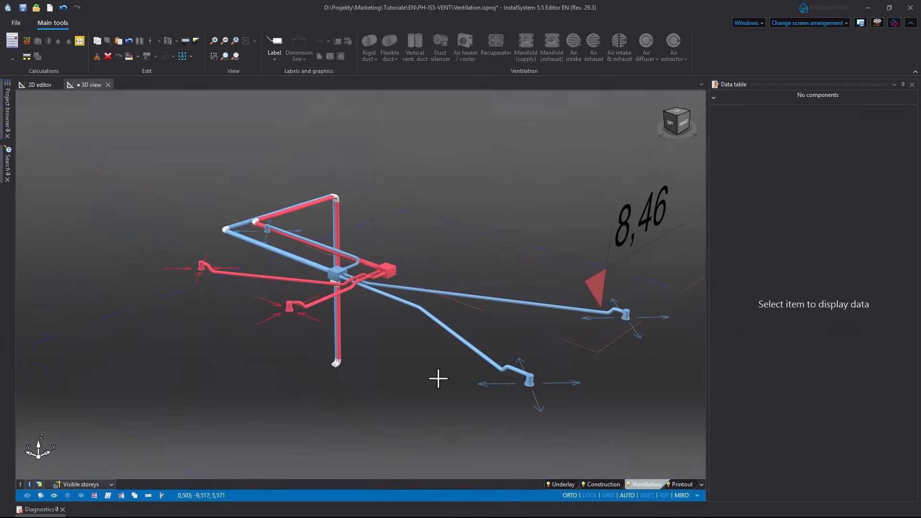
{"action": "scroll", "coordinate": [438, 376], "scroll_direction": "up", "scroll_amount": 5}
{"action": "scroll", "coordinate": [315, 408], "scroll_direction": "down", "scroll_amount": 5}
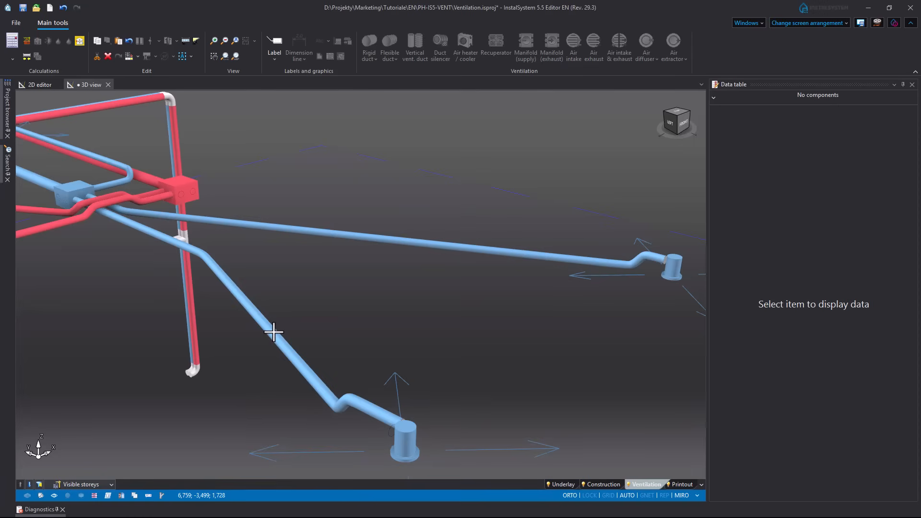
{"action": "mouse_move", "coordinate": [273, 332]}
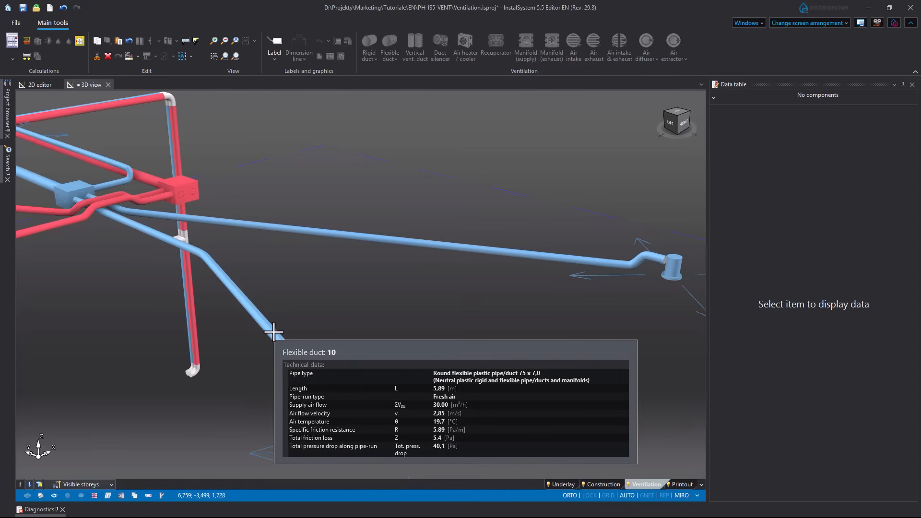
{"action": "middle_click_drag", "start_coordinate": [274, 330], "coordinate": [257, 361]}
{"action": "mouse_move", "coordinate": [262, 282]}
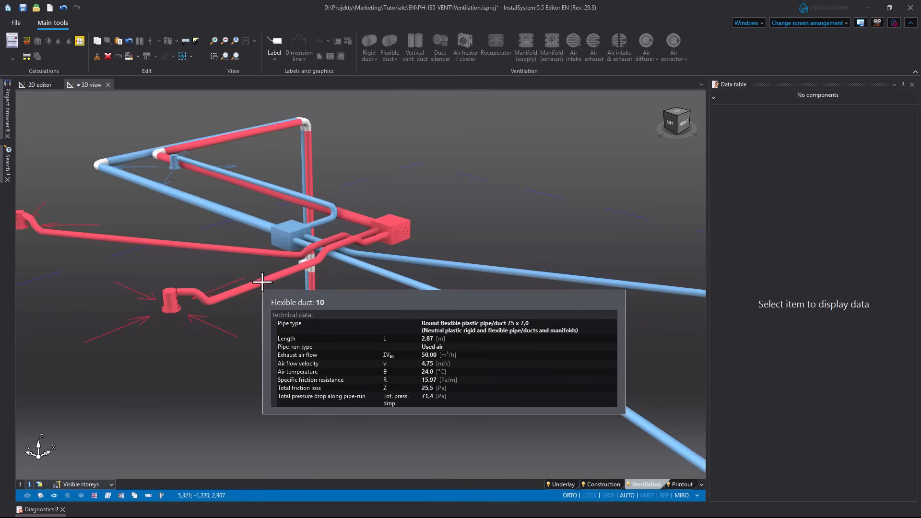
- Check the calculated data of a ceiling air extractor and a ceiling air diffuser in the 3D view
{"action": "mouse_move", "coordinate": [171, 304]}
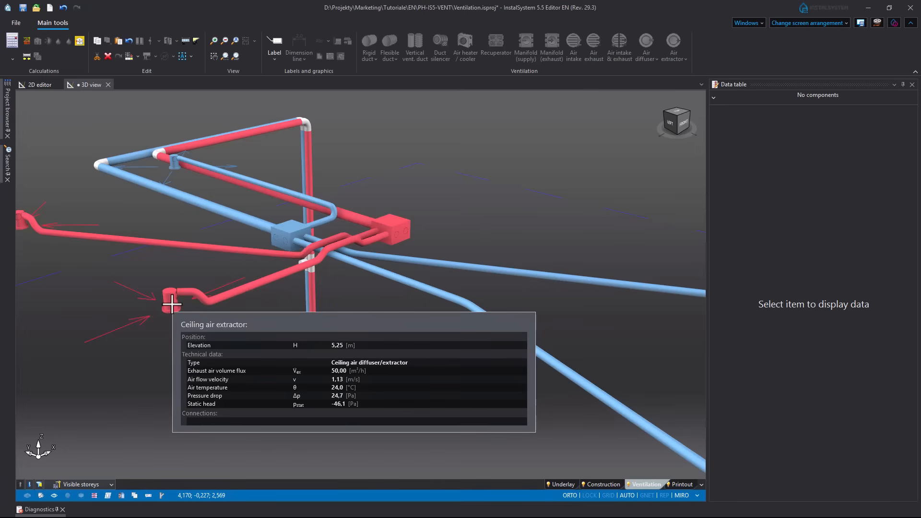
{"action": "middle_click_drag", "start_coordinate": [171, 304], "coordinate": [261, 305]}
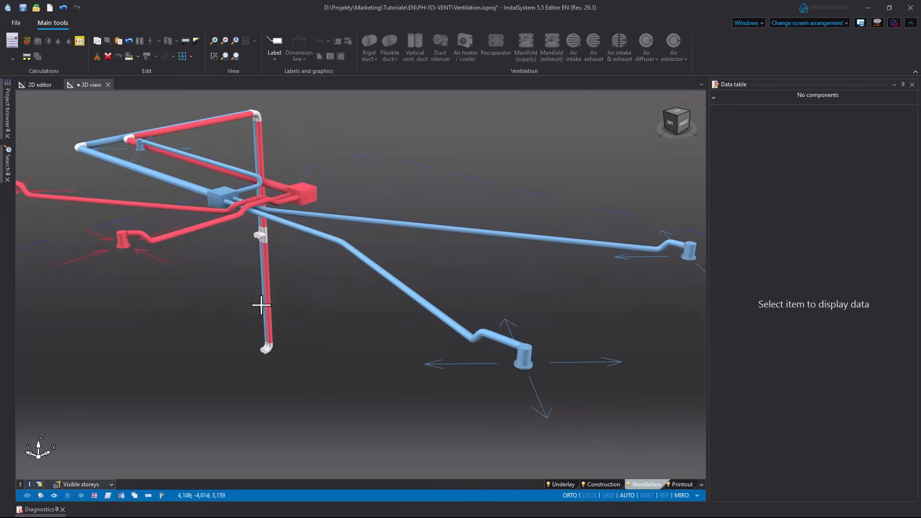
{"action": "mouse_move", "coordinate": [520, 359]}
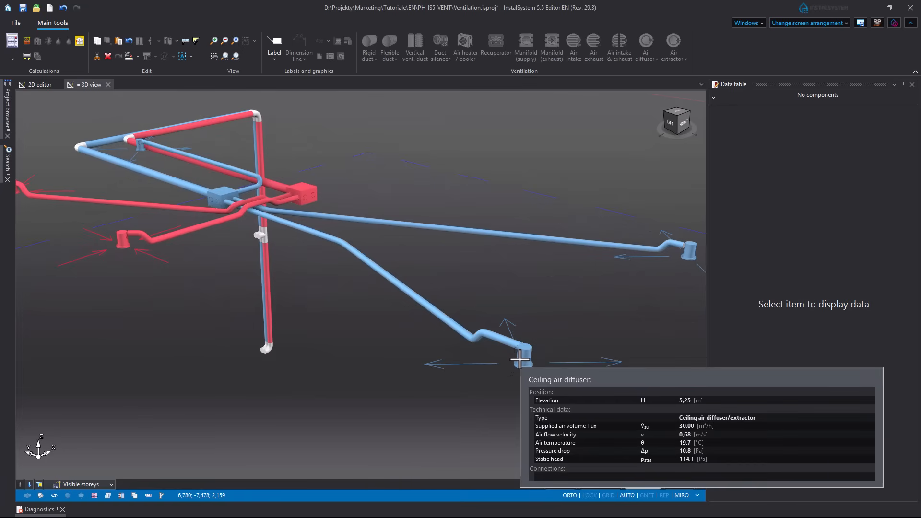
{"action": "scroll", "coordinate": [499, 359], "scroll_direction": "down", "scroll_amount": 3}
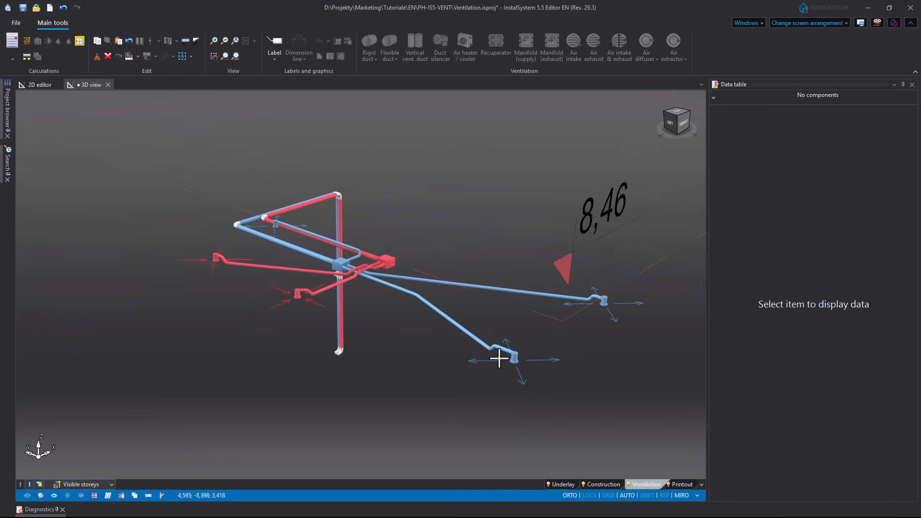
- Change the Ventilation layer's visibility mode so the building's rooms are displayed together with the ducts in 3D
{"action": "middle_click_drag", "start_coordinate": [411, 341], "coordinate": [416, 345]}
{"action": "right_click", "coordinate": [634, 485]}
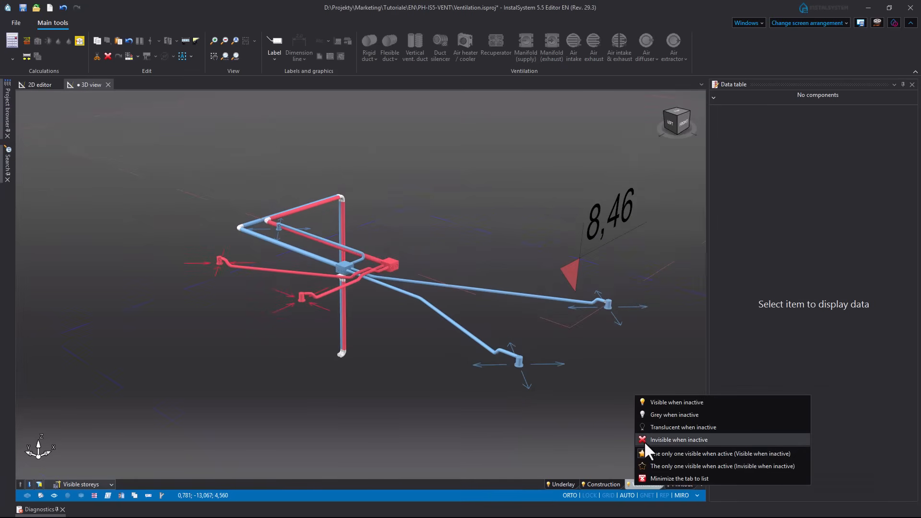
{"action": "left_click", "coordinate": [645, 441]}
{"action": "scroll", "coordinate": [533, 407], "scroll_direction": "down", "scroll_amount": 3}
{"action": "middle_click_drag", "start_coordinate": [533, 407], "coordinate": [445, 369]}
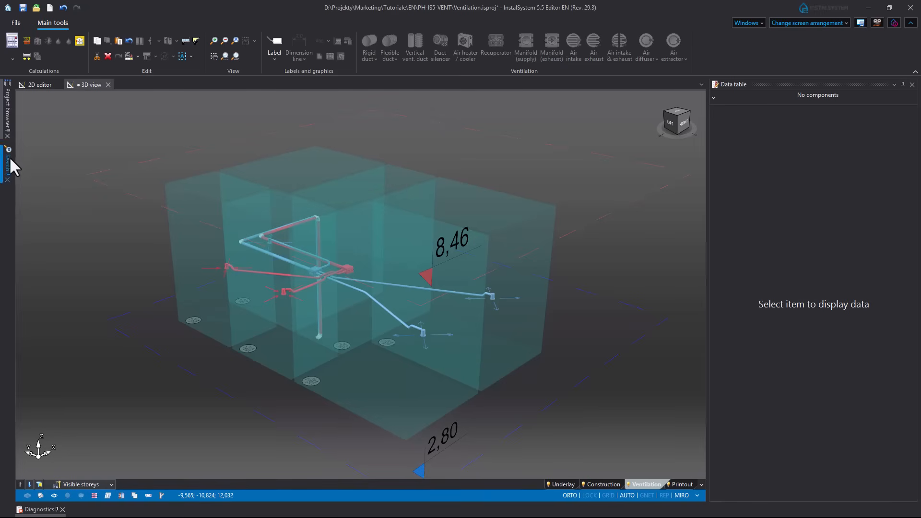
- Make all three DWG underlay drawings visible in 3D
{"action": "left_click", "coordinate": [8, 126]}
{"action": "left_click", "coordinate": [43, 105]}
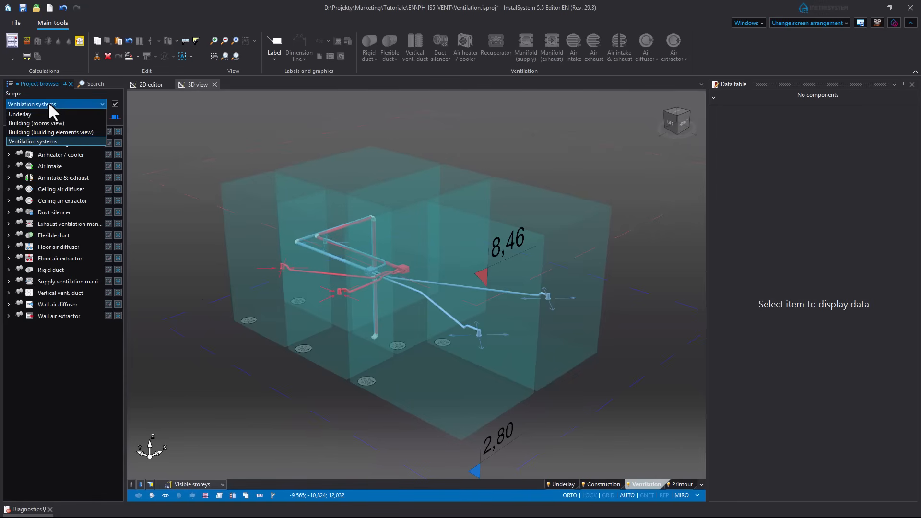
{"action": "left_click", "coordinate": [31, 113]}
{"action": "left_click", "coordinate": [49, 130]}
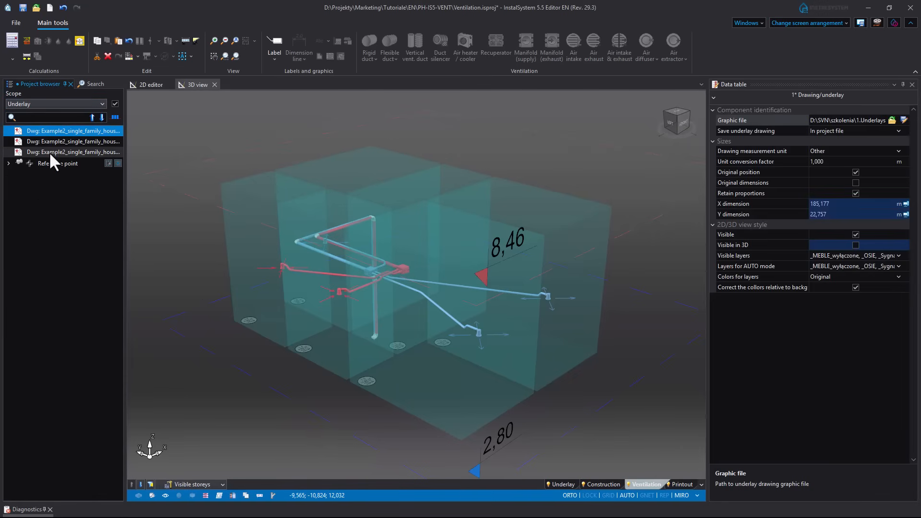
{"action": "left_click", "coordinate": [49, 152], "text": "shift"}
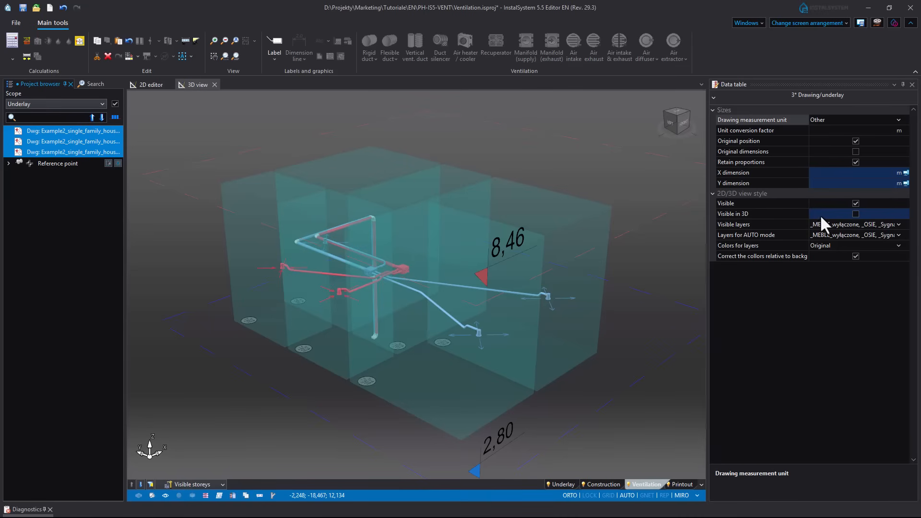
{"action": "left_click", "coordinate": [856, 214]}
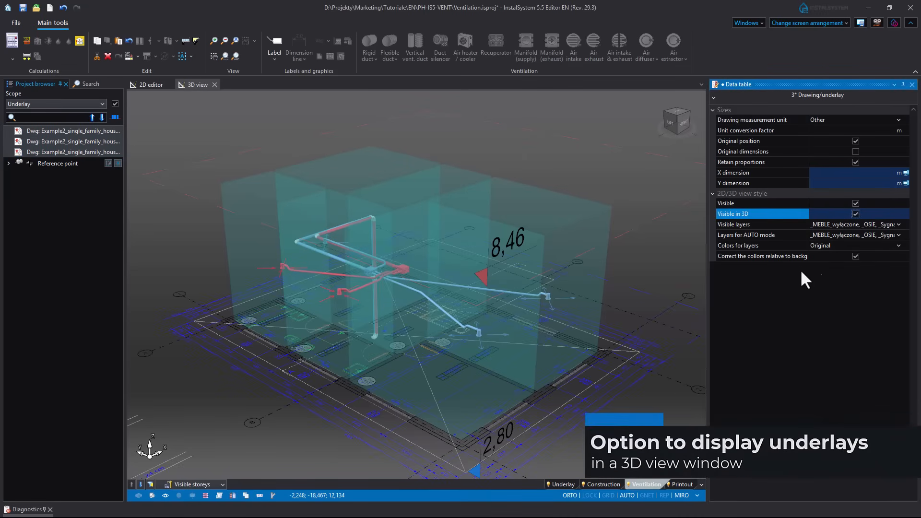
{"action": "key", "text": "Escape"}
- View the first floor with its underlay from another side and switch the 3D view to the storey below
{"action": "middle_click_drag", "start_coordinate": [565, 395], "coordinate": [575, 367]}
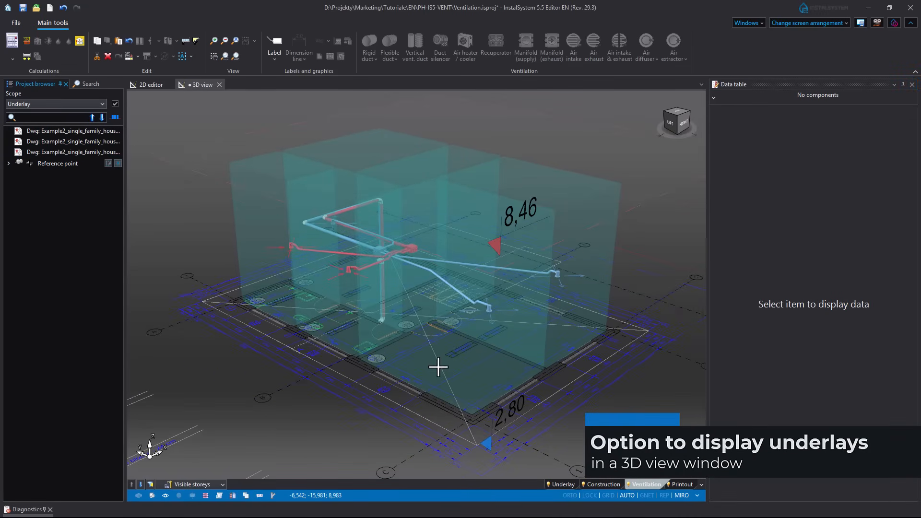
{"action": "middle_click_drag", "start_coordinate": [439, 368], "coordinate": [393, 358], "text": "shift"}
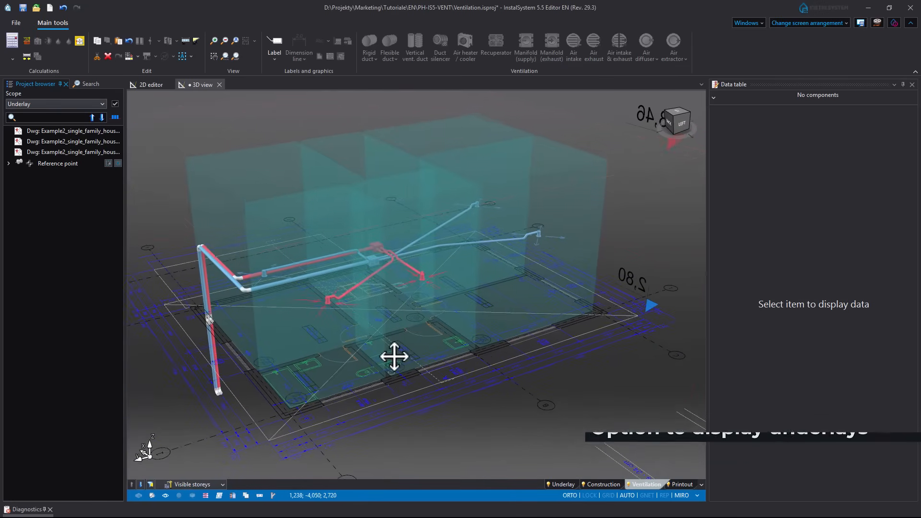
{"action": "left_click", "coordinate": [141, 485]}
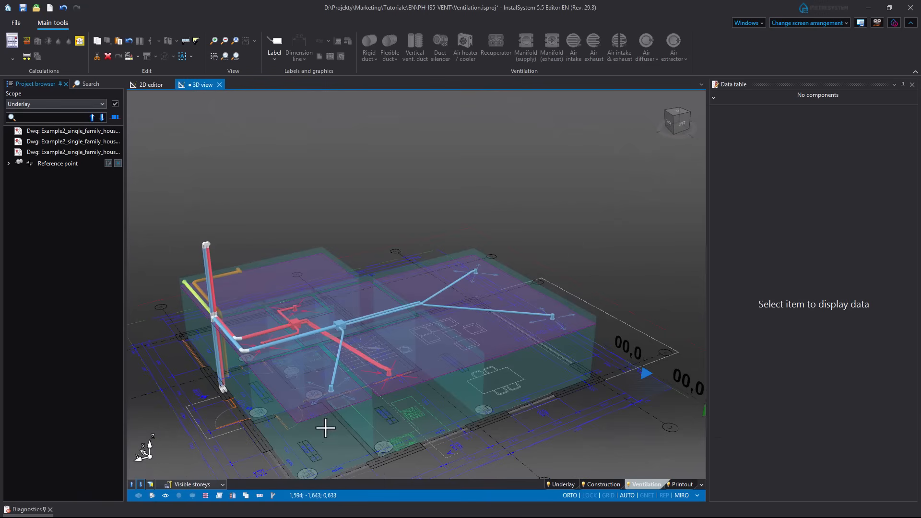
- Examine the ground floor ducts from several sides and switch the 3D view to the basement storey
{"action": "middle_click_drag", "start_coordinate": [326, 427], "coordinate": [358, 350]}
{"action": "scroll", "coordinate": [331, 300], "scroll_direction": "up", "scroll_amount": 3}
{"action": "middle_click_drag", "start_coordinate": [280, 331], "coordinate": [384, 343], "text": "shift"}
{"action": "middle_click_drag", "start_coordinate": [384, 342], "coordinate": [354, 378], "text": "shift"}
{"action": "left_click", "coordinate": [140, 485]}
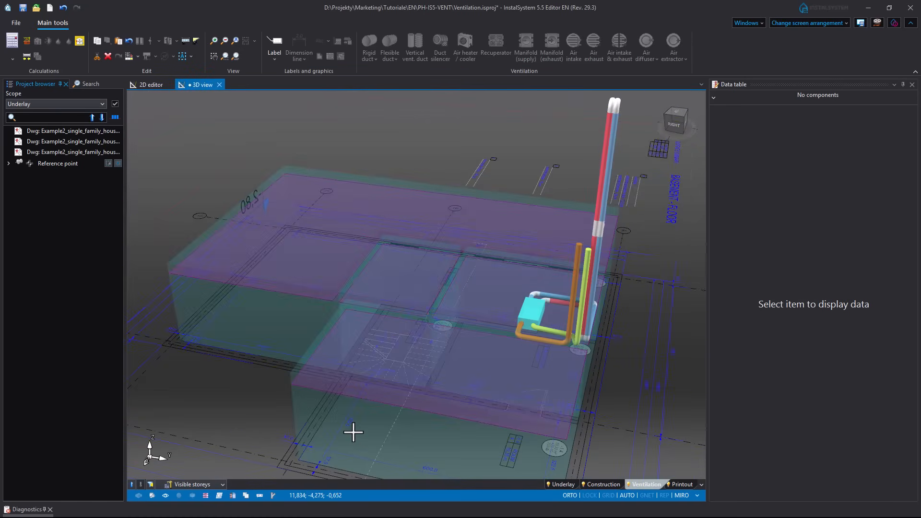
- Examine the basement recuperator and its connecting ducts from several sides in 3D
{"action": "middle_click_drag", "start_coordinate": [484, 439], "coordinate": [391, 353]}
{"action": "scroll", "coordinate": [510, 331], "scroll_direction": "down", "scroll_amount": 2}
{"action": "scroll", "coordinate": [465, 352], "scroll_direction": "down", "scroll_amount": 4}
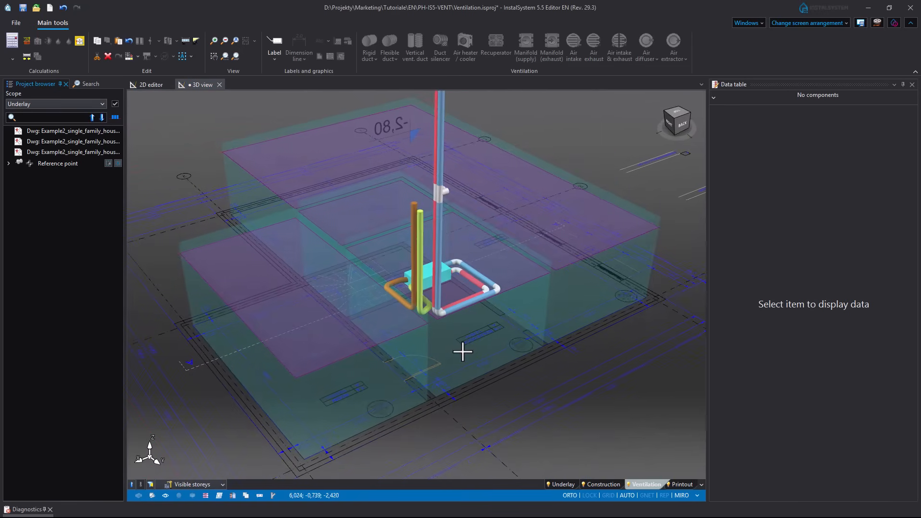
{"action": "middle_click_drag", "start_coordinate": [465, 352], "coordinate": [350, 338], "text": "shift"}
- Make storeys 0 and 1 visible together with storey -1 and view the whole ventilation system in 3D
{"action": "left_click", "coordinate": [198, 485]}
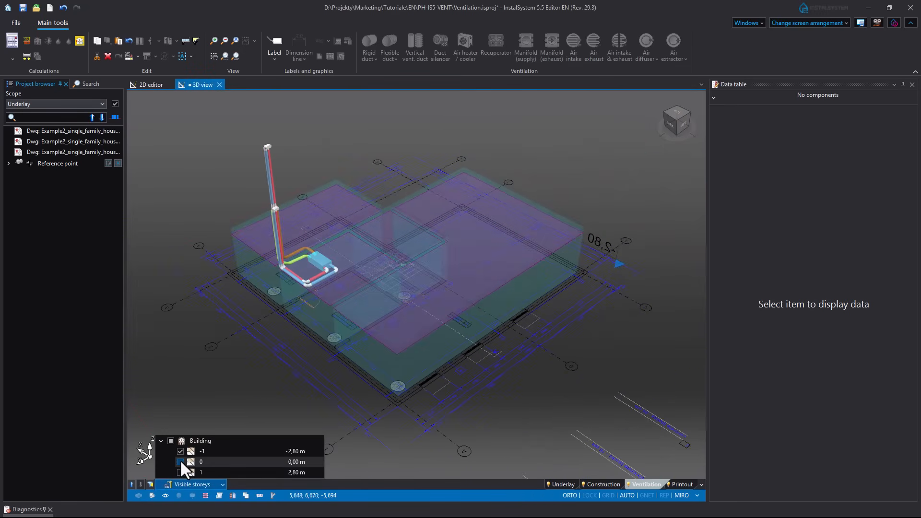
{"action": "left_click", "coordinate": [180, 462]}
{"action": "left_click", "coordinate": [180, 472]}
{"action": "left_click", "coordinate": [574, 440]}
{"action": "scroll", "coordinate": [531, 374], "scroll_direction": "down", "scroll_amount": 3}
{"action": "middle_click_drag", "start_coordinate": [530, 374], "coordinate": [457, 341], "text": "shift"}
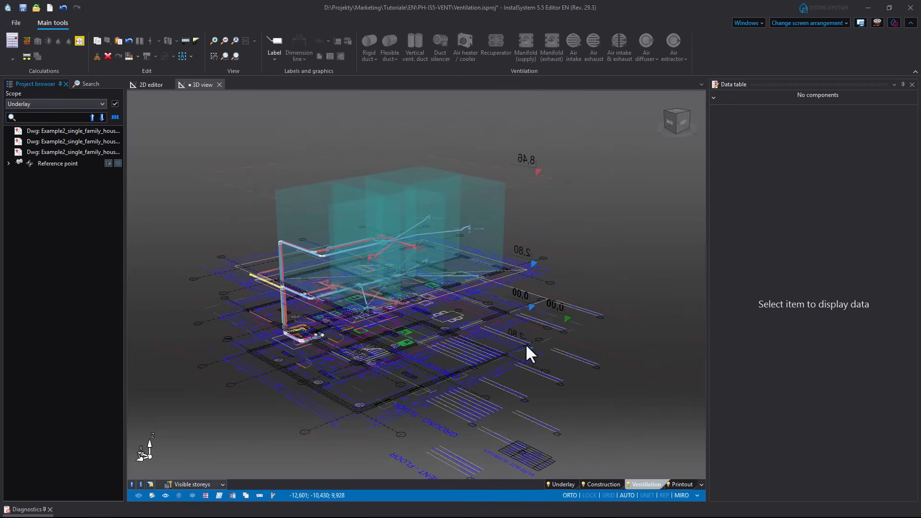
- Open the Ventilation ducts table in the Results screen arrangement and collapse the diagnostics messages
{"action": "left_click", "coordinate": [819, 24]}
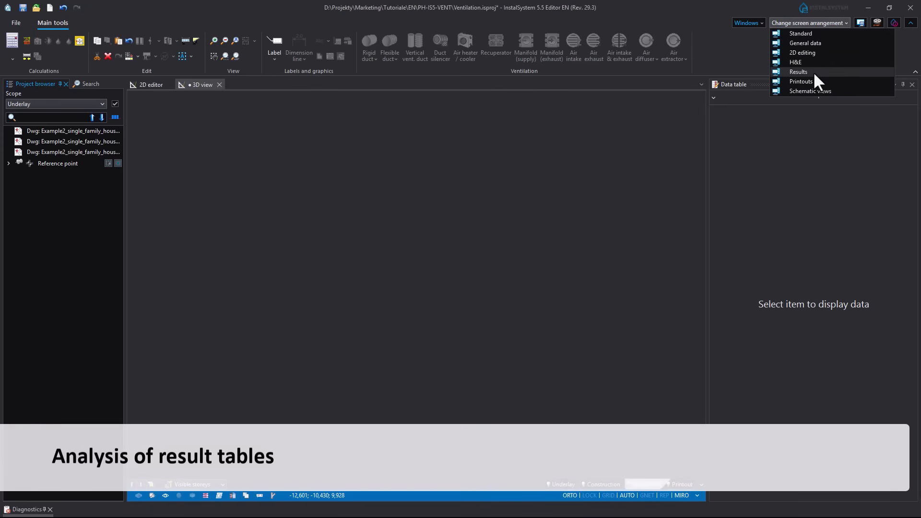
{"action": "left_click", "coordinate": [799, 72]}
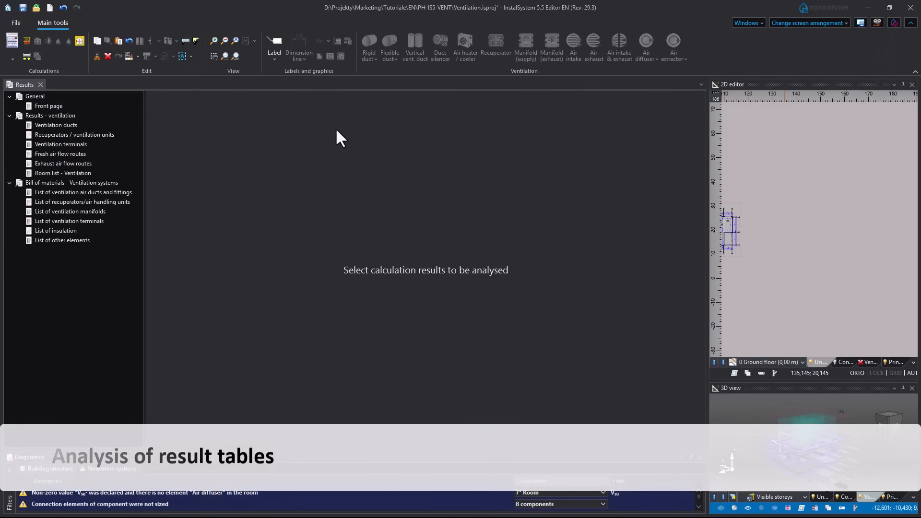
{"action": "left_click", "coordinate": [73, 124]}
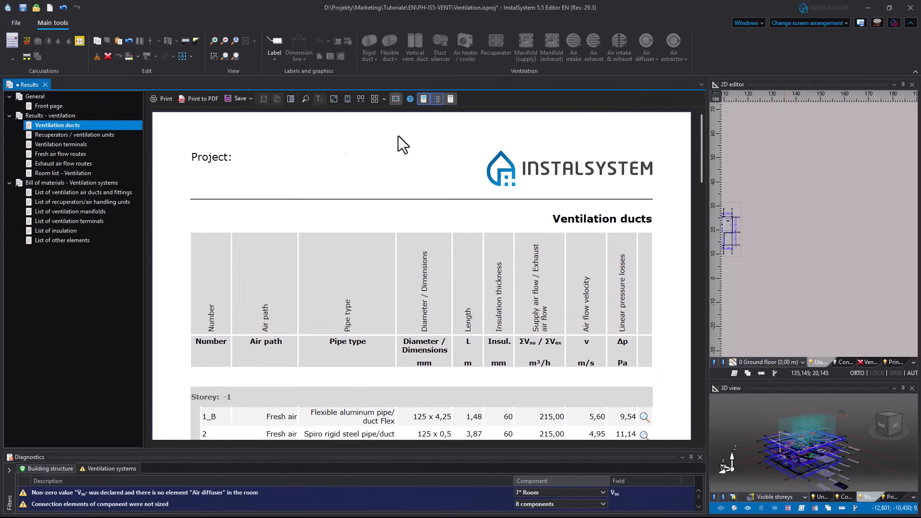
{"action": "left_click", "coordinate": [690, 457]}
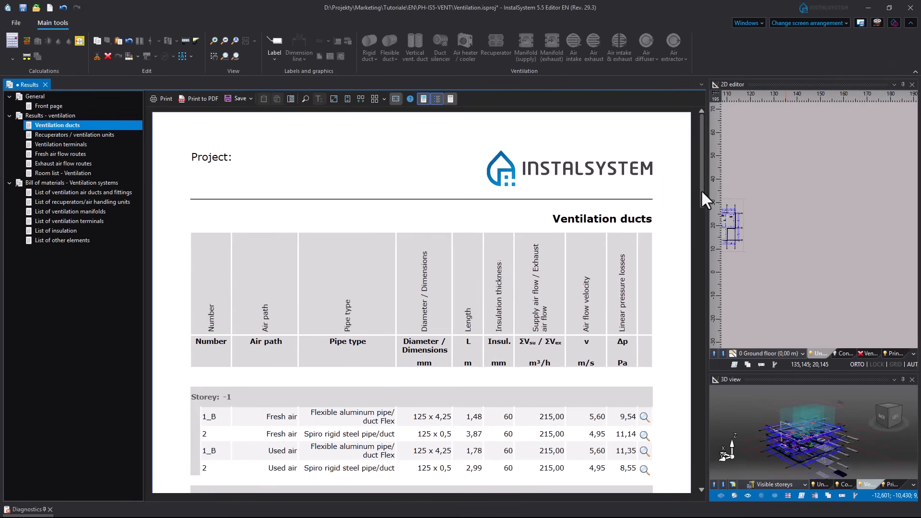
- Review the Ventilation ducts table through to its end and locate fresh air flexible duct 1 of storey 0 in the drawing
{"action": "left_click_drag", "start_coordinate": [701, 189], "coordinate": [703, 245]}
{"action": "left_click", "coordinate": [644, 281]}
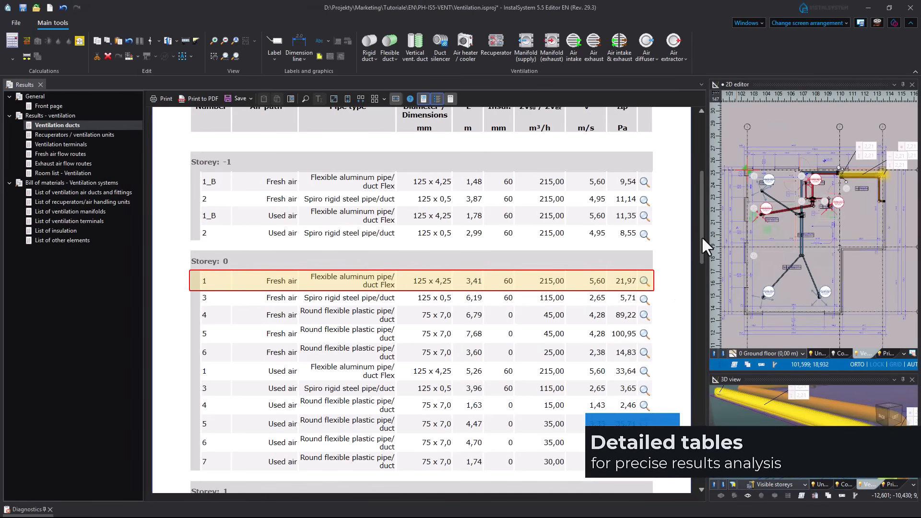
{"action": "left_click_drag", "start_coordinate": [701, 236], "coordinate": [704, 369]}
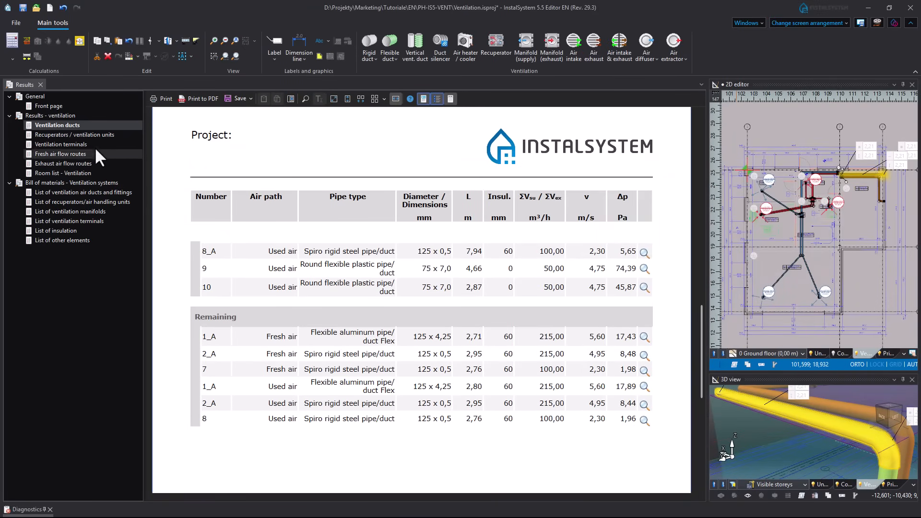
- Check the recuperator results, and locate both ceiling air diffusers of room 0.4 from the Ventilation terminals table
{"action": "left_click", "coordinate": [95, 135]}
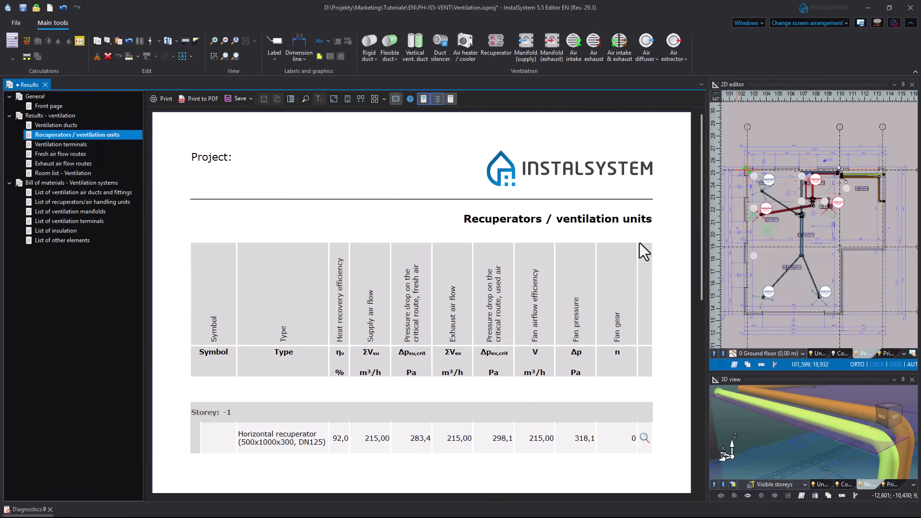
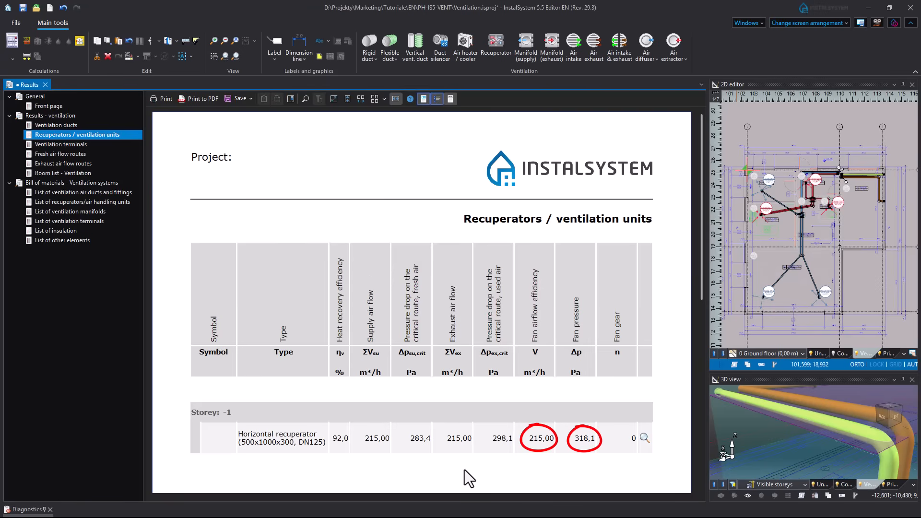
{"action": "left_click", "coordinate": [72, 144]}
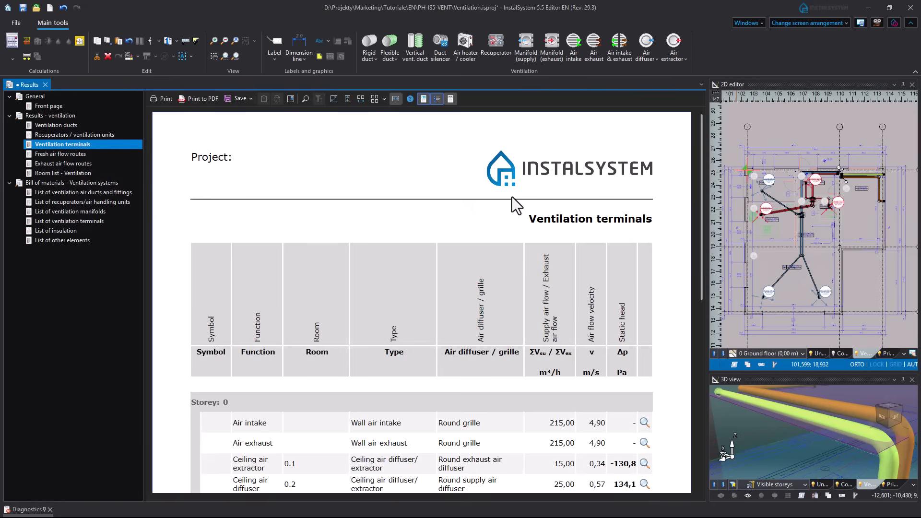
{"action": "left_click_drag", "start_coordinate": [701, 193], "coordinate": [691, 302]}
{"action": "left_click", "coordinate": [645, 309]}
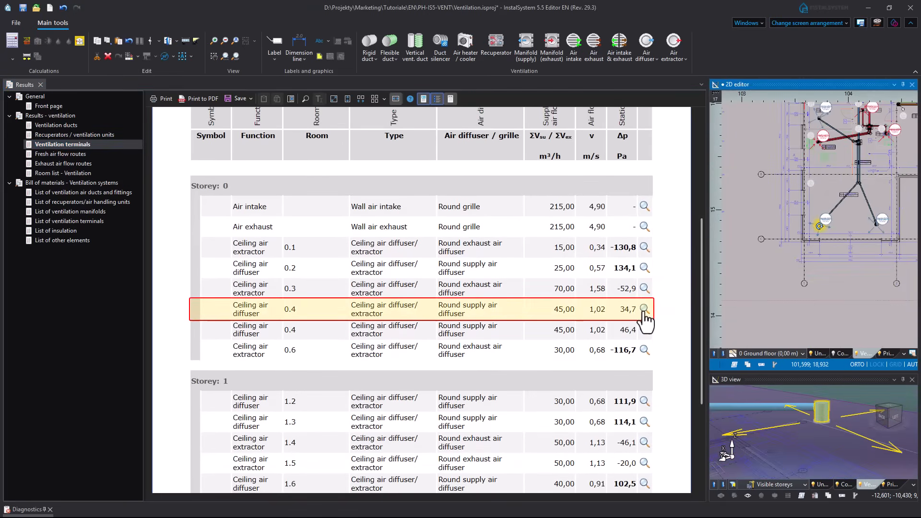
{"action": "left_click", "coordinate": [644, 330]}
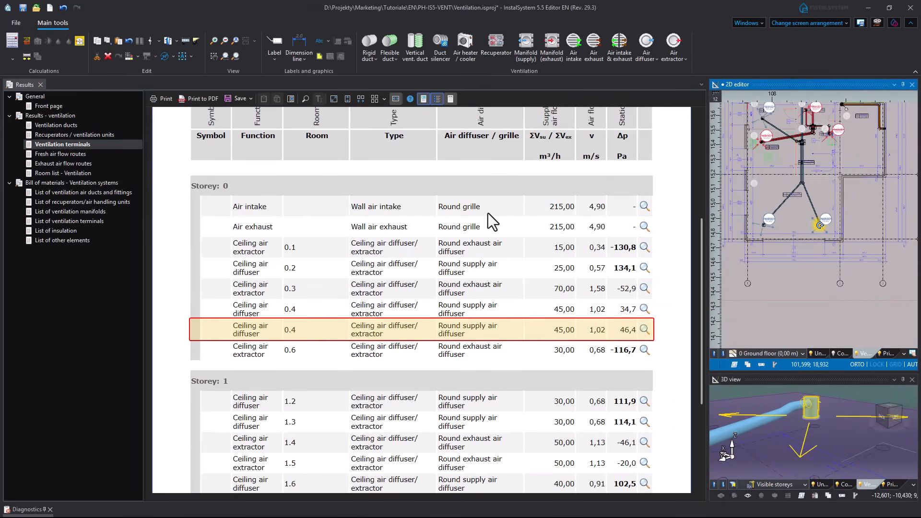
- Review the Fresh air flow routes table and the Room list - Ventilation table for all storeys
{"action": "left_click", "coordinate": [82, 154]}
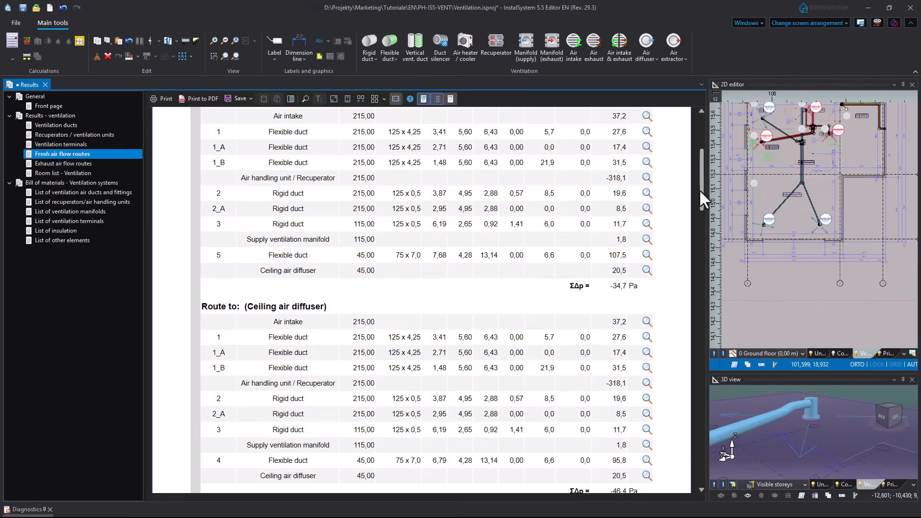
{"action": "left_click_drag", "start_coordinate": [700, 192], "coordinate": [693, 246]}
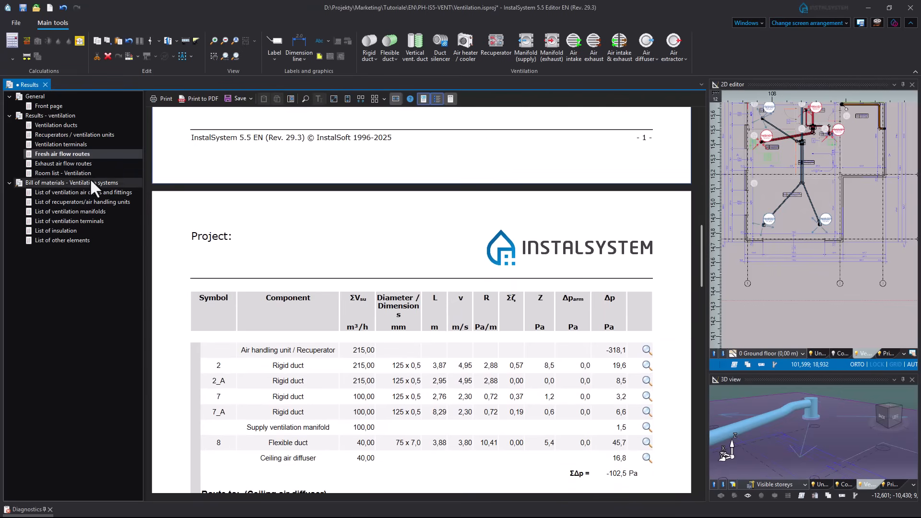
{"action": "left_click", "coordinate": [67, 174]}
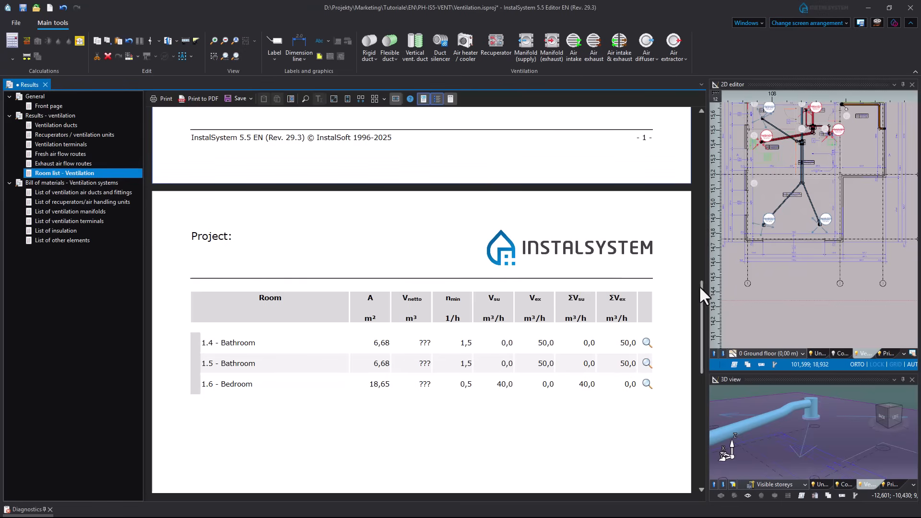
{"action": "left_click_drag", "start_coordinate": [699, 286], "coordinate": [709, 142]}
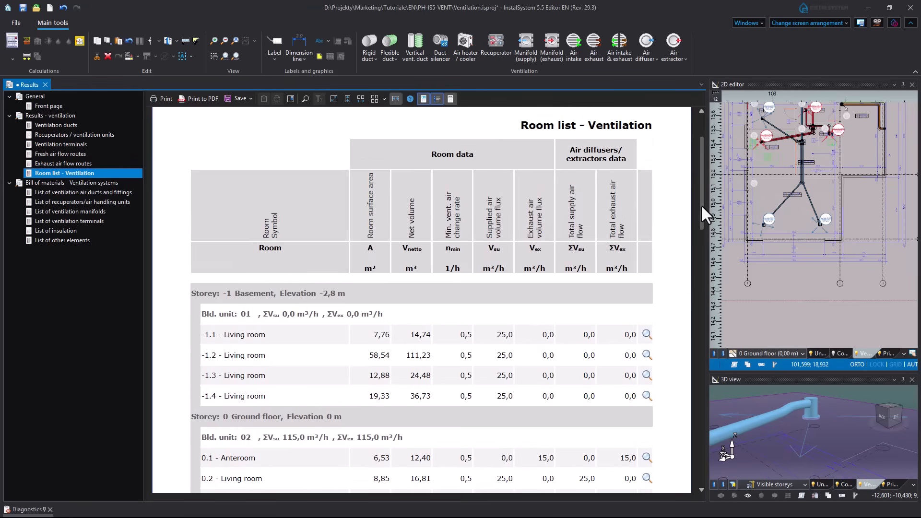
{"action": "left_click_drag", "start_coordinate": [701, 205], "coordinate": [692, 336]}
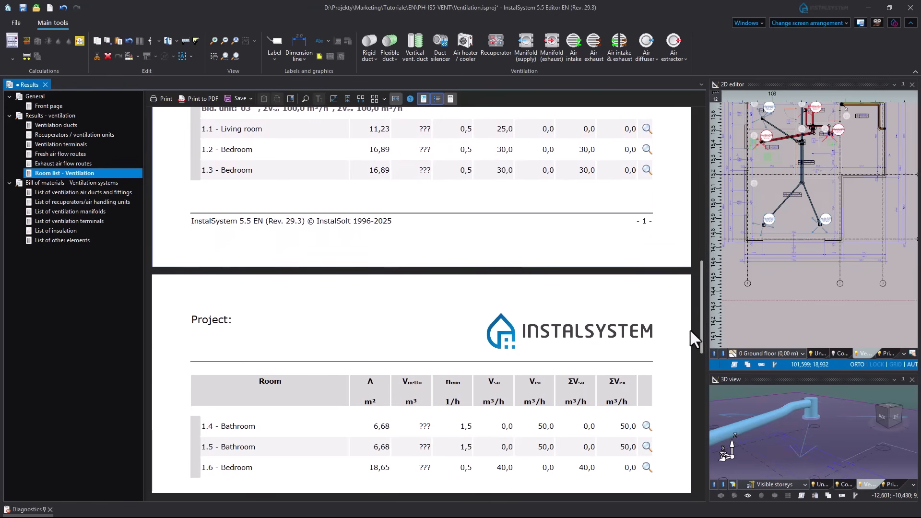
- Review the bill of materials lists for ducts and fittings, recuperators, manifolds, ventilation terminals and insulation
{"action": "left_click", "coordinate": [117, 193]}
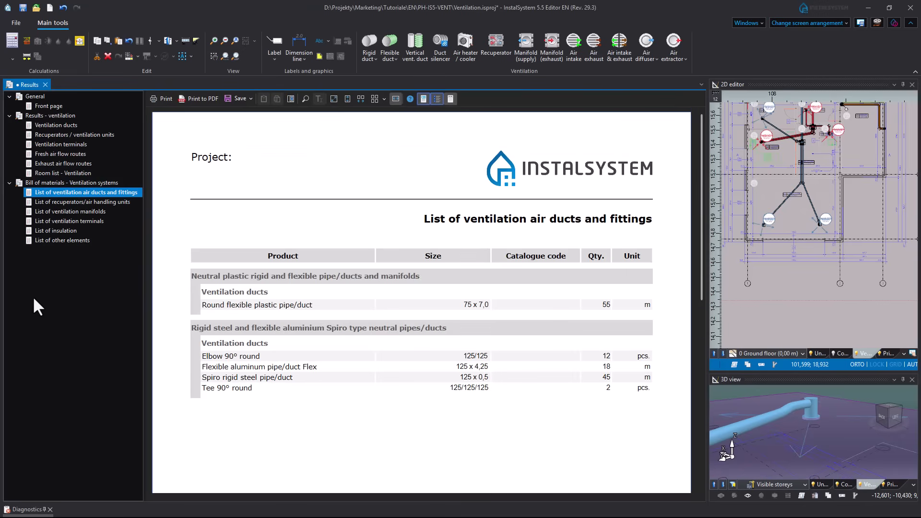
{"action": "left_click", "coordinate": [55, 201]}
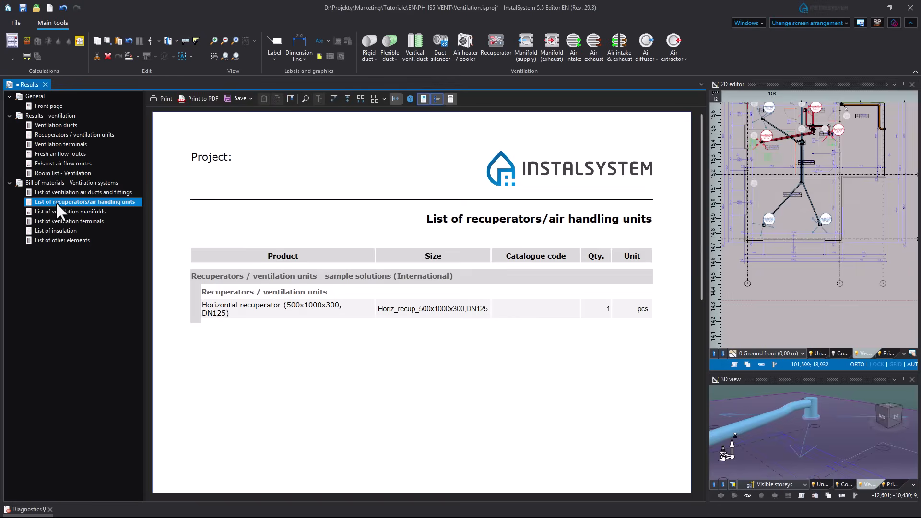
{"action": "left_click", "coordinate": [56, 211]}
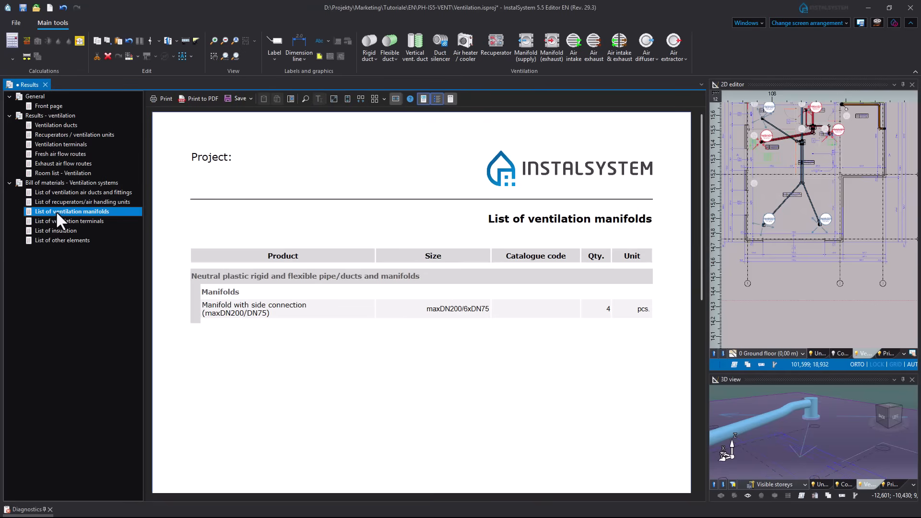
{"action": "left_click", "coordinate": [50, 220]}
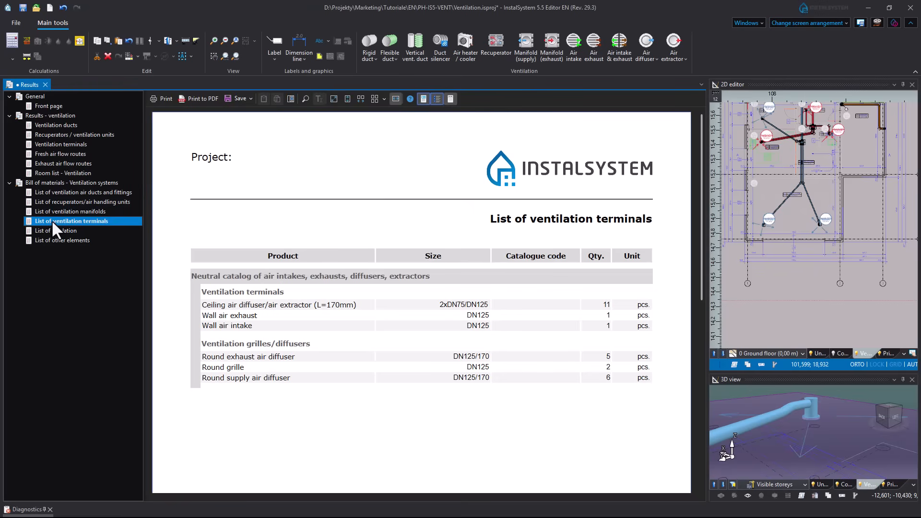
{"action": "left_click", "coordinate": [54, 231]}
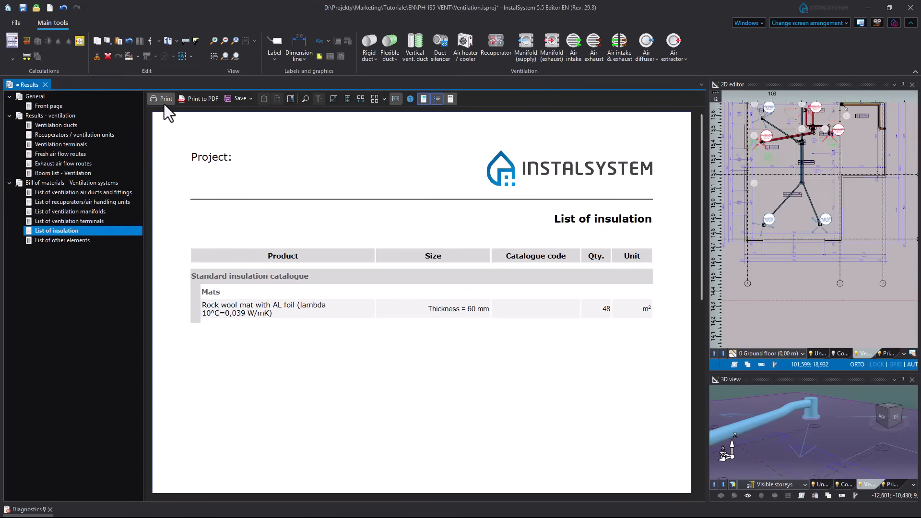
- Check the file formats available for saving the List of insulation without exporting it
{"action": "left_click", "coordinate": [204, 102]}
{"action": "left_click", "coordinate": [250, 98]}
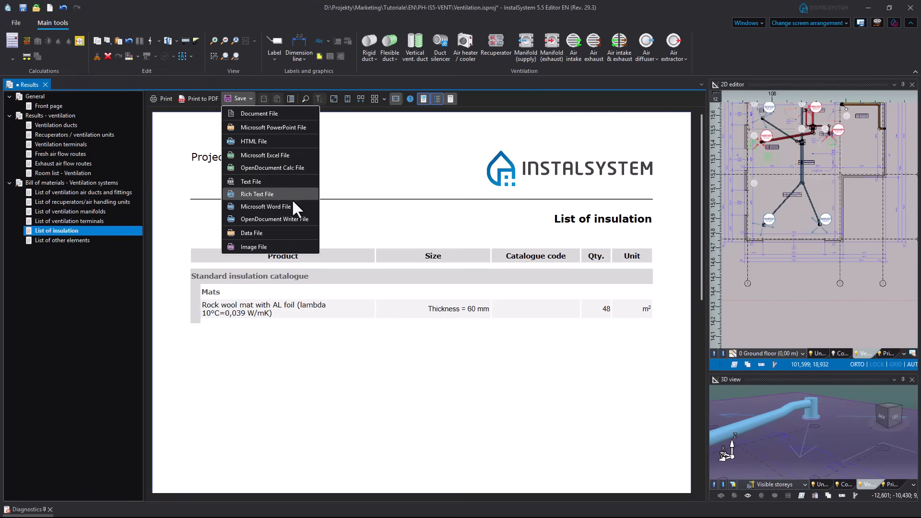
{"action": "left_click", "coordinate": [267, 358]}
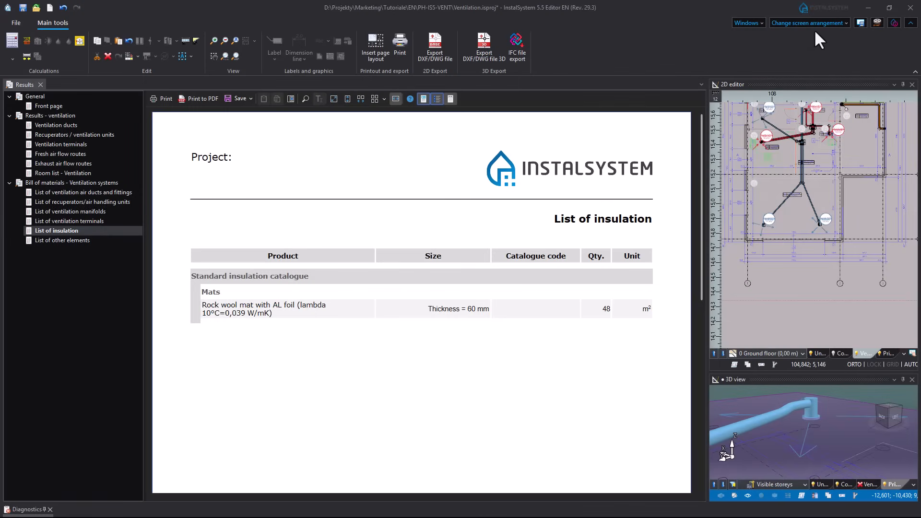
- Switch to the 2D editing screen arrangement and display the ventilation component groups beside the ground floor plan
{"action": "left_click", "coordinate": [815, 23]}
{"action": "left_click", "coordinate": [802, 54]}
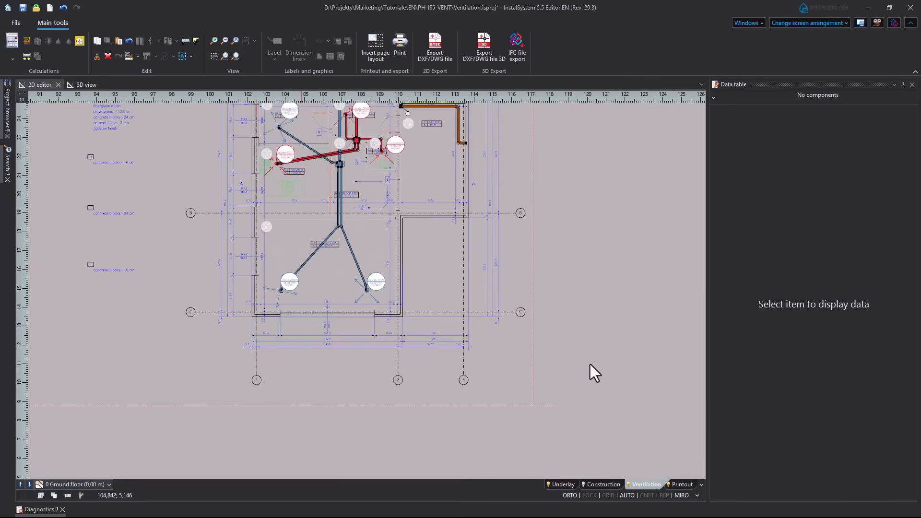
{"action": "middle_click_drag", "start_coordinate": [436, 235], "coordinate": [499, 316]}
{"action": "left_click", "coordinate": [9, 131]}
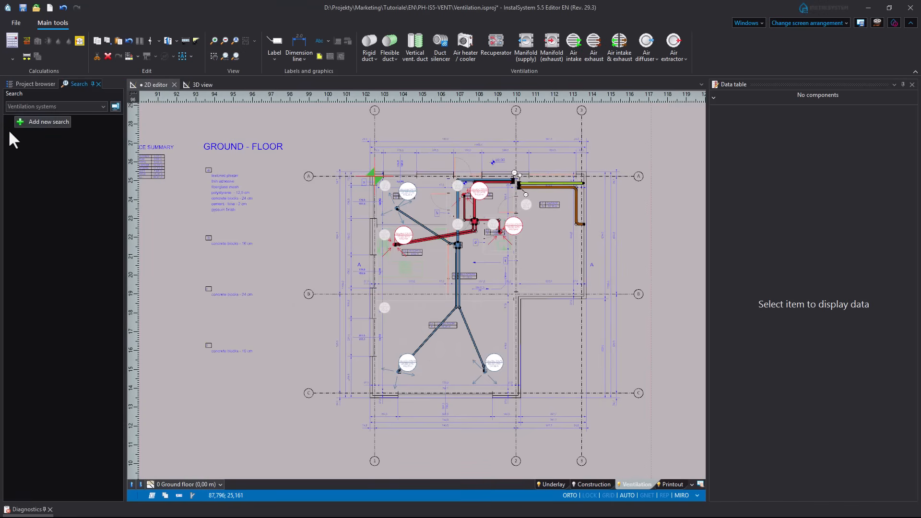
{"action": "left_click", "coordinate": [35, 83]}
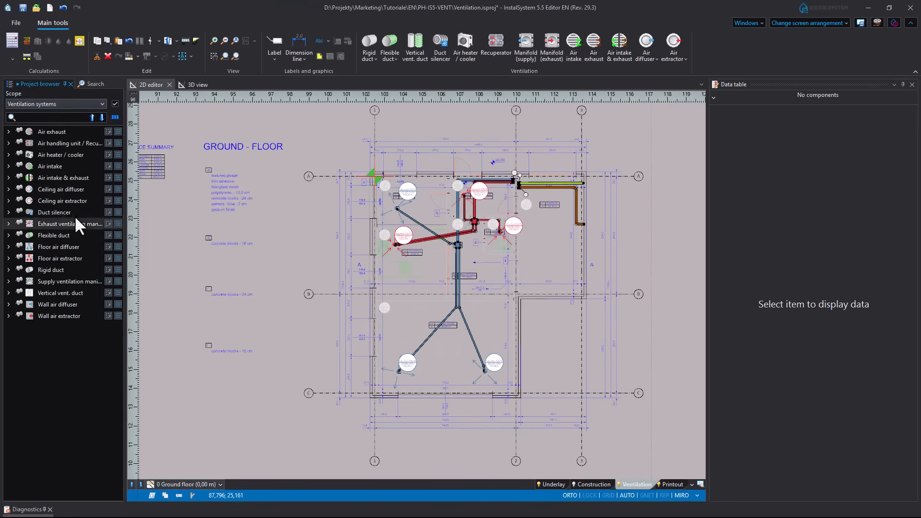
- Insert floating labels on all flexible ducts of the ventilation system at once
{"action": "left_click", "coordinate": [118, 235]}
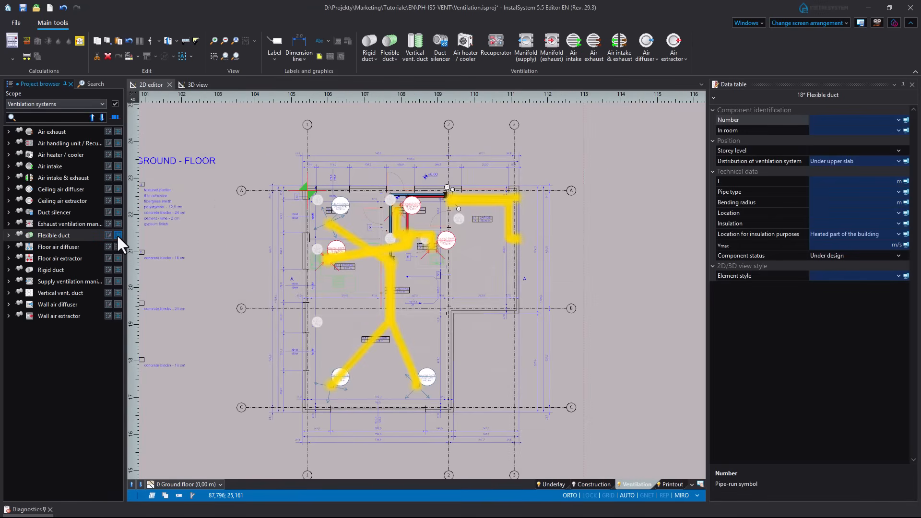
{"action": "left_click", "coordinate": [275, 59]}
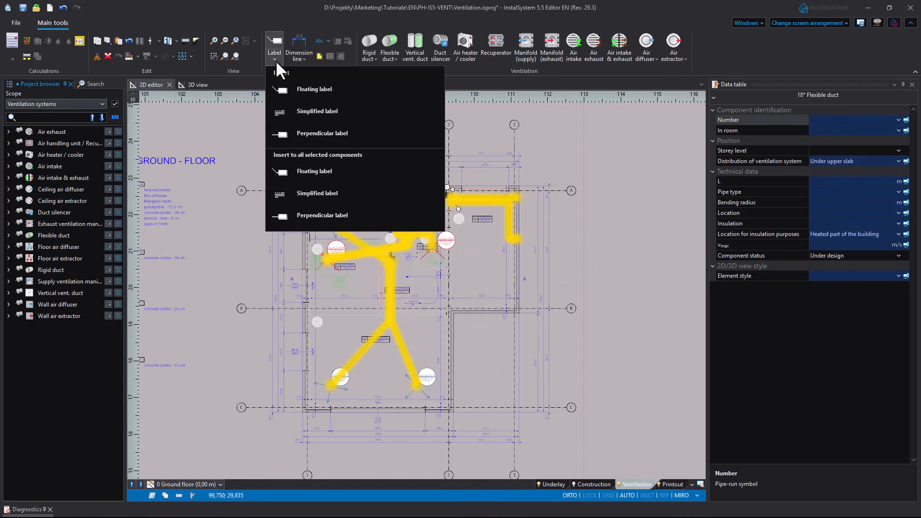
{"action": "left_click", "coordinate": [344, 172]}
{"action": "key", "text": "Escape"}
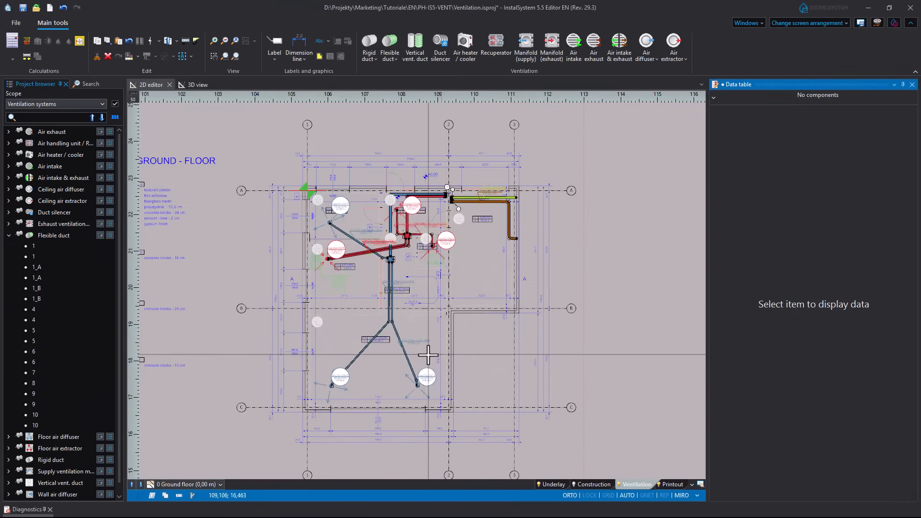
- Move the label of flexible duct 4 in the living room clear of the duct, to offsets of about 0.82 m and 0.61 m
{"action": "scroll", "coordinate": [398, 355], "scroll_direction": "up", "scroll_amount": 4}
{"action": "left_click", "coordinate": [390, 308]}
{"action": "left_click_drag", "start_coordinate": [390, 308], "coordinate": [422, 297]}
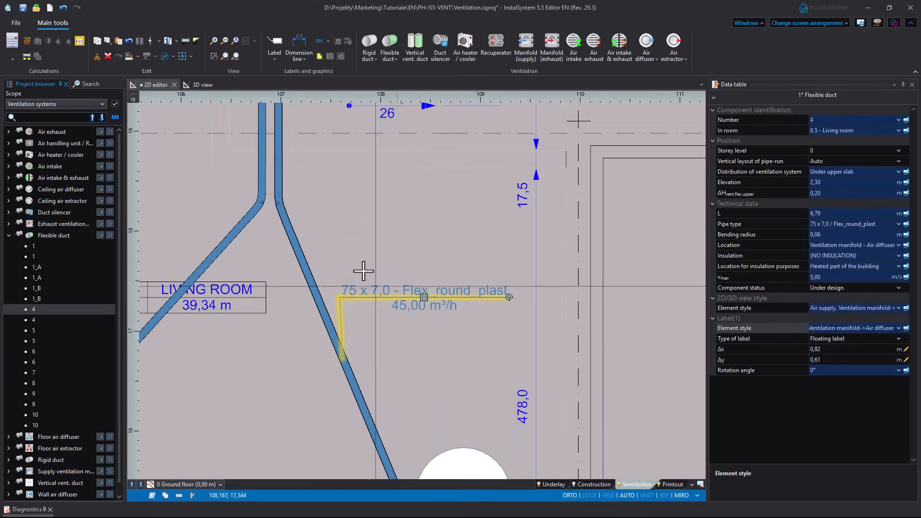
- Move the label of supply flexible duct 5 beside the HALL/STAIRS room clear of the parallel ducts, to their kitchen side
{"action": "scroll", "coordinate": [365, 233], "scroll_direction": "down", "scroll_amount": 2}
{"action": "middle_click_drag", "start_coordinate": [360, 220], "coordinate": [411, 348]}
{"action": "scroll", "coordinate": [331, 226], "scroll_direction": "up", "scroll_amount": 2}
{"action": "left_click", "coordinate": [421, 214]}
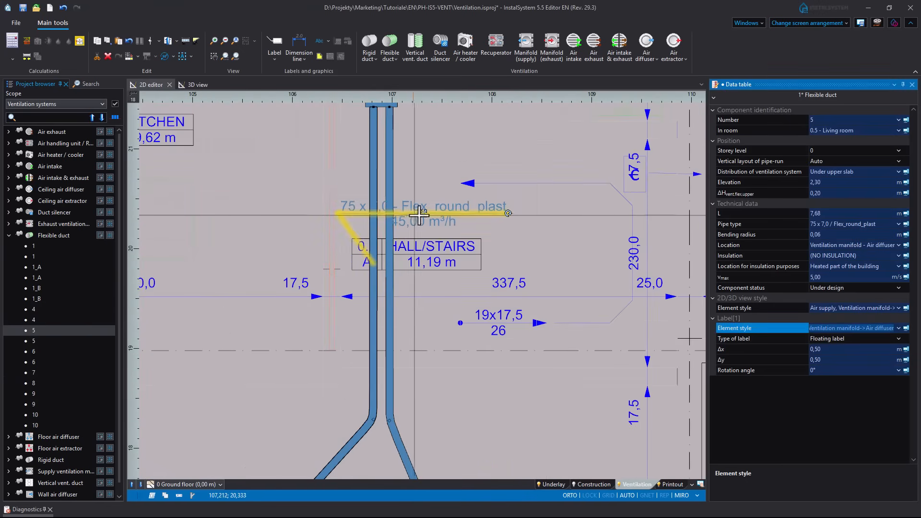
{"action": "left_click_drag", "start_coordinate": [422, 214], "coordinate": [260, 221]}
{"action": "scroll", "coordinate": [308, 229], "scroll_direction": "down", "scroll_amount": 2}
{"action": "left_click", "coordinate": [395, 210]}
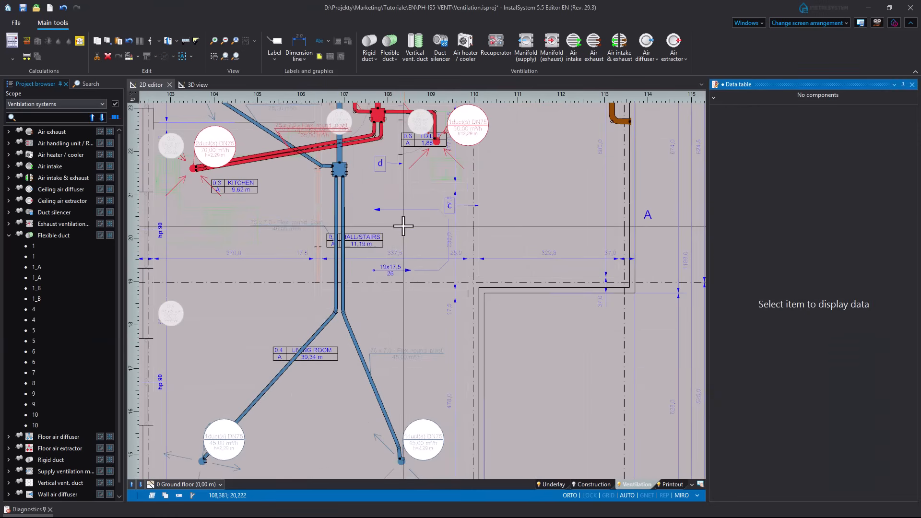
- Separate the overlapping 35 m³/h kitchen exhaust duct labels by moving one below the ducts, to offsets of about 0.13 m and -1.05 m
{"action": "middle_click_drag", "start_coordinate": [403, 224], "coordinate": [433, 331]}
{"action": "scroll", "coordinate": [318, 244], "scroll_direction": "up", "scroll_amount": 3}
{"action": "middle_click_drag", "start_coordinate": [324, 244], "coordinate": [397, 269]}
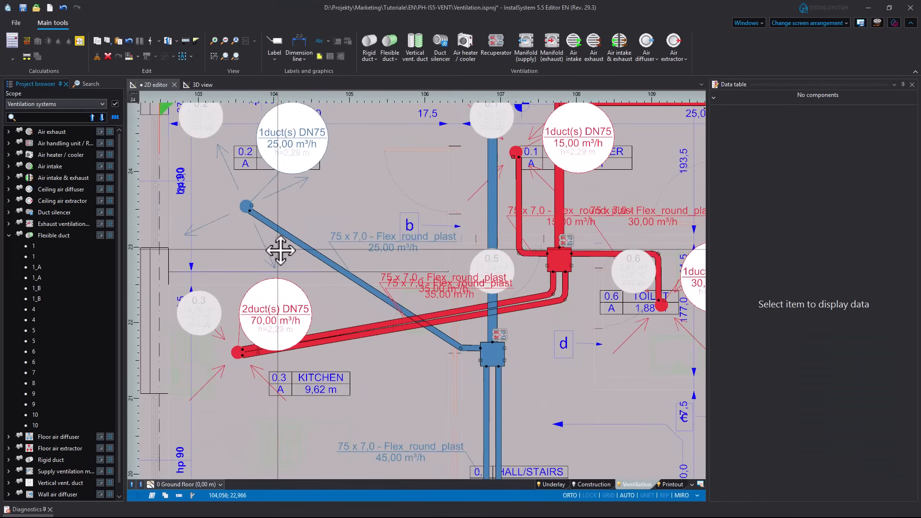
{"action": "middle_click_drag", "start_coordinate": [280, 250], "coordinate": [242, 207]}
{"action": "middle_click_drag", "start_coordinate": [405, 274], "coordinate": [400, 269]}
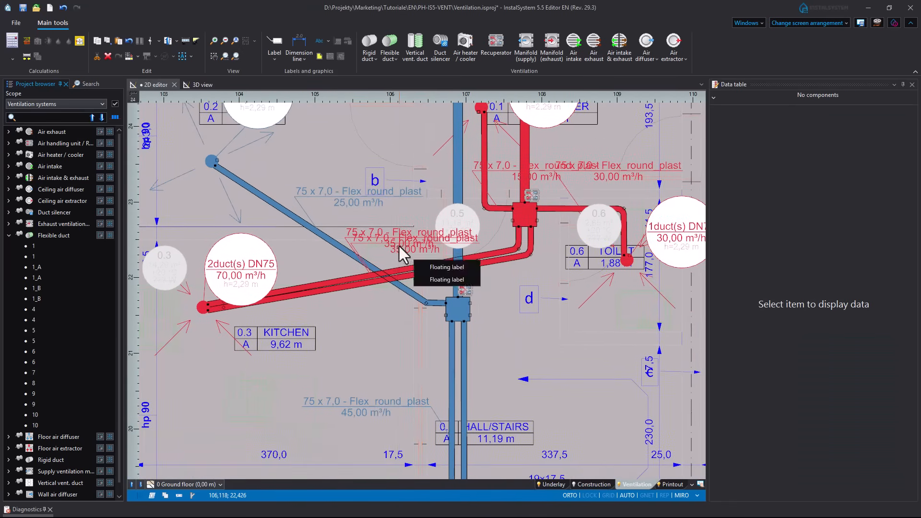
{"action": "left_click", "coordinate": [430, 269]}
{"action": "left_click_drag", "start_coordinate": [409, 238], "coordinate": [380, 355]}
{"action": "scroll", "coordinate": [372, 329], "scroll_direction": "up", "scroll_amount": 1}
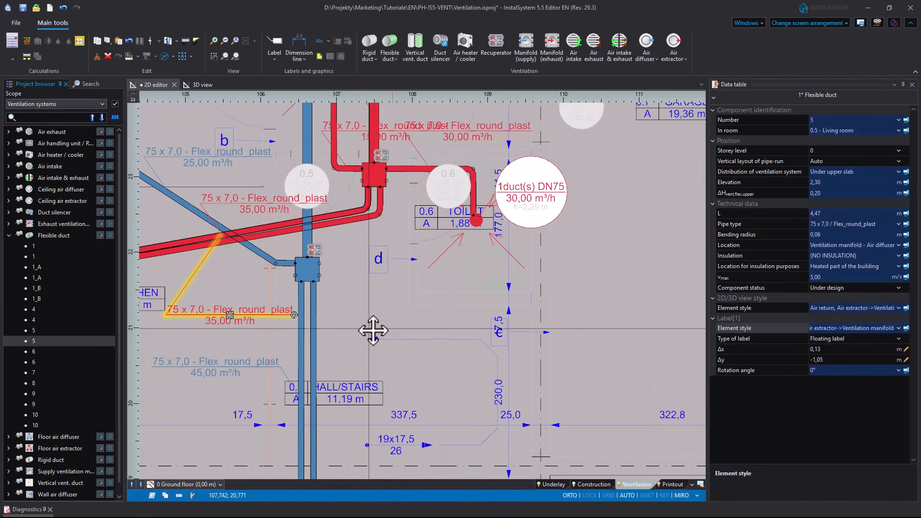
{"action": "middle_click_drag", "start_coordinate": [372, 329], "coordinate": [366, 325]}
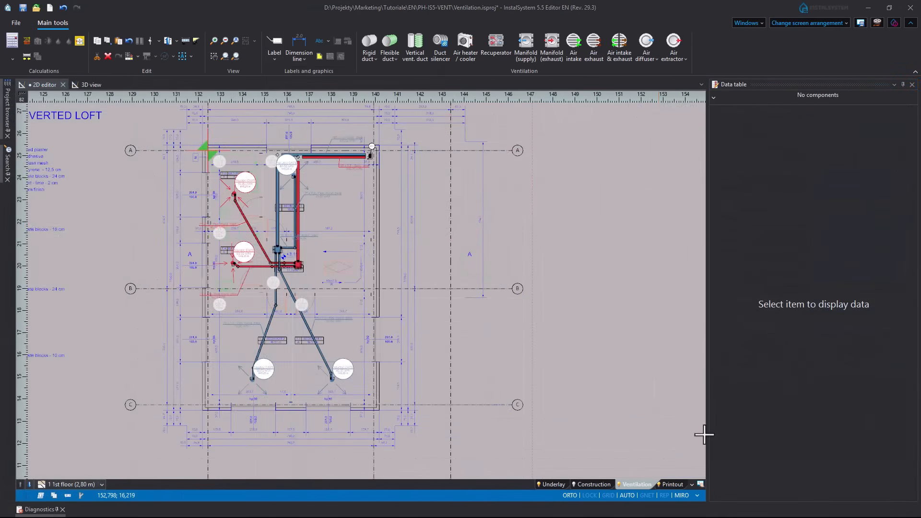
- Insert an A4 page layout over the 1st floor plan for printout and set its orientation to Horizontal
{"action": "left_click", "coordinate": [675, 485]}
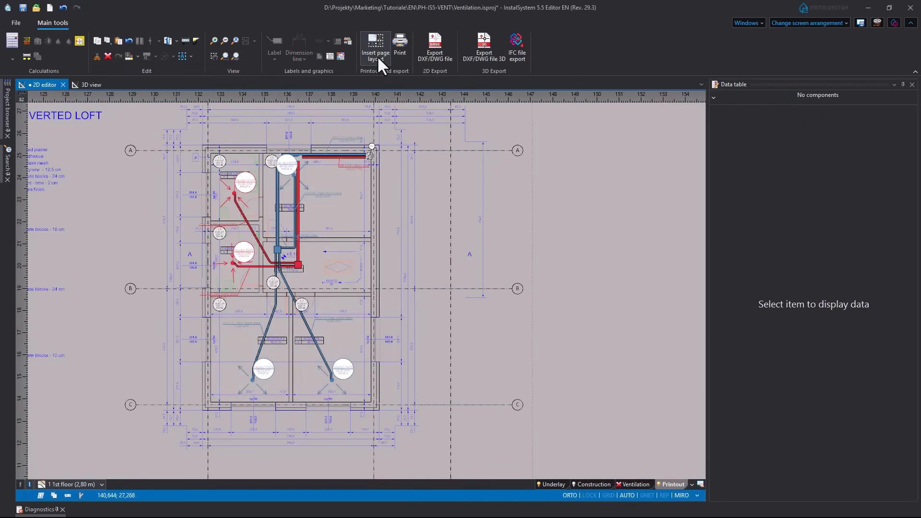
{"action": "left_click", "coordinate": [379, 59]}
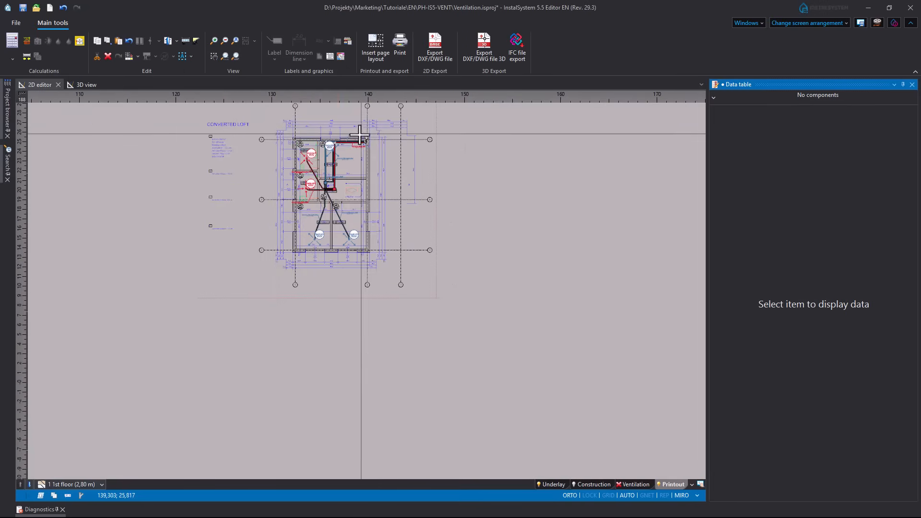
{"action": "left_click", "coordinate": [277, 116]}
{"action": "left_click", "coordinate": [427, 222]}
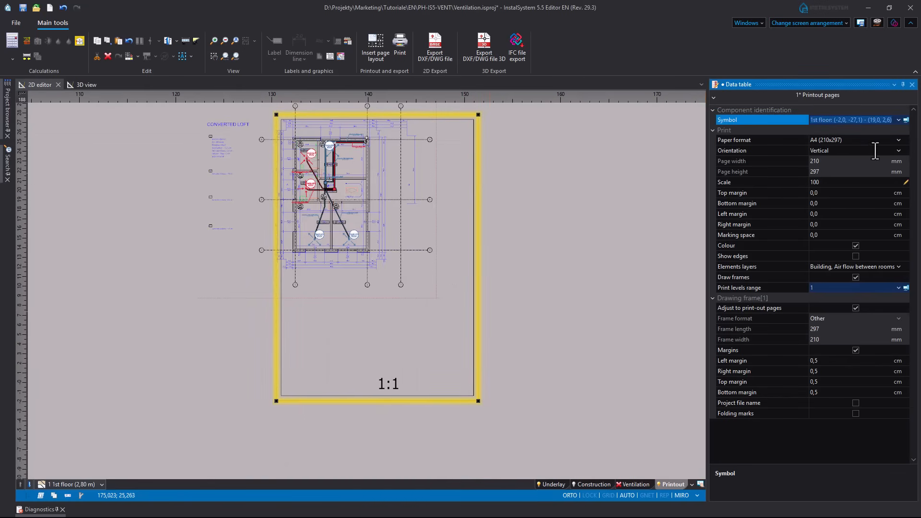
{"action": "left_click", "coordinate": [898, 150]}
{"action": "left_click", "coordinate": [816, 169]}
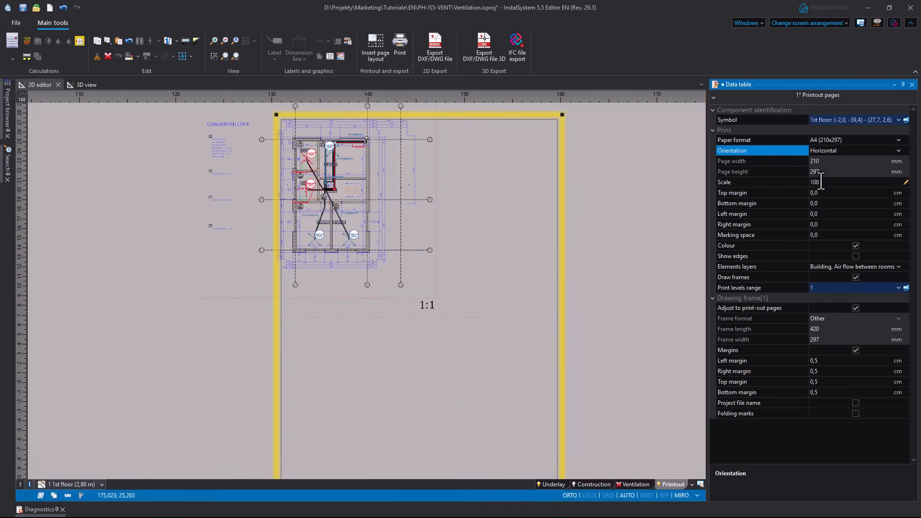
- Shrink the page layout to a single page and position it around the 1st floor drawing and its CONVERTED LOFT notes
{"action": "left_click", "coordinate": [824, 182]}
{"action": "scroll", "coordinate": [675, 253], "scroll_direction": "down", "scroll_amount": 3}
{"action": "middle_click_drag", "start_coordinate": [651, 291], "coordinate": [588, 286]}
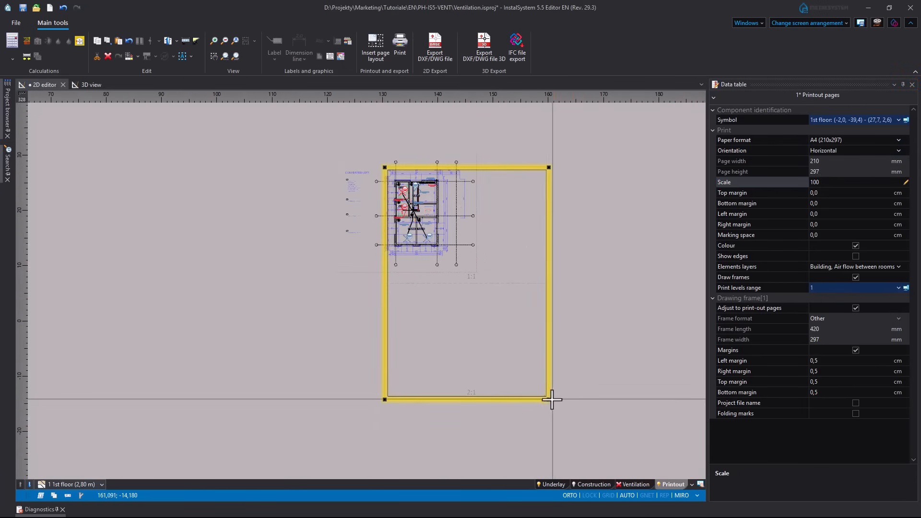
{"action": "left_click_drag", "start_coordinate": [549, 399], "coordinate": [549, 284]}
{"action": "left_click_drag", "start_coordinate": [510, 168], "coordinate": [465, 161]}
{"action": "left_click", "coordinate": [487, 282]}
{"action": "scroll", "coordinate": [487, 288], "scroll_direction": "up", "scroll_amount": 4}
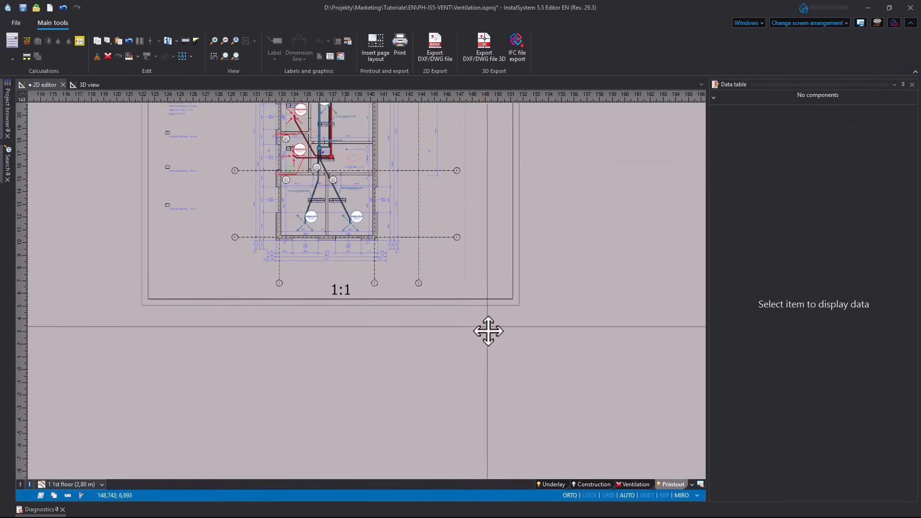
{"action": "middle_click_drag", "start_coordinate": [487, 329], "coordinate": [502, 427]}
{"action": "left_click", "coordinate": [495, 140]}
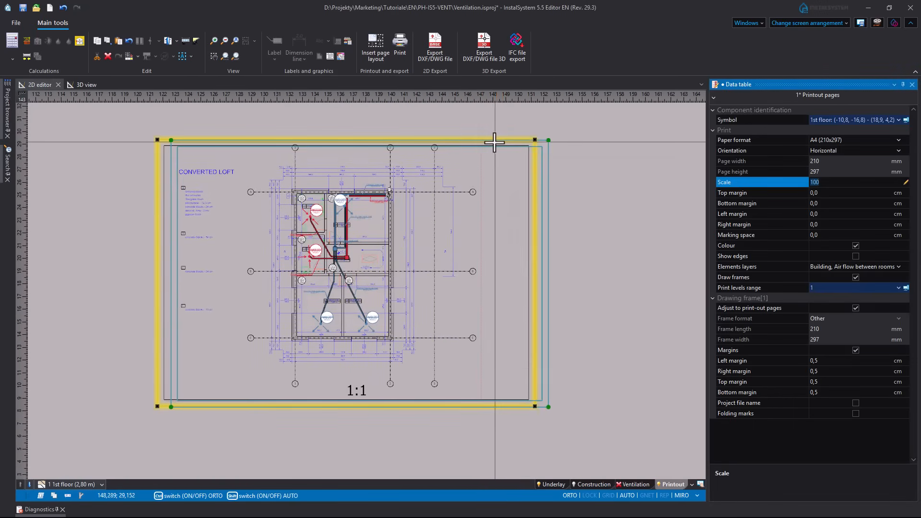
{"action": "left_click_drag", "start_coordinate": [495, 142], "coordinate": [494, 140]}
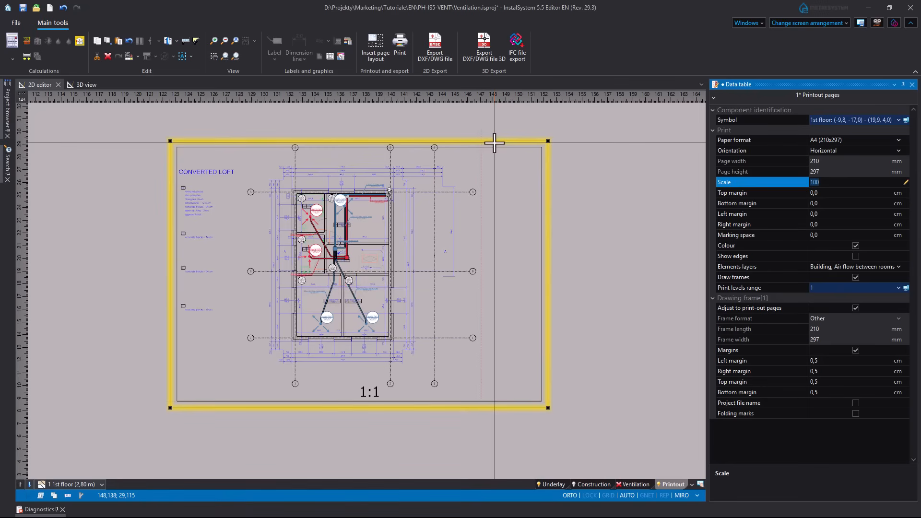
- Insert a drawing chart in the lower-right corner of the page frame and check the available table templates, keeping Tab.1
{"action": "left_click", "coordinate": [330, 56]}
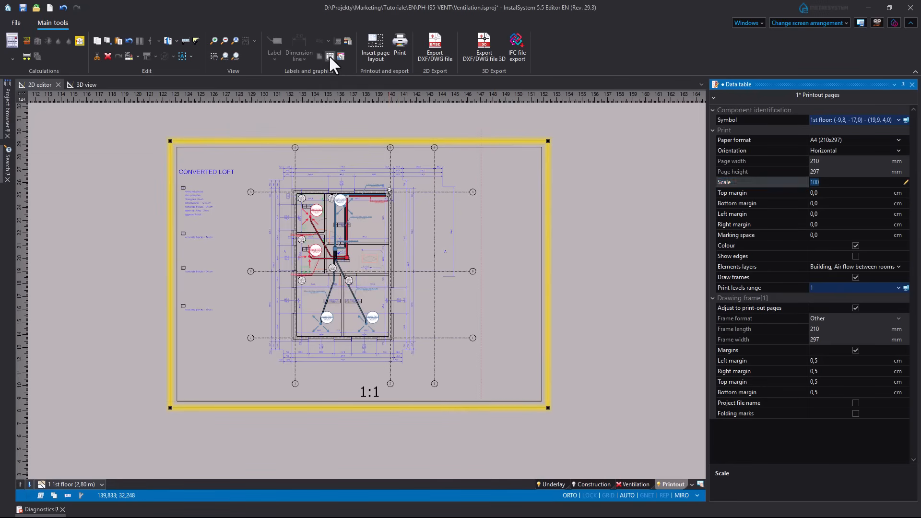
{"action": "left_click", "coordinate": [538, 401]}
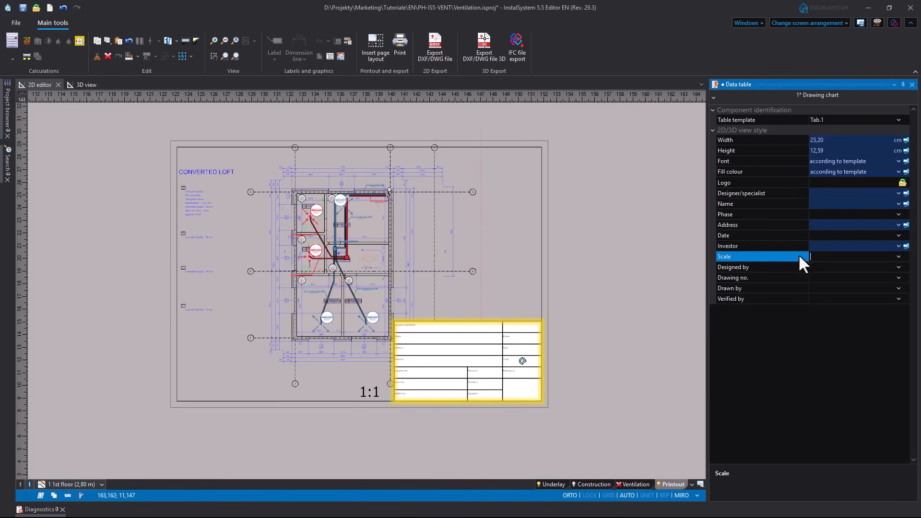
{"action": "left_click", "coordinate": [899, 120]}
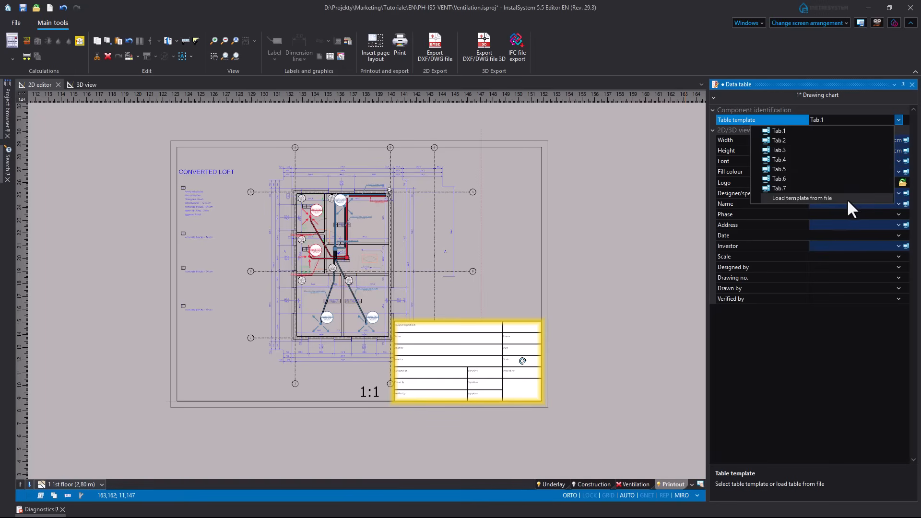
{"action": "left_click", "coordinate": [897, 121]}
{"action": "scroll", "coordinate": [524, 367], "scroll_direction": "up", "scroll_amount": 5}
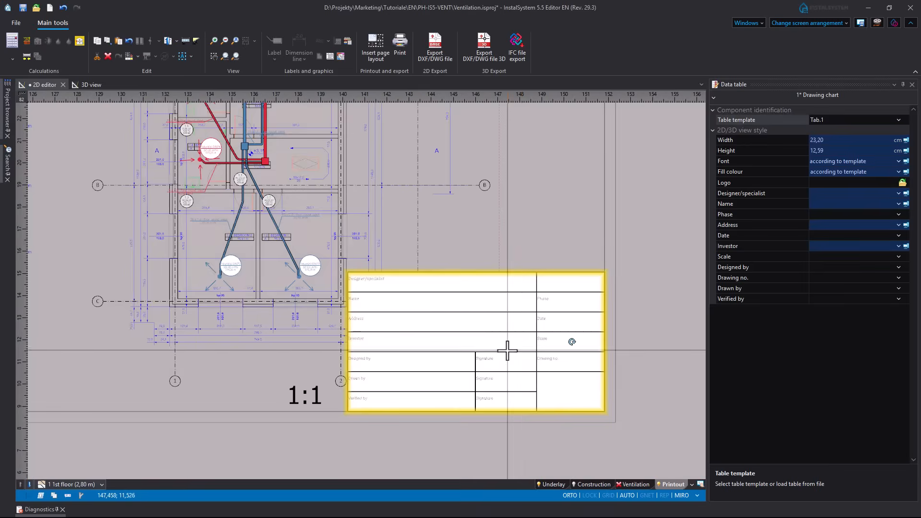
- Examine the drawing chart's fillable fields, such as address, scale, drawing number, drawn by and verified by
{"action": "left_click", "coordinate": [839, 224]}
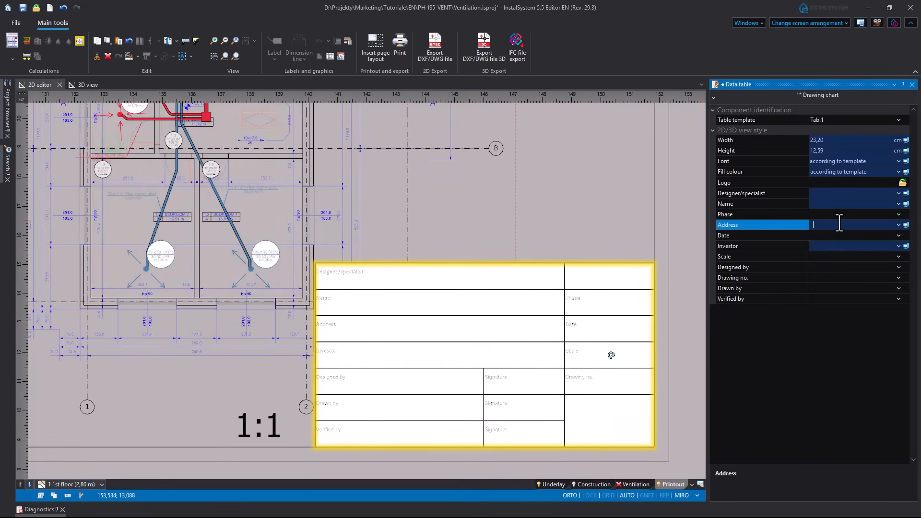
{"action": "left_click", "coordinate": [842, 258]}
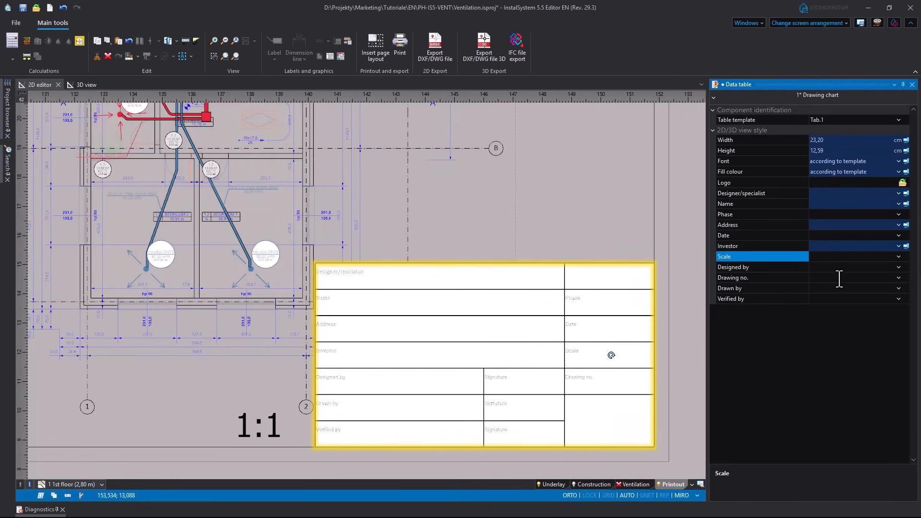
{"action": "left_click", "coordinate": [837, 278]}
{"action": "left_click", "coordinate": [836, 288]}
{"action": "left_click", "coordinate": [834, 299]}
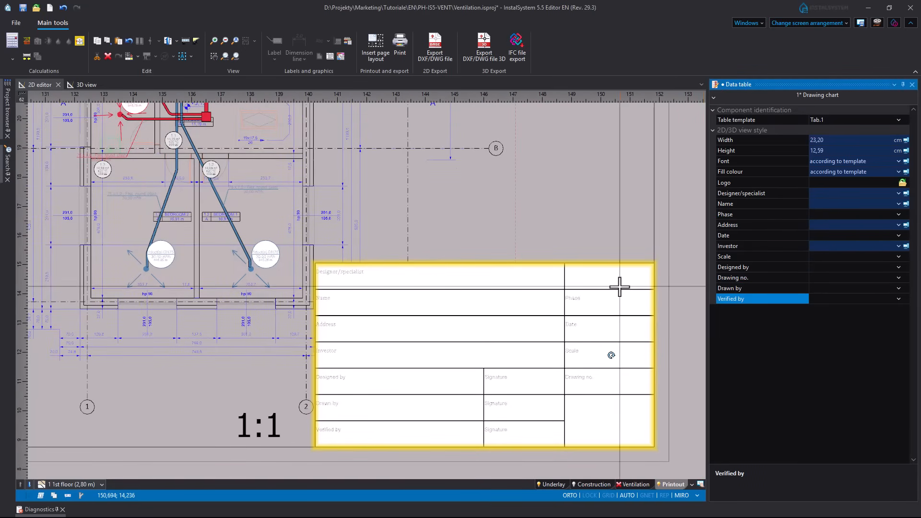
{"action": "scroll", "coordinate": [617, 286], "scroll_direction": "down", "scroll_amount": 4}
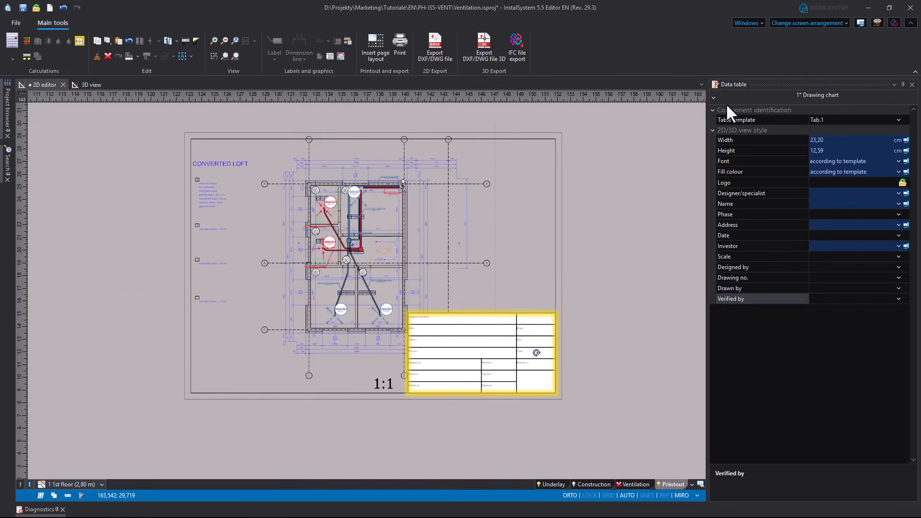
- Switch to the Printouts screen arrangement and preview the 1st floor graphical printout with its drawing chart
{"action": "left_click", "coordinate": [804, 24]}
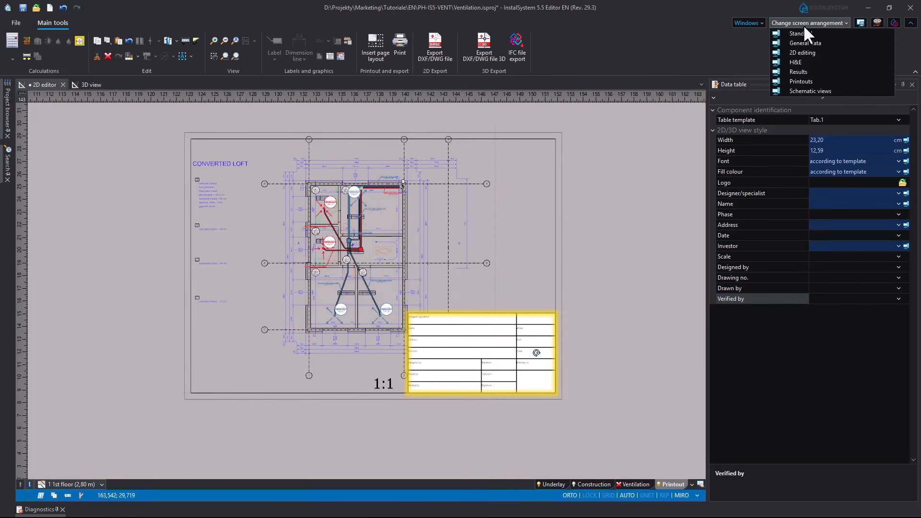
{"action": "left_click", "coordinate": [803, 82]}
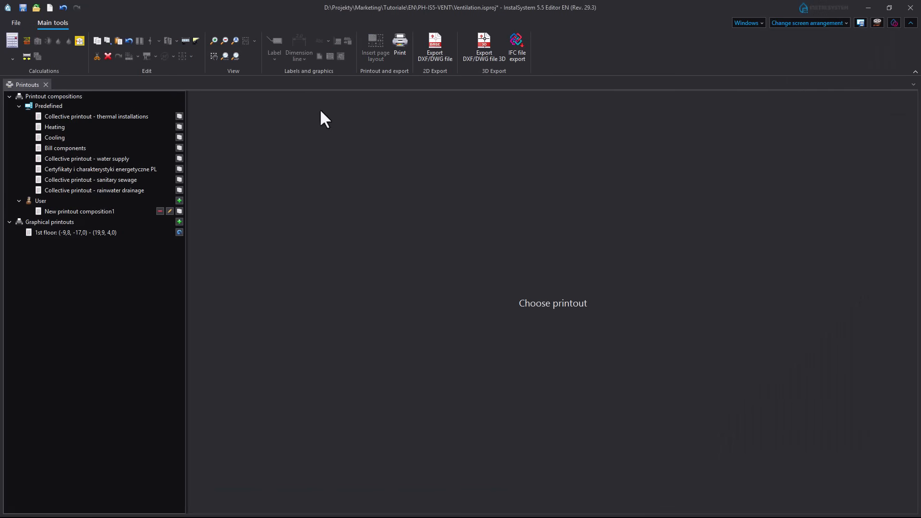
{"action": "left_click", "coordinate": [96, 231]}
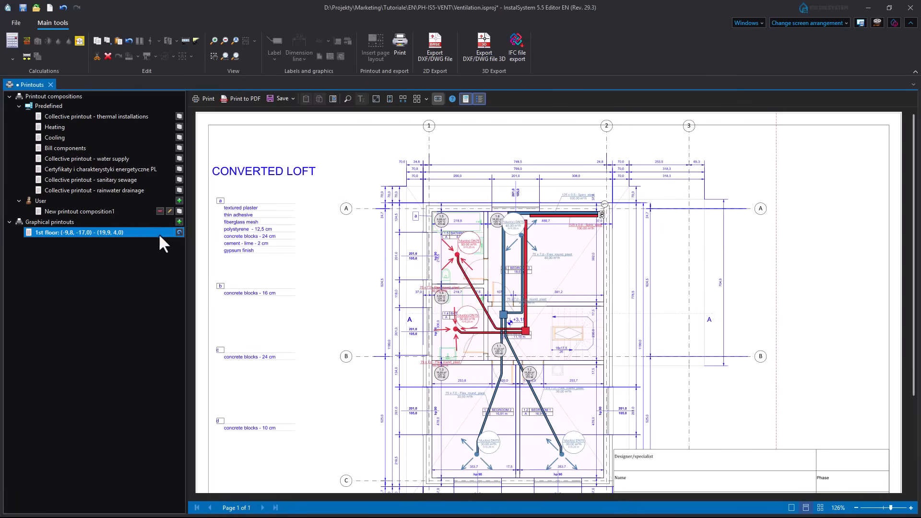
{"action": "scroll", "coordinate": [347, 263], "scroll_direction": "down", "scroll_amount": 5}
{"action": "scroll", "coordinate": [357, 260], "scroll_direction": "down", "scroll_amount": 3, "text": "ctrl"}
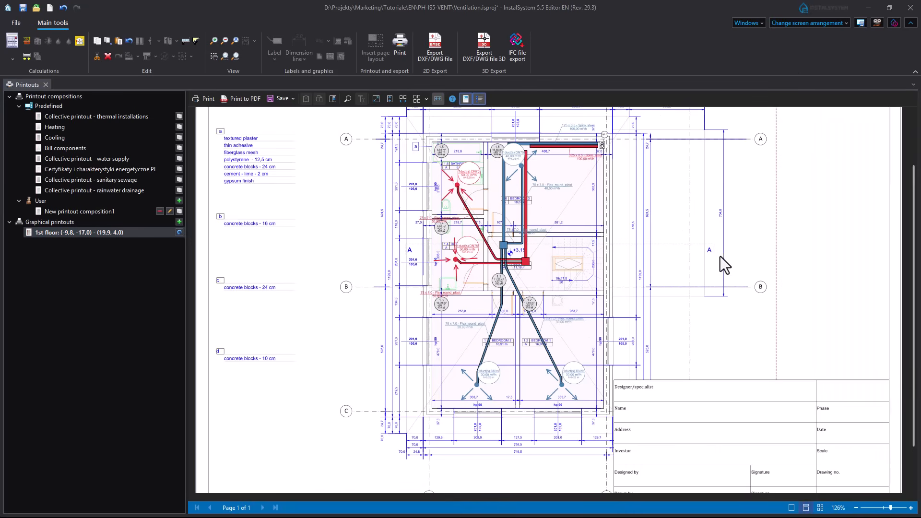
- Return to the 2D editing arrangement and exclude Flexible duct and Rigid duct from the page layout's ventilation element layers
{"action": "left_click", "coordinate": [805, 25]}
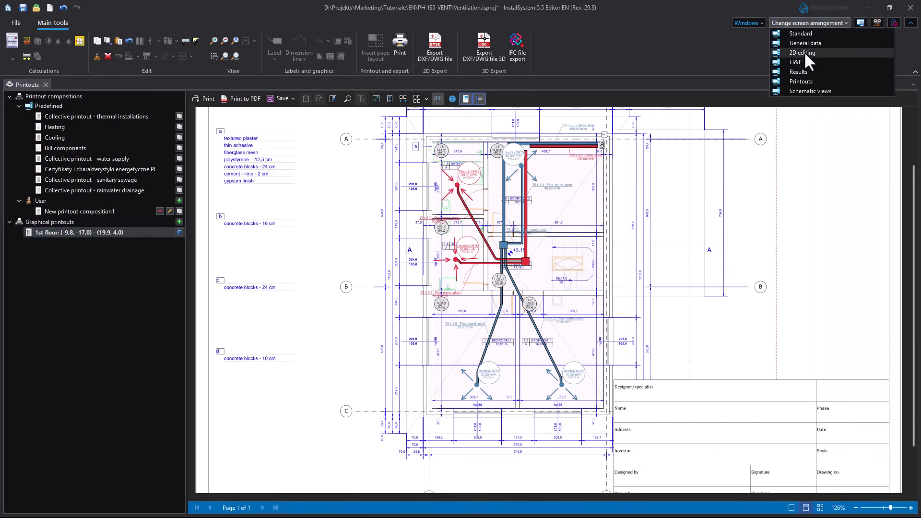
{"action": "left_click", "coordinate": [804, 52]}
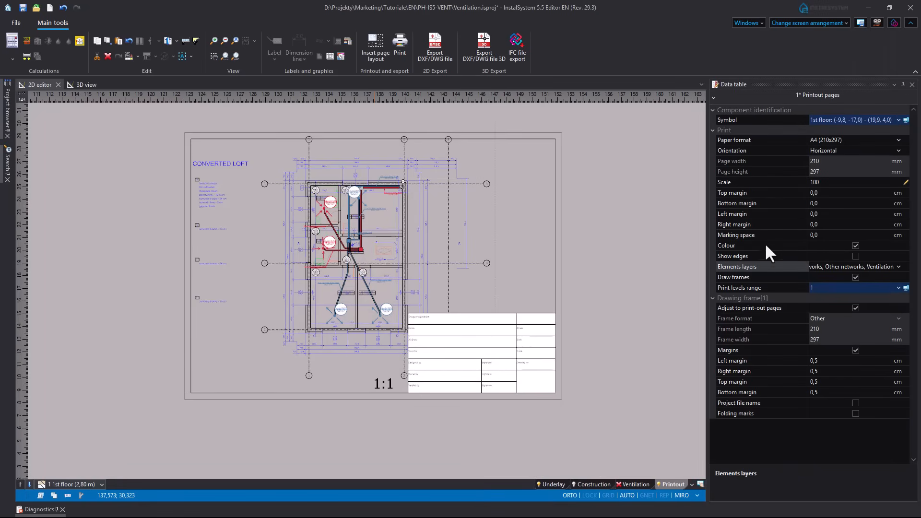
{"action": "left_click", "coordinate": [766, 267]}
{"action": "left_click", "coordinate": [899, 267]}
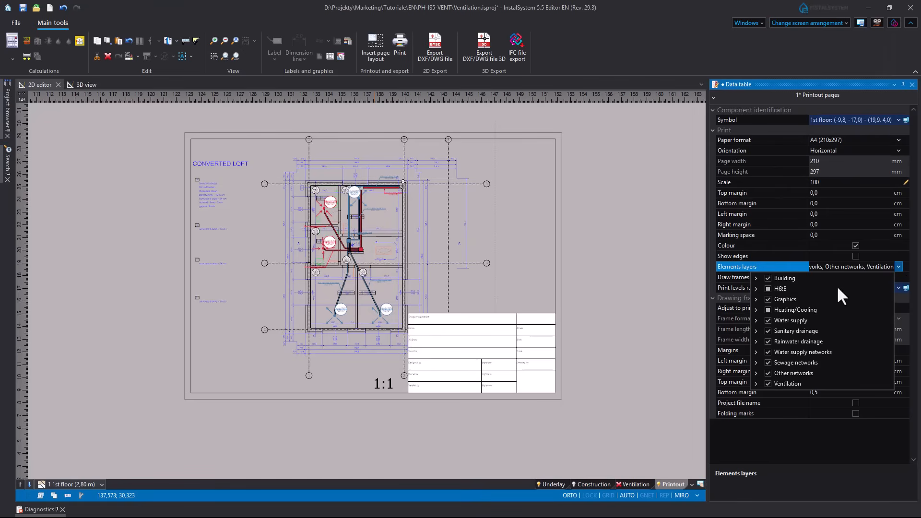
{"action": "left_click", "coordinate": [756, 383]}
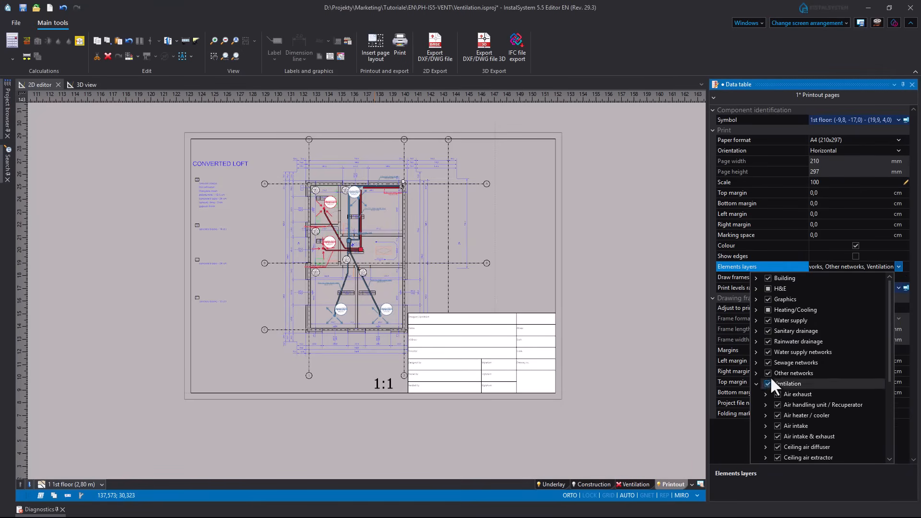
{"action": "scroll", "coordinate": [818, 334], "scroll_direction": "down", "scroll_amount": 4}
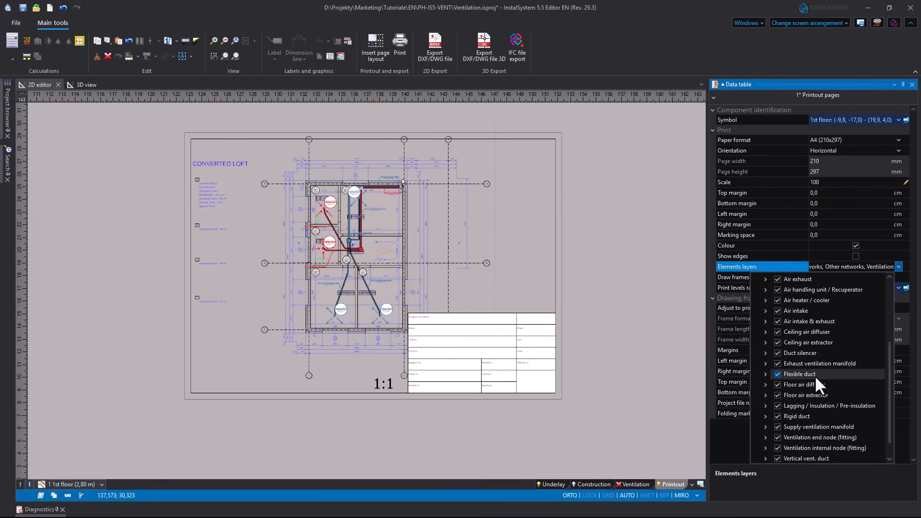
{"action": "left_click", "coordinate": [778, 374]}
{"action": "left_click", "coordinate": [779, 417]}
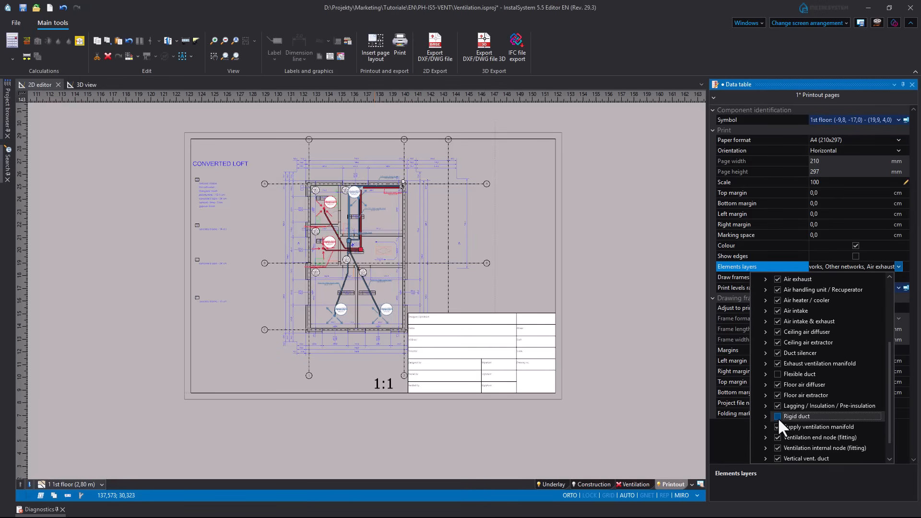
{"action": "left_click", "coordinate": [896, 267]}
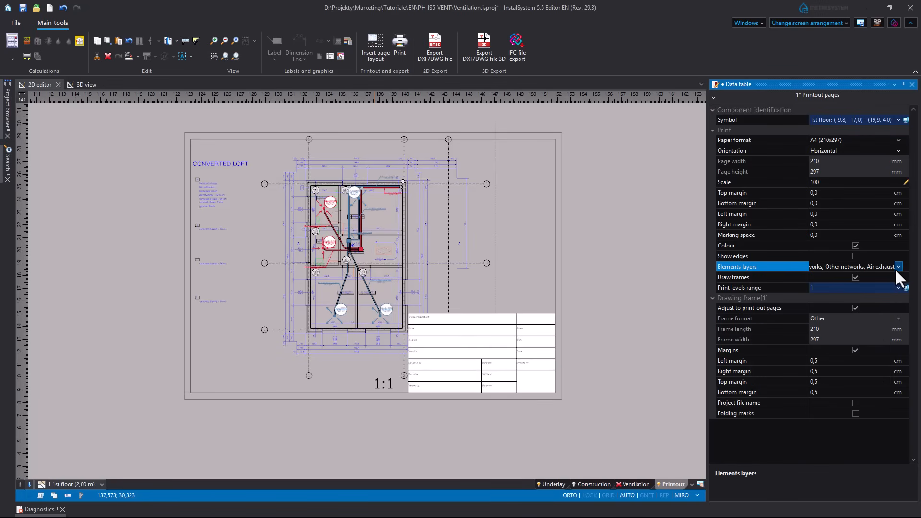
- Switch to the Printouts screen arrangement and refresh the 1st floor graphical printout
{"action": "left_click", "coordinate": [804, 21]}
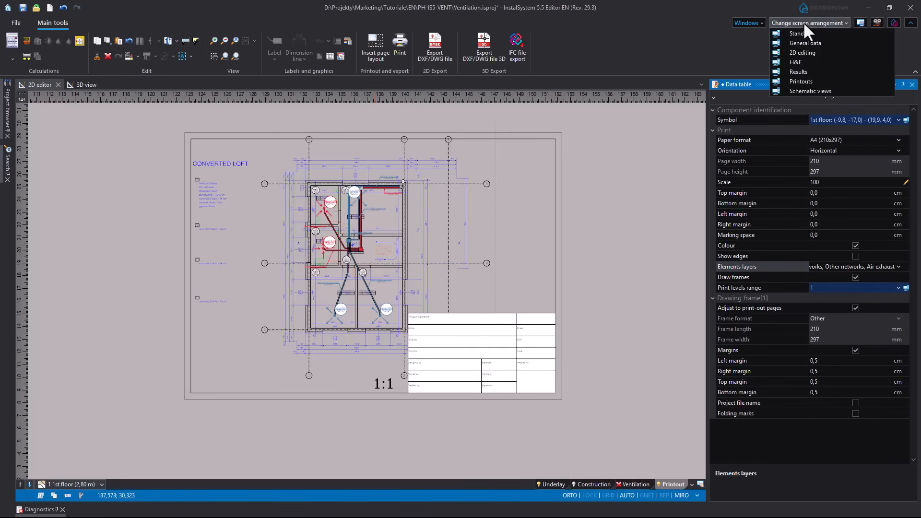
{"action": "left_click", "coordinate": [803, 81]}
{"action": "left_click", "coordinate": [137, 234]}
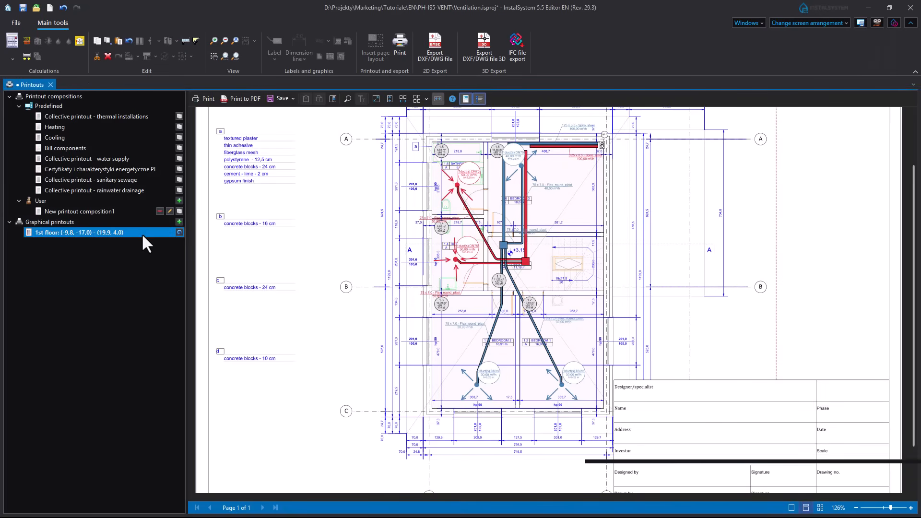
{"action": "left_click", "coordinate": [180, 232]}
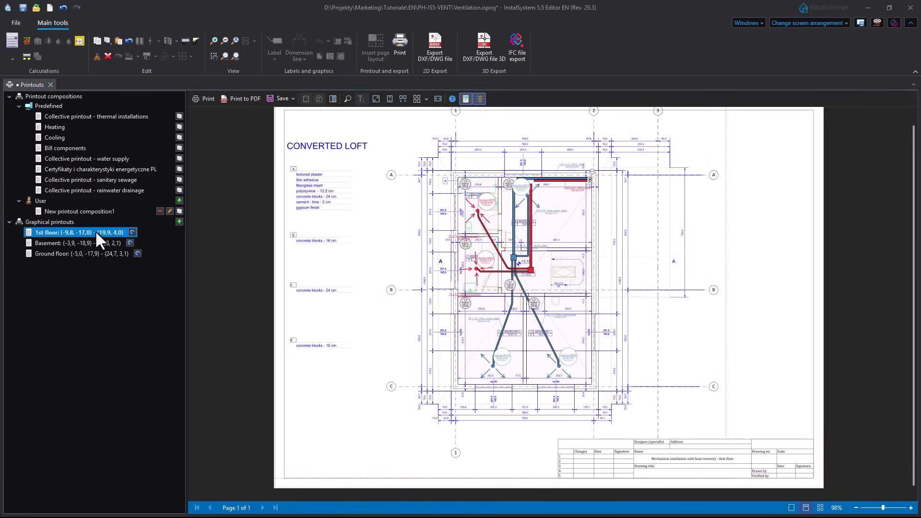
- Preview the Basement and Ground floor graphical printouts with their drawing charts
{"action": "left_click", "coordinate": [92, 242]}
{"action": "scroll", "coordinate": [727, 325], "scroll_direction": "down", "scroll_amount": 3, "text": "ctrl"}
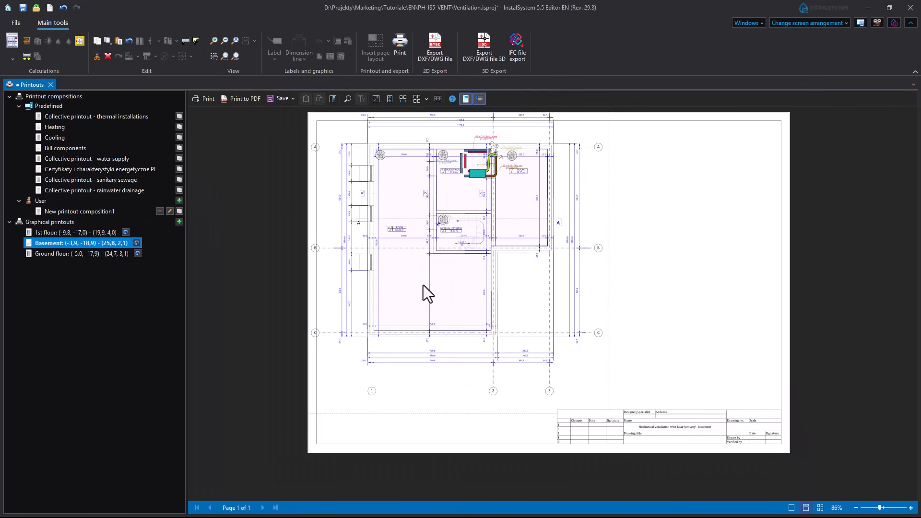
{"action": "left_click", "coordinate": [105, 253]}
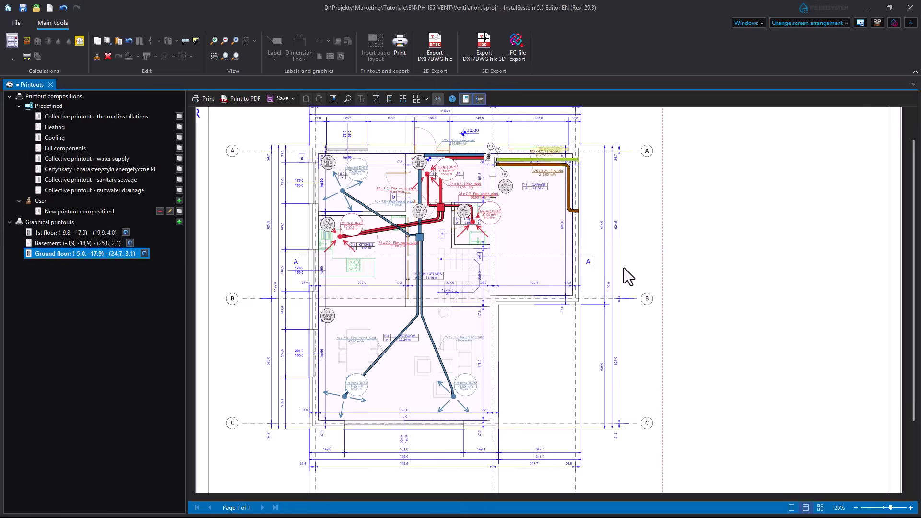
{"action": "scroll", "coordinate": [624, 268], "scroll_direction": "down", "scroll_amount": 3, "text": "ctrl"}
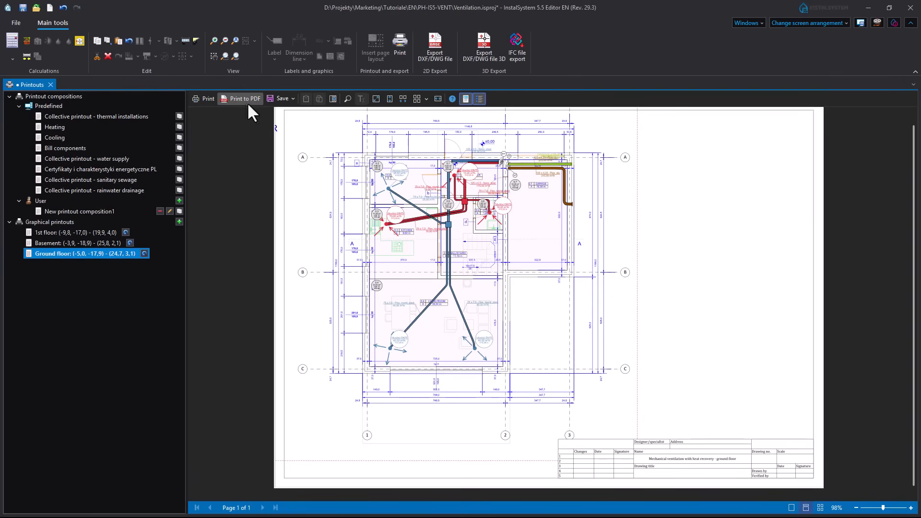
- Check the file formats available for saving the printout and the DXF/DWG export settings, without exporting
{"action": "left_click", "coordinate": [291, 99]}
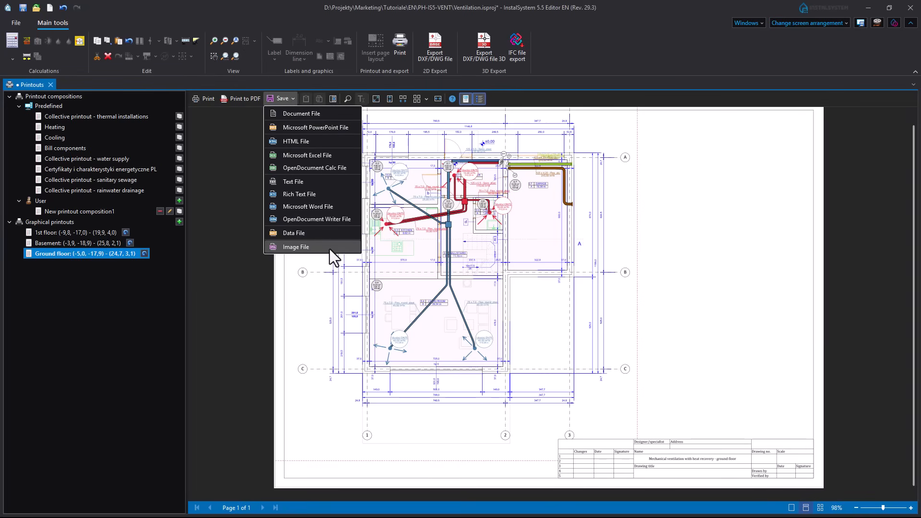
{"action": "left_click", "coordinate": [313, 300]}
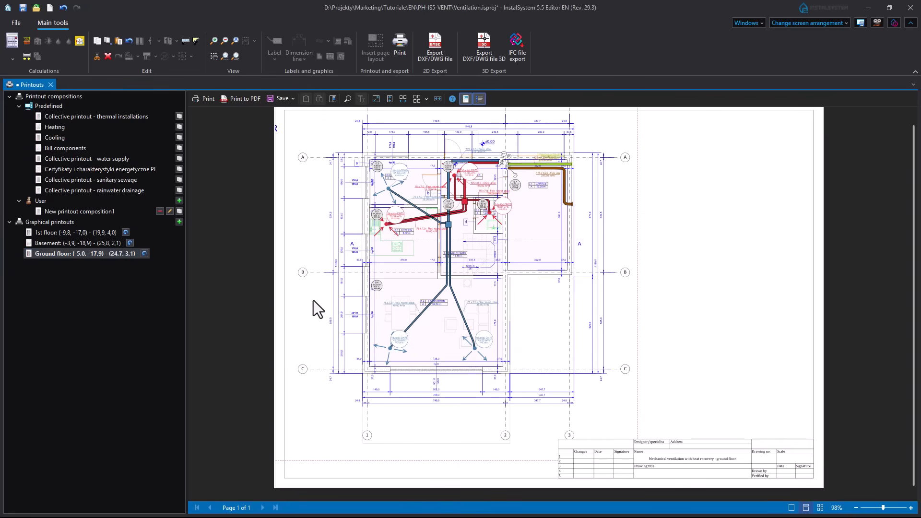
{"action": "left_click", "coordinate": [436, 59]}
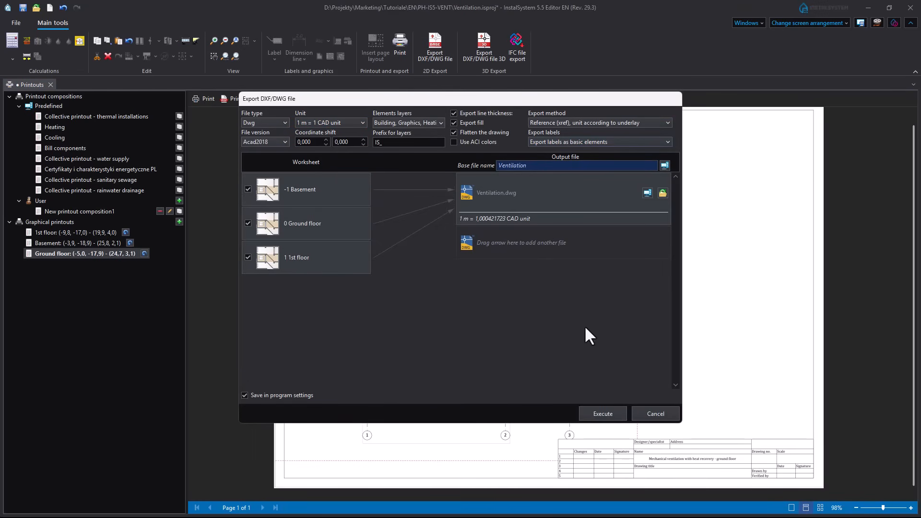
{"action": "left_click", "coordinate": [659, 413]}
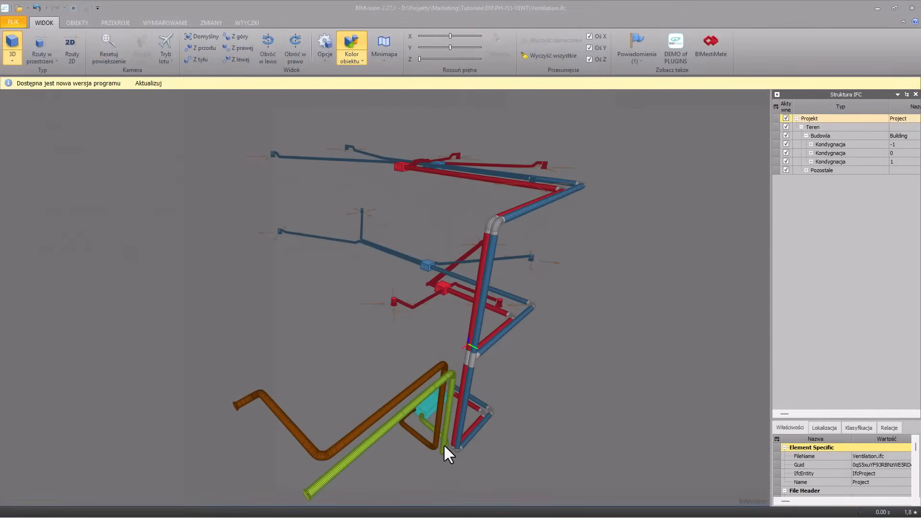
- Inspect Ventilation.ifc in BIMvision, checking the properties of a fresh air rigid duct and a ceiling air extractor on storey 1
{"action": "scroll", "coordinate": [443, 444], "scroll_direction": "up", "scroll_amount": 4}
{"action": "middle_click_drag", "start_coordinate": [487, 443], "coordinate": [576, 380]}
{"action": "left_click_drag", "start_coordinate": [578, 405], "coordinate": [543, 292]}
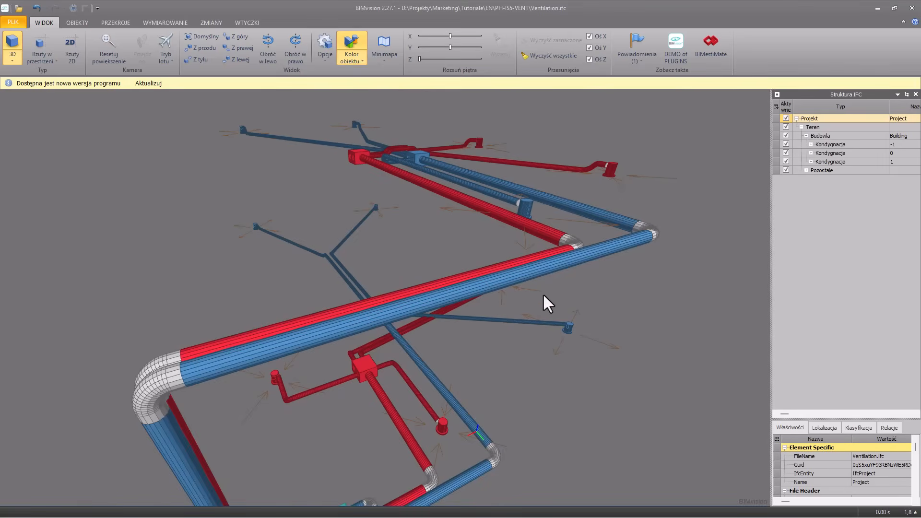
{"action": "left_click", "coordinate": [551, 267]}
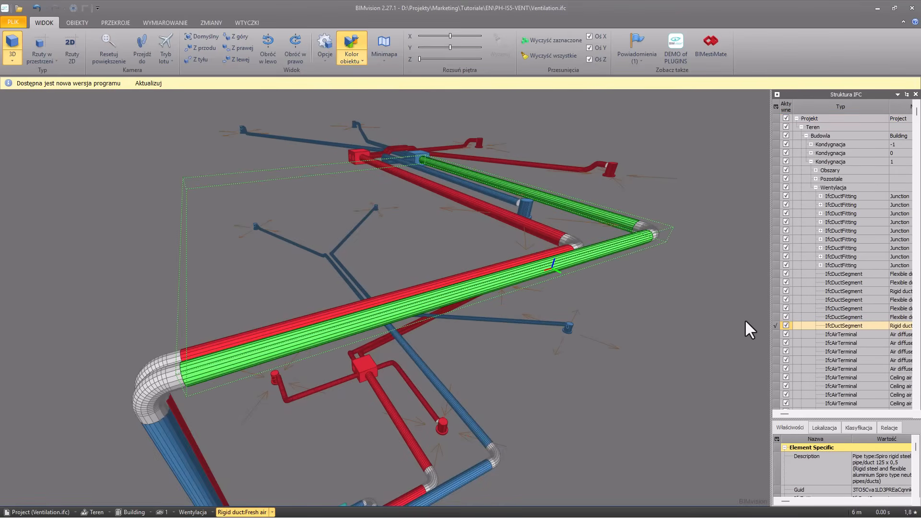
{"action": "left_click_drag", "start_coordinate": [770, 322], "coordinate": [565, 412]}
{"action": "left_click", "coordinate": [524, 226]}
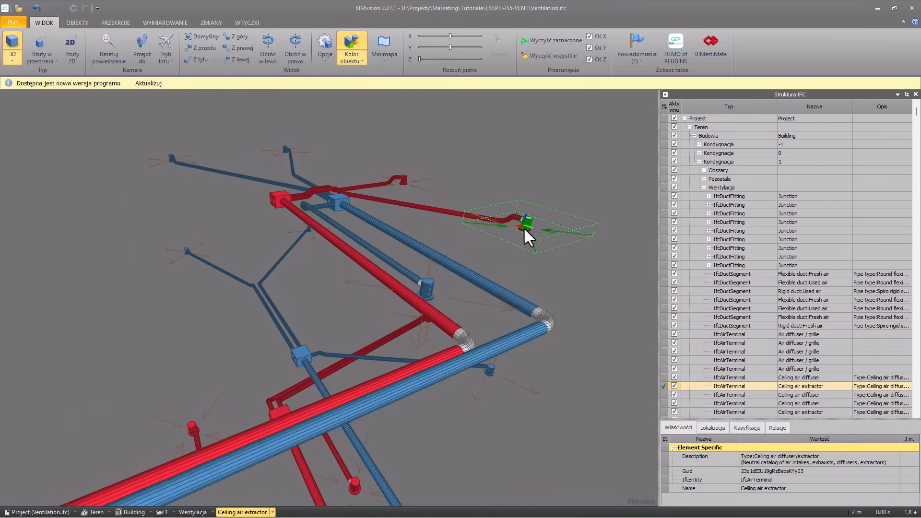
- Check the IFC properties of the supply ventilation manifold on storey 0 and the air handling unit in the basement
{"action": "left_click_drag", "start_coordinate": [408, 318], "coordinate": [355, 329]}
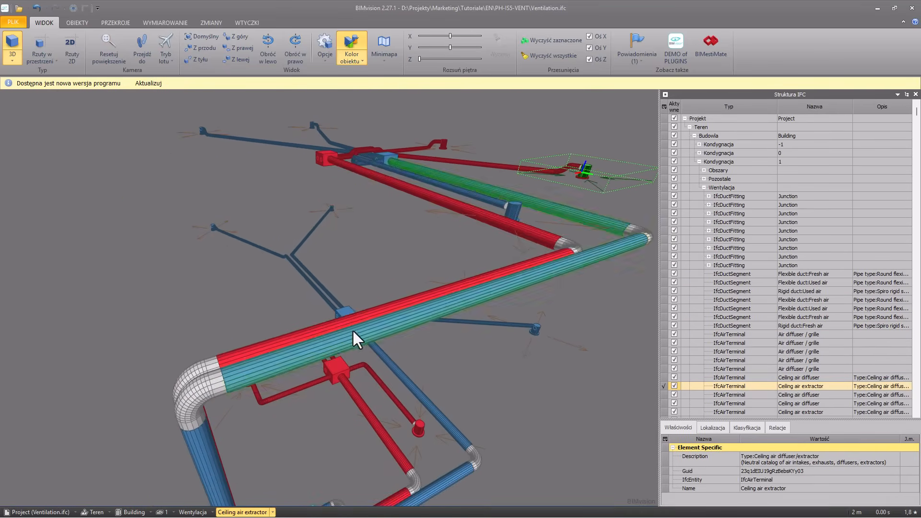
{"action": "scroll", "coordinate": [341, 313], "scroll_direction": "up", "scroll_amount": 4}
{"action": "scroll", "coordinate": [341, 311], "scroll_direction": "up", "scroll_amount": 2}
{"action": "left_click", "coordinate": [363, 307]}
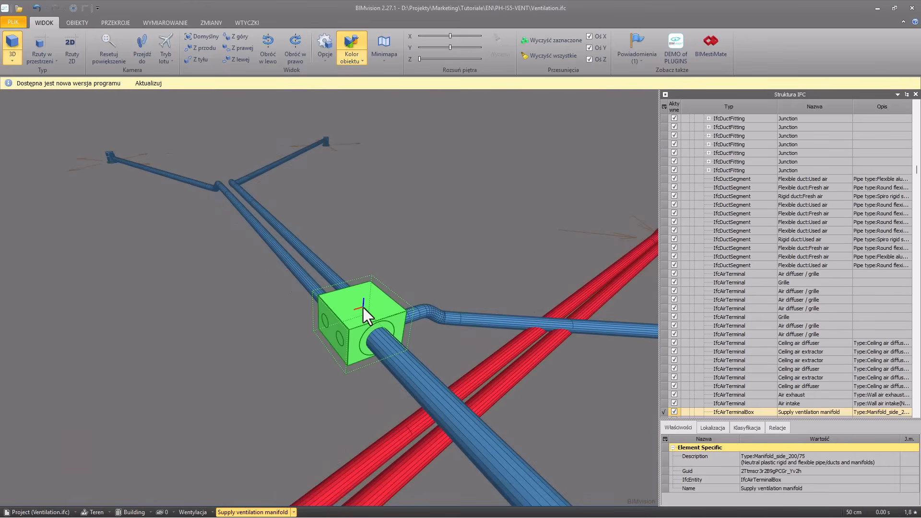
{"action": "scroll", "coordinate": [366, 317], "scroll_direction": "down", "scroll_amount": 8}
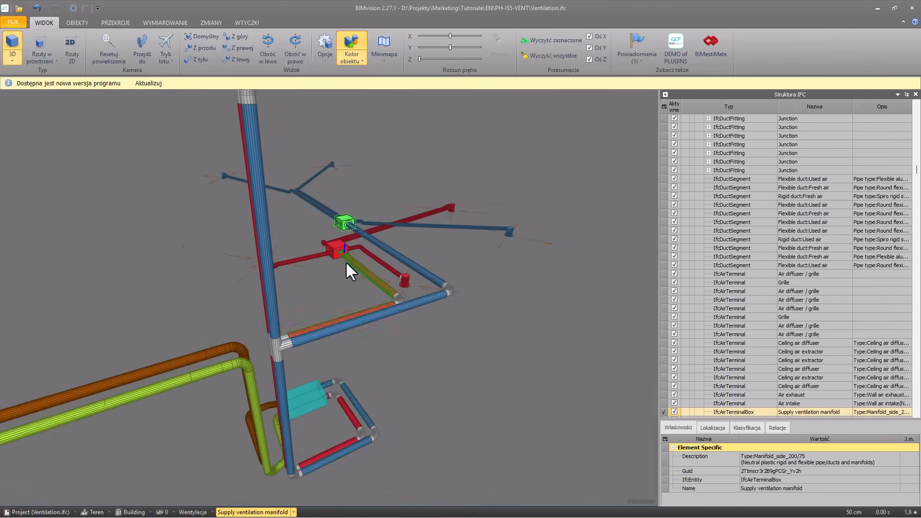
{"action": "scroll", "coordinate": [335, 364], "scroll_direction": "up", "scroll_amount": 6}
{"action": "left_click", "coordinate": [310, 365]}
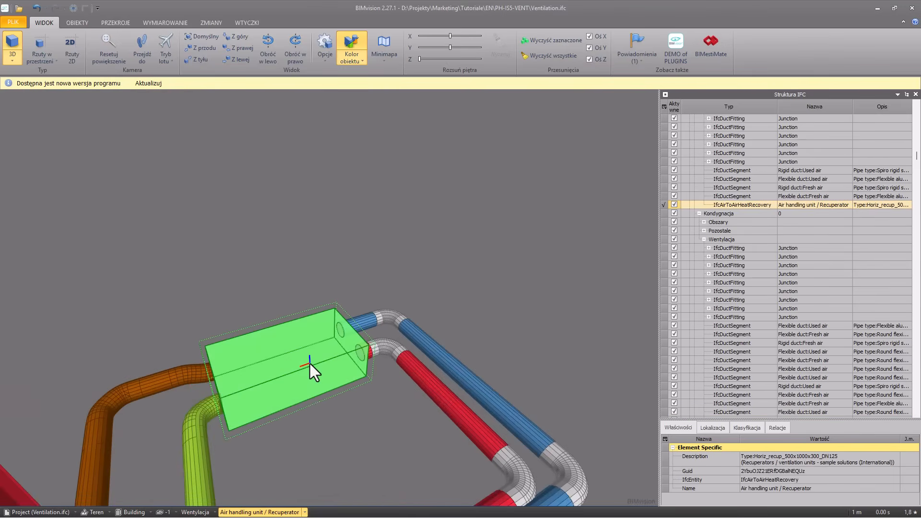
{"action": "scroll", "coordinate": [376, 378], "scroll_direction": "down", "scroll_amount": 6}
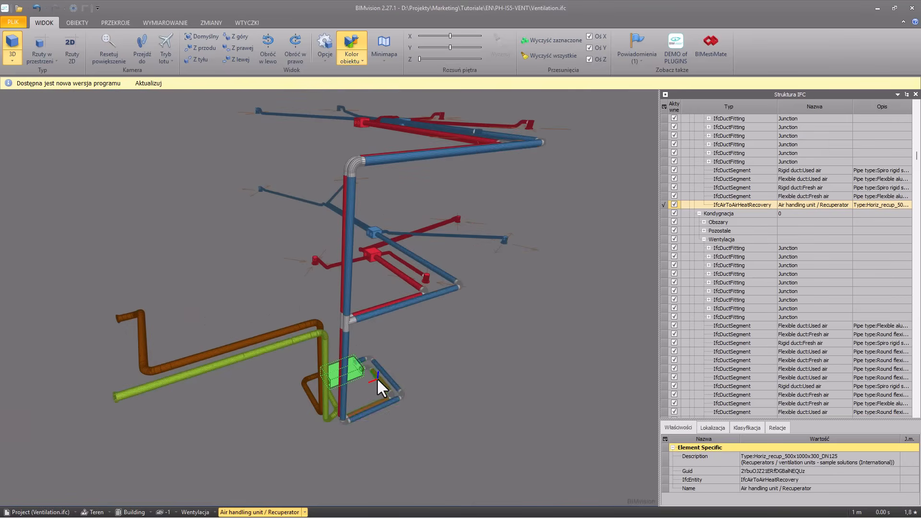
{"action": "left_click_drag", "start_coordinate": [429, 343], "coordinate": [482, 384]}
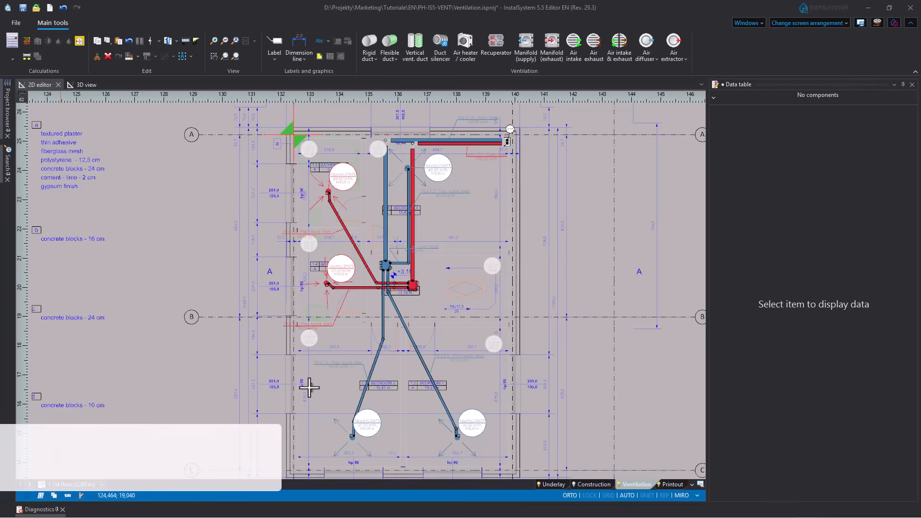
- Back in the InstalSystem 2D editor, check the air diffuser / grille types available for Bedroom 2's ceiling air diffuser
{"action": "scroll", "coordinate": [308, 387], "scroll_direction": "up", "scroll_amount": 5}
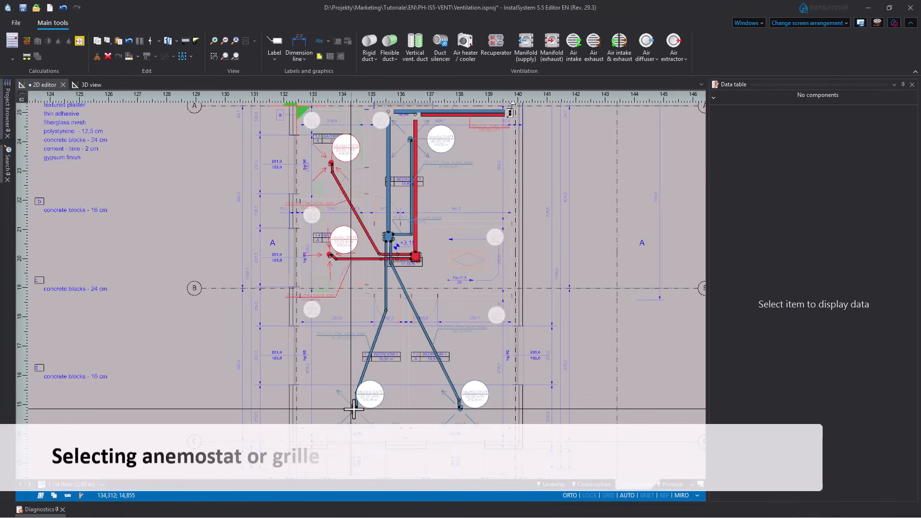
{"action": "scroll", "coordinate": [386, 416], "scroll_direction": "up", "scroll_amount": 3}
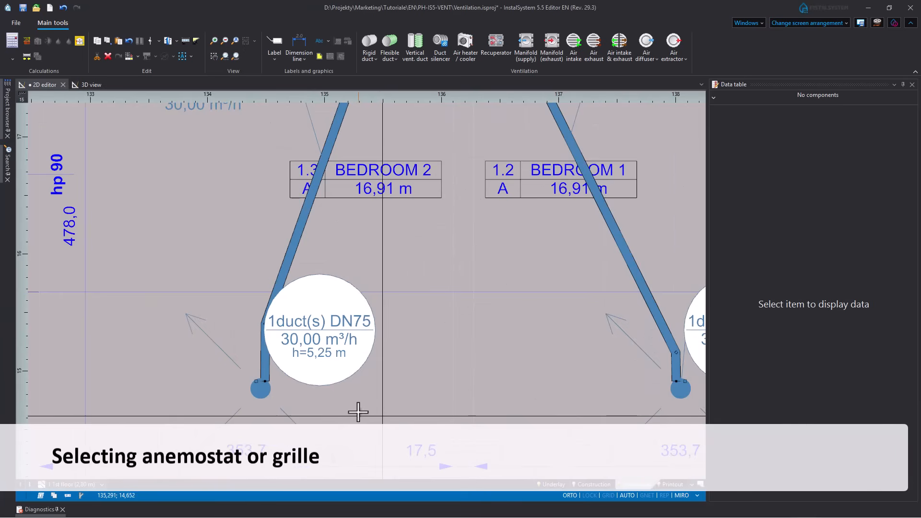
{"action": "left_click", "coordinate": [358, 354]}
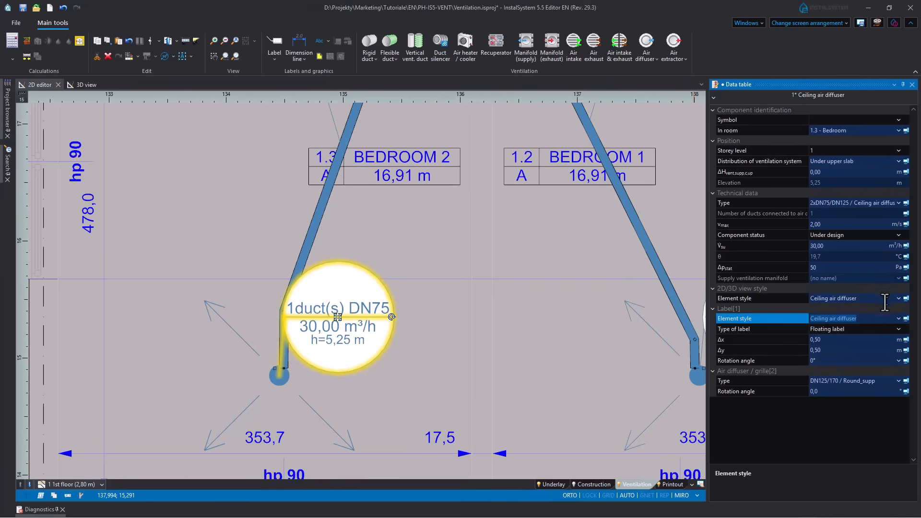
{"action": "left_click", "coordinate": [899, 381]}
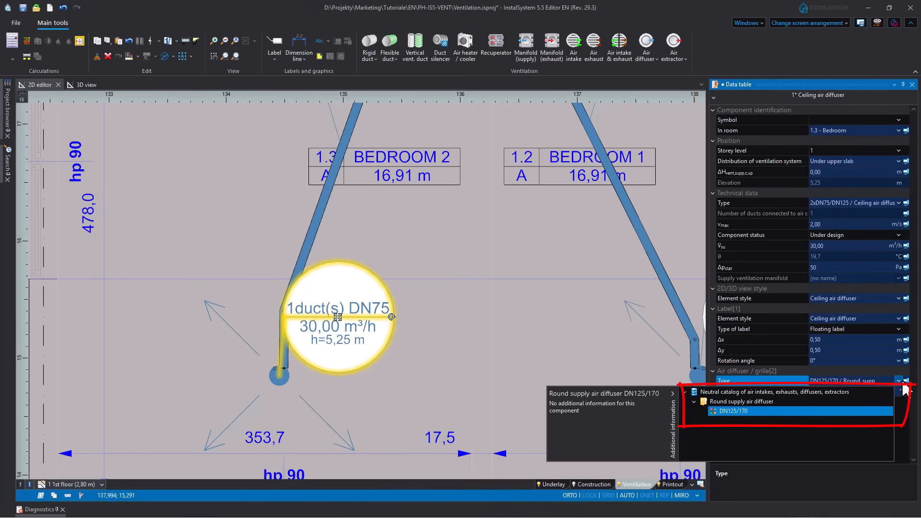
{"action": "left_click", "coordinate": [902, 382]}
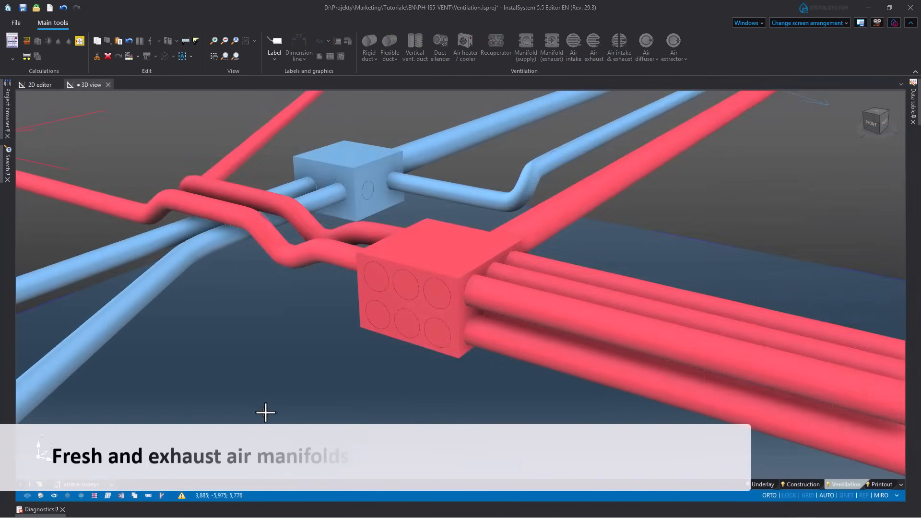
- In the 3D view, switch the exhaust manifold's front lower flexible duct between the lower and upper connection rows
{"action": "middle_click_drag", "start_coordinate": [380, 366], "coordinate": [382, 363]}
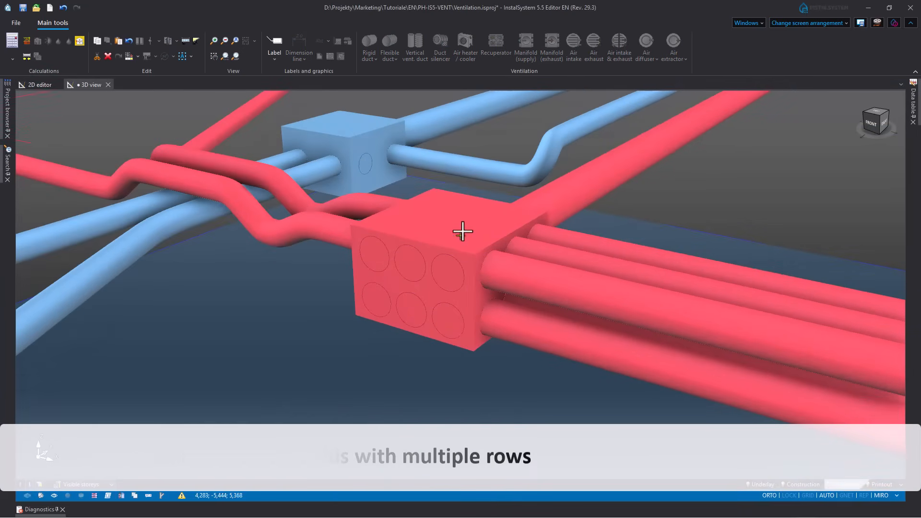
{"action": "left_click", "coordinate": [463, 232]}
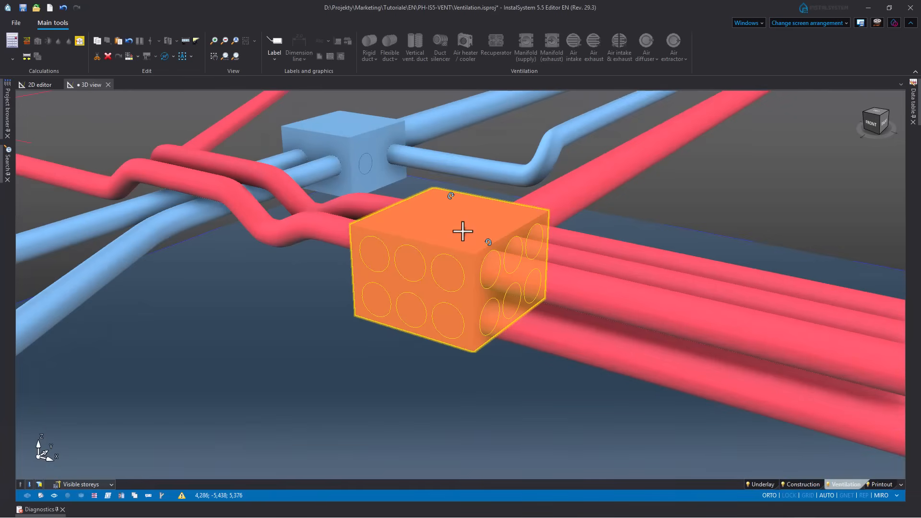
{"action": "left_click", "coordinate": [589, 345]}
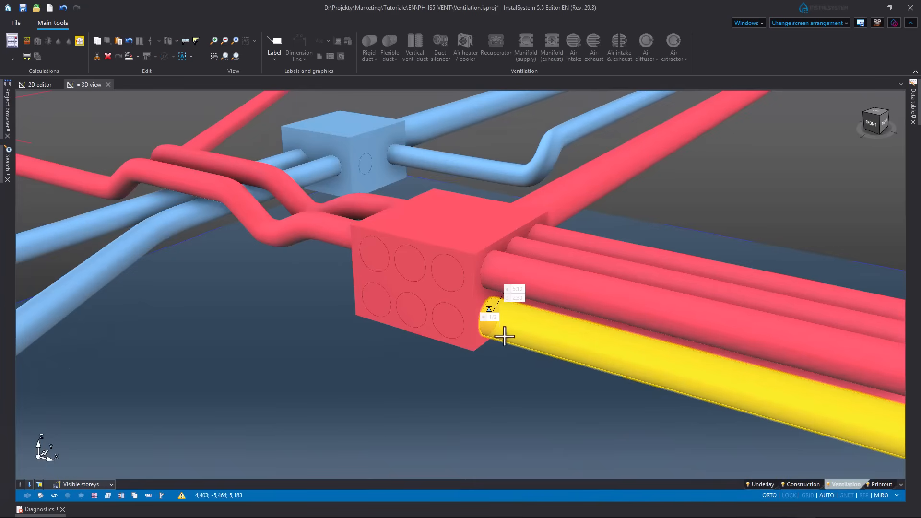
{"action": "left_click", "coordinate": [492, 312]}
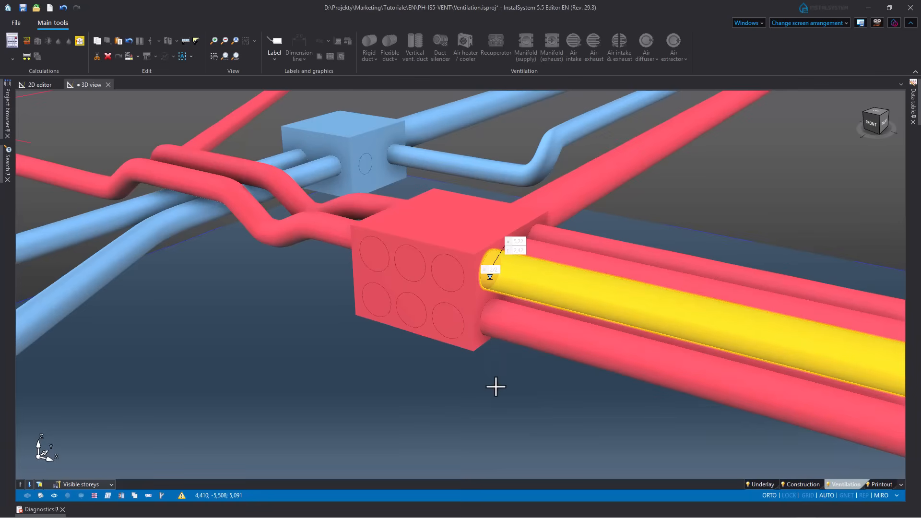
{"action": "left_click", "coordinate": [488, 285]}
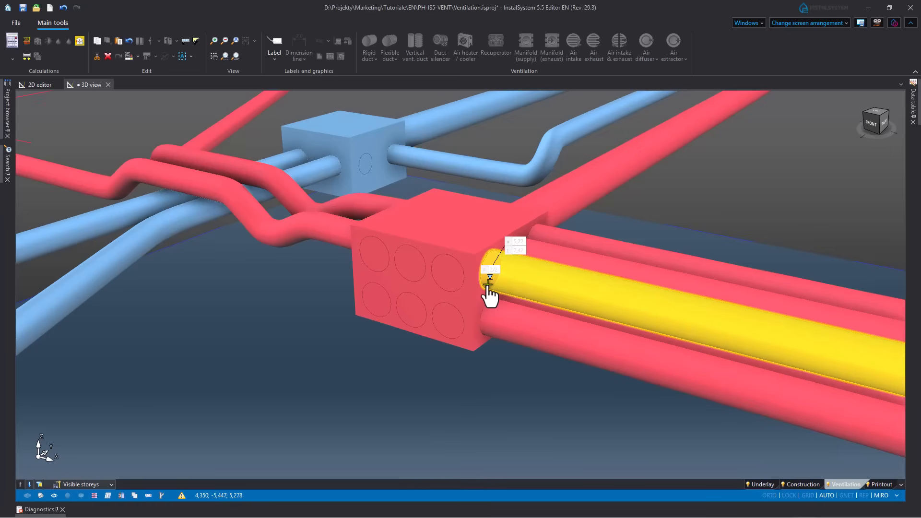
{"action": "left_click", "coordinate": [488, 285]}
{"action": "left_click", "coordinate": [490, 283]}
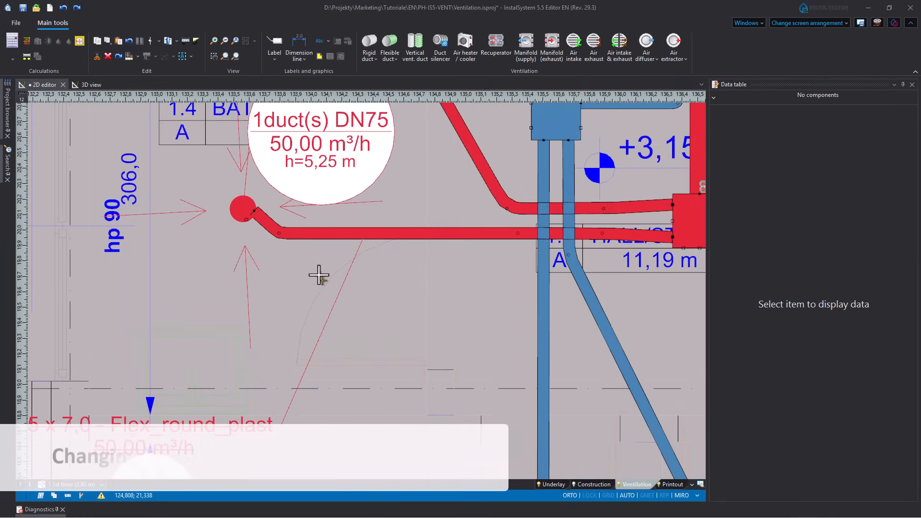
- Set the bending radius of the horizontal exhaust flexible duct serving bathroom 1.4 to 0,5 m in the 2D editor
{"action": "left_click", "coordinate": [307, 234]}
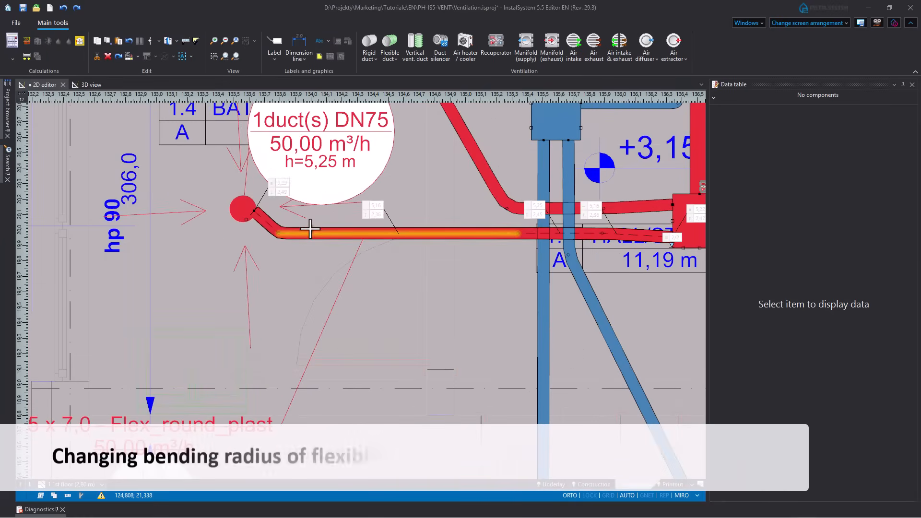
{"action": "left_click", "coordinate": [871, 212]}
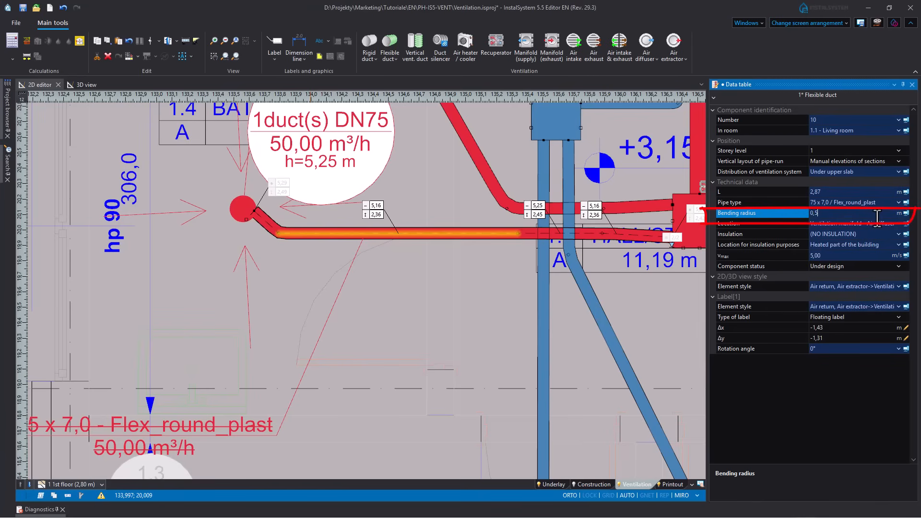
{"action": "key", "text": "Return"}
- Set the bending radius of the diagonal exhaust flexible duct serving bathroom 1.5 to 0,5 m
{"action": "middle_click_drag", "start_coordinate": [414, 253], "coordinate": [332, 513]}
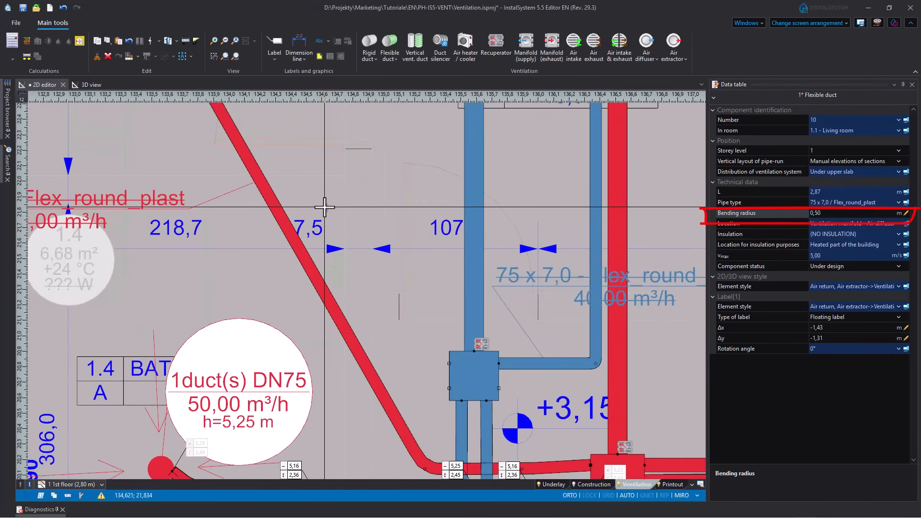
{"action": "middle_click_drag", "start_coordinate": [324, 207], "coordinate": [358, 407]}
{"action": "left_click", "coordinate": [292, 370]}
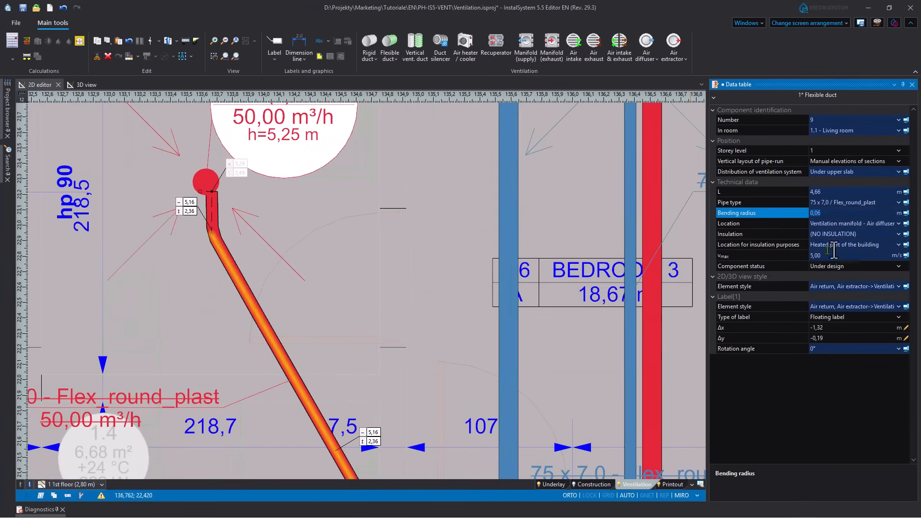
{"action": "left_click", "coordinate": [866, 214]}
{"action": "type", "text": "0,5"}
{"action": "key", "text": "Return"}
{"action": "scroll", "coordinate": [418, 304], "scroll_direction": "down", "scroll_amount": 3}
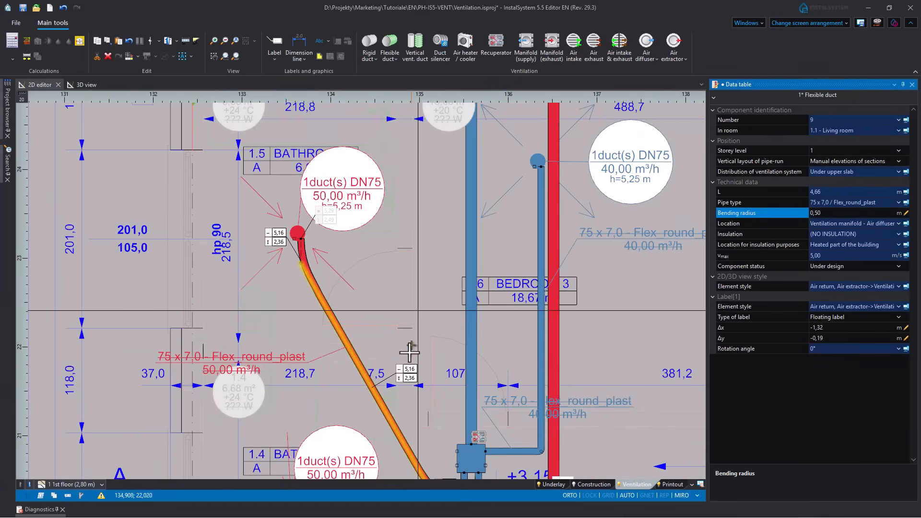
- Set the bending radius of the two supply flexible ducts serving Bedroom 1 and Bedroom 2 to 0,5 m
{"action": "middle_click_drag", "start_coordinate": [410, 354], "coordinate": [352, 79]}
{"action": "middle_click_drag", "start_coordinate": [350, 210], "coordinate": [351, 153]}
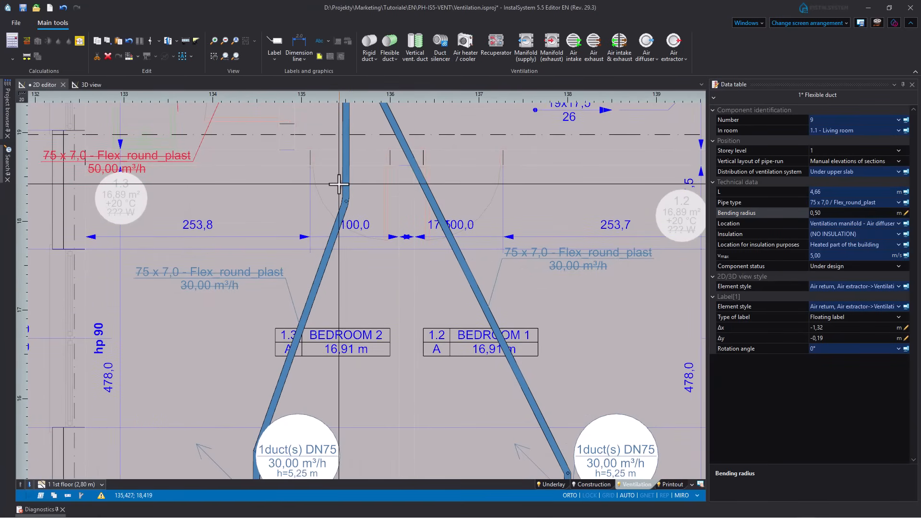
{"action": "left_click", "coordinate": [347, 191]}
{"action": "left_click", "coordinate": [439, 207], "text": "shift"}
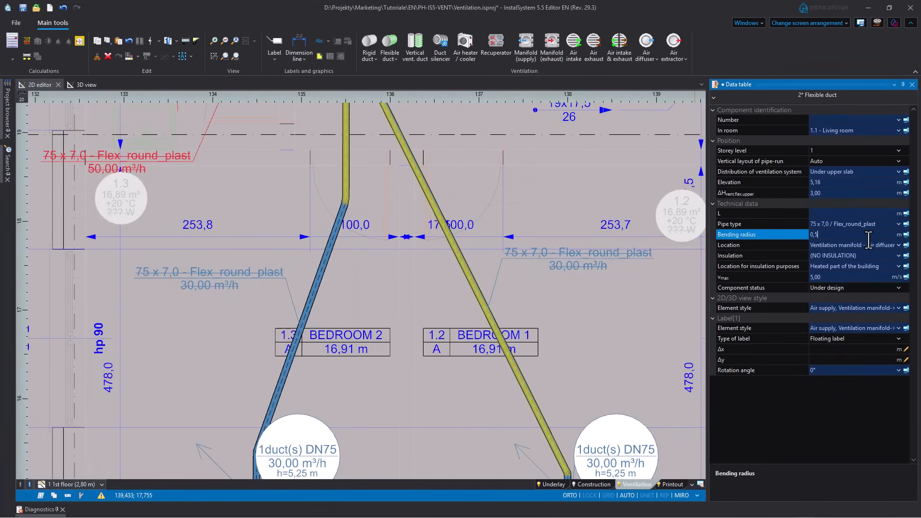
{"action": "key", "text": "Return"}
{"action": "scroll", "coordinate": [469, 266], "scroll_direction": "down", "scroll_amount": 3}
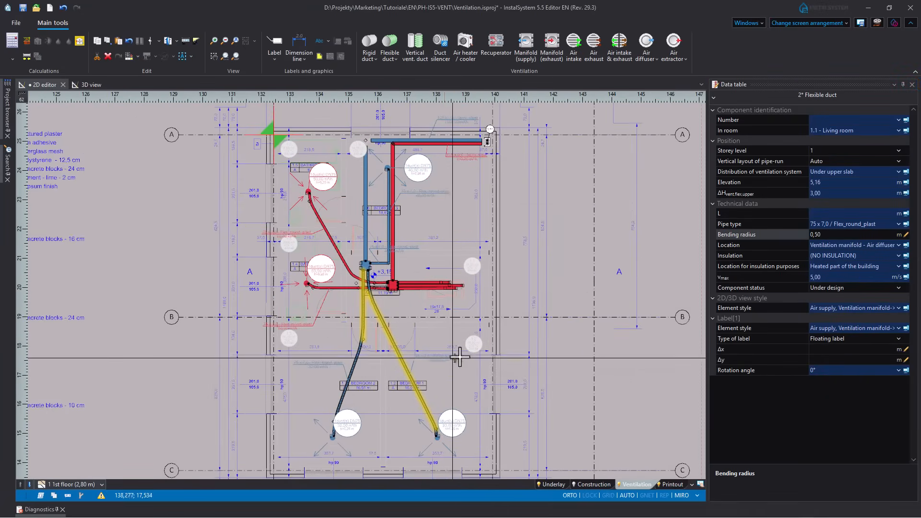
{"action": "left_click", "coordinate": [476, 357]}
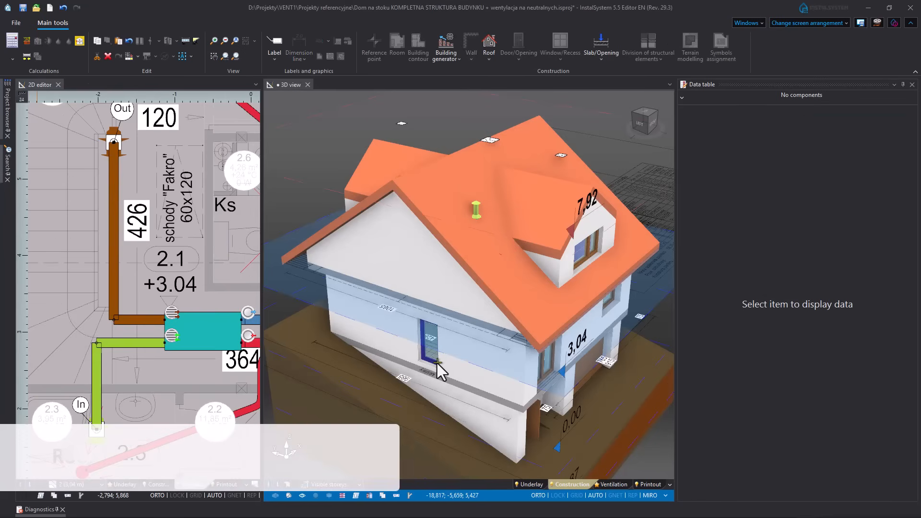
- In the reference house's 3D view, display the ventilation installation and select the vertical ventilation duct of the roof air intake
{"action": "scroll", "coordinate": [467, 298], "scroll_direction": "up", "scroll_amount": 2}
{"action": "scroll", "coordinate": [483, 214], "scroll_direction": "up", "scroll_amount": 3}
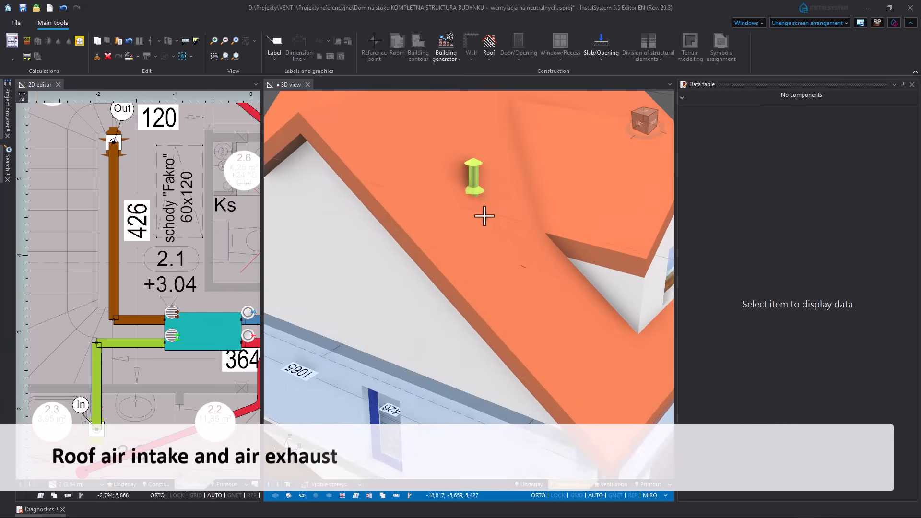
{"action": "middle_click_drag", "start_coordinate": [484, 214], "coordinate": [483, 279]}
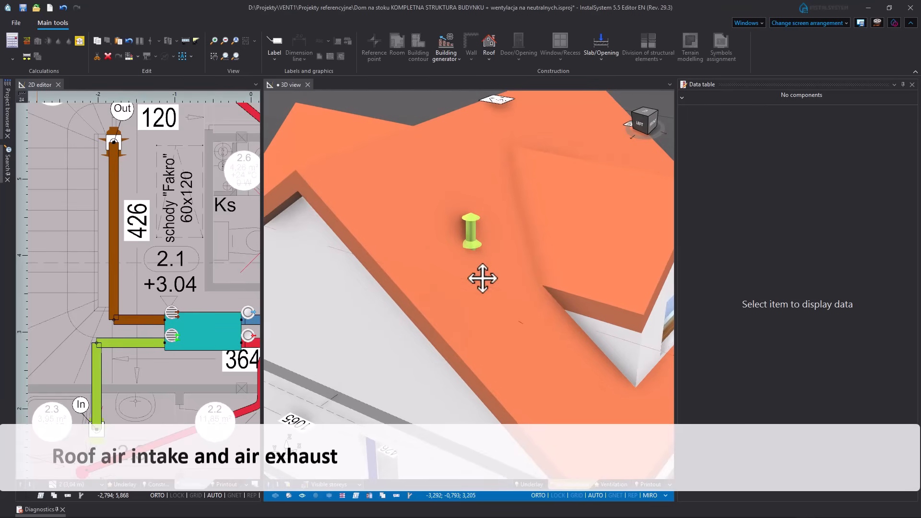
{"action": "left_click", "coordinate": [622, 484]}
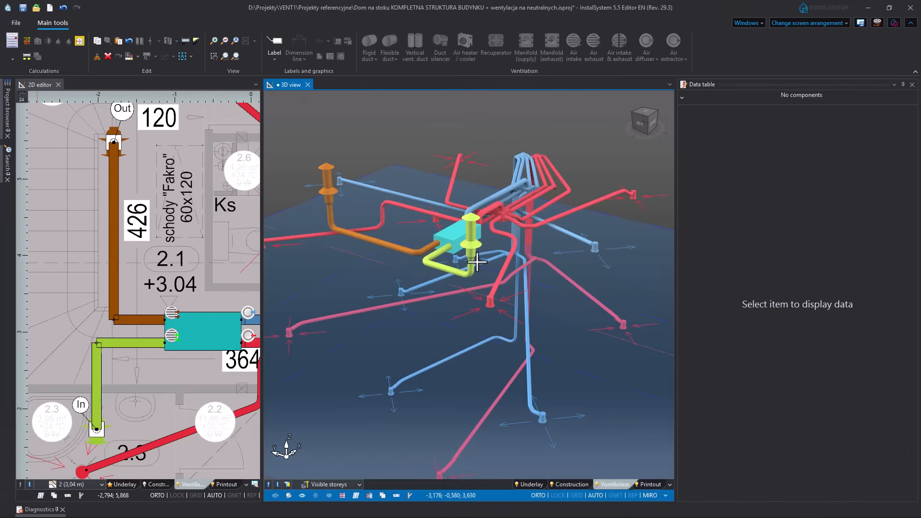
{"action": "left_click", "coordinate": [475, 262]}
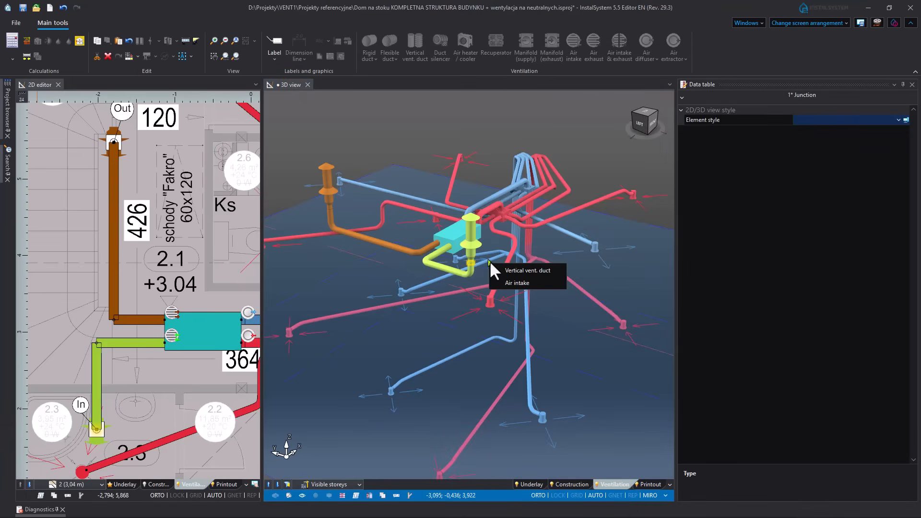
{"action": "left_click", "coordinate": [512, 264]}
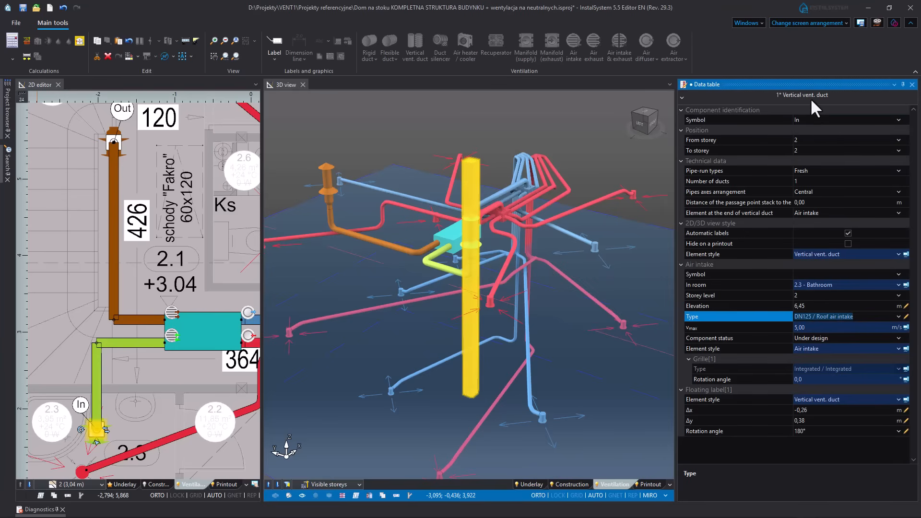
- Check the vertical duct's end element options and the available roof air intake types, and return to the construction layer
{"action": "left_click", "coordinate": [897, 211]}
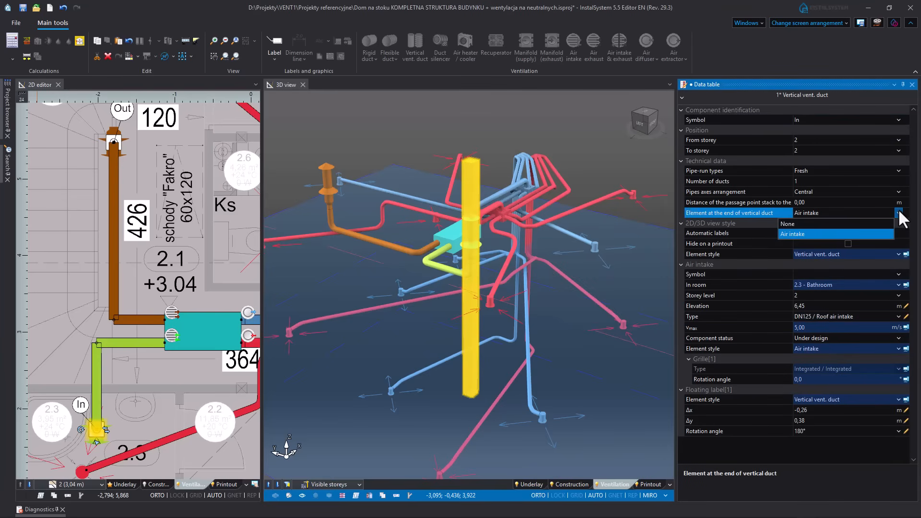
{"action": "left_click", "coordinate": [883, 242]}
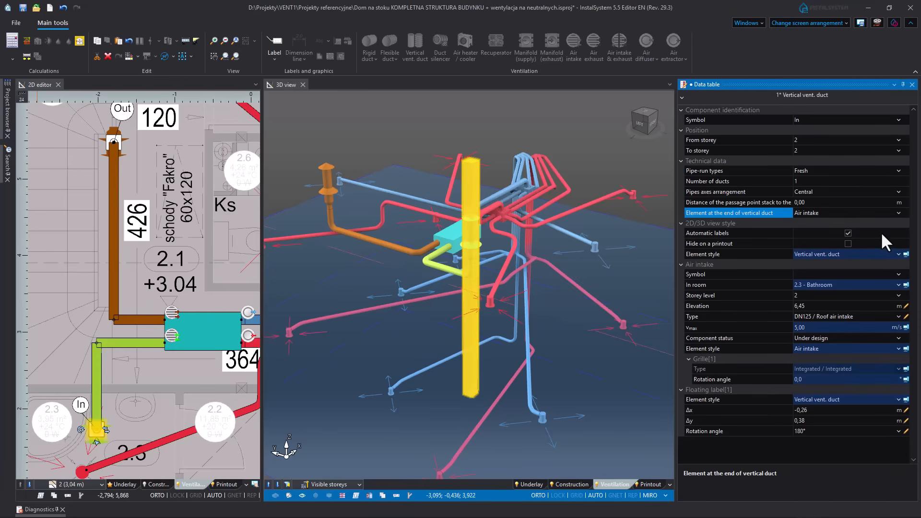
{"action": "left_click", "coordinate": [898, 317]}
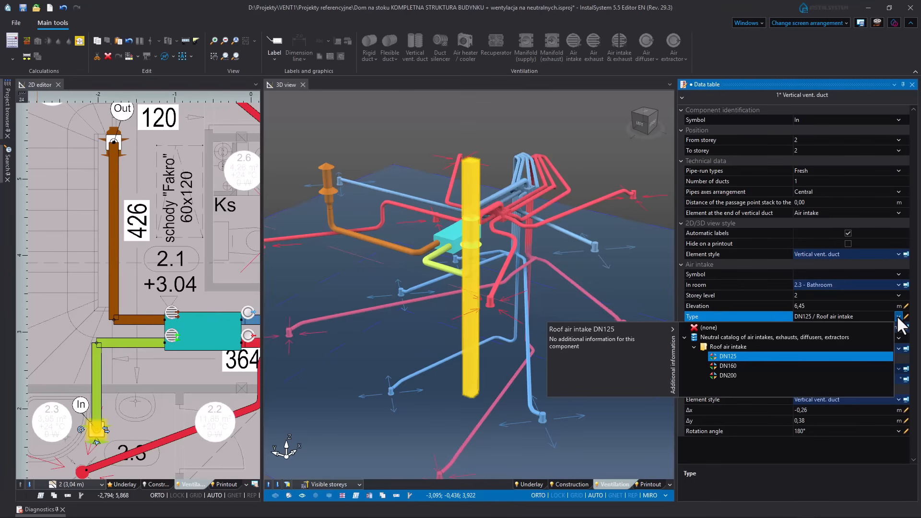
{"action": "left_click", "coordinate": [898, 318]}
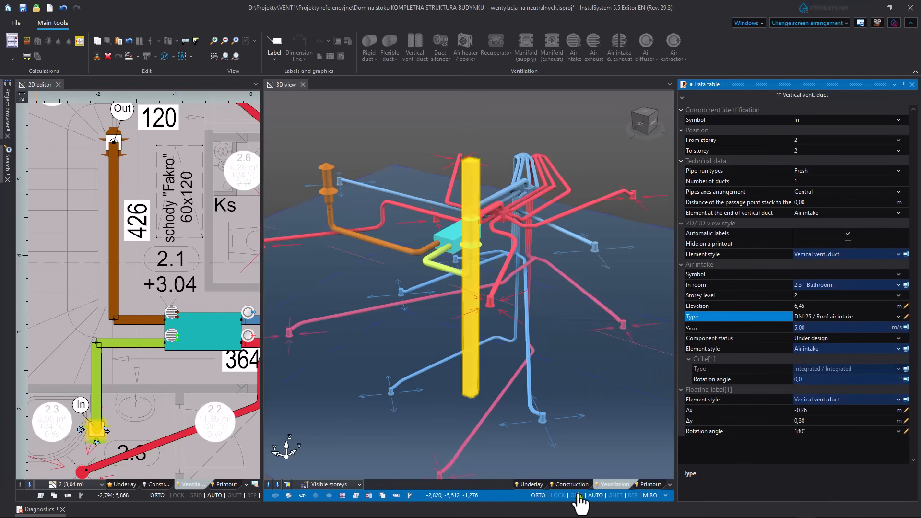
{"action": "left_click", "coordinate": [583, 484]}
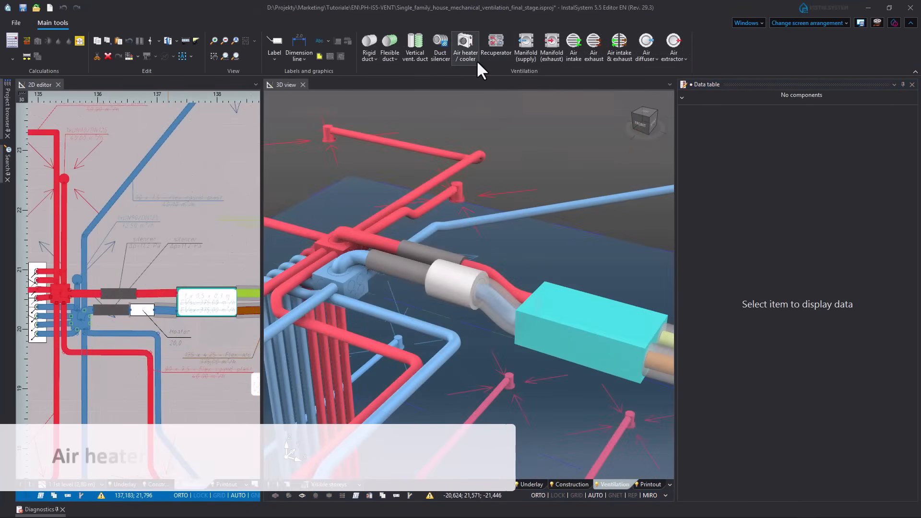
- In the final-stage project's 3D view, select the air heater on the supply duct and examine its required heated air temperature
{"action": "left_click", "coordinate": [447, 66]}
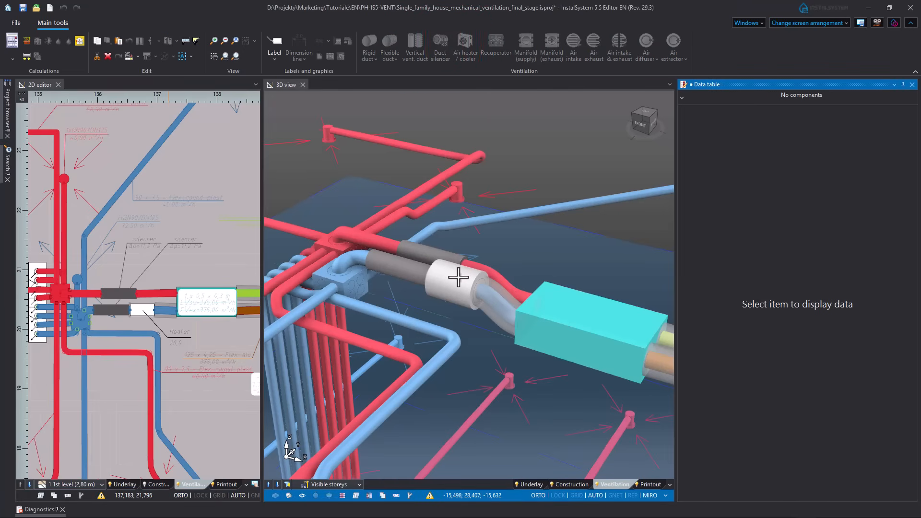
{"action": "mouse_move", "coordinate": [459, 277]}
{"action": "left_click", "coordinate": [294, 191]}
{"action": "left_click", "coordinate": [484, 300]}
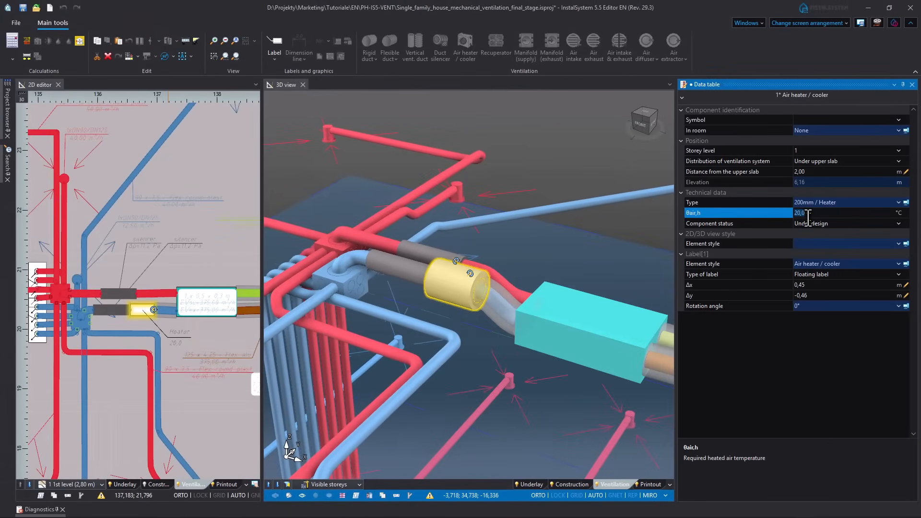
{"action": "left_click", "coordinate": [612, 223]}
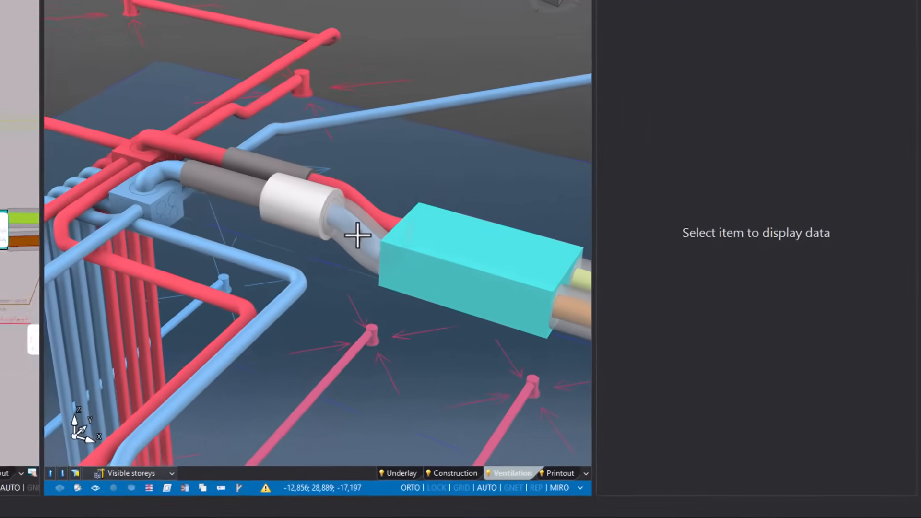
- Read the air heater's pressure drop and required heating output from its calculation summary in the 3D view
{"action": "mouse_move", "coordinate": [498, 306]}
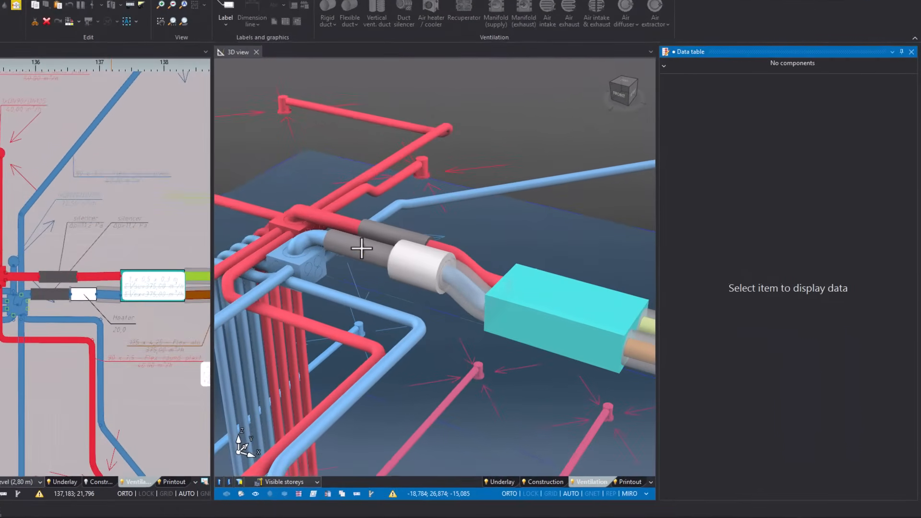
{"action": "mouse_move", "coordinate": [361, 248]}
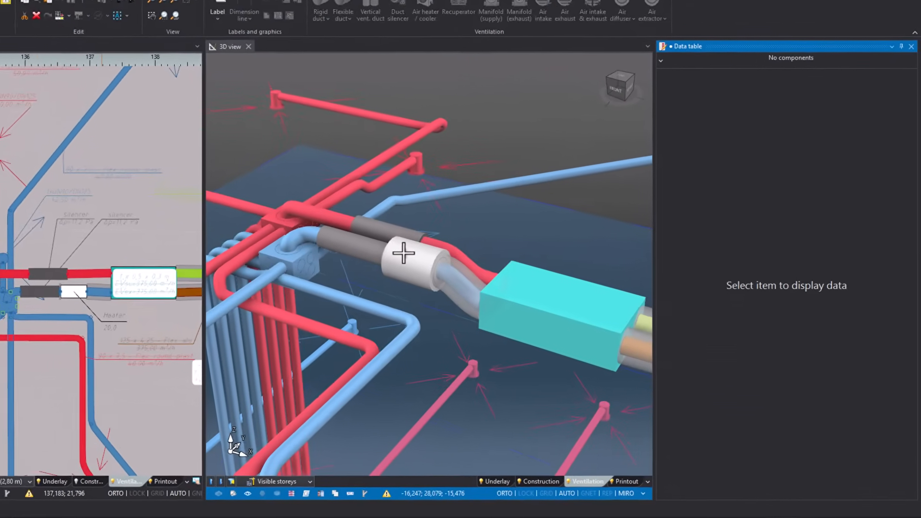
{"action": "mouse_move", "coordinate": [403, 253]}
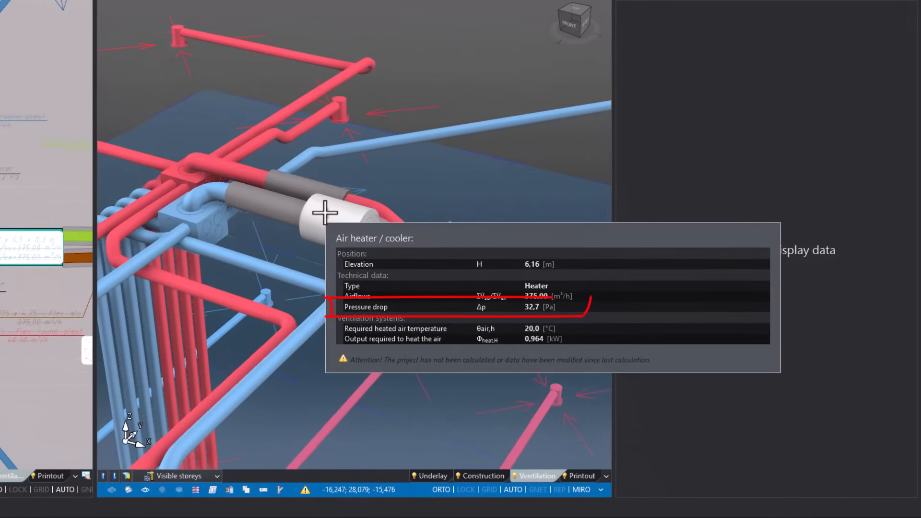